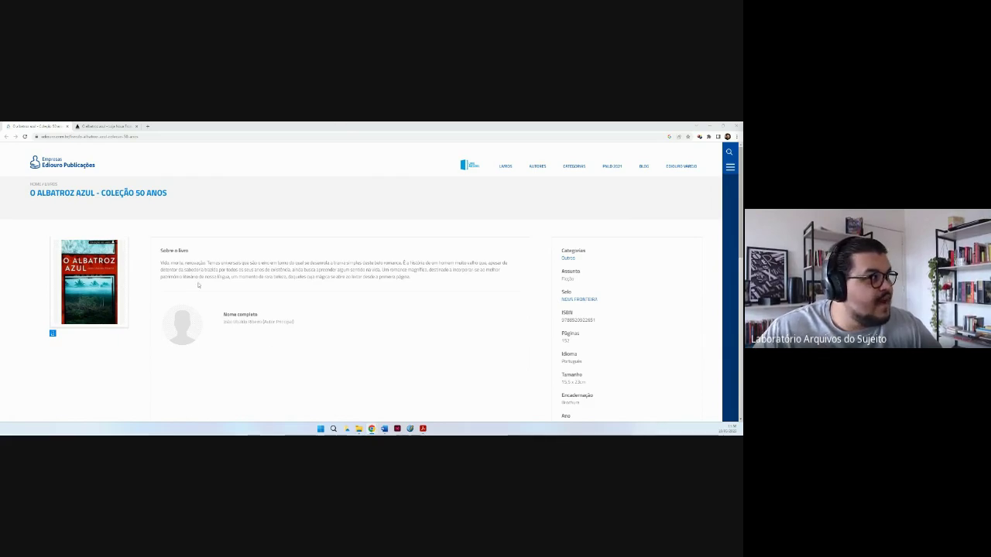
Compare the Ediouro and Nova Fronteira pages for O Albatroz Azul, marking the 15,5 x 23cm size.
{"action": "left_click", "coordinate": [105, 125]}
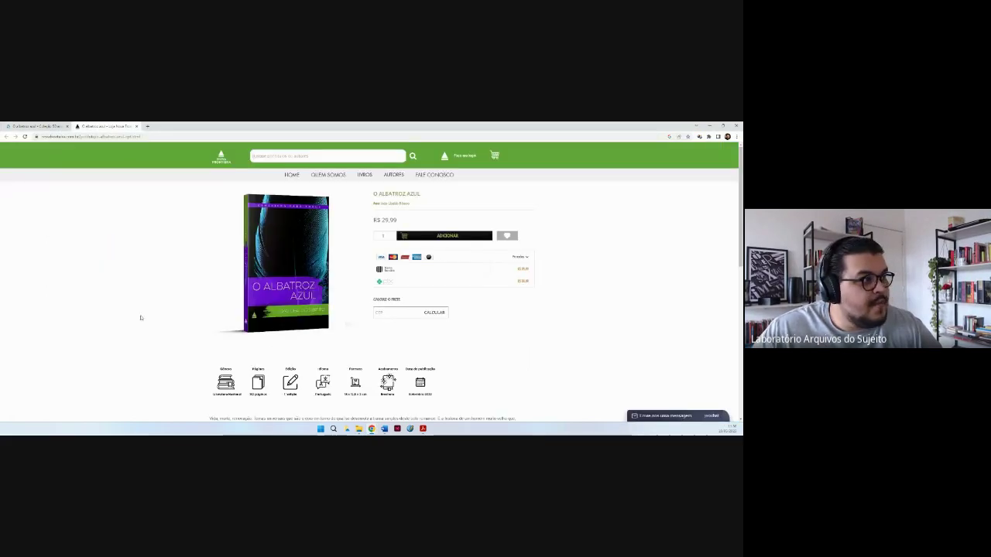
{"action": "left_click", "coordinate": [24, 127]}
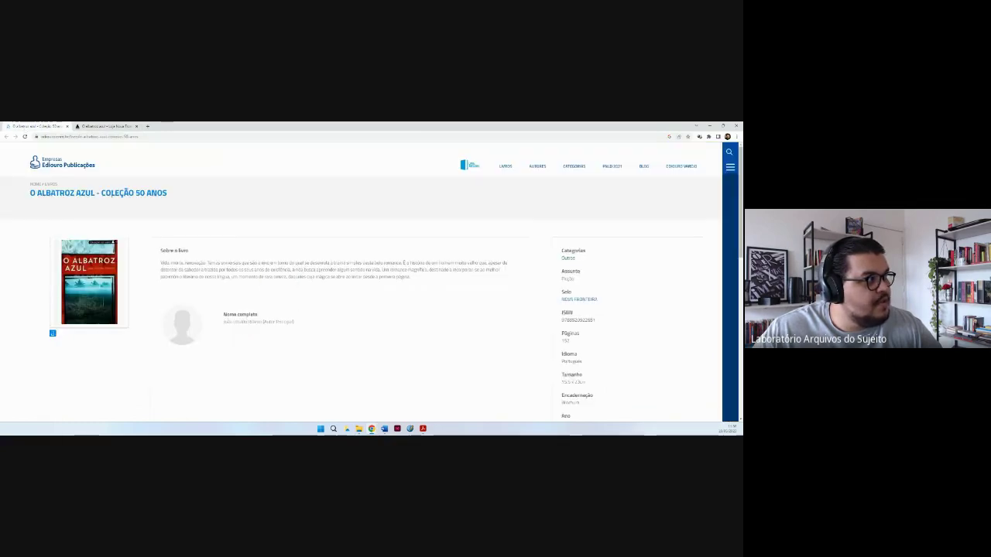
{"action": "left_click", "coordinate": [106, 126]}
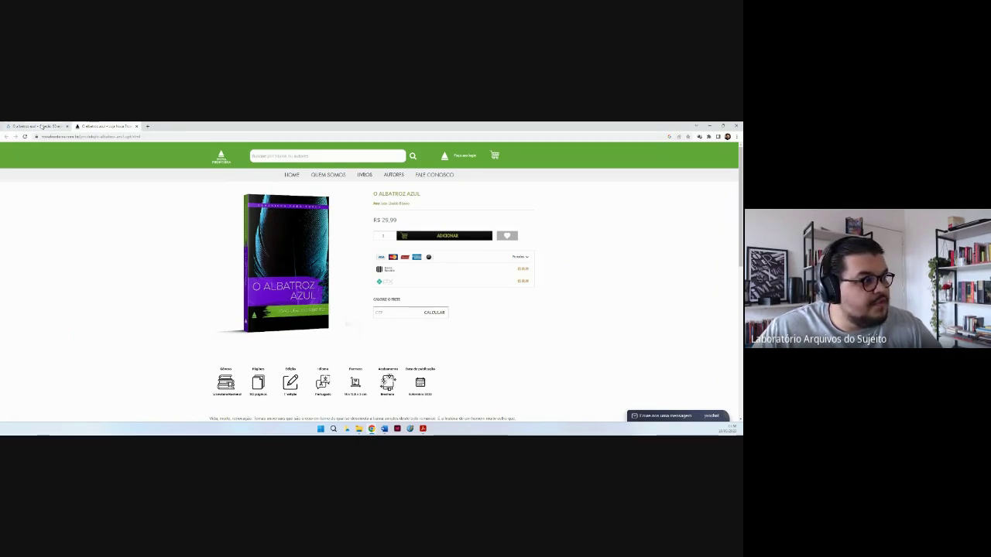
{"action": "left_click", "coordinate": [41, 126]}
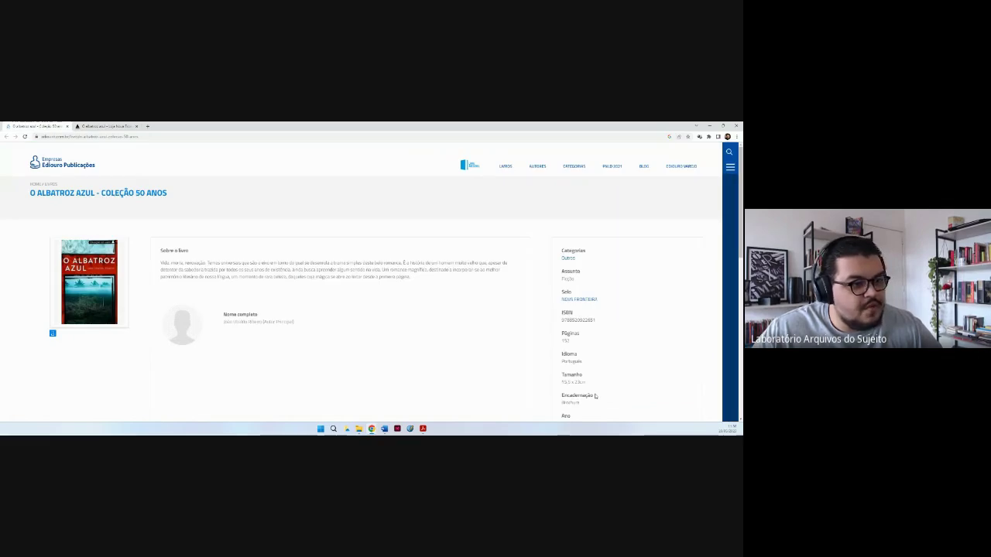
{"action": "left_click_drag", "start_coordinate": [562, 382], "coordinate": [584, 383]}
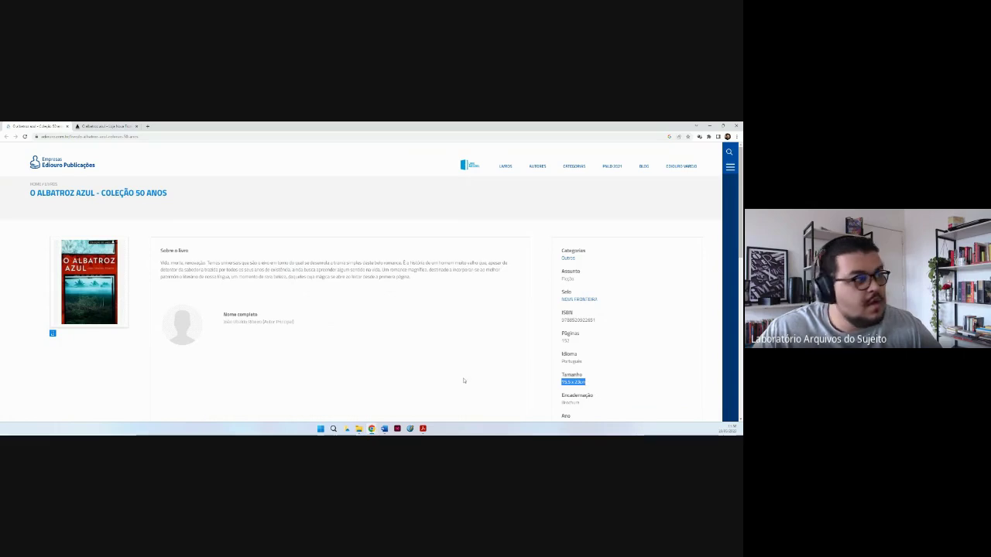
{"action": "key", "text": "ctrl+Tab"}
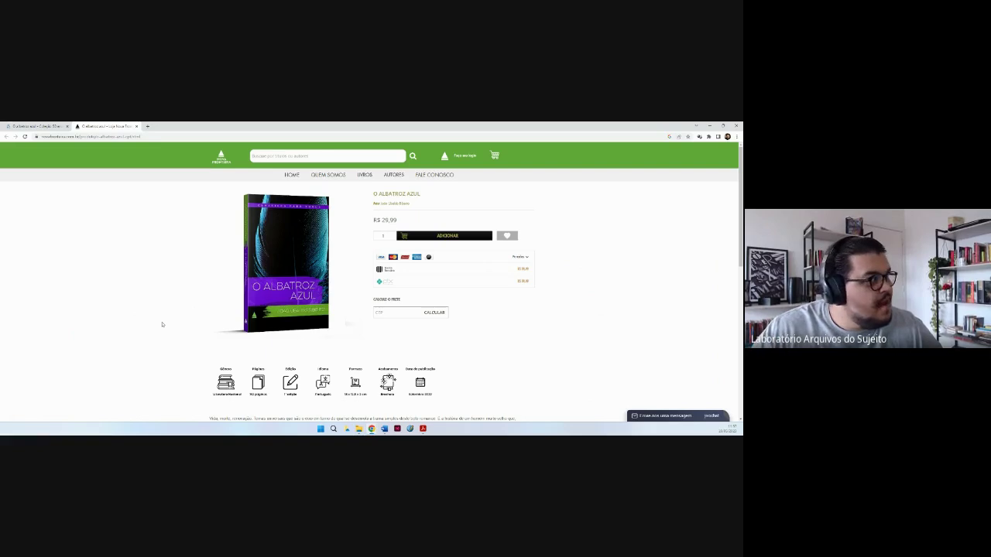
Flip between the Nova Fronteira and Ediouro pages, ending on Ediouro with the size deselected.
{"action": "left_click", "coordinate": [51, 127]}
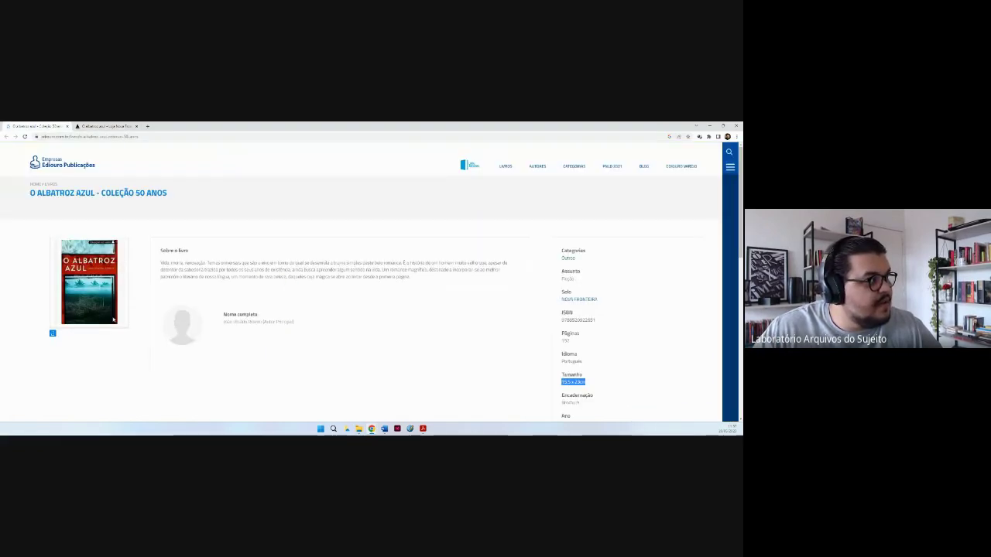
{"action": "key", "text": "ctrl+Tab"}
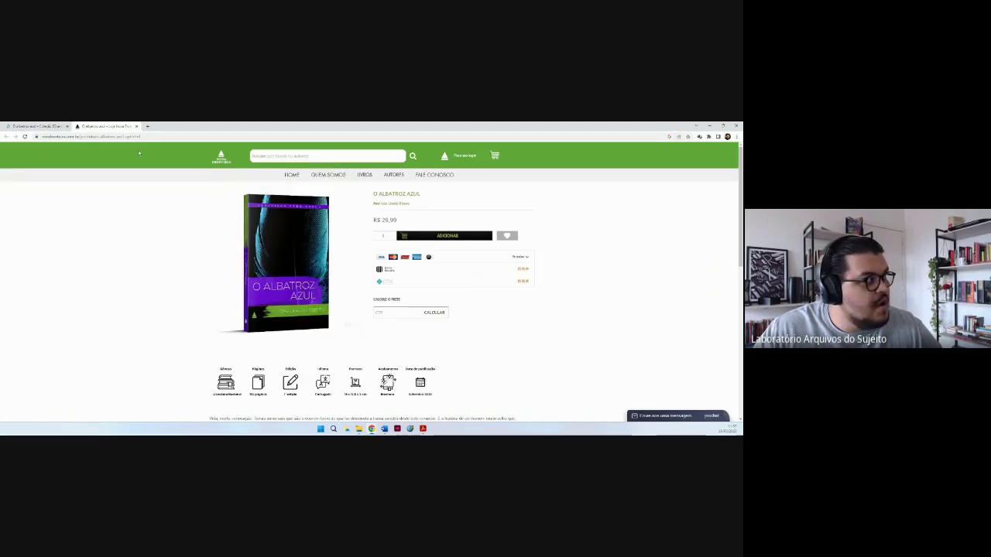
{"action": "key", "text": "ctrl+Tab"}
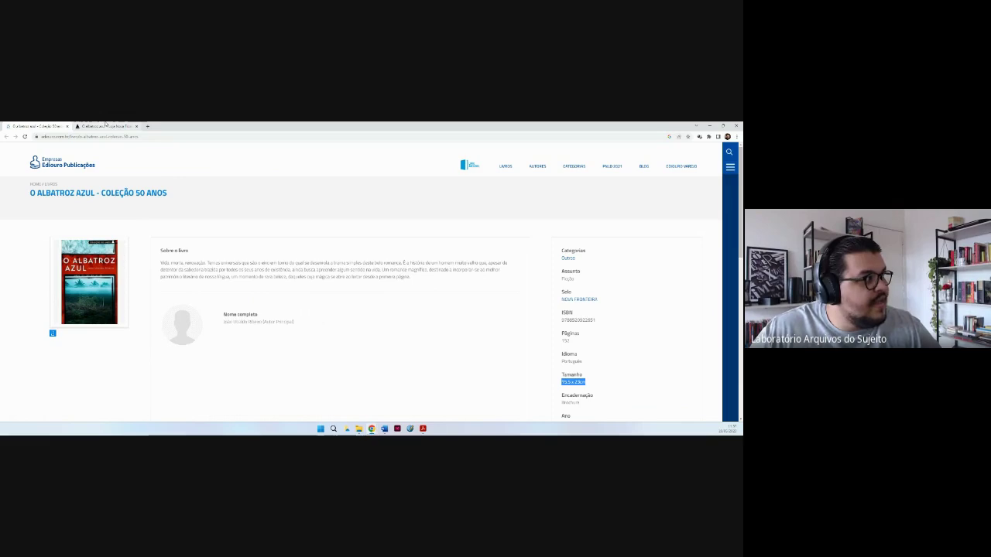
{"action": "left_click", "coordinate": [106, 126]}
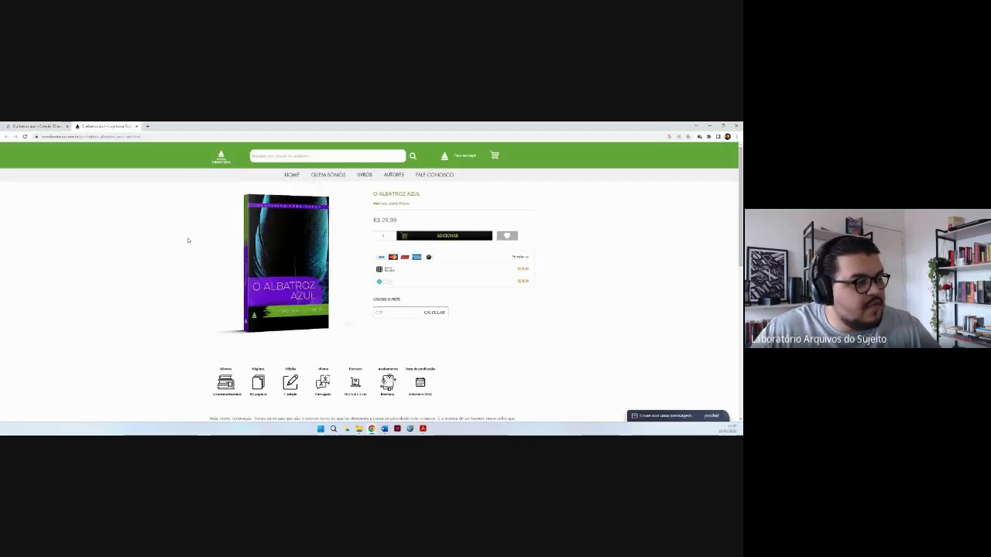
{"action": "key", "text": "ctrl+shift+Tab"}
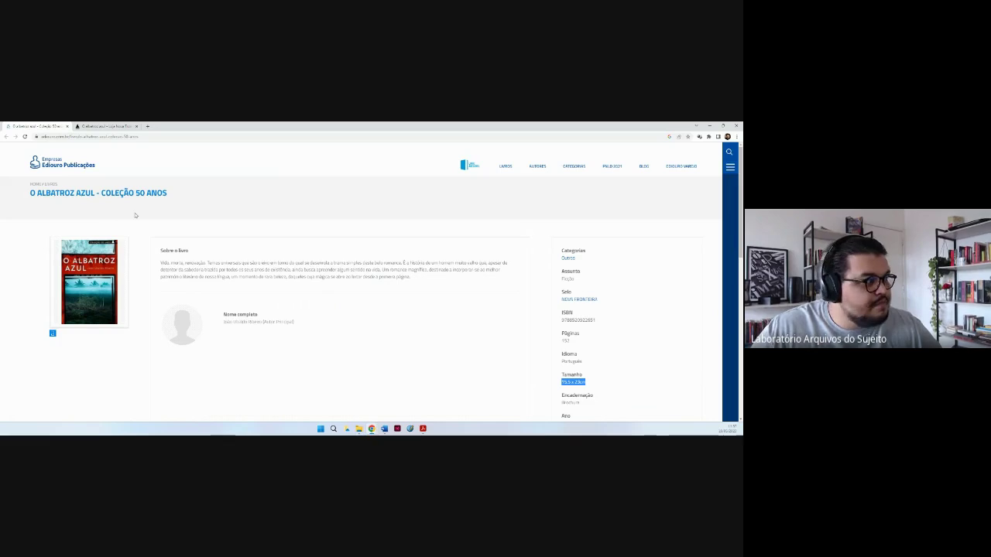
{"action": "left_click", "coordinate": [360, 365]}
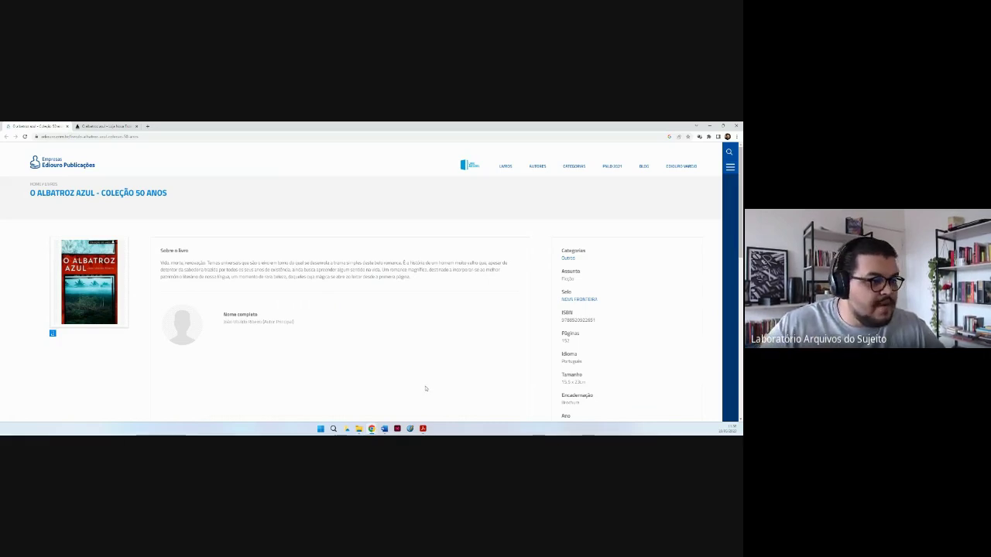
{"action": "mouse_move", "coordinate": [425, 424]}
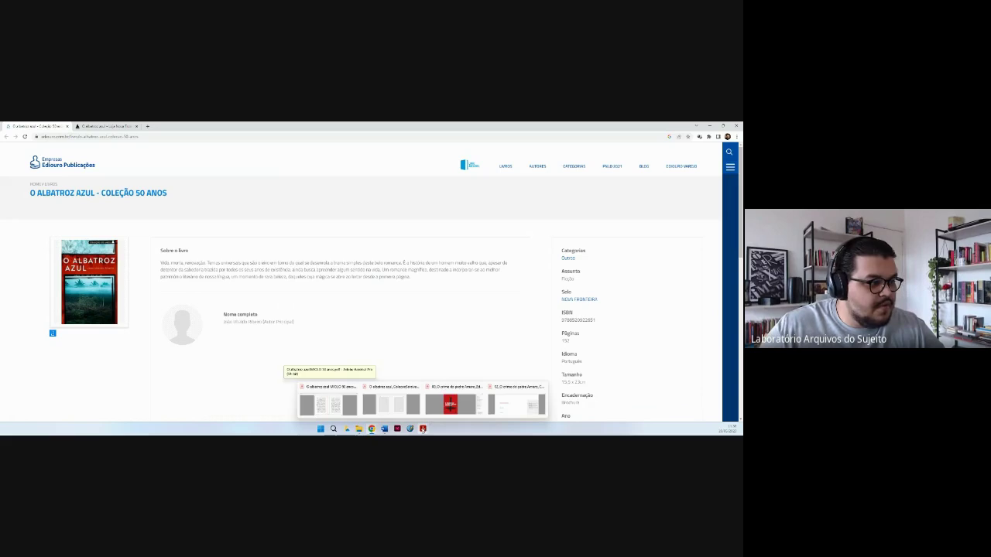
Bring Acrobat forward and show the other open book PDF as a two-page spread.
{"action": "left_click", "coordinate": [326, 401]}
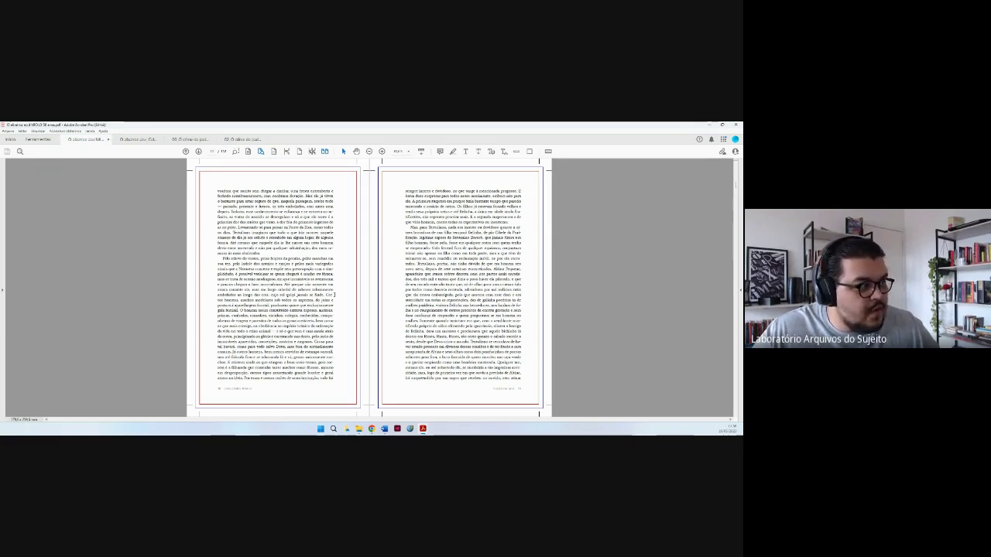
{"action": "left_click", "coordinate": [131, 140]}
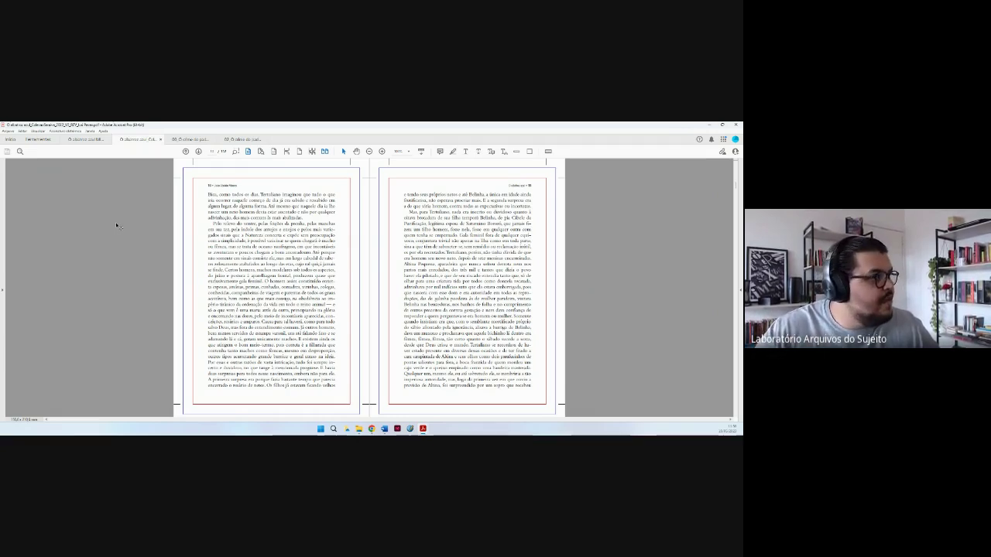
Close the first two open PDFs, leaving only O Crime do Padre Amaro.
{"action": "left_click", "coordinate": [109, 140]}
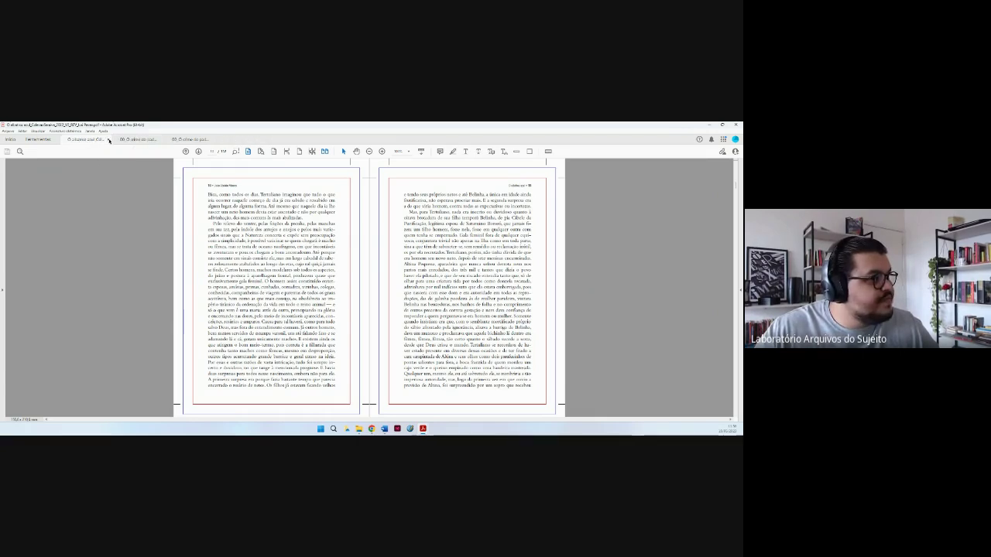
{"action": "left_click", "coordinate": [109, 141]}
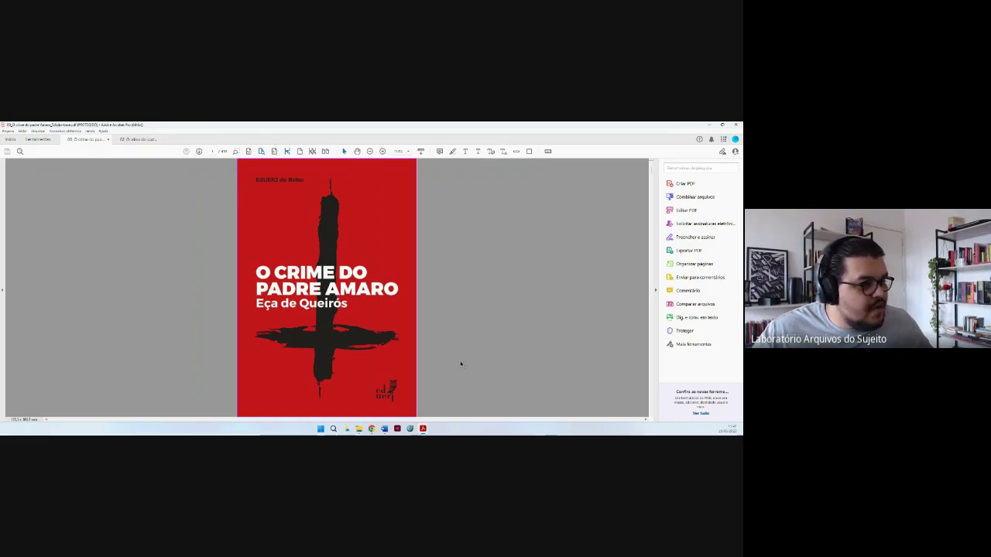
{"action": "mouse_move", "coordinate": [383, 430]}
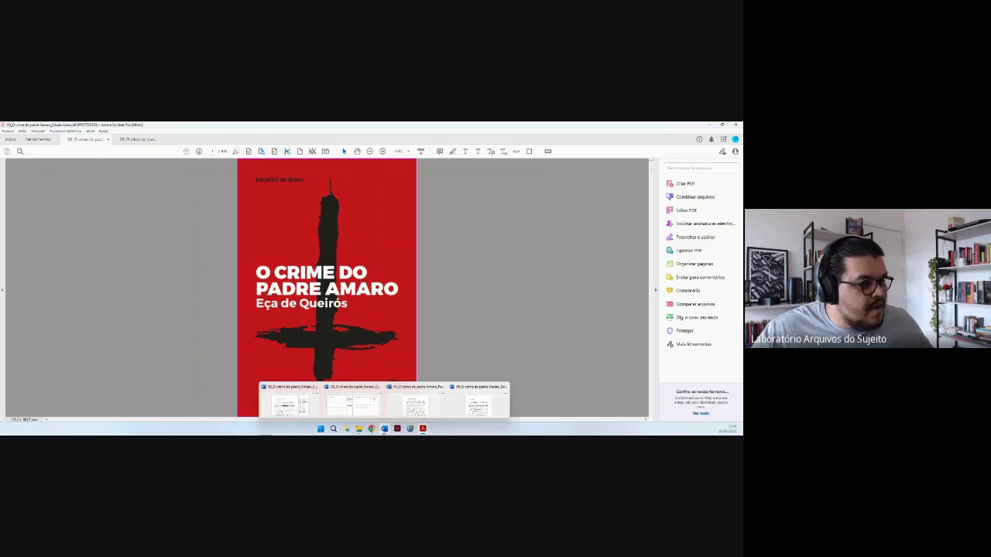
{"action": "left_click", "coordinate": [477, 401]}
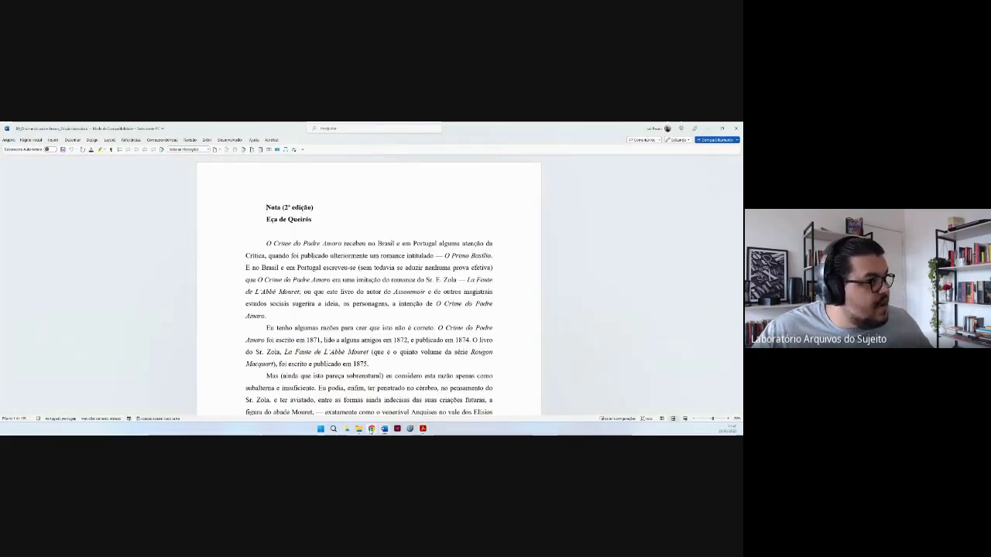
{"action": "mouse_move", "coordinate": [386, 431]}
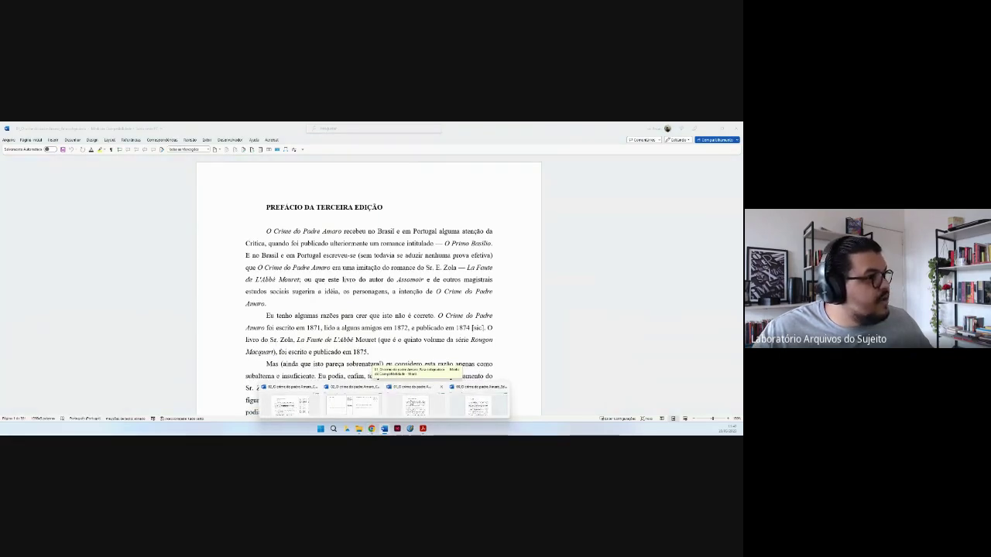
{"action": "left_click", "coordinate": [414, 394]}
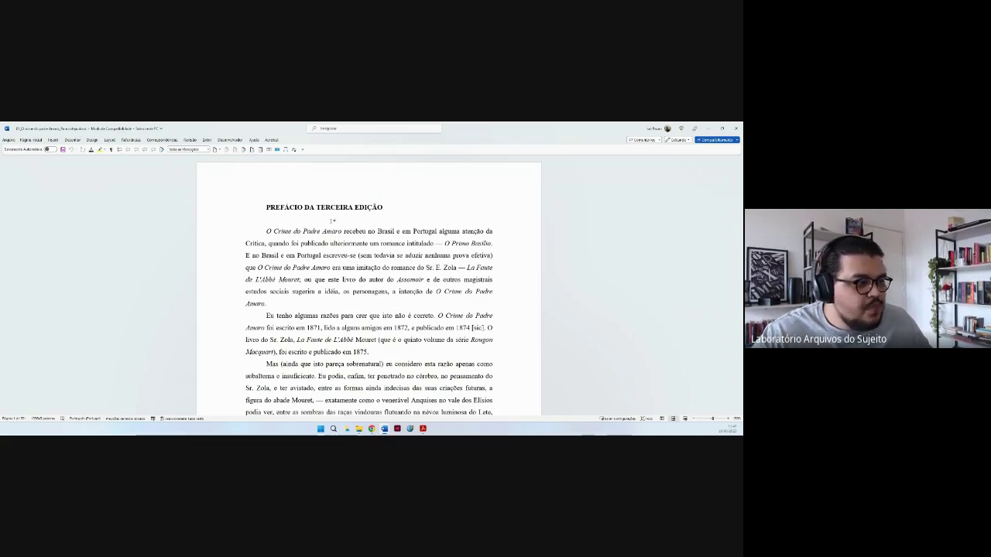
{"action": "mouse_move", "coordinate": [385, 428]}
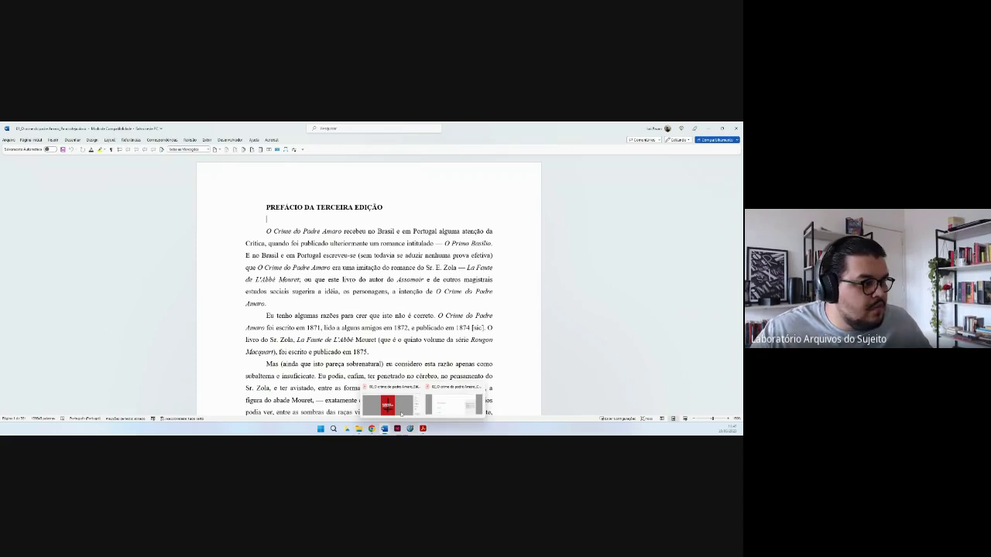
{"action": "left_click", "coordinate": [401, 412]}
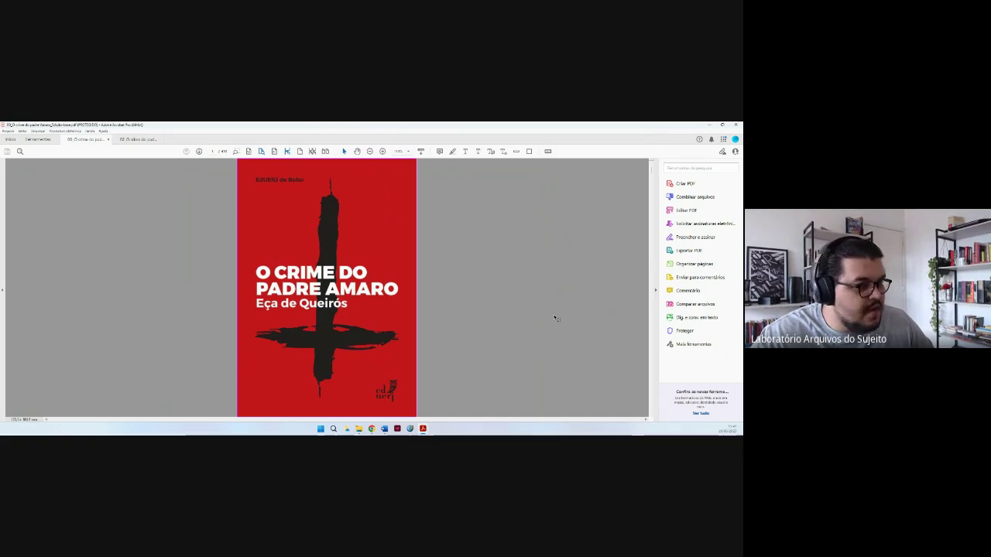
Scroll the PDF to the 'O resgate da literatura no vestibular da UERJ' page, then bring Word's preface document forward.
{"action": "scroll", "coordinate": [554, 317], "scroll_direction": "down", "scroll_amount": 1}
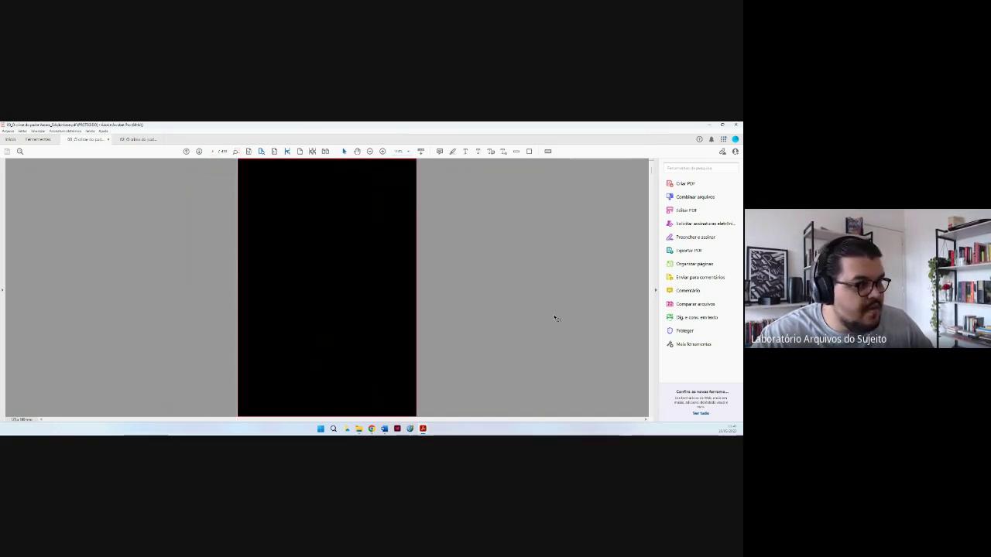
{"action": "scroll", "coordinate": [554, 317], "scroll_direction": "down", "scroll_amount": 1}
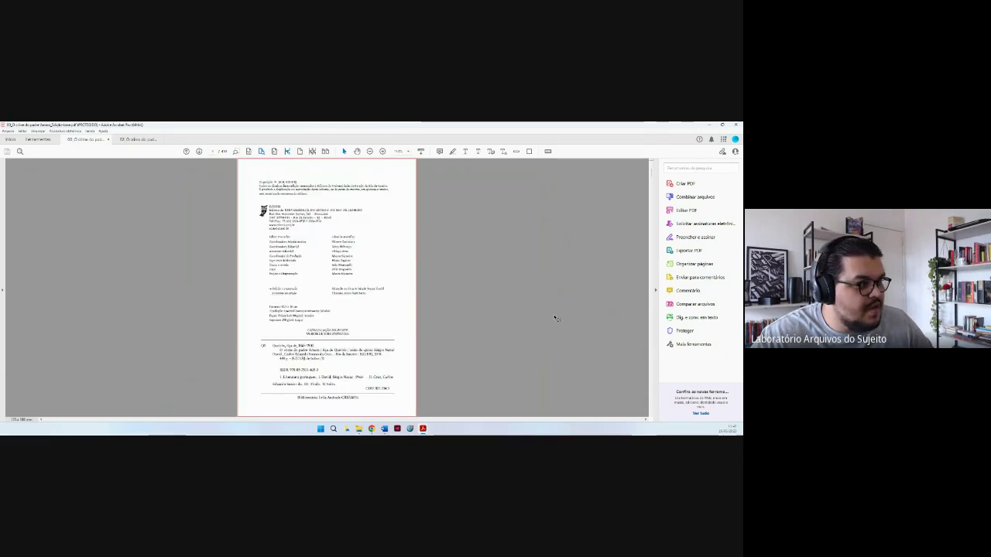
{"action": "scroll", "coordinate": [554, 317], "scroll_direction": "down", "scroll_amount": 1}
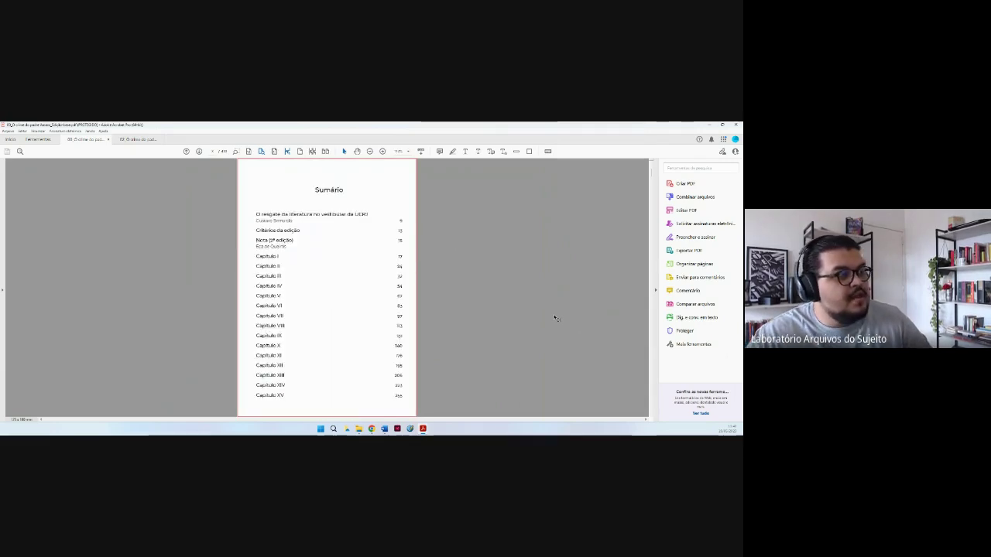
{"action": "scroll", "coordinate": [554, 317], "scroll_direction": "down", "scroll_amount": 1}
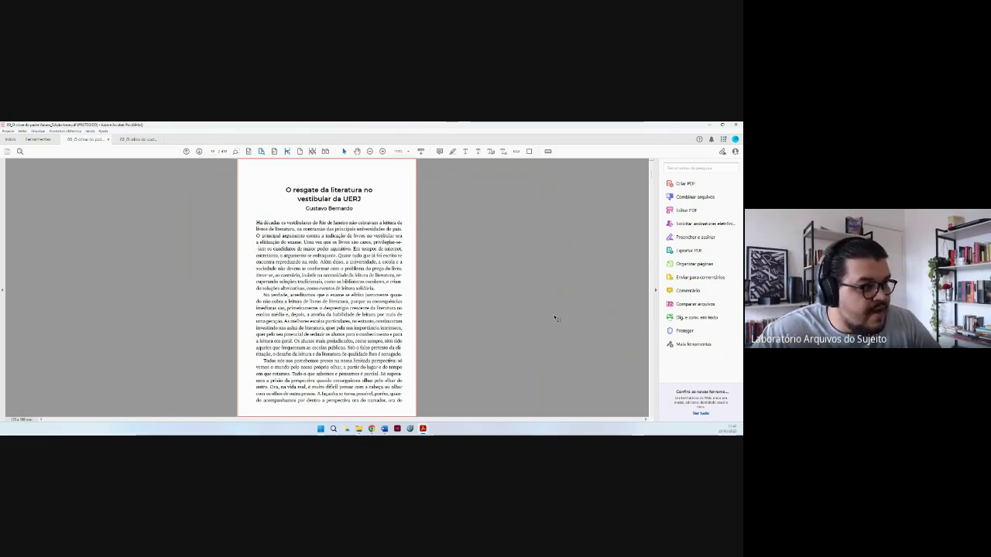
{"action": "scroll", "coordinate": [554, 317], "scroll_direction": "down", "scroll_amount": 1}
{"action": "scroll", "coordinate": [555, 318], "scroll_direction": "up", "scroll_amount": 1}
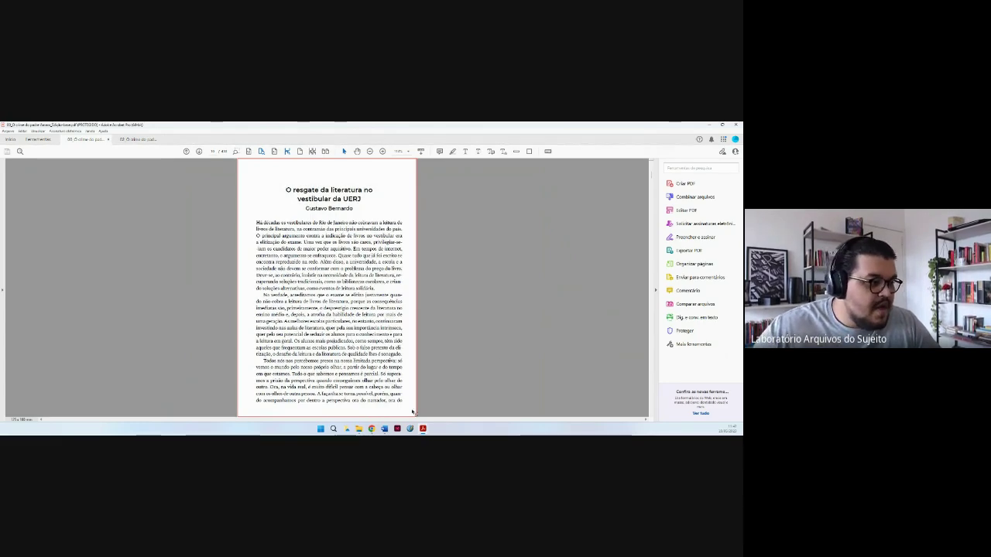
{"action": "mouse_move", "coordinate": [384, 428]}
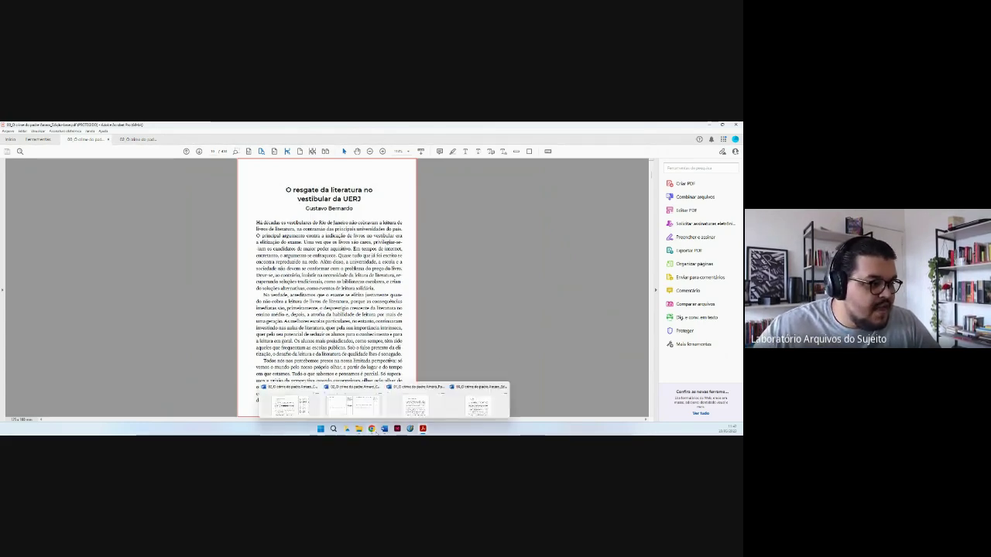
{"action": "left_click", "coordinate": [414, 401]}
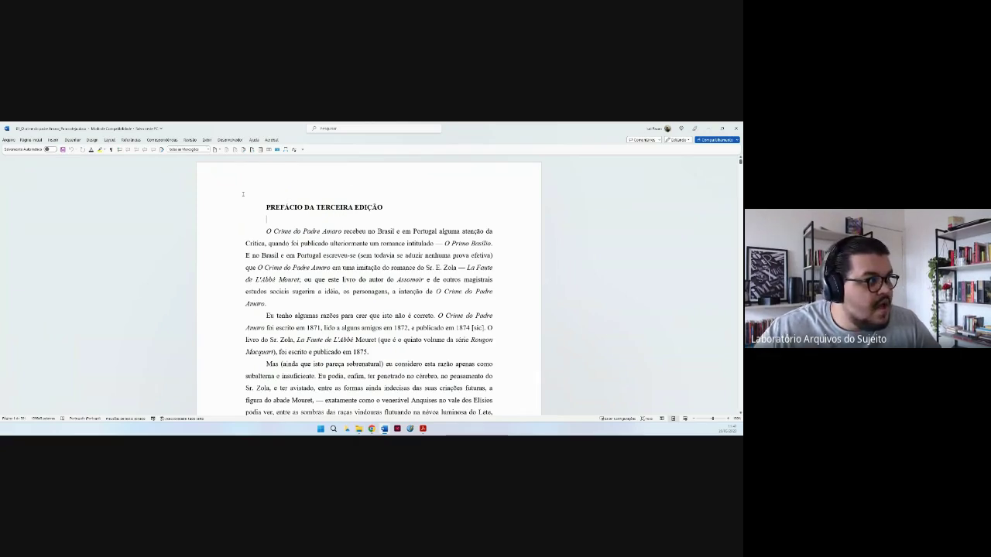
Select and then deselect the 'PREFÁCIO DA TERCEIRA EDIÇÃO' heading, leaving the text unchanged.
{"action": "left_click_drag", "start_coordinate": [266, 207], "coordinate": [367, 219]}
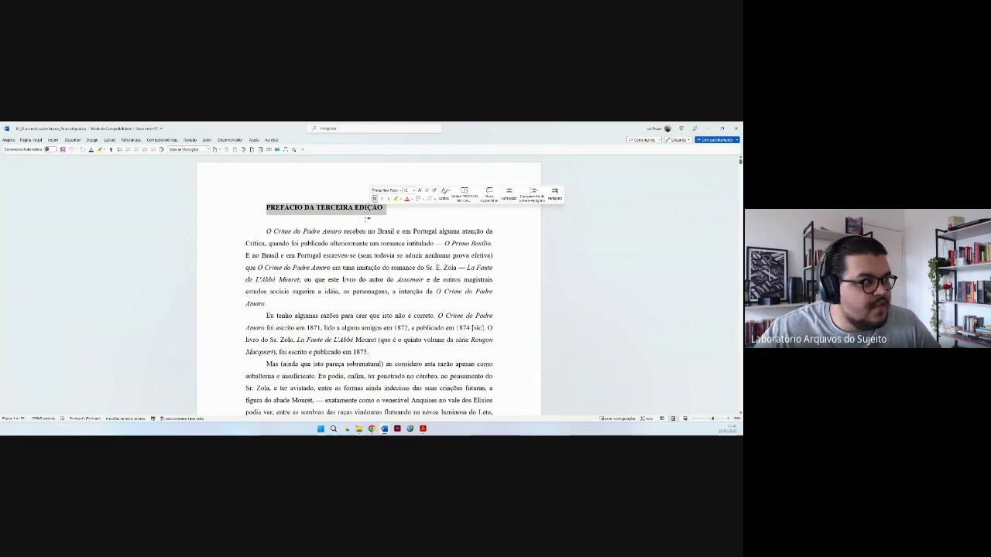
{"action": "left_click", "coordinate": [366, 219]}
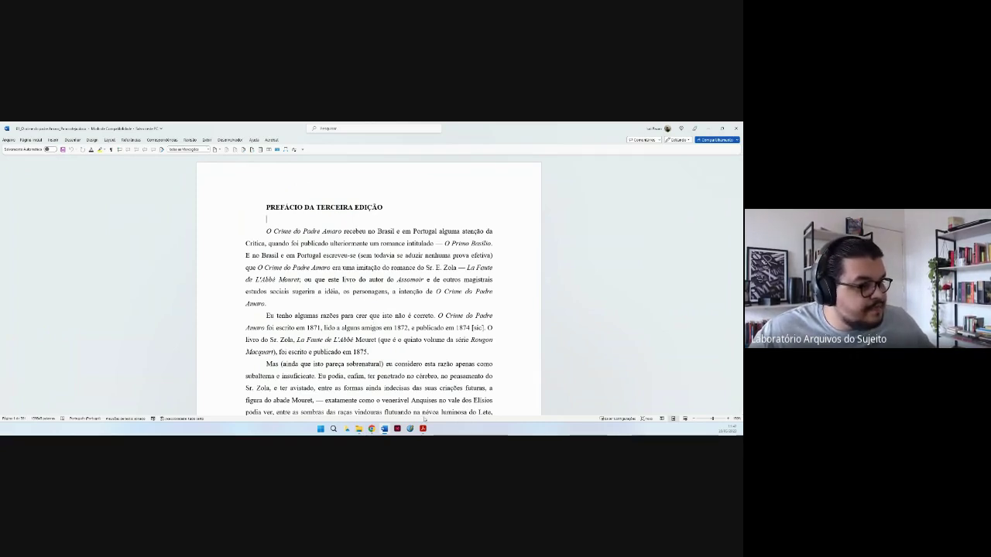
Return to Acrobat and page through covers, credits and Sumário to the 'Nota (2ª edição)' page.
{"action": "mouse_move", "coordinate": [423, 428]}
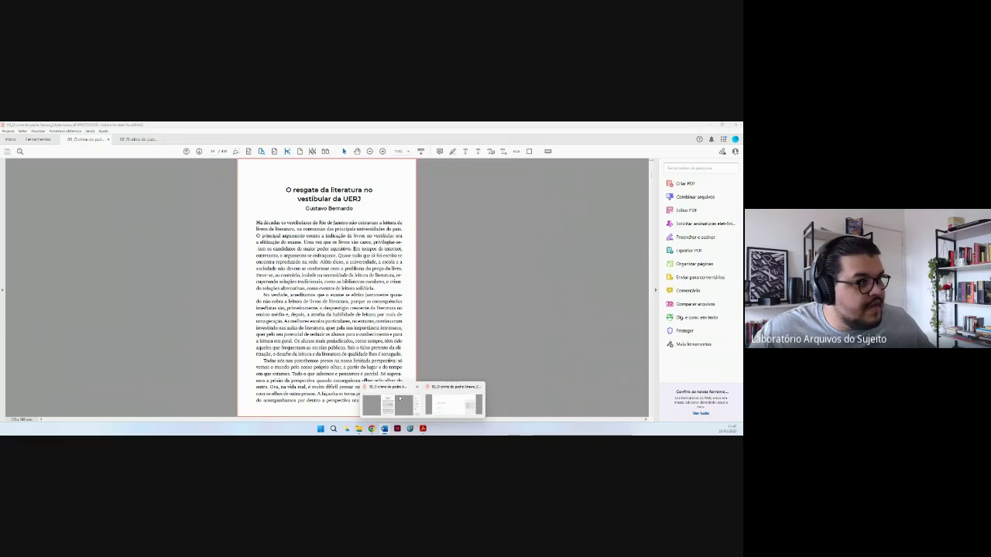
{"action": "left_click", "coordinate": [400, 398]}
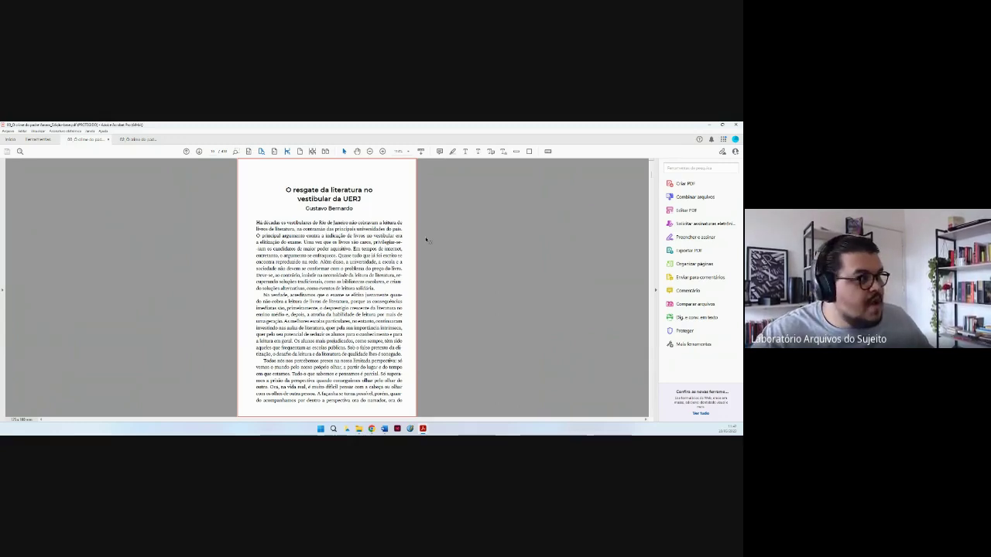
{"action": "scroll", "coordinate": [427, 240], "scroll_direction": "up", "scroll_amount": 8}
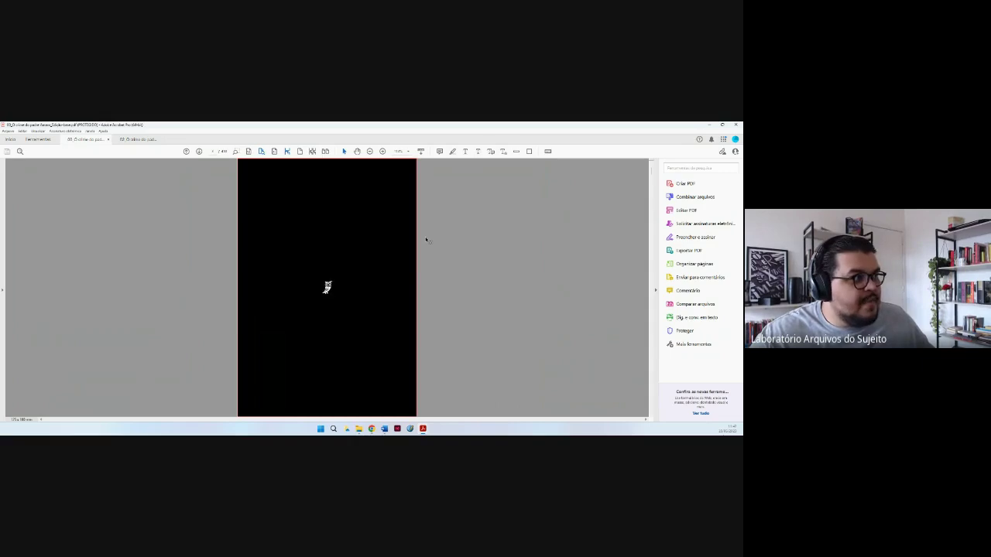
{"action": "scroll", "coordinate": [426, 240], "scroll_direction": "up", "scroll_amount": 1}
{"action": "scroll", "coordinate": [426, 240], "scroll_direction": "down", "scroll_amount": 2}
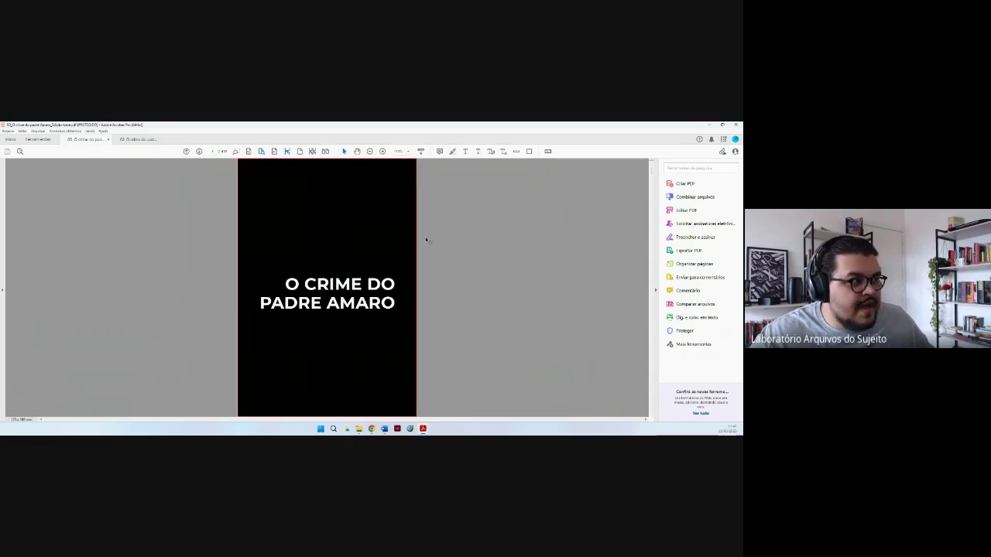
{"action": "scroll", "coordinate": [427, 240], "scroll_direction": "down", "scroll_amount": 1}
{"action": "scroll", "coordinate": [427, 240], "scroll_direction": "down", "scroll_amount": 2}
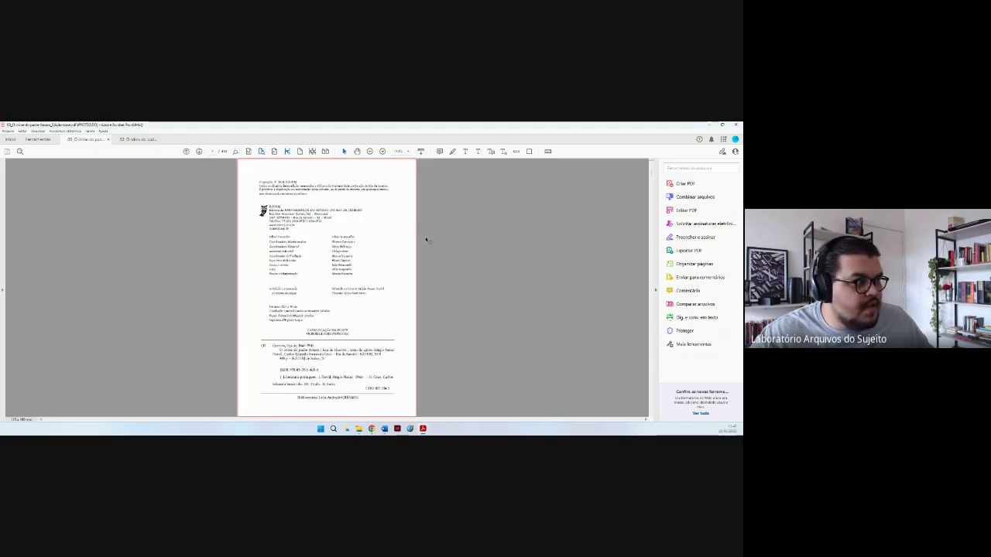
{"action": "scroll", "coordinate": [427, 240], "scroll_direction": "down", "scroll_amount": 1}
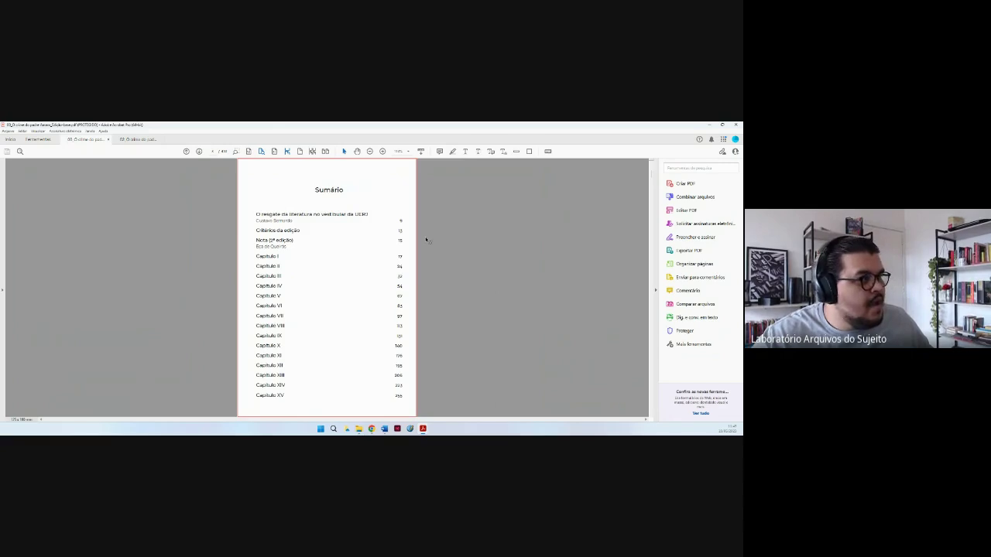
{"action": "scroll", "coordinate": [426, 239], "scroll_direction": "down", "scroll_amount": 10}
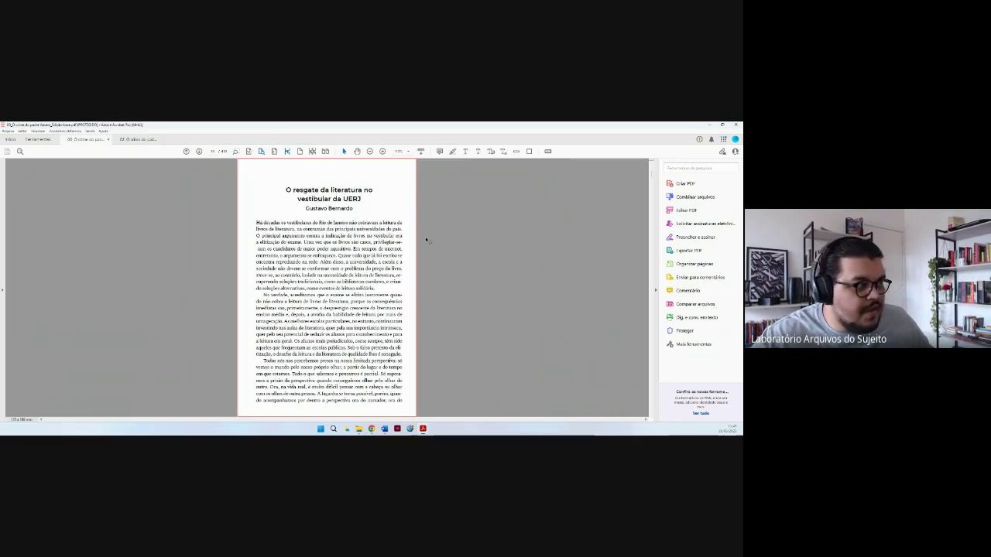
{"action": "scroll", "coordinate": [426, 240], "scroll_direction": "down", "scroll_amount": 3}
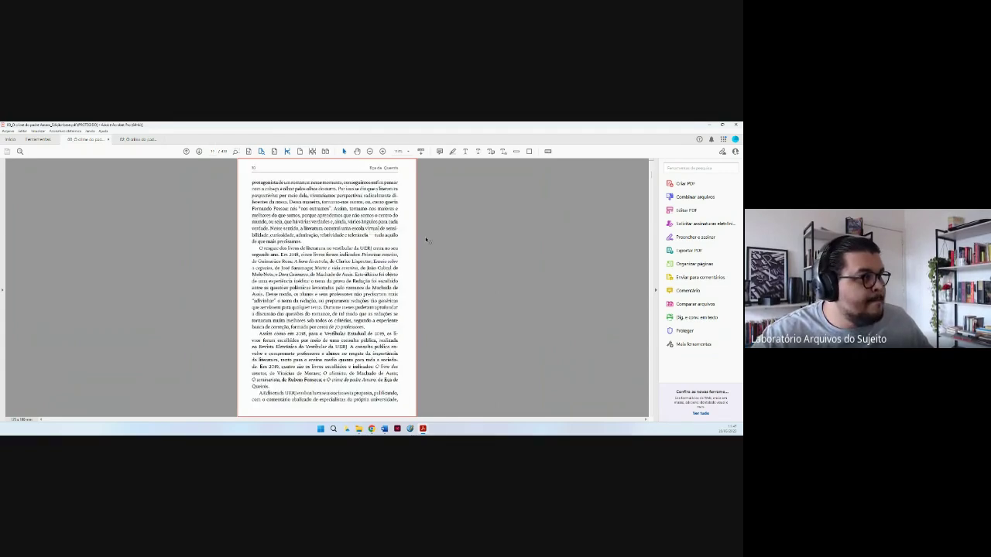
{"action": "scroll", "coordinate": [426, 240], "scroll_direction": "down", "scroll_amount": 3}
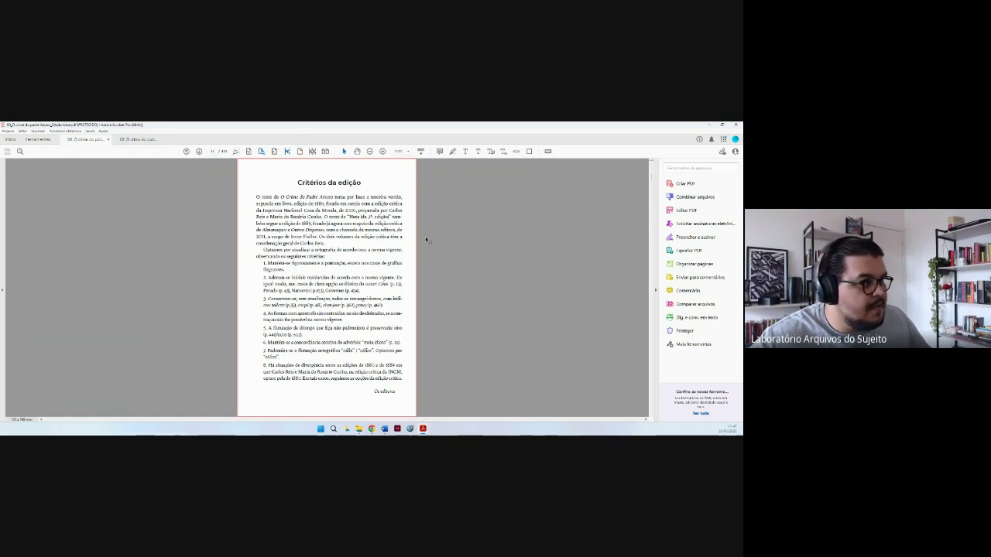
{"action": "scroll", "coordinate": [426, 239], "scroll_direction": "down", "scroll_amount": 2}
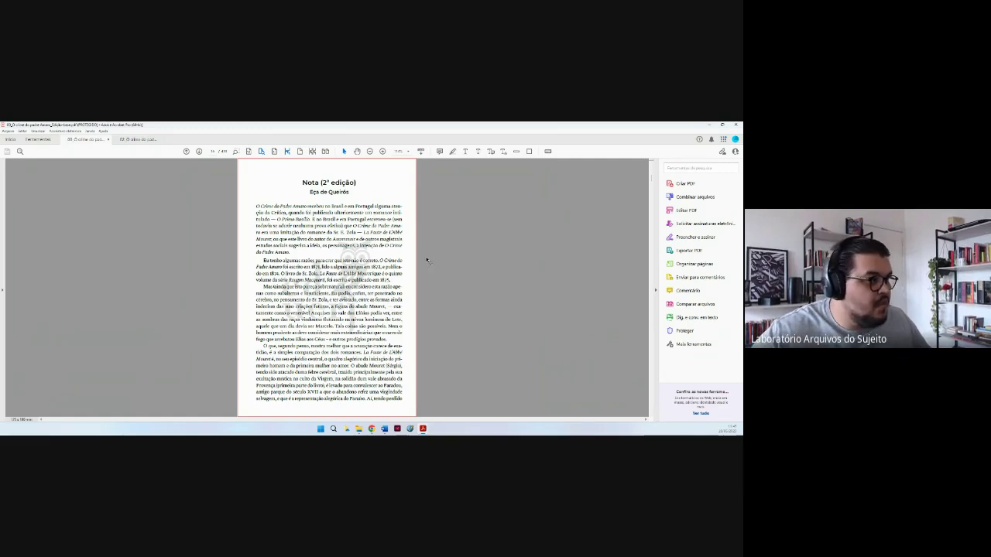
Activate the Word document briefly, then return to Acrobat's PDF at 'Nota (2ª edição)'.
{"action": "mouse_move", "coordinate": [384, 428]}
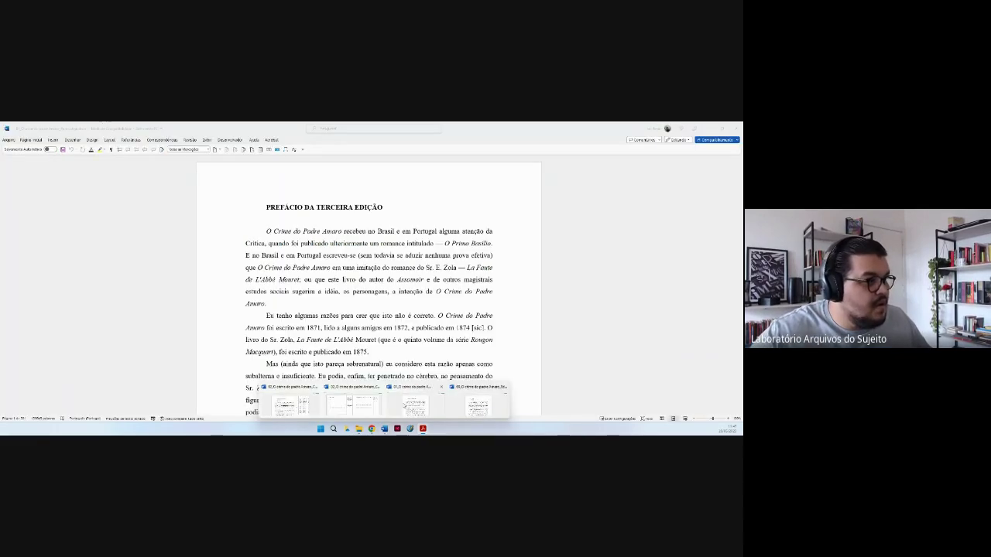
{"action": "left_click", "coordinate": [414, 402]}
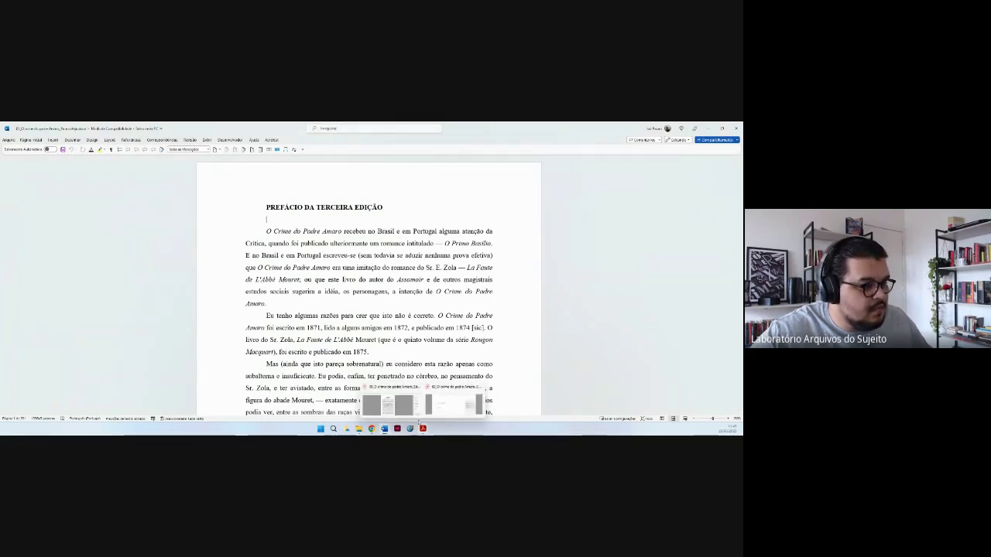
{"action": "left_click", "coordinate": [418, 422]}
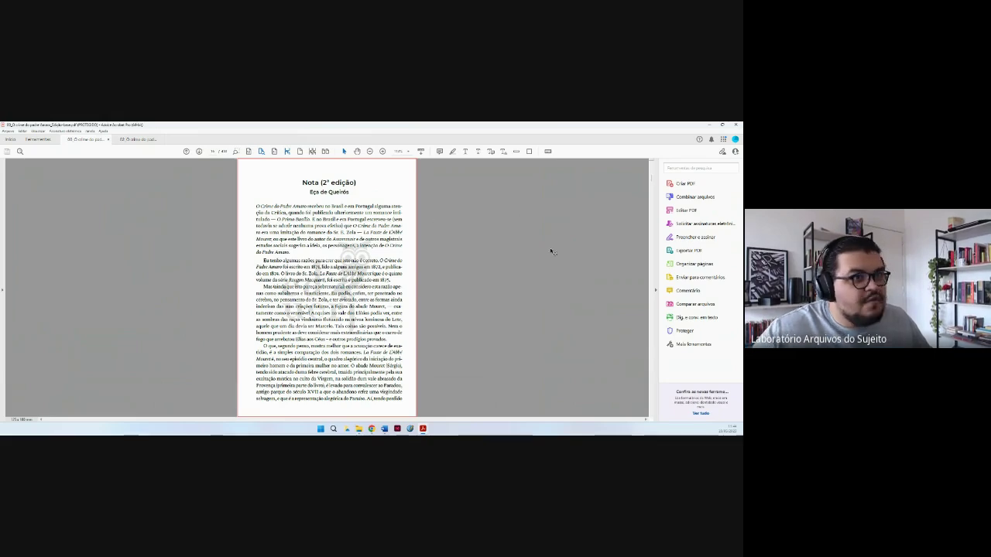
Jump to the PDF's end, scroll back past Referências to the novel's final page, then switch to Word.
{"action": "left_click_drag", "start_coordinate": [652, 181], "coordinate": [652, 413]}
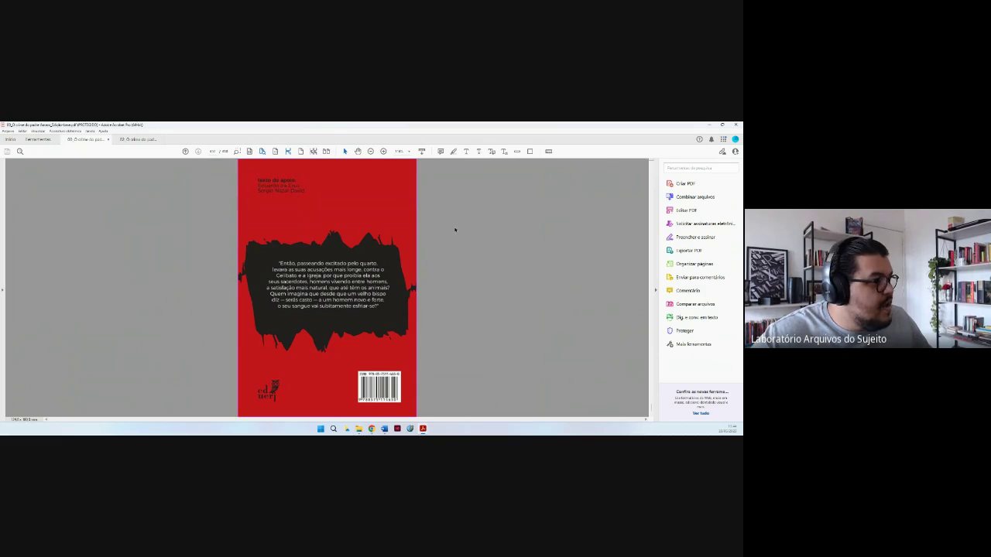
{"action": "scroll", "coordinate": [455, 229], "scroll_direction": "up", "scroll_amount": 1}
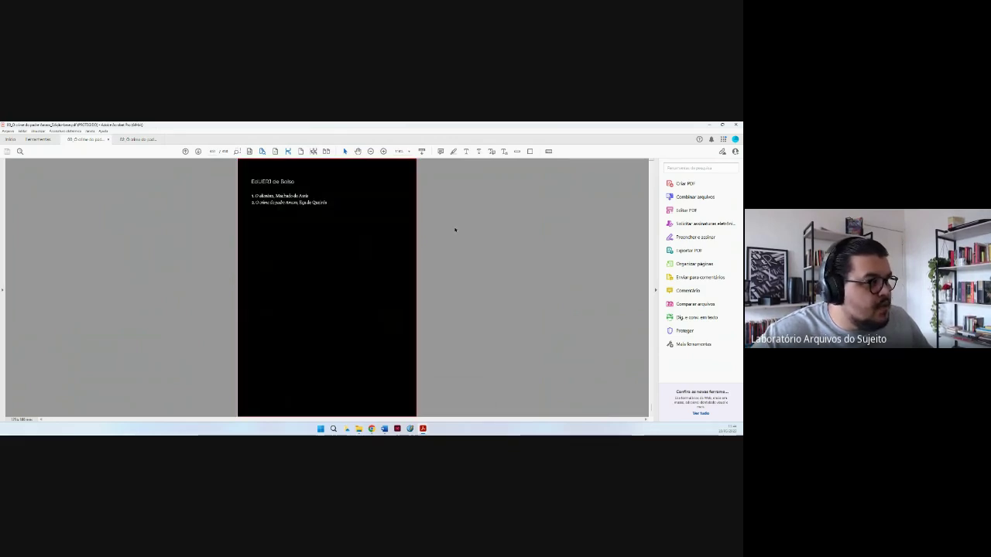
{"action": "scroll", "coordinate": [455, 229], "scroll_direction": "up", "scroll_amount": 1}
{"action": "scroll", "coordinate": [455, 229], "scroll_direction": "up", "scroll_amount": 1}
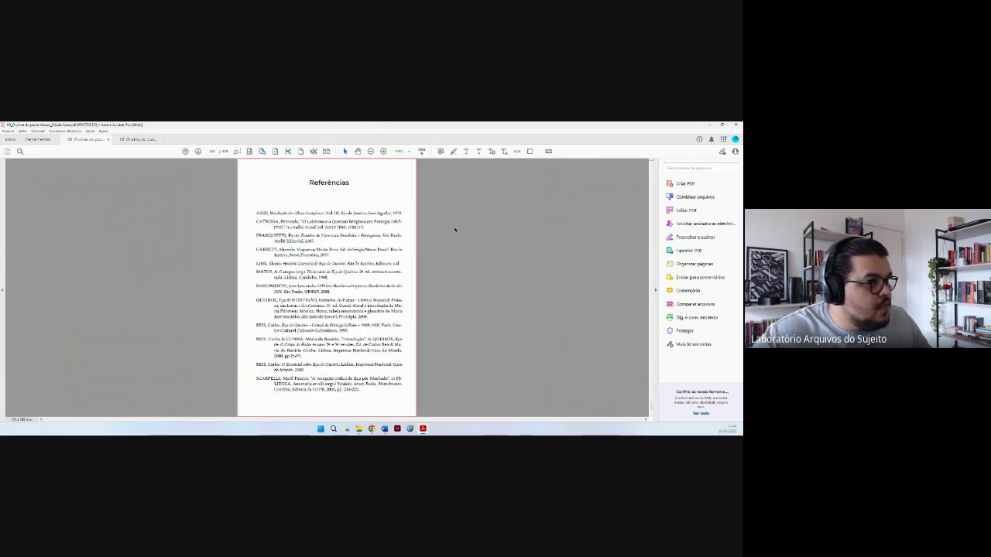
{"action": "scroll", "coordinate": [455, 229], "scroll_direction": "up", "scroll_amount": 1}
{"action": "scroll", "coordinate": [455, 229], "scroll_direction": "up", "scroll_amount": 1}
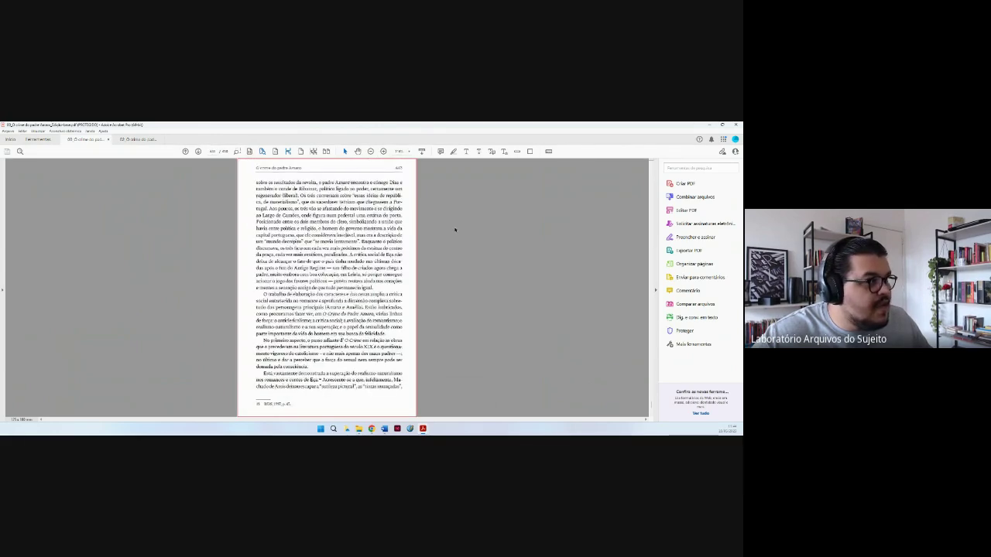
{"action": "scroll", "coordinate": [455, 229], "scroll_direction": "up", "scroll_amount": 3}
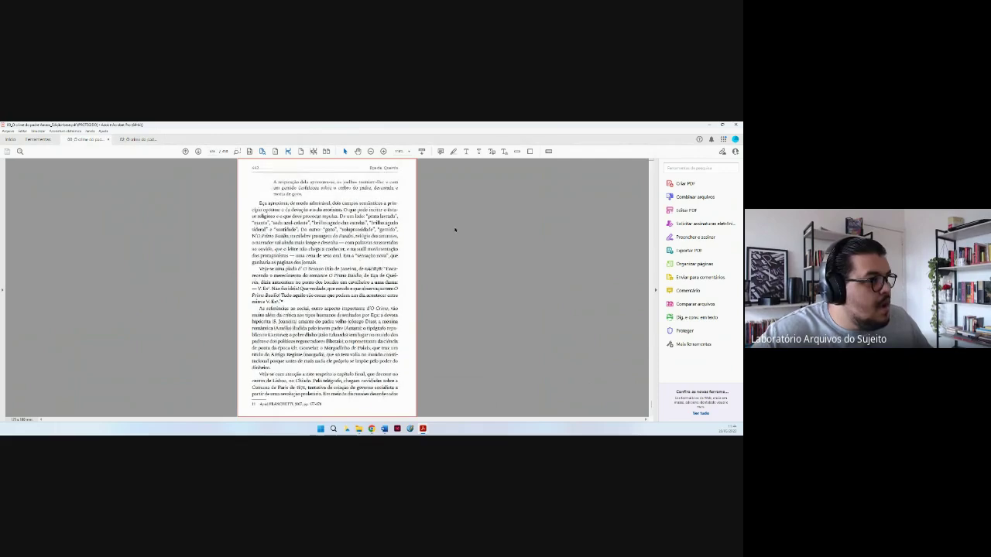
{"action": "scroll", "coordinate": [455, 229], "scroll_direction": "up", "scroll_amount": 1}
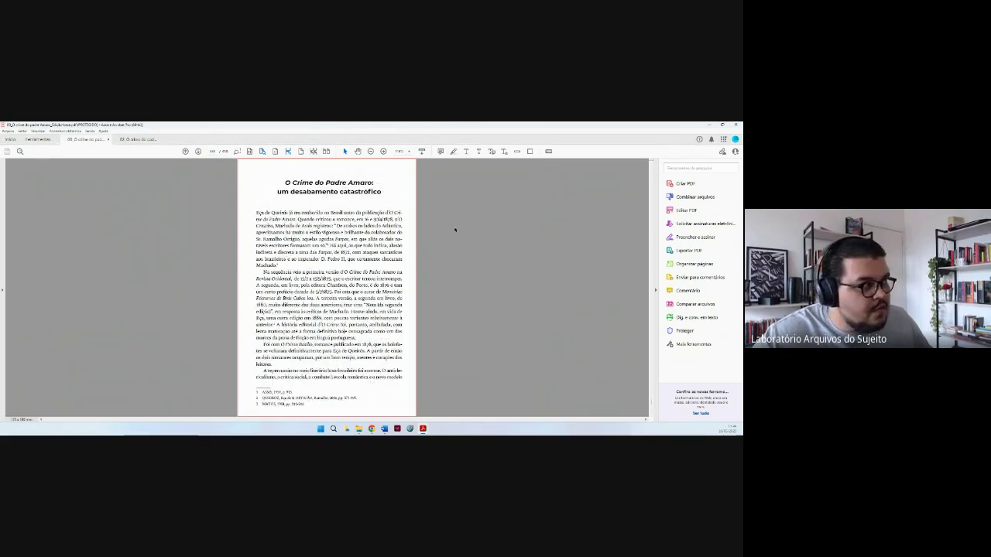
{"action": "scroll", "coordinate": [455, 229], "scroll_direction": "down", "scroll_amount": 1}
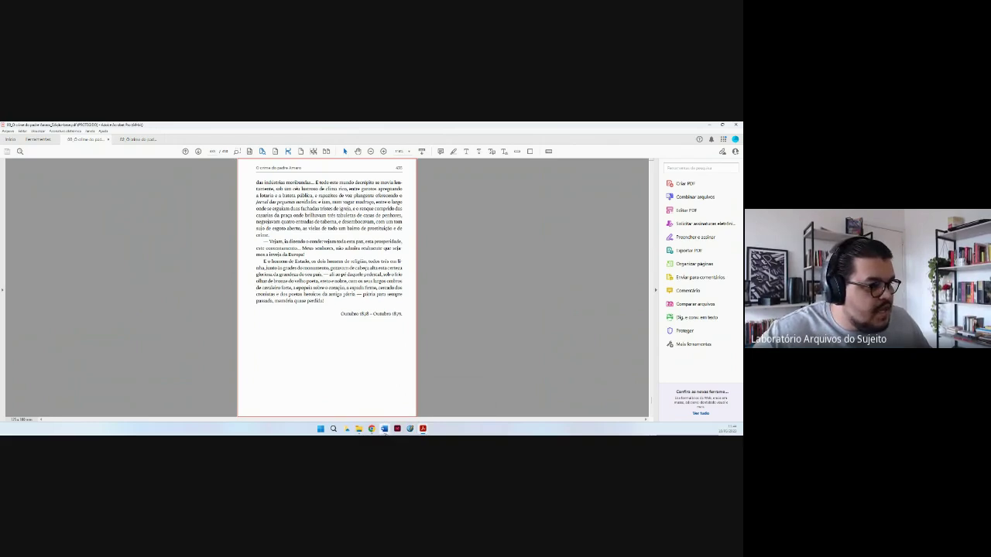
{"action": "left_click", "coordinate": [384, 429]}
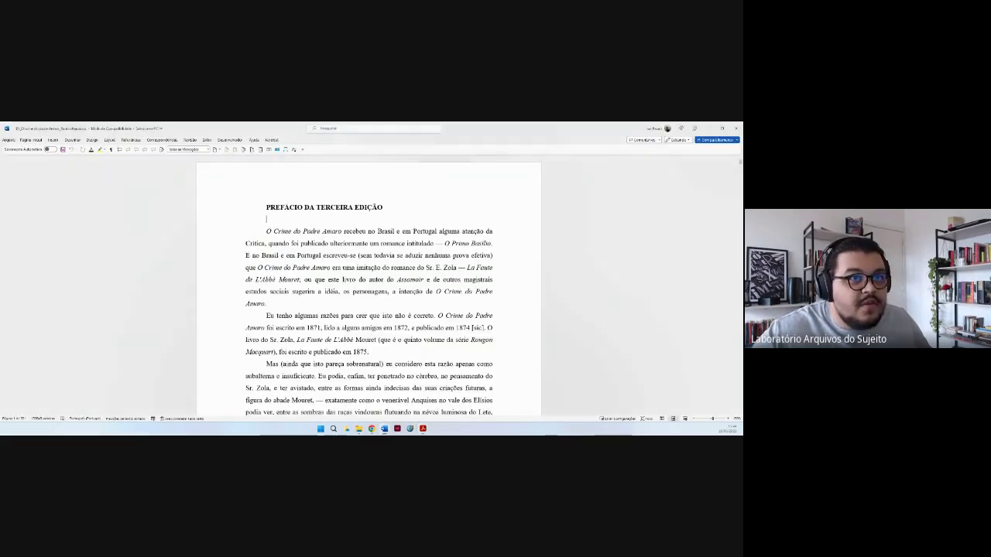
Return Word to the document start, then bring Acrobat's PDF at the novel's final page forward.
{"action": "left_click_drag", "start_coordinate": [740, 166], "coordinate": [708, 422]}
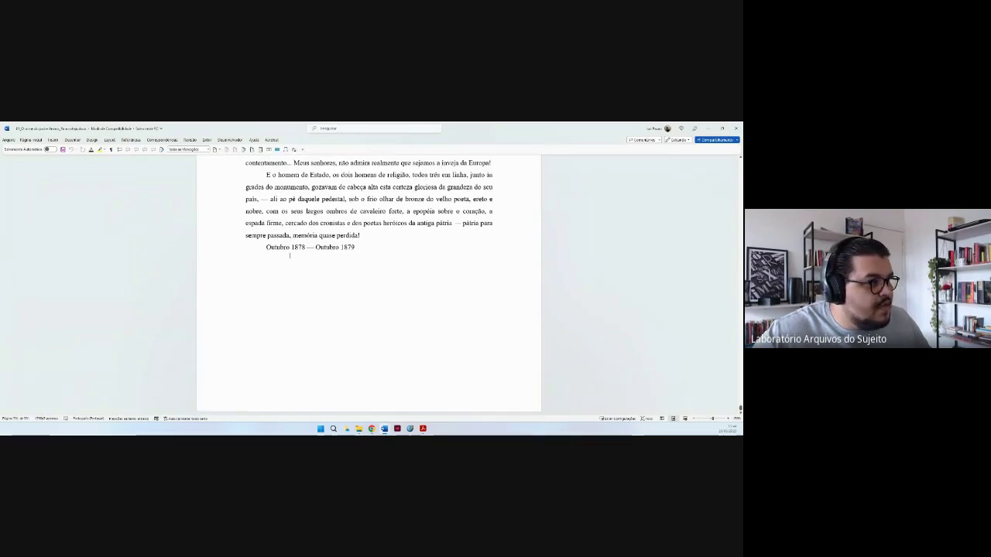
{"action": "scroll", "coordinate": [403, 271], "scroll_direction": "down", "scroll_amount": 1}
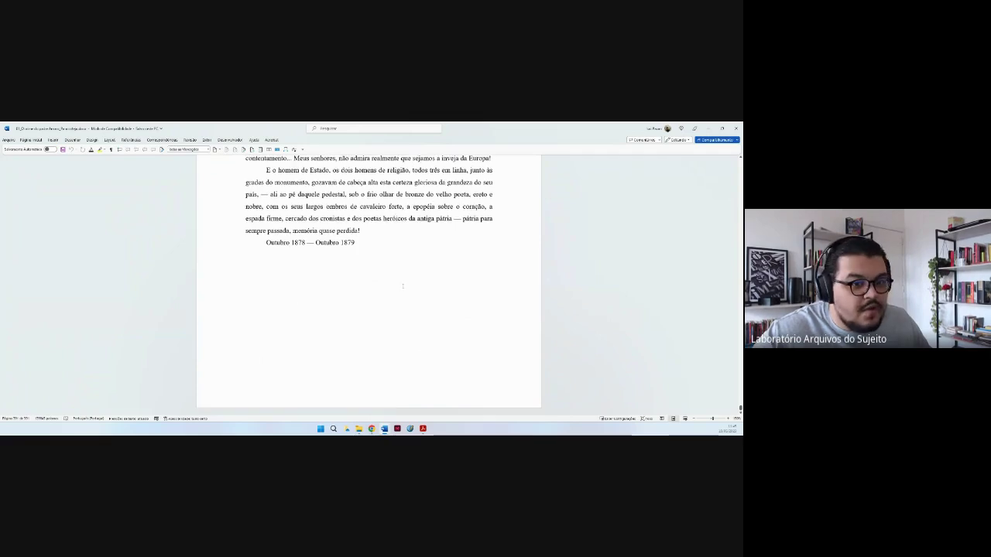
{"action": "key", "text": "ctrl+Home"}
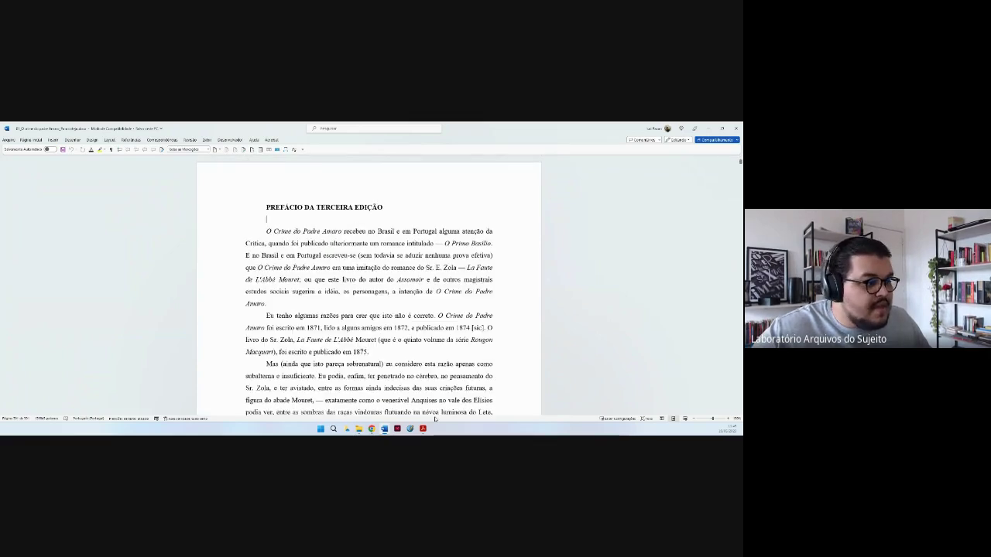
{"action": "mouse_move", "coordinate": [423, 428]}
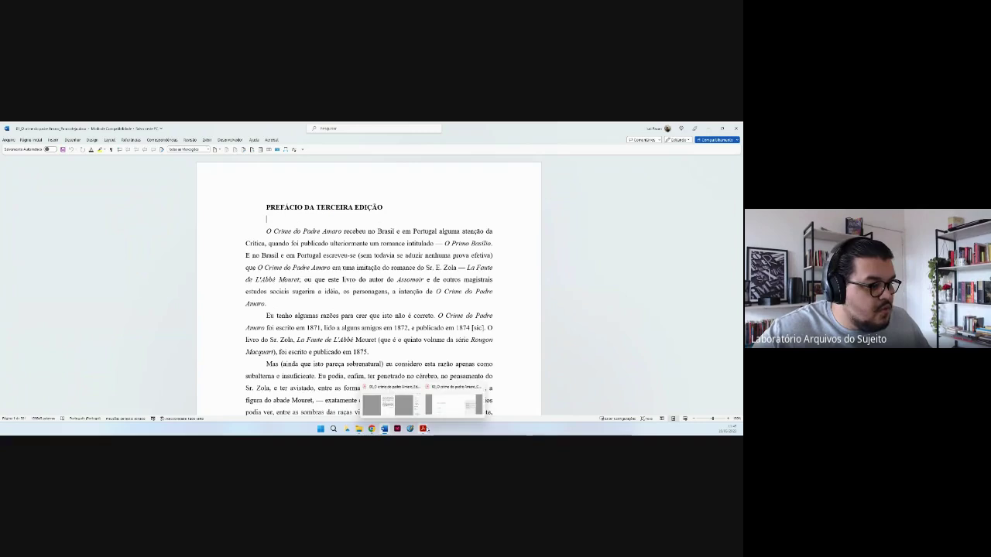
{"action": "left_click", "coordinate": [380, 398]}
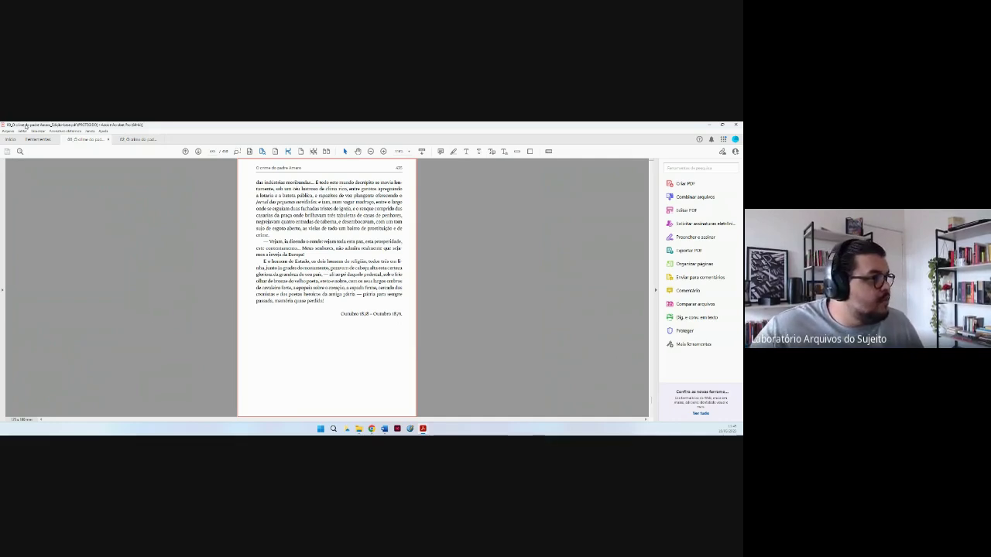
{"action": "left_click", "coordinate": [9, 131]}
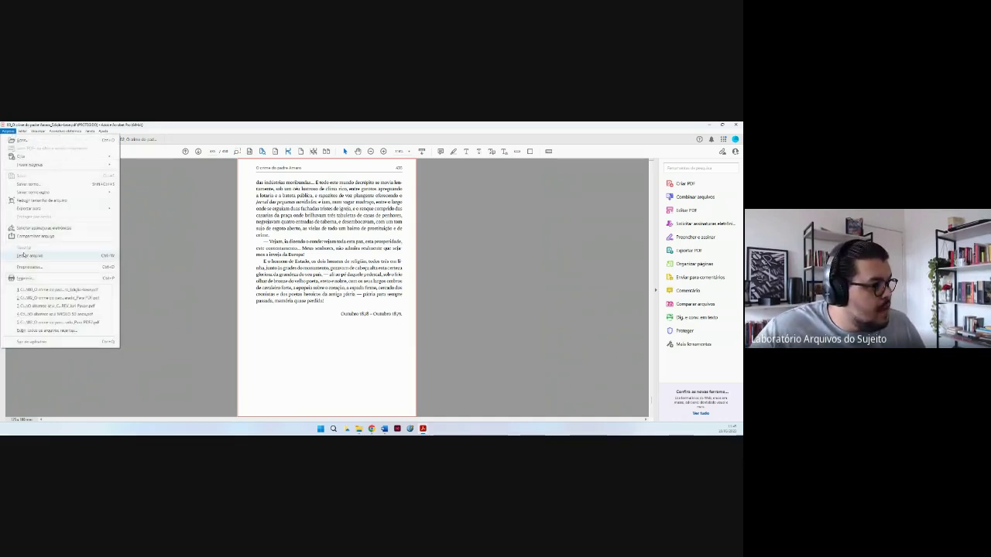
{"action": "left_click", "coordinate": [27, 278]}
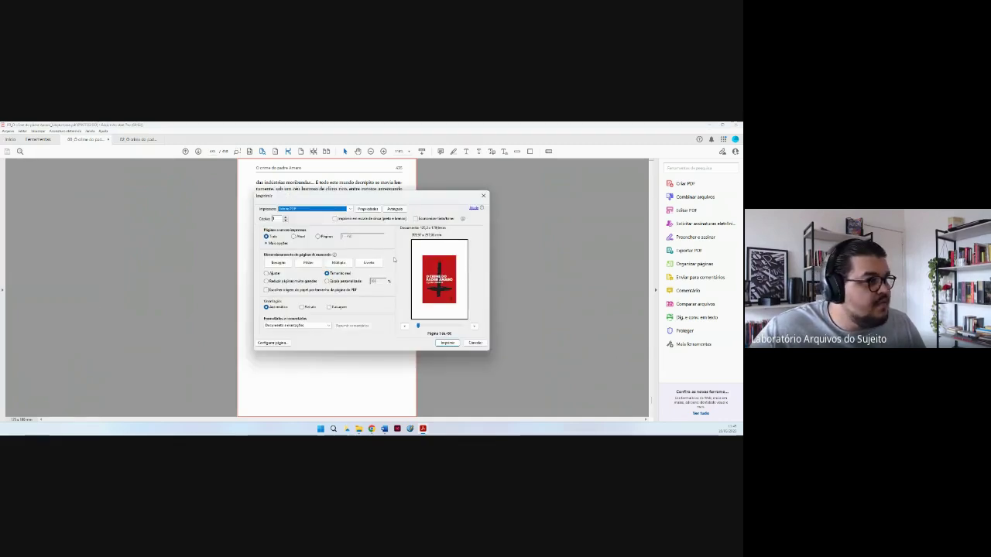
{"action": "left_click", "coordinate": [350, 237]}
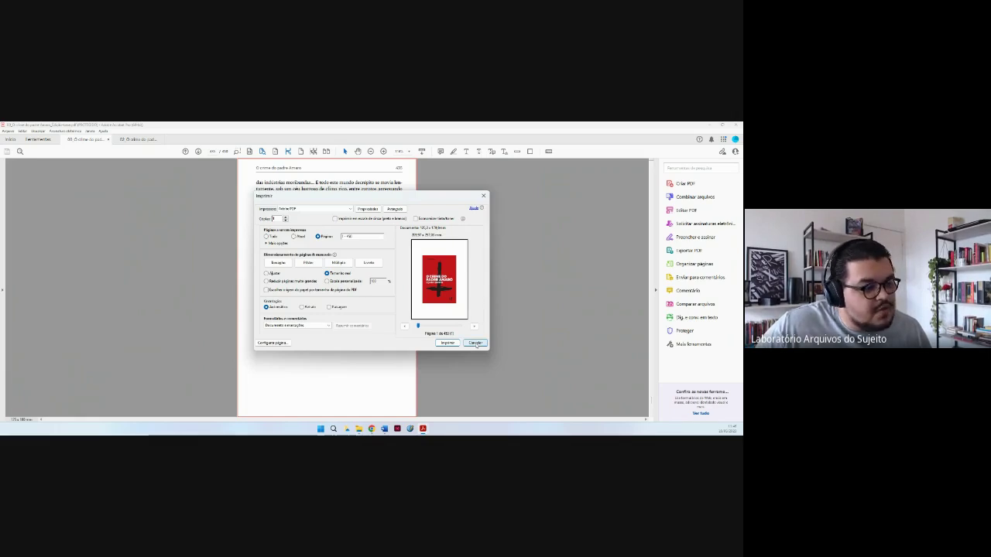
{"action": "left_click", "coordinate": [475, 343]}
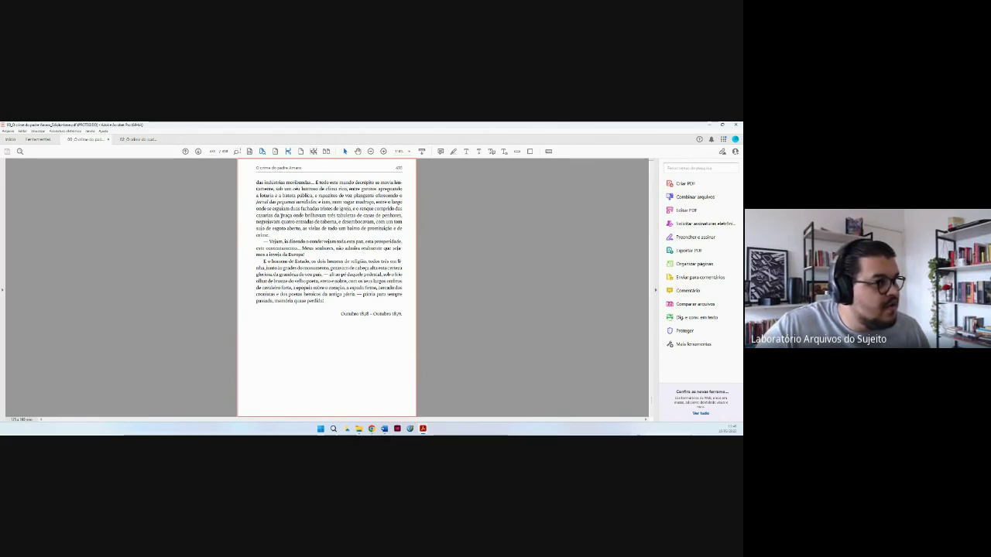
Drag-select passages in the page's paragraphs to test text selection, clearing each one.
{"action": "left_click_drag", "start_coordinate": [280, 215], "coordinate": [305, 215]}
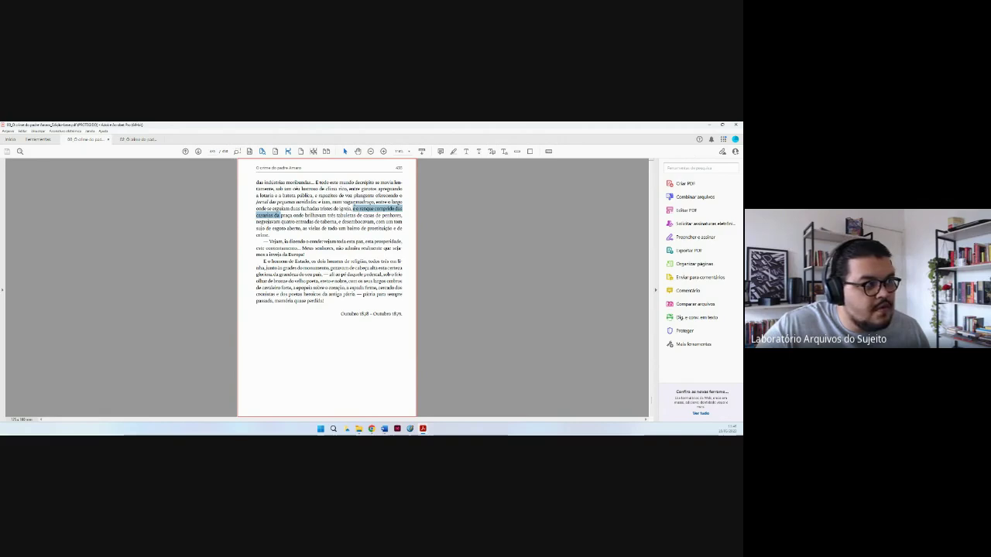
{"action": "left_click_drag", "start_coordinate": [353, 206], "coordinate": [355, 292]}
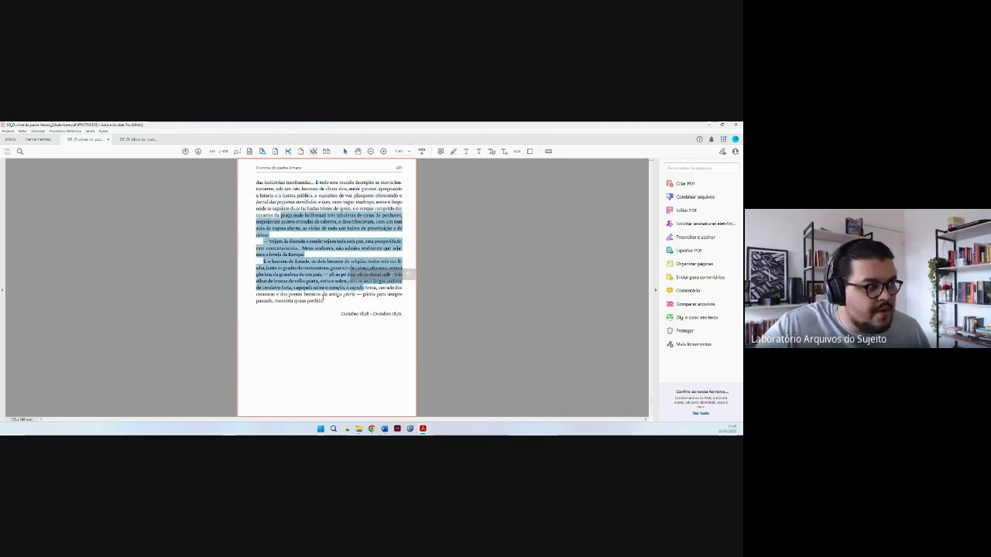
{"action": "left_click", "coordinate": [323, 301]}
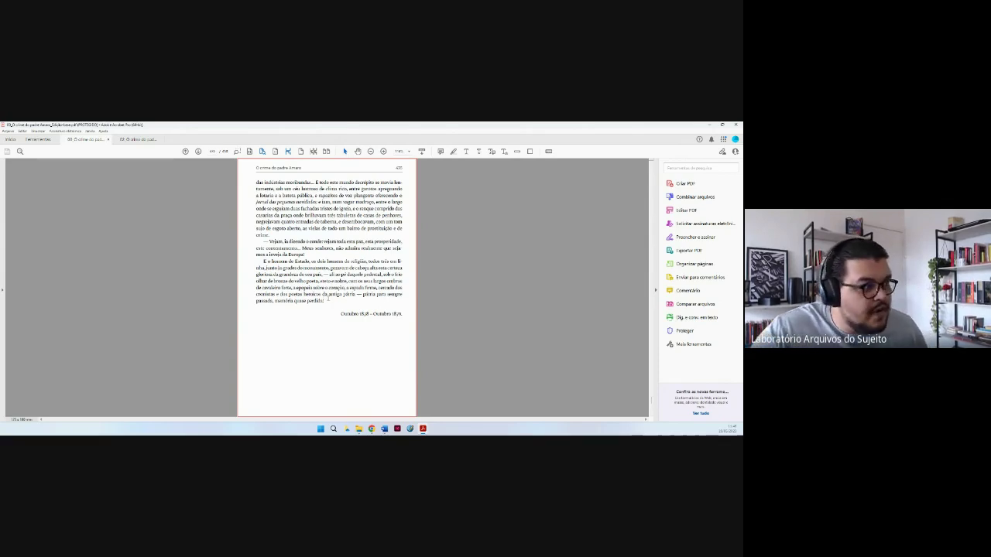
{"action": "left_click_drag", "start_coordinate": [327, 301], "coordinate": [263, 261]}
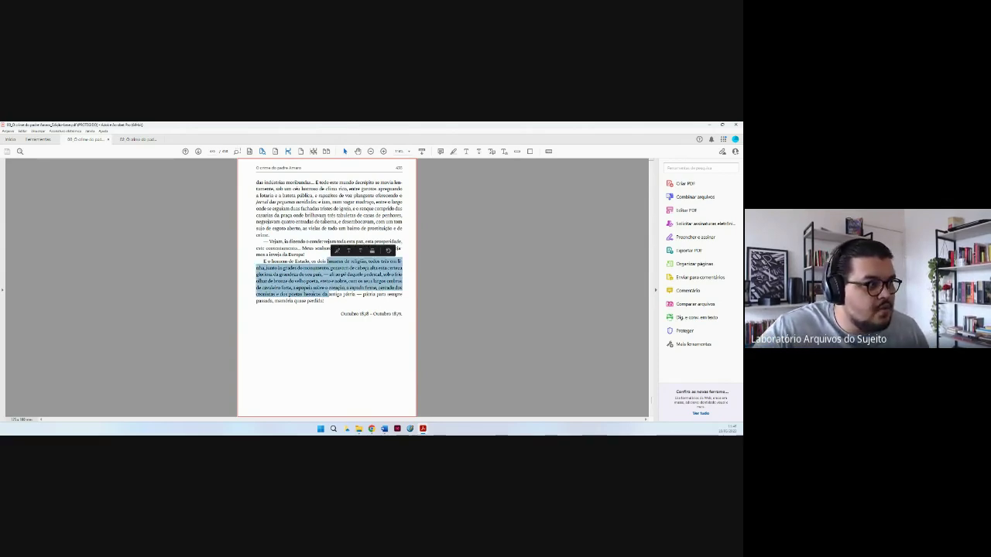
{"action": "left_click_drag", "start_coordinate": [321, 201], "coordinate": [337, 223]}
{"action": "left_click", "coordinate": [339, 355]}
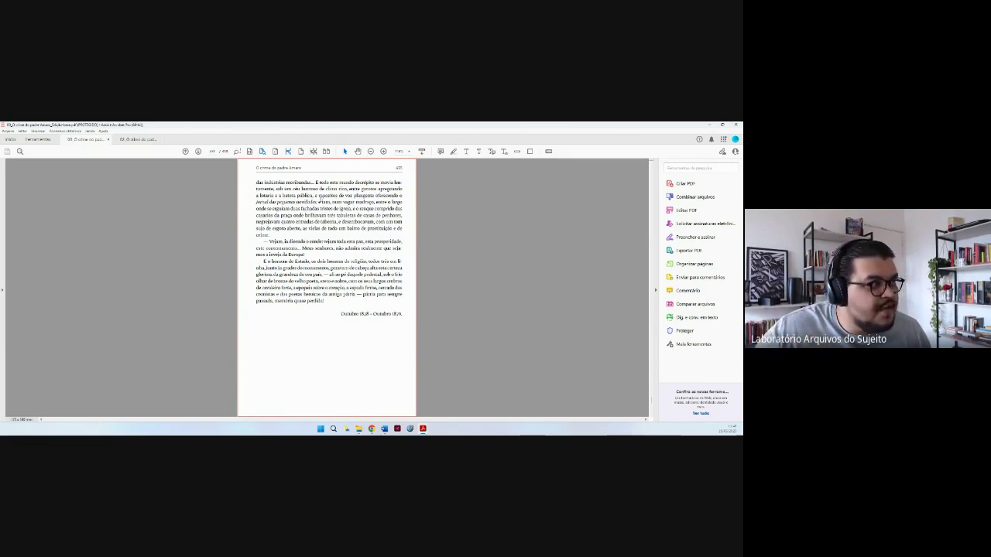
Select the passage from 'monumento' to 'velho poeta', extend it down the paragraph, then clear it.
{"action": "left_click_drag", "start_coordinate": [318, 201], "coordinate": [337, 229]}
{"action": "left_click_drag", "start_coordinate": [304, 267], "coordinate": [318, 282]}
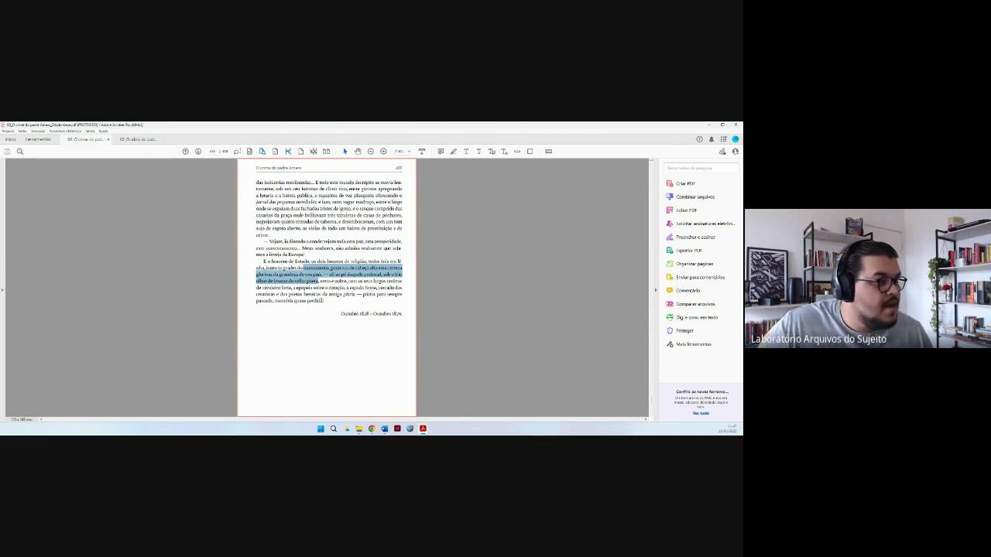
{"action": "left_click_drag", "start_coordinate": [329, 288], "coordinate": [257, 200]}
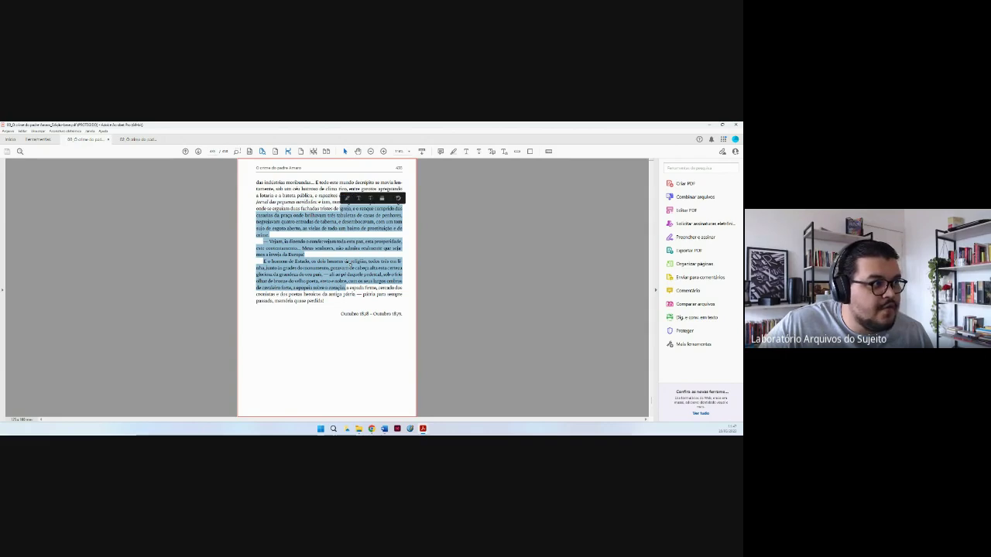
{"action": "left_click", "coordinate": [346, 262]}
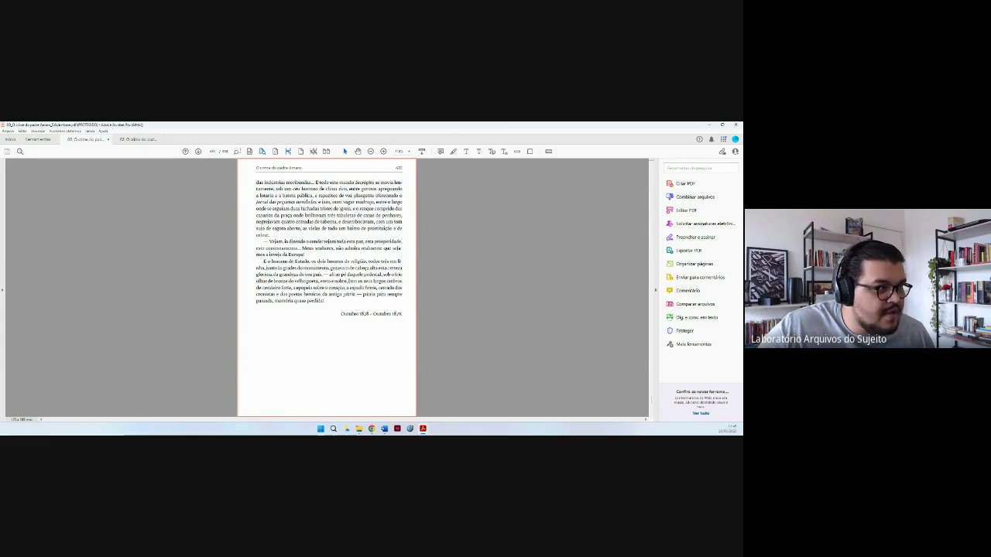
Select text across several paragraphs, clear it, and return to the red cover page.
{"action": "left_click_drag", "start_coordinate": [374, 281], "coordinate": [362, 249]}
{"action": "left_click", "coordinate": [514, 359]}
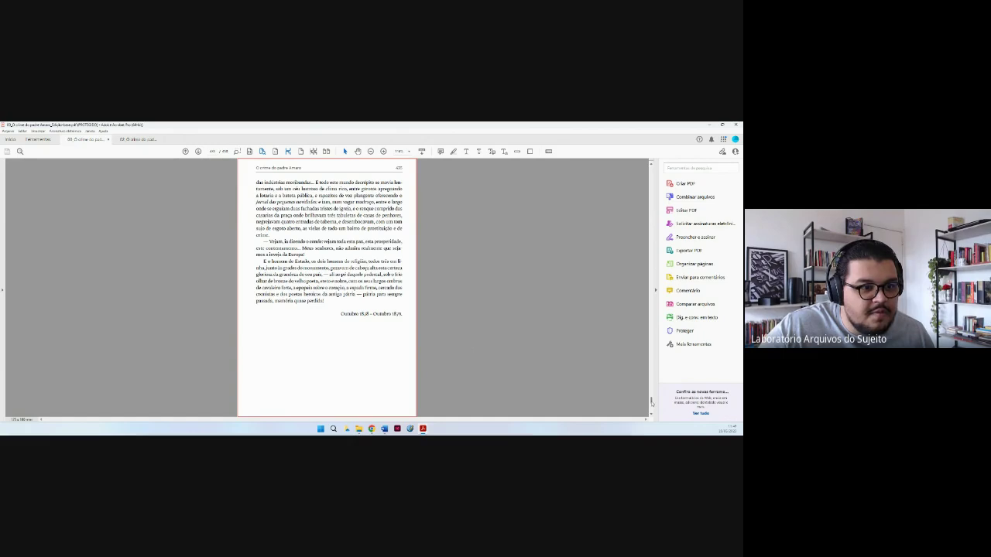
{"action": "left_click_drag", "start_coordinate": [651, 402], "coordinate": [646, 171]}
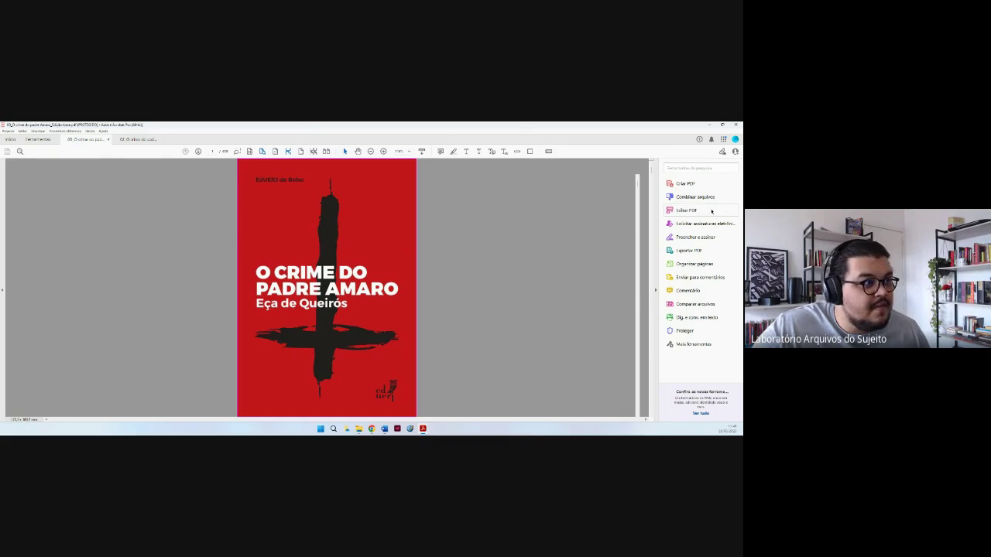
Start Editar PDF from the right-hand tools pane.
{"action": "left_click", "coordinate": [687, 210]}
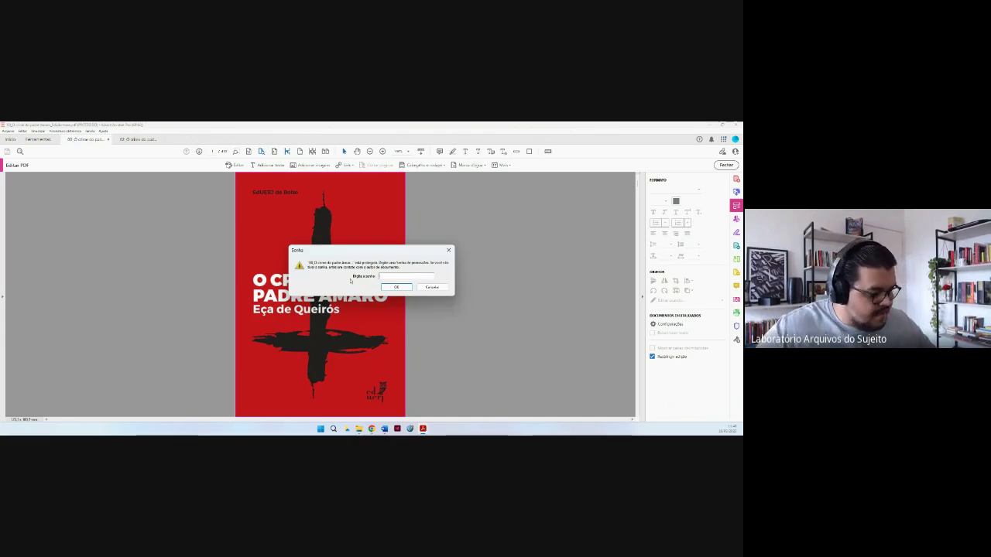
Enter the document's permissions password in the Senha dialog to unlock editing.
{"action": "type", "text": "1234"}
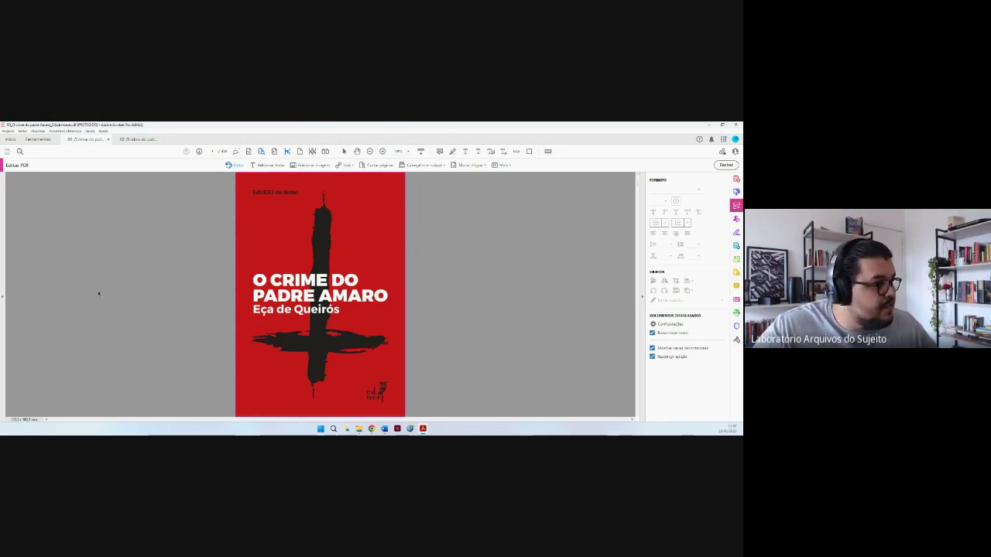
{"action": "mouse_move", "coordinate": [6, 238]}
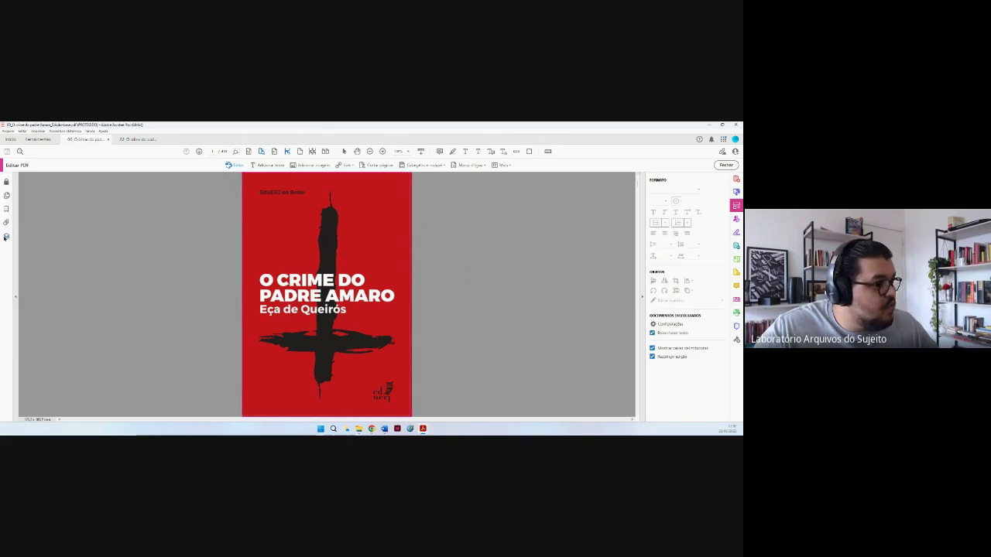
{"action": "left_click", "coordinate": [6, 195]}
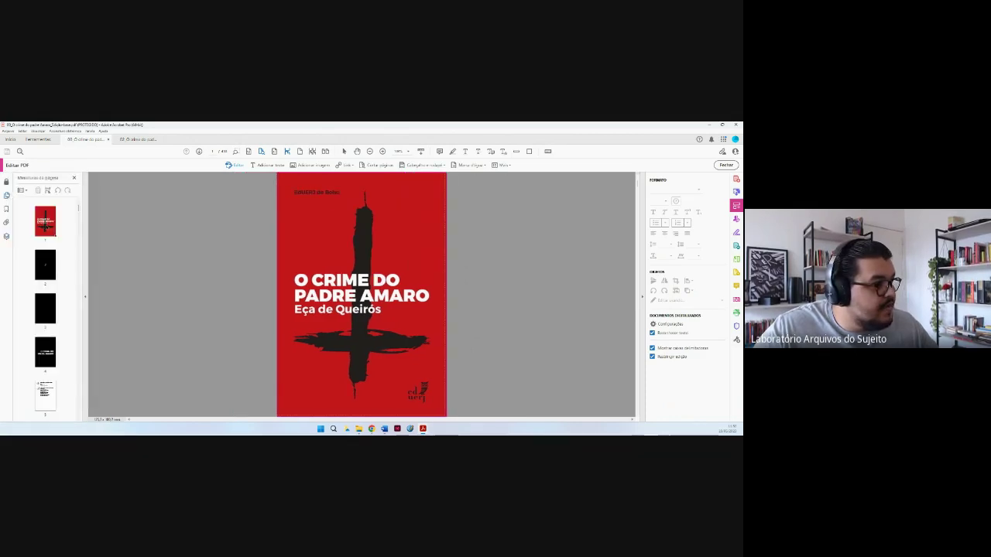
{"action": "left_click", "coordinate": [45, 224]}
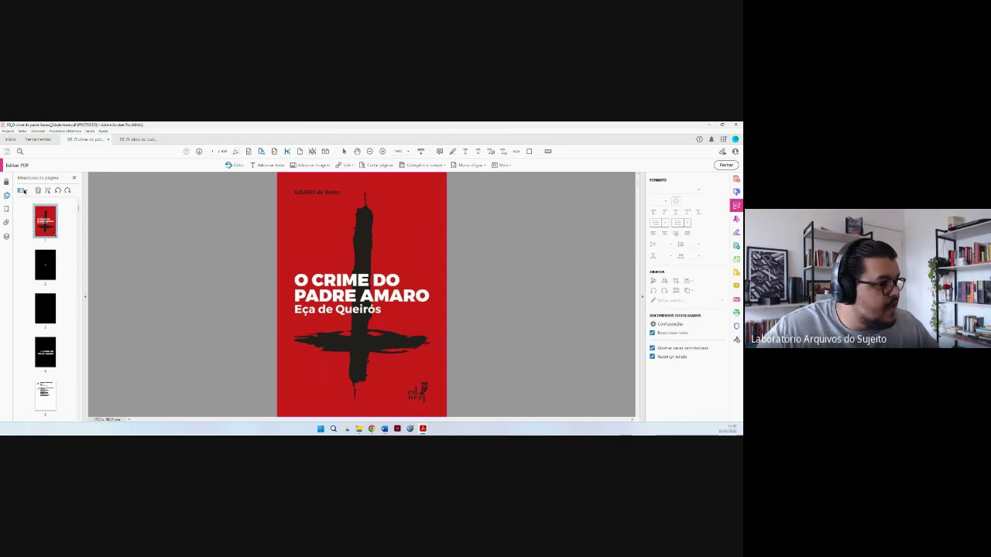
{"action": "left_click", "coordinate": [22, 191]}
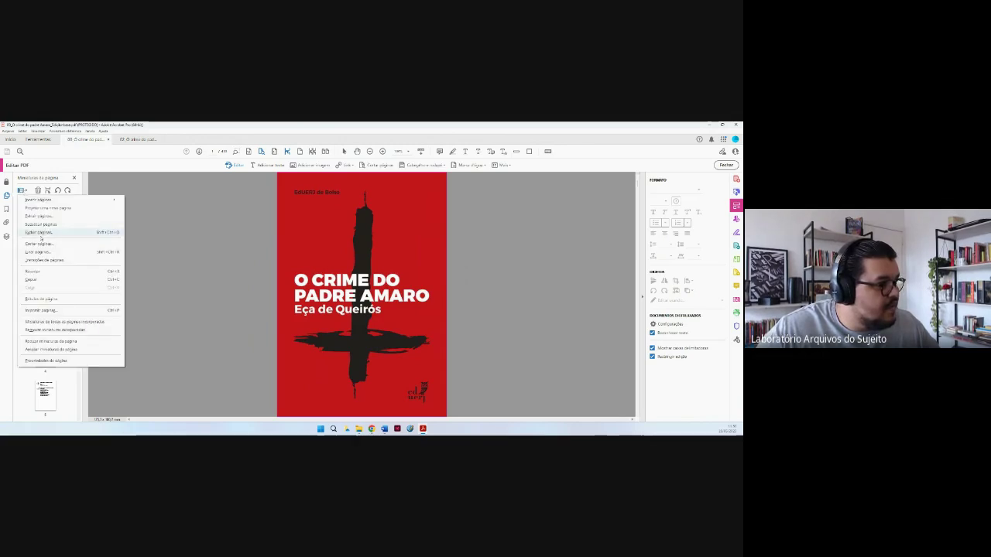
{"action": "left_click", "coordinate": [35, 217]}
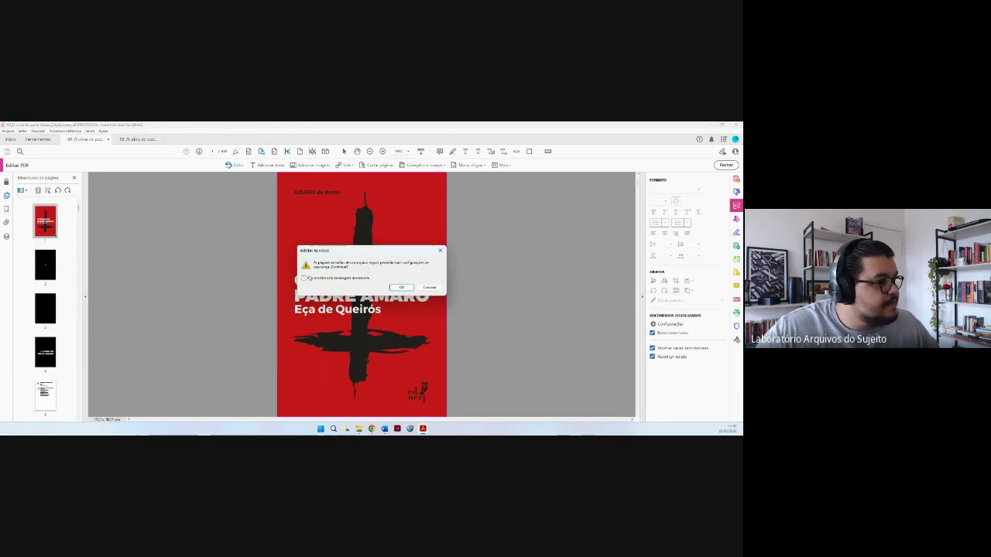
{"action": "key", "text": "Return"}
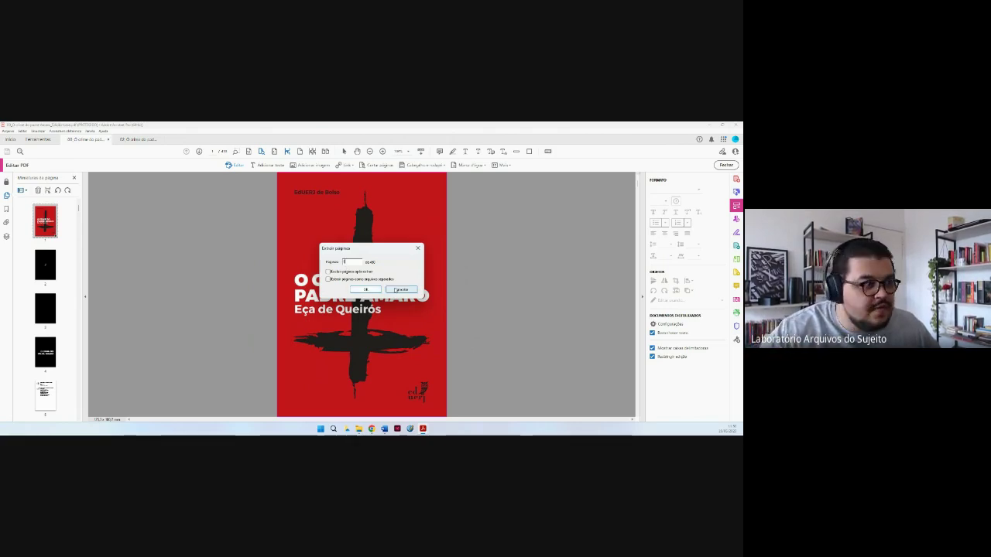
{"action": "left_click", "coordinate": [401, 290]}
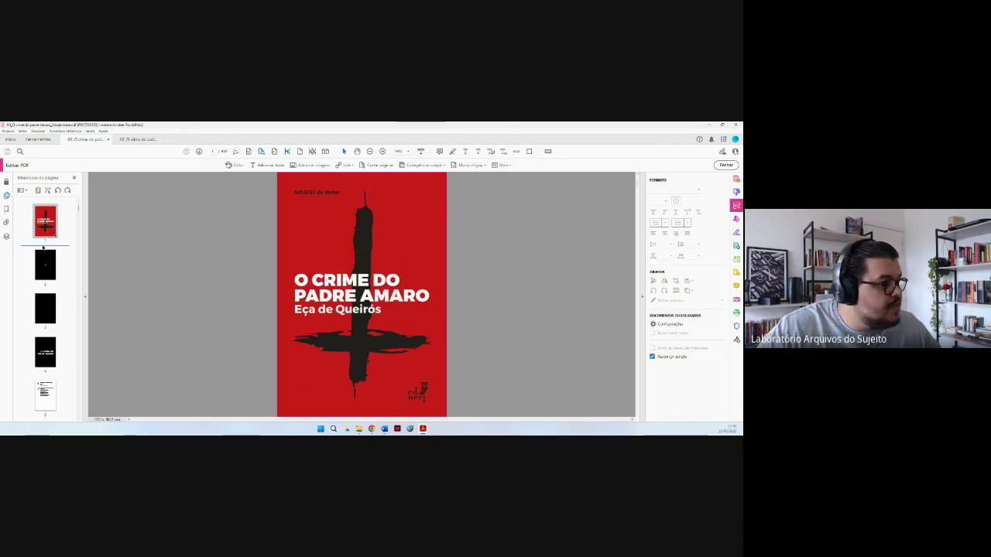
{"action": "scroll", "coordinate": [361, 294], "scroll_direction": "down", "scroll_amount": 2}
{"action": "scroll", "coordinate": [361, 294], "scroll_direction": "up", "scroll_amount": 2}
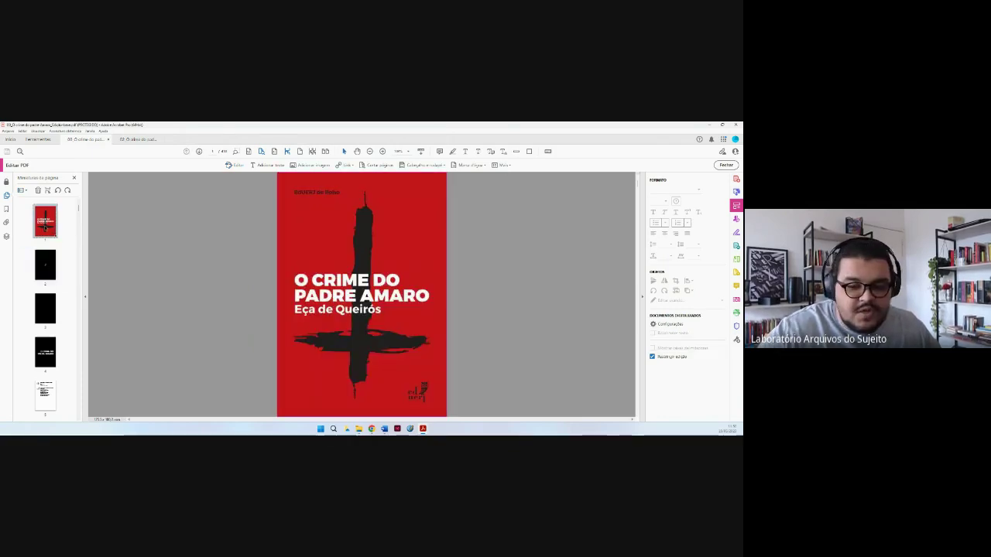
{"action": "scroll", "coordinate": [45, 226], "scroll_direction": "down", "scroll_amount": 1}
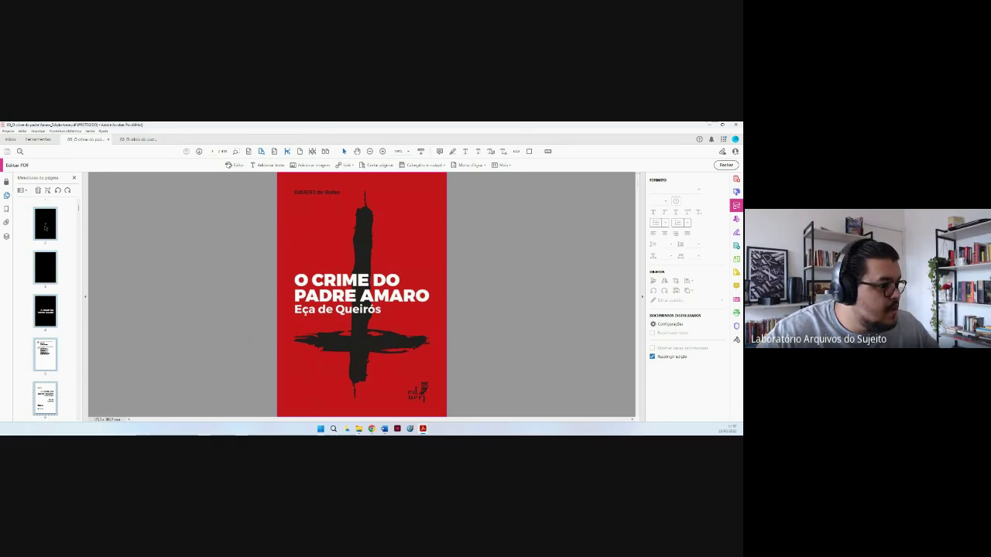
{"action": "scroll", "coordinate": [45, 227], "scroll_direction": "down", "scroll_amount": 3}
{"action": "scroll", "coordinate": [44, 227], "scroll_direction": "down", "scroll_amount": 3}
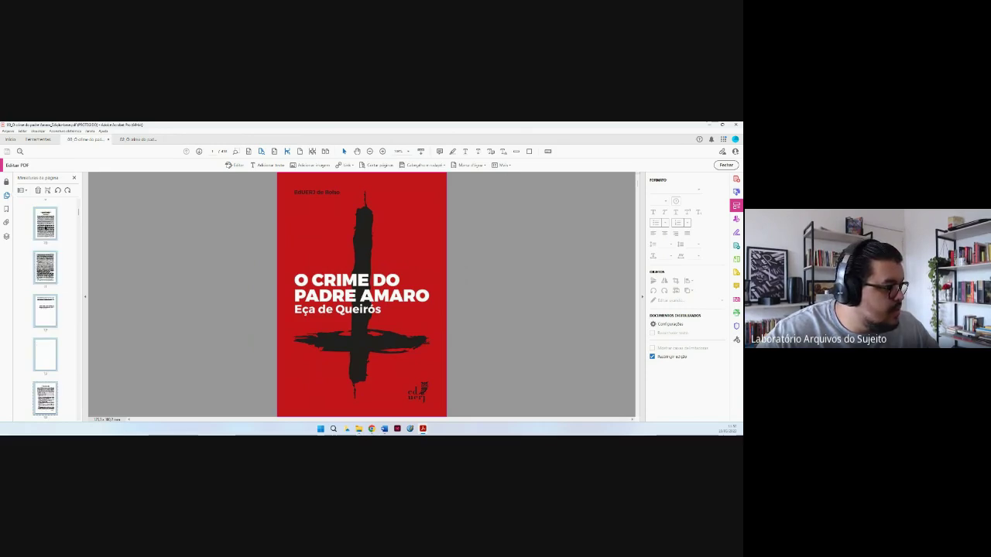
{"action": "scroll", "coordinate": [45, 227], "scroll_direction": "down", "scroll_amount": 2}
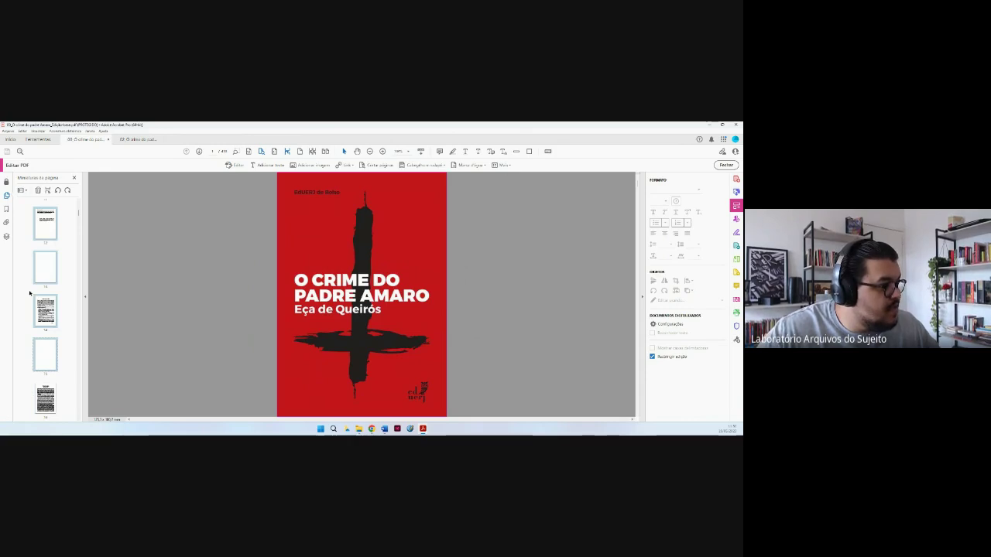
Delete the selected red front cover with Excluir páginas, confirming both prompts.
{"action": "left_click", "coordinate": [22, 190]}
{"action": "left_click", "coordinate": [39, 232]}
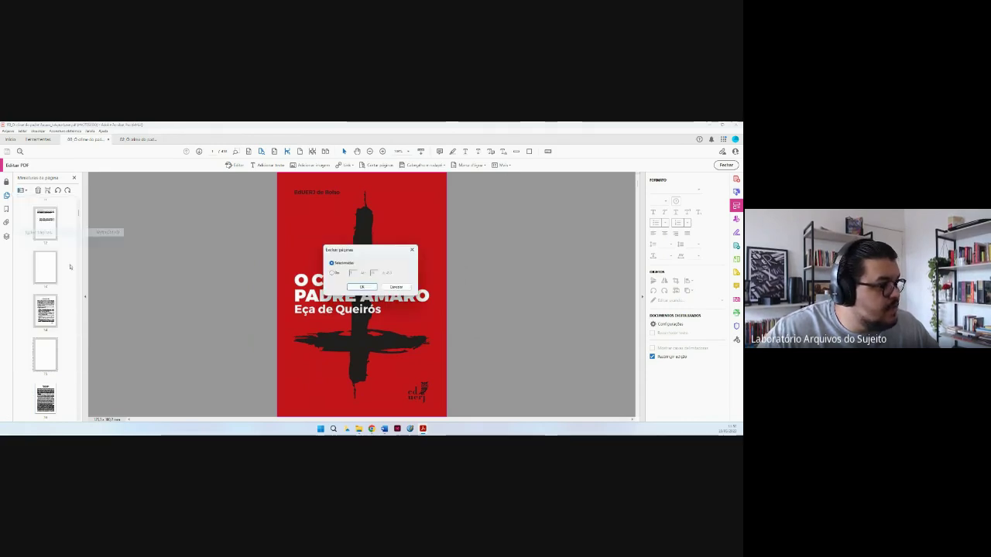
{"action": "key", "text": "Return"}
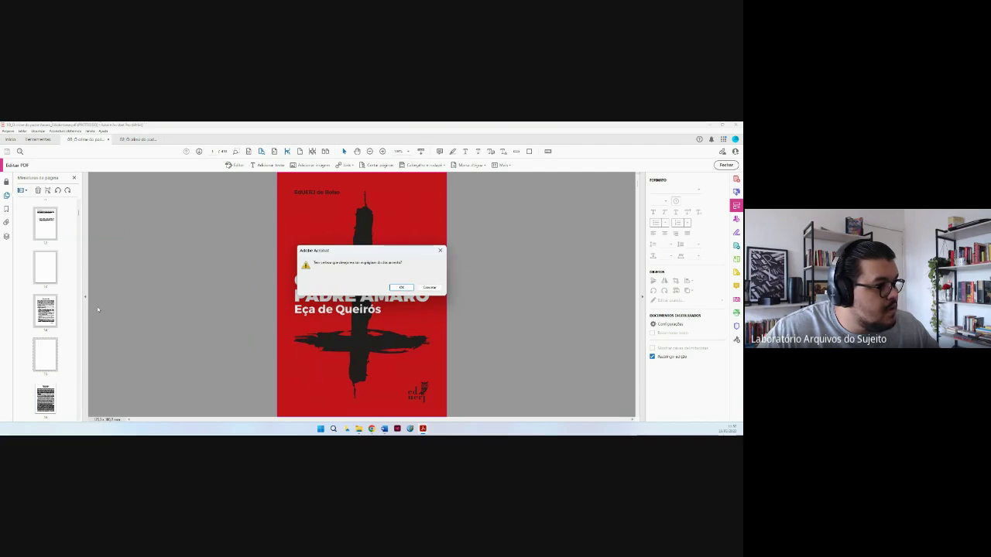
{"action": "key", "text": "Return"}
Select the red back cover thumbnail and delete that page too.
{"action": "left_click_drag", "start_coordinate": [78, 207], "coordinate": [74, 419]}
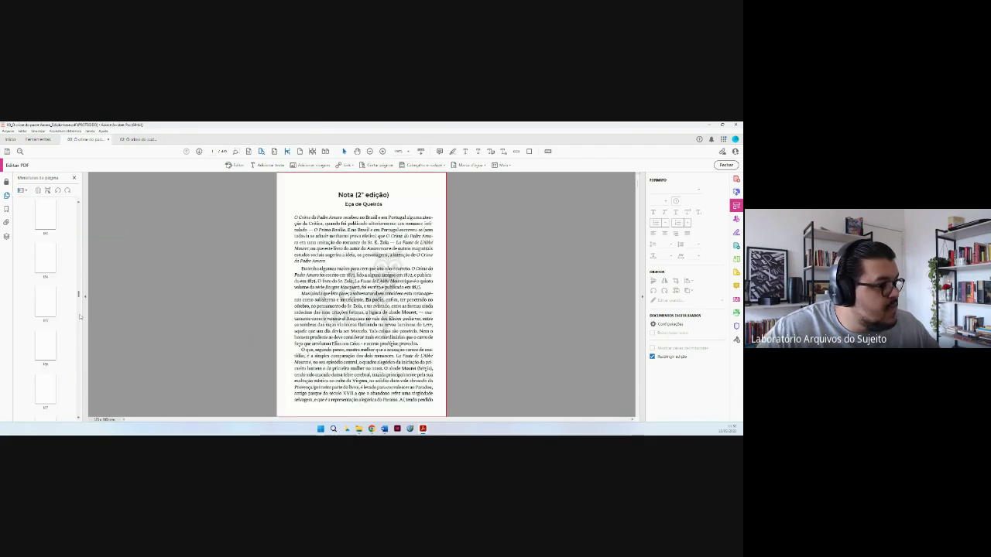
{"action": "left_click", "coordinate": [45, 399]}
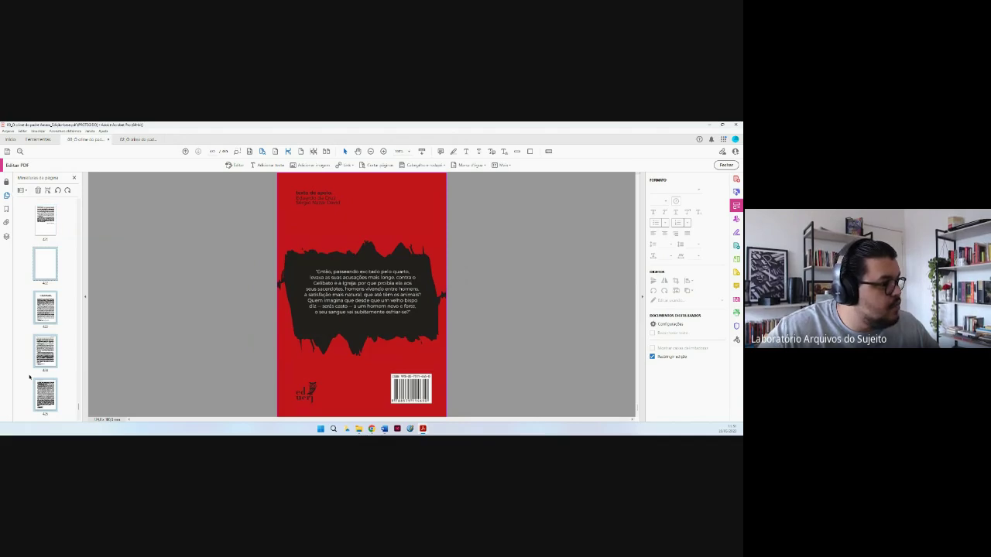
{"action": "left_click", "coordinate": [23, 190]}
{"action": "left_click", "coordinate": [40, 232]}
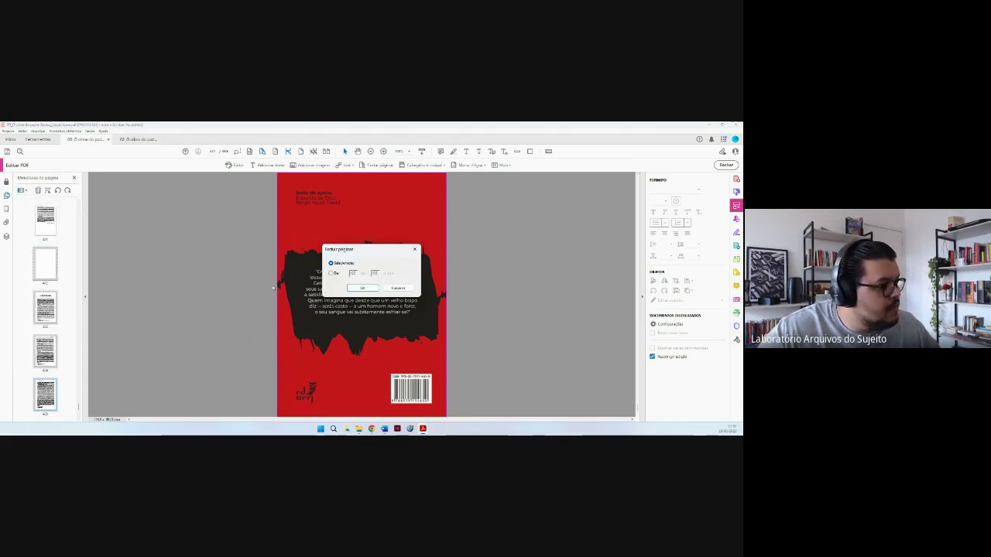
{"action": "left_click", "coordinate": [362, 289]}
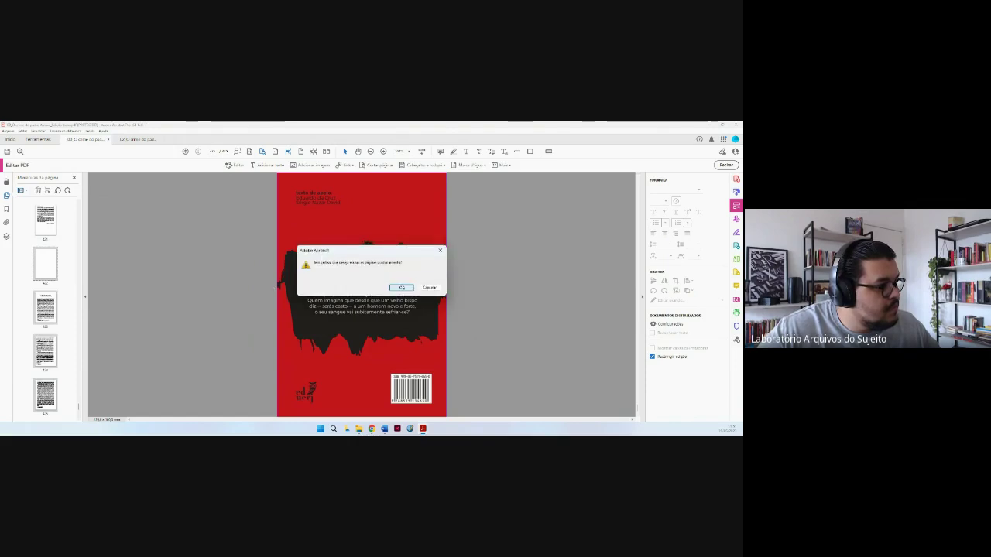
{"action": "left_click", "coordinate": [400, 288]}
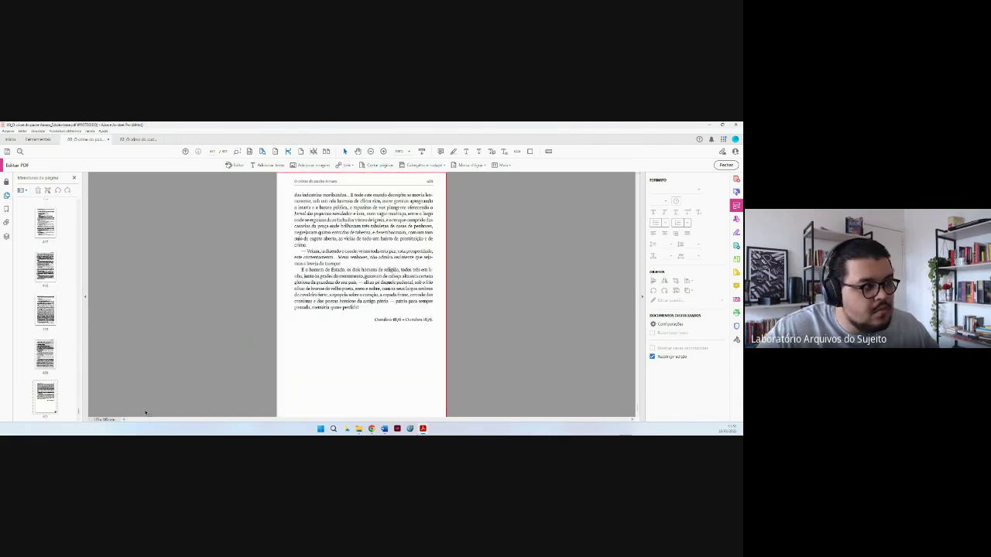
Close Page Thumbnails and the navigation pane, then check the document's start and end.
{"action": "left_click", "coordinate": [75, 177]}
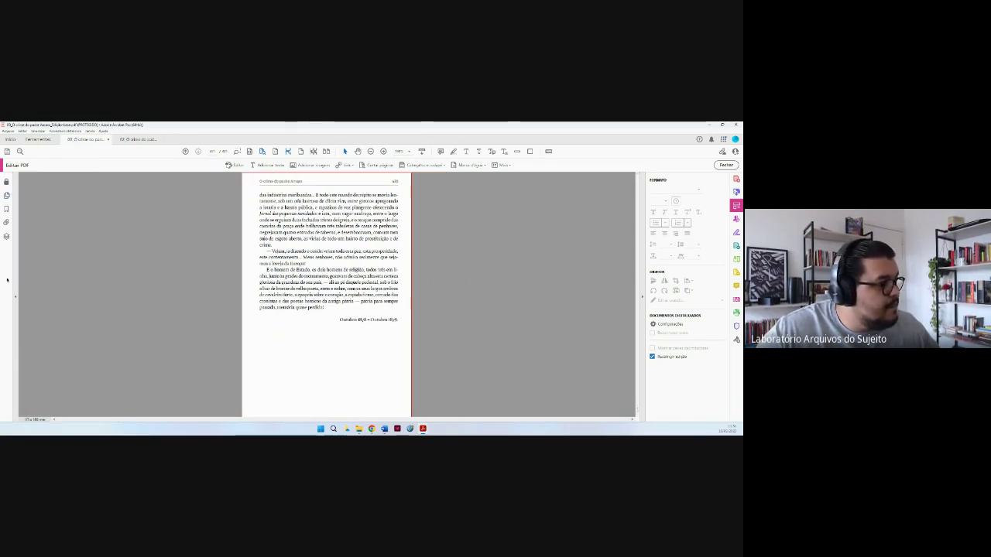
{"action": "left_click", "coordinate": [15, 295]}
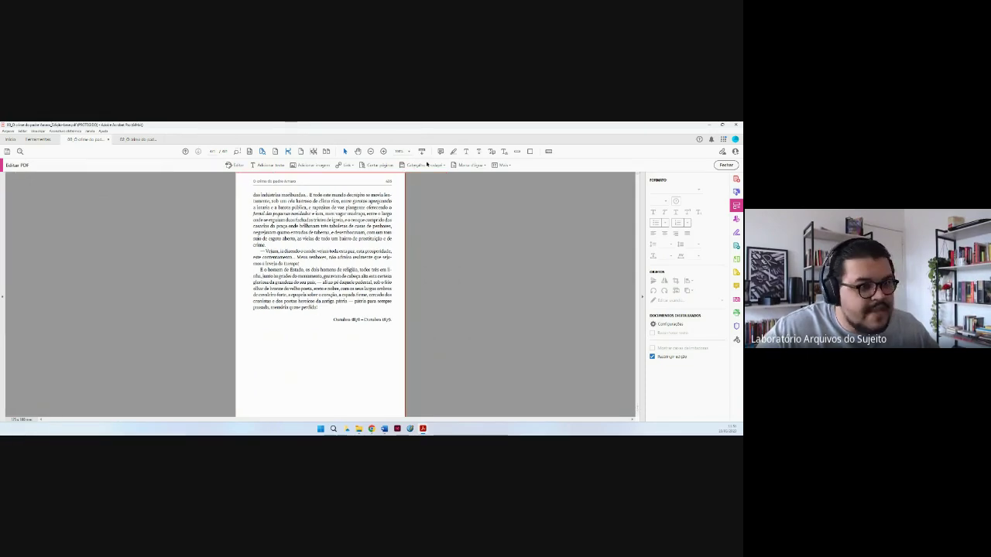
{"action": "left_click_drag", "start_coordinate": [635, 414], "coordinate": [620, 186]}
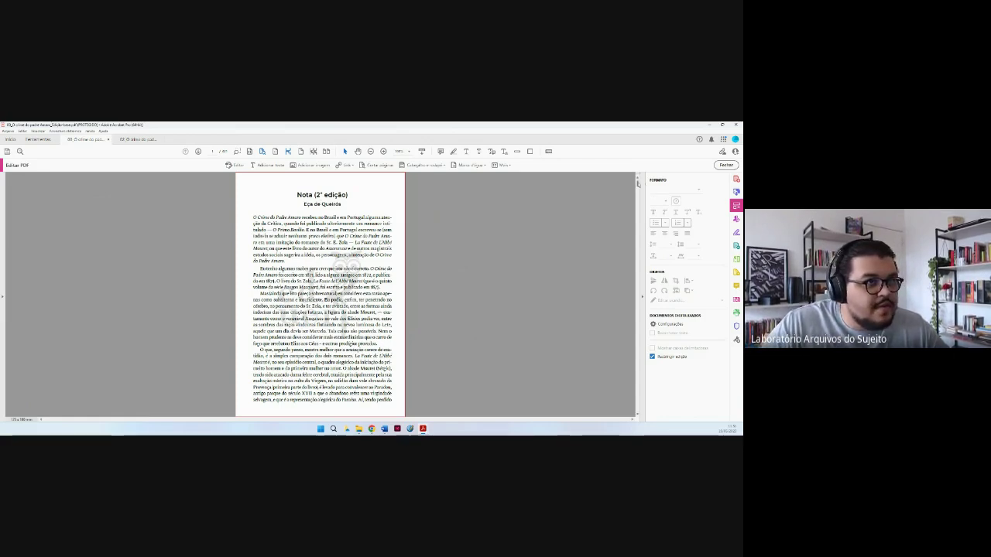
{"action": "left_click_drag", "start_coordinate": [639, 183], "coordinate": [635, 414]}
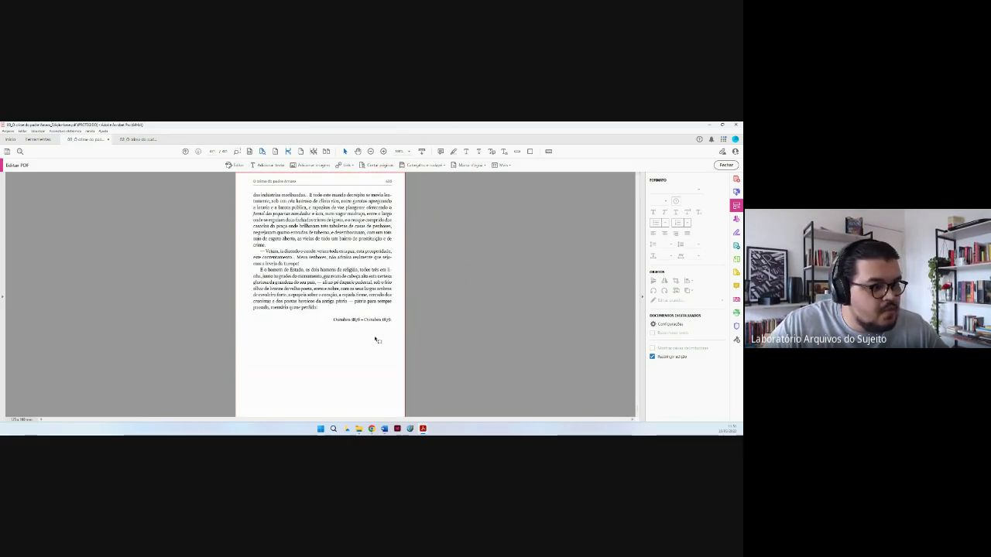
{"action": "left_click_drag", "start_coordinate": [638, 407], "coordinate": [594, 176]}
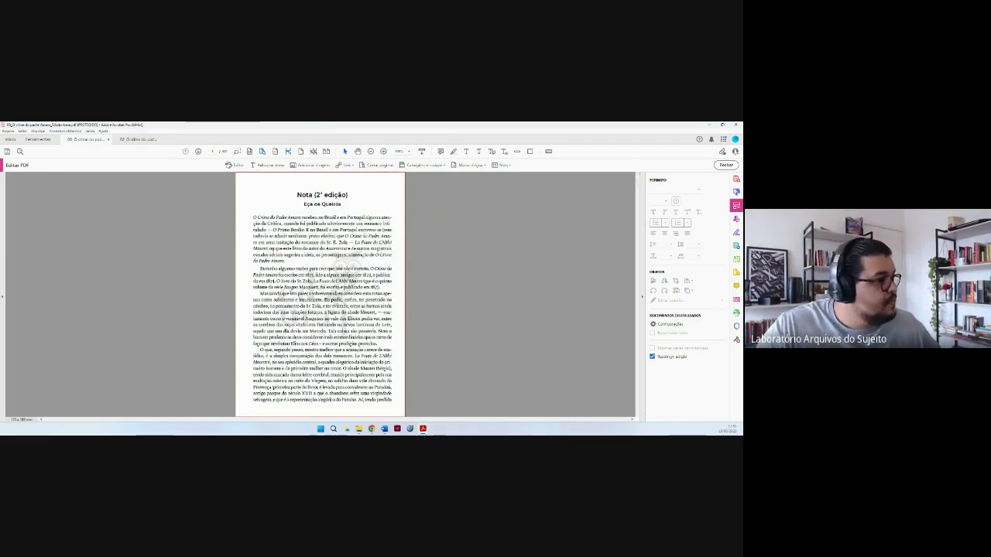
Turn on Visualizar > Mostrar/ocultar > Réguas e grades > Grade over the page.
{"action": "left_click", "coordinate": [37, 131]}
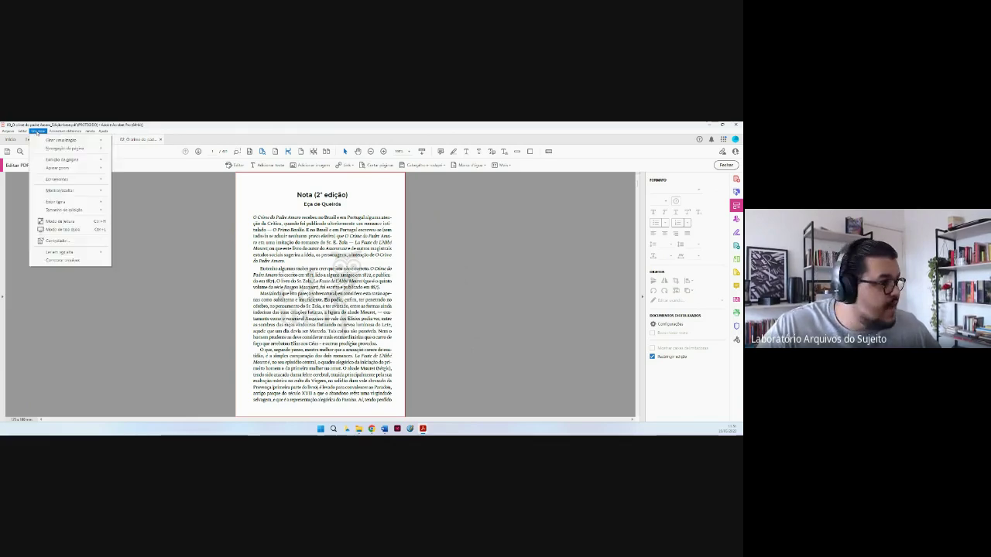
{"action": "mouse_move", "coordinate": [65, 191]}
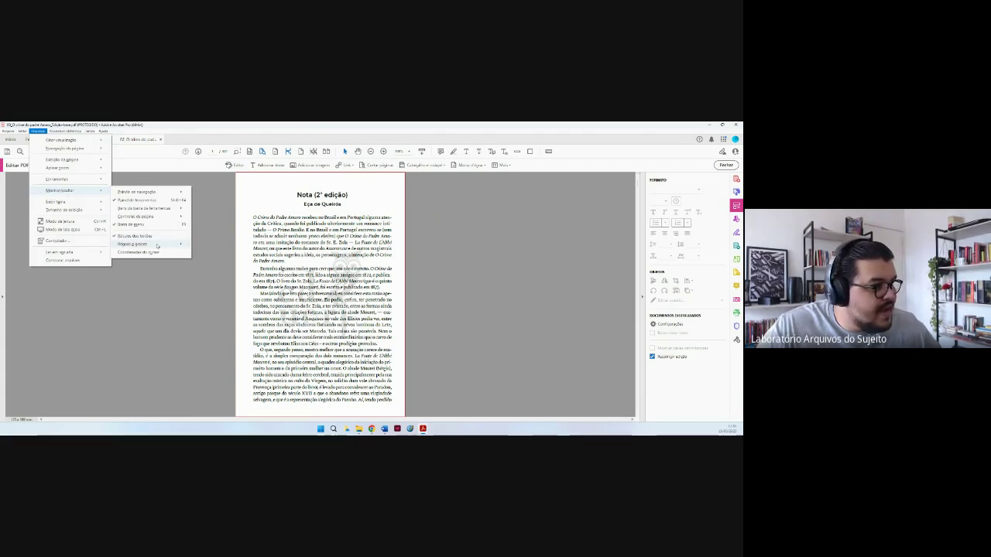
{"action": "mouse_move", "coordinate": [147, 243]}
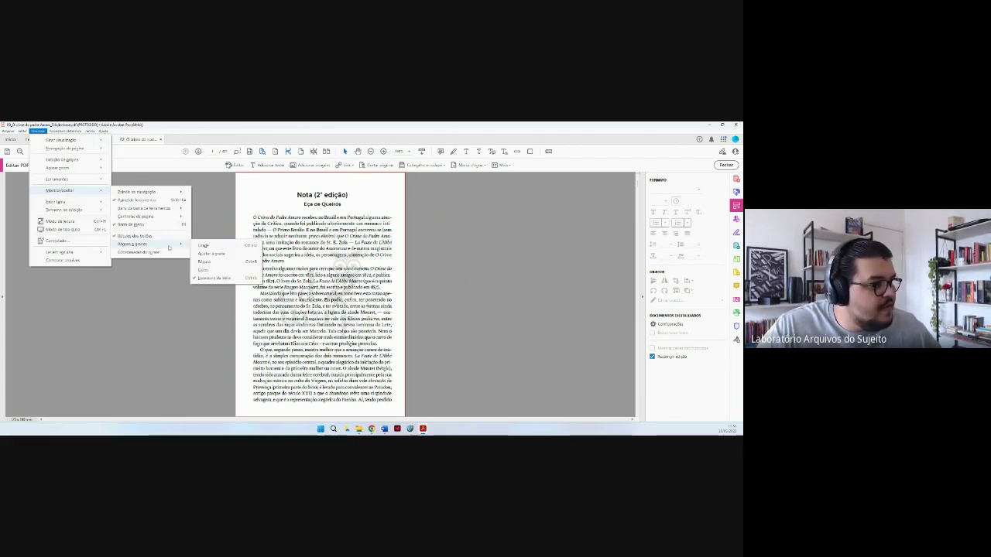
{"action": "left_click", "coordinate": [213, 246]}
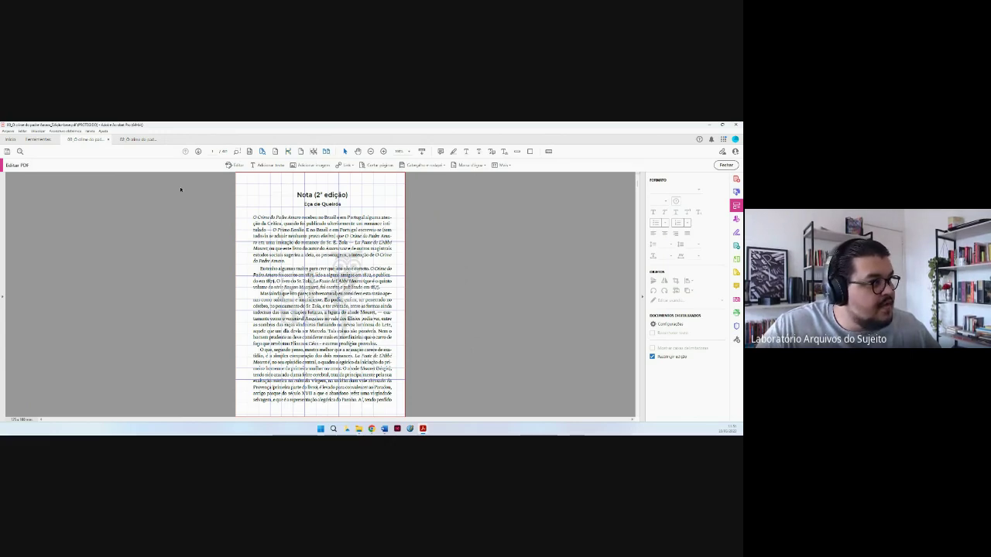
Page forward twice with Next Page to reach the page 18–19 spread.
{"action": "left_click", "coordinate": [198, 151]}
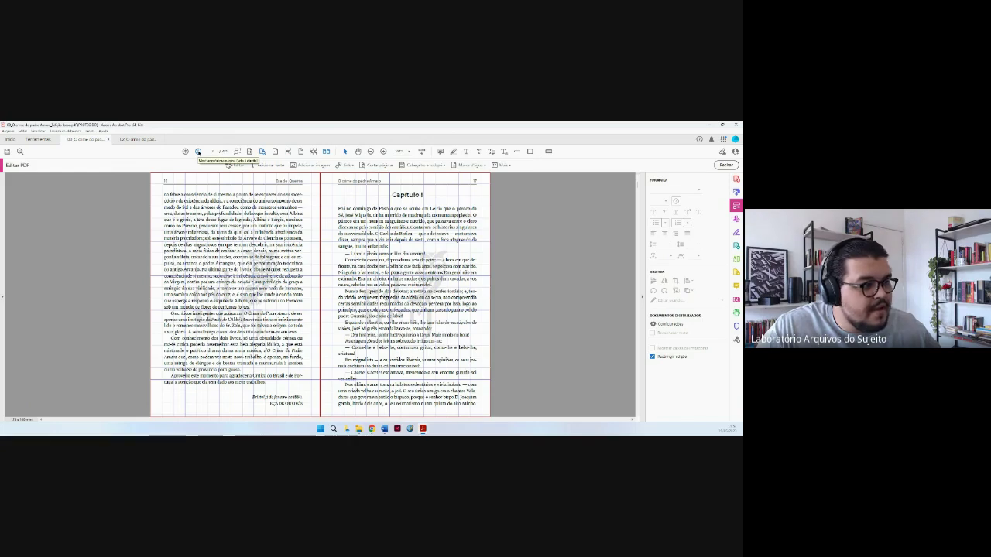
{"action": "left_click", "coordinate": [198, 151]}
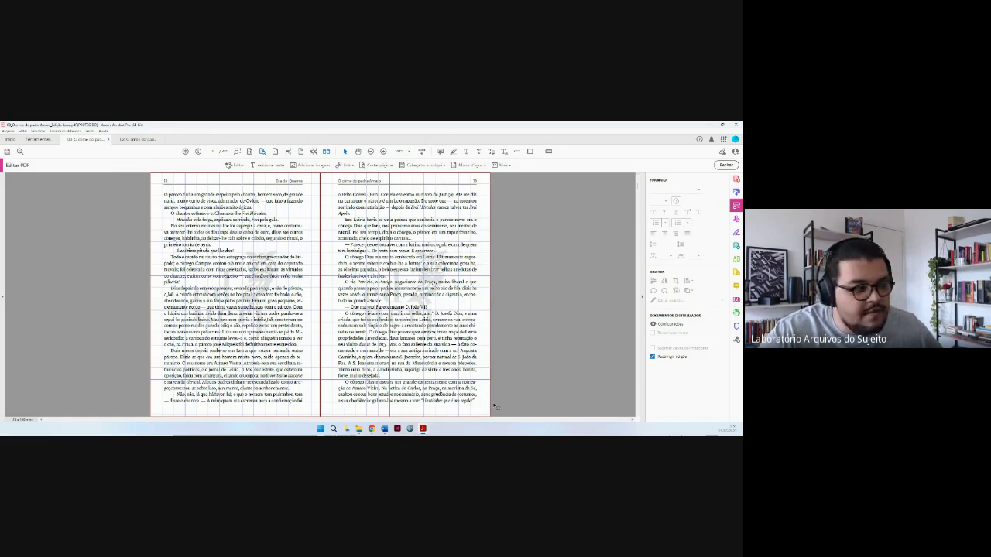
Scroll down through the grid-covered spreads until Capítulo III starts on the left page.
{"action": "scroll", "coordinate": [493, 405], "scroll_direction": "down", "scroll_amount": 1}
{"action": "scroll", "coordinate": [493, 405], "scroll_direction": "down", "scroll_amount": 1}
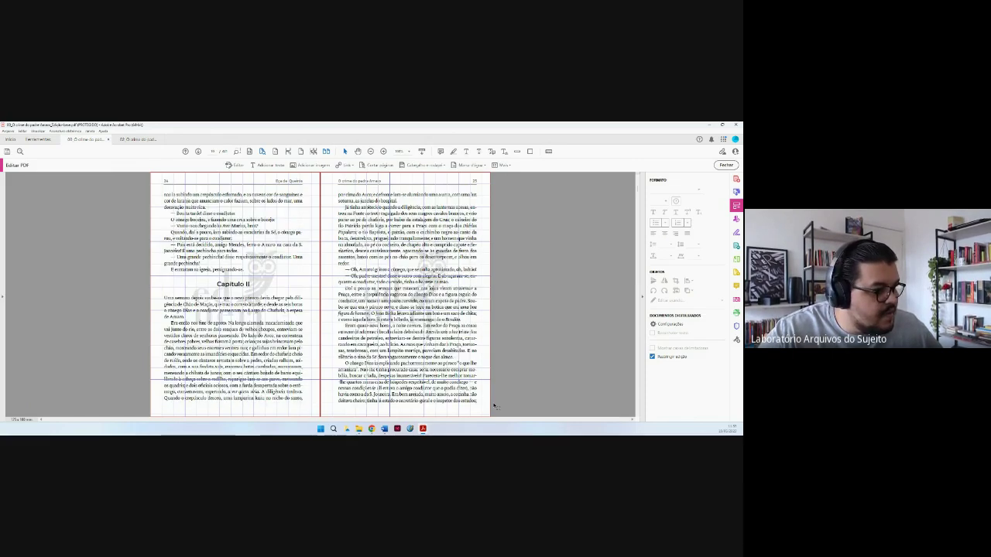
{"action": "scroll", "coordinate": [494, 406], "scroll_direction": "down", "scroll_amount": 1}
{"action": "scroll", "coordinate": [493, 405], "scroll_direction": "down", "scroll_amount": 1}
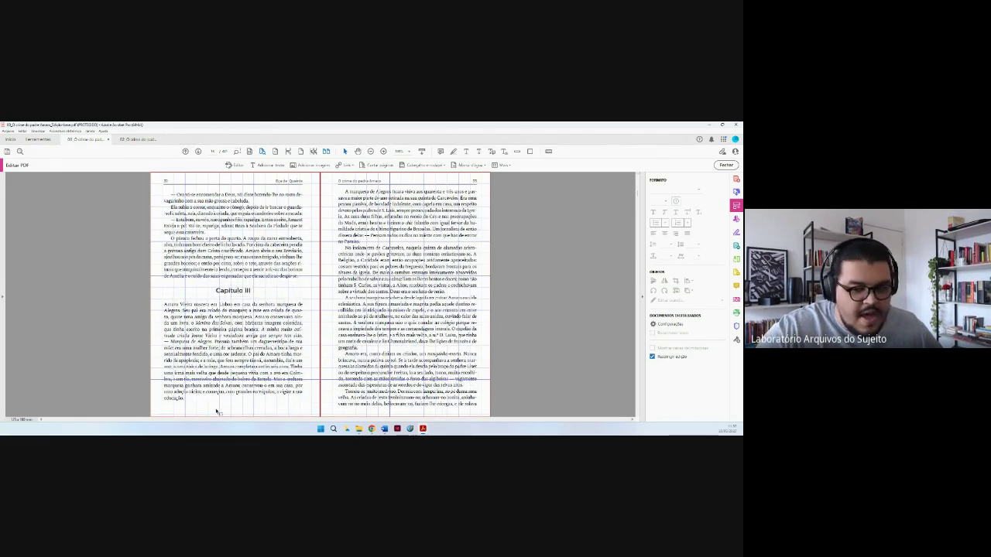
{"action": "scroll", "coordinate": [218, 412], "scroll_direction": "down", "scroll_amount": 1}
{"action": "scroll", "coordinate": [218, 412], "scroll_direction": "down", "scroll_amount": 1}
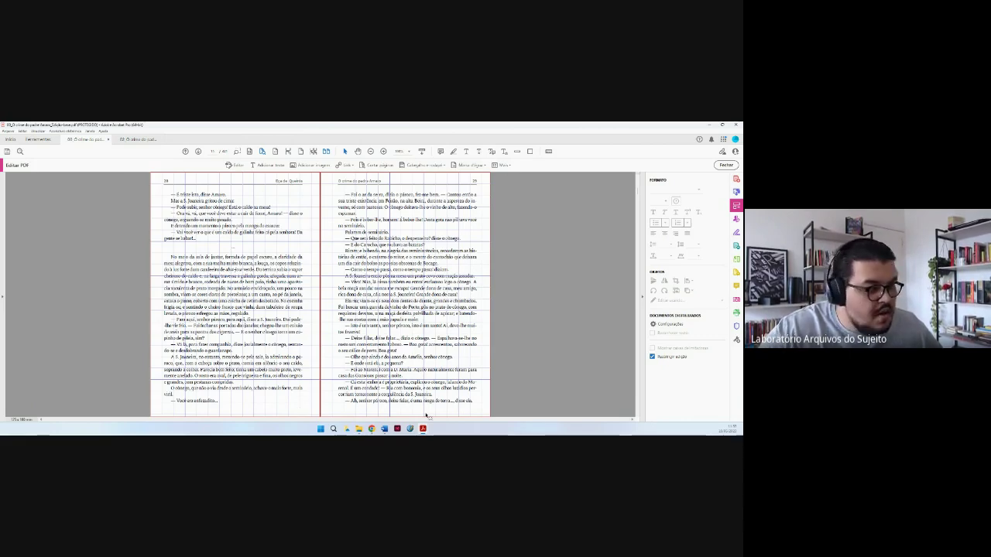
{"action": "scroll", "coordinate": [425, 416], "scroll_direction": "down", "scroll_amount": 2}
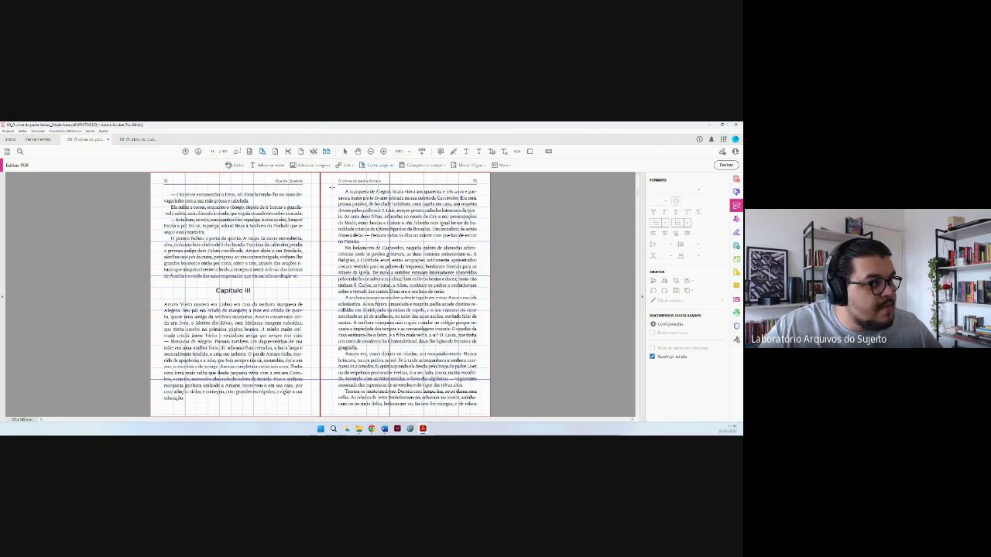
Draw a crop rectangle around the right page's text block and open Set Page Boxes.
{"action": "left_click_drag", "start_coordinate": [331, 187], "coordinate": [481, 415]}
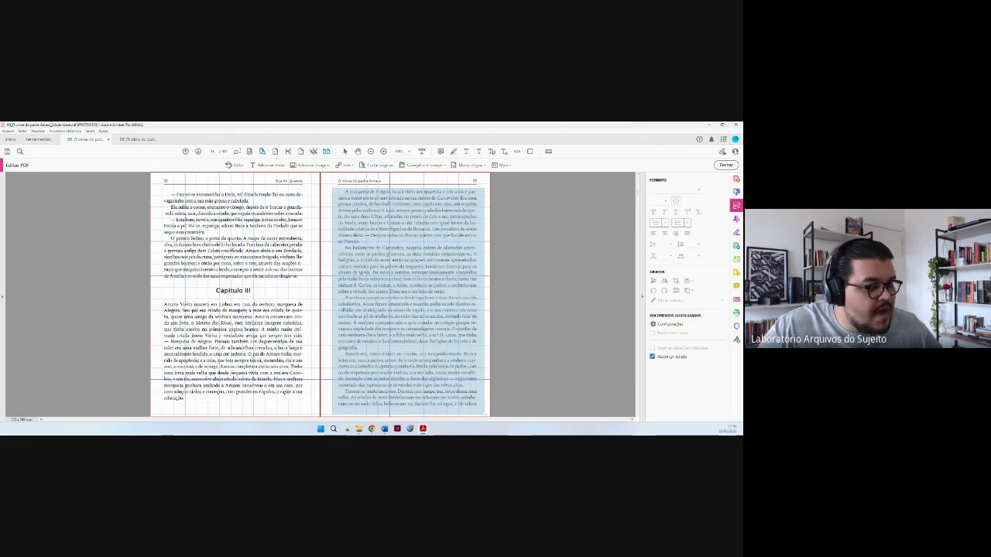
{"action": "key", "text": "Escape"}
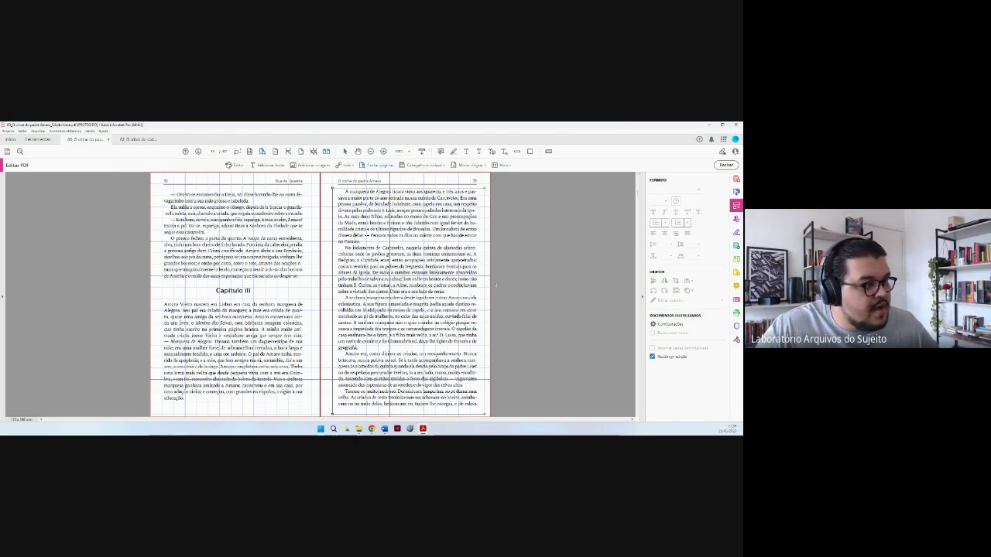
{"action": "key", "text": "ctrl+a"}
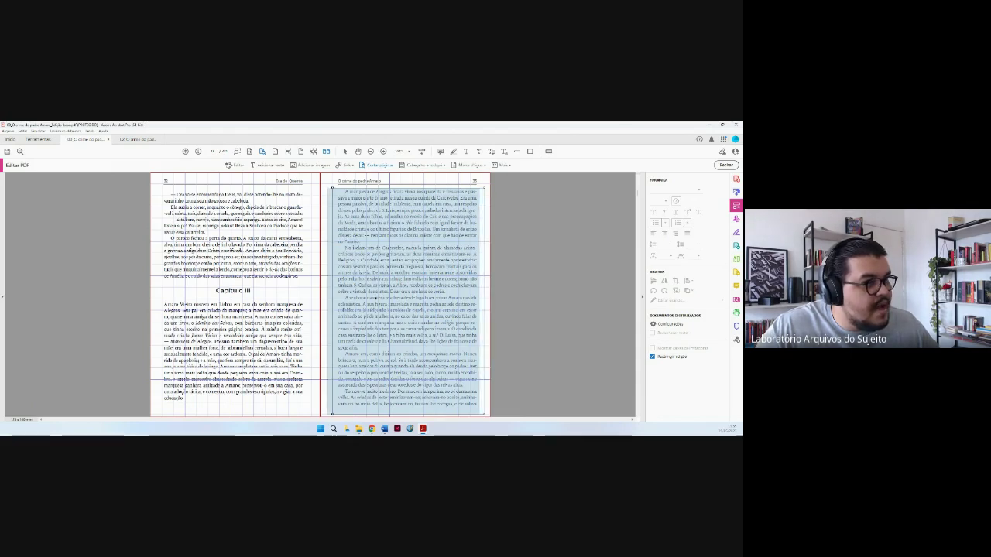
{"action": "left_click", "coordinate": [375, 297]}
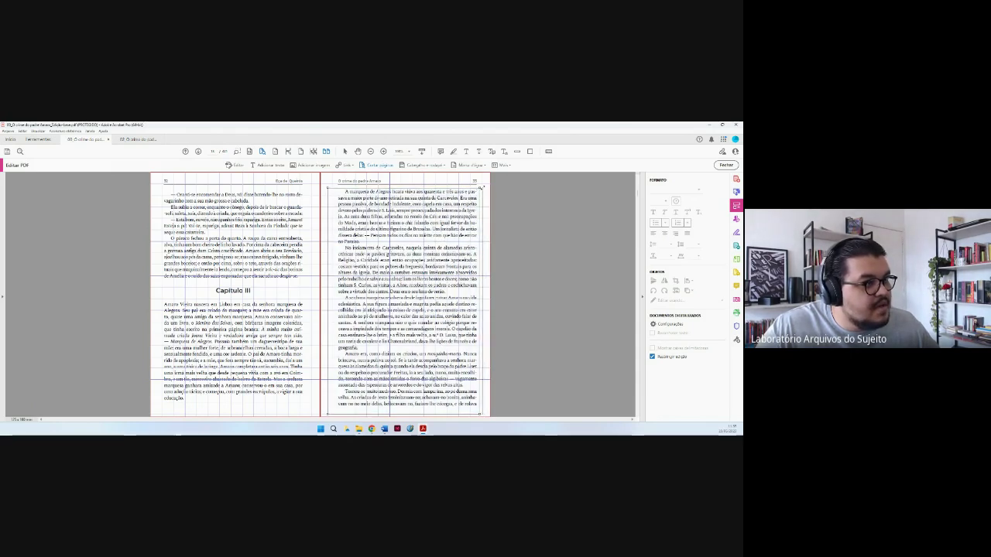
{"action": "left_click_drag", "start_coordinate": [481, 188], "coordinate": [484, 188]}
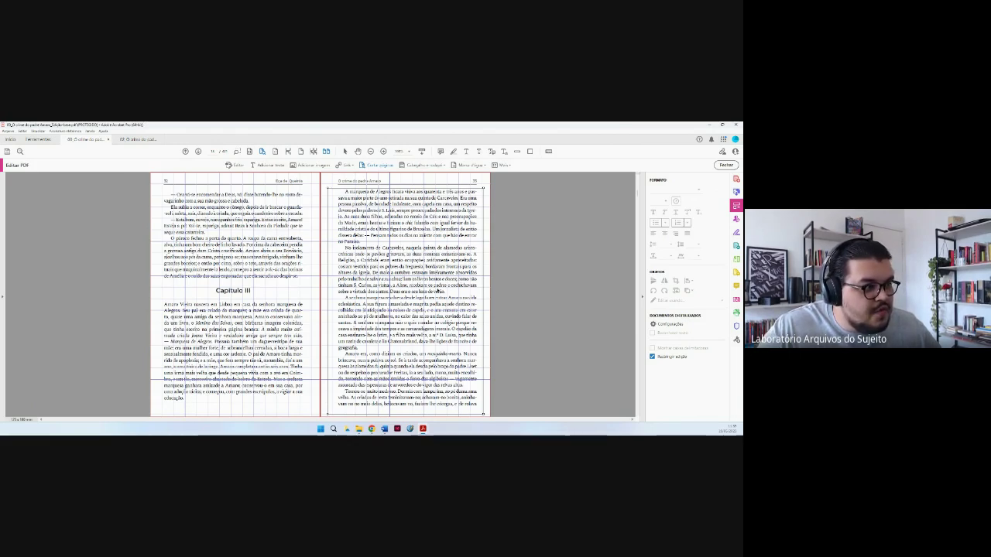
{"action": "key", "text": "Return"}
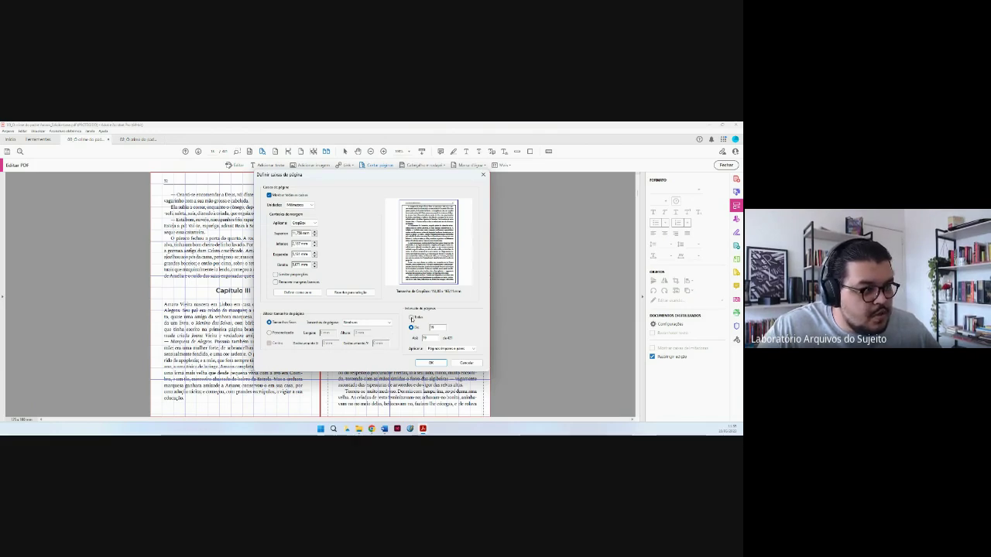
Set the page range to Todos and confirm the crop with OK.
{"action": "left_click", "coordinate": [411, 318]}
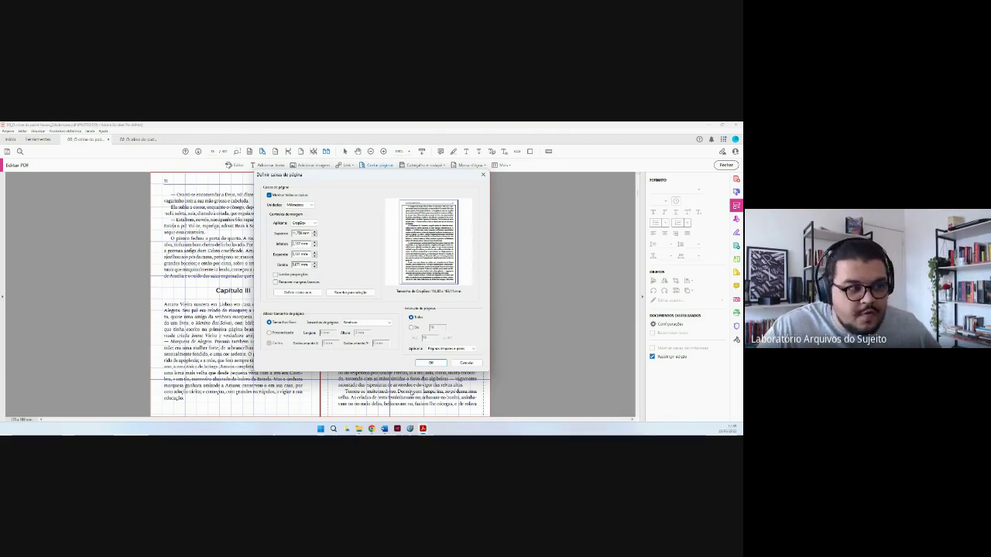
{"action": "left_click", "coordinate": [425, 363]}
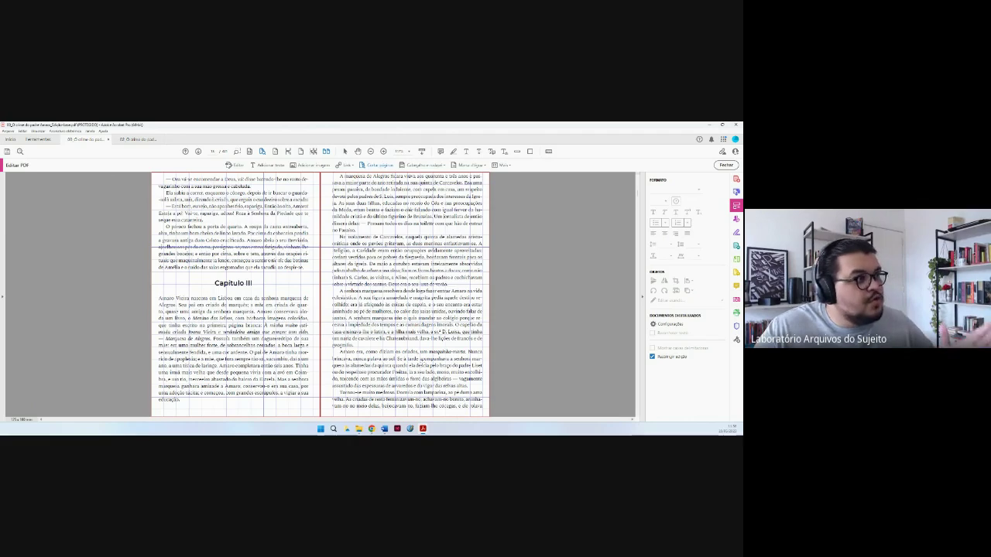
Hide the page grid lines from Visualizar > Réguas e grades.
{"action": "left_click", "coordinate": [39, 131]}
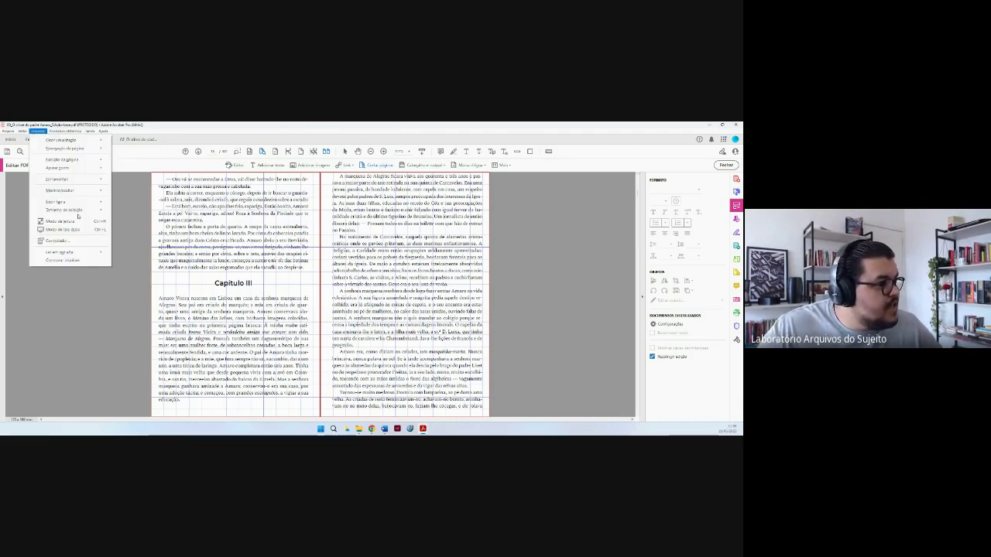
{"action": "mouse_move", "coordinate": [77, 191]}
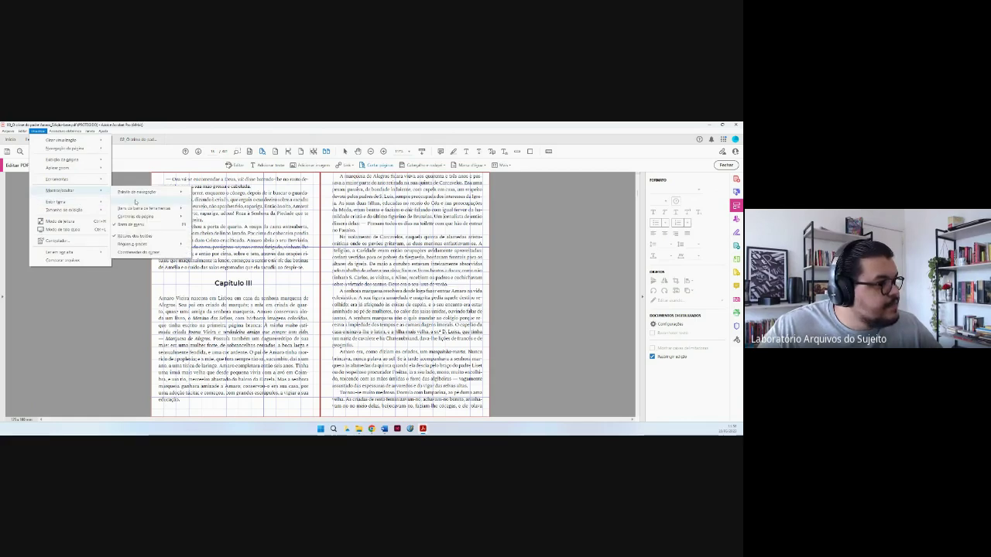
{"action": "left_click", "coordinate": [160, 245]}
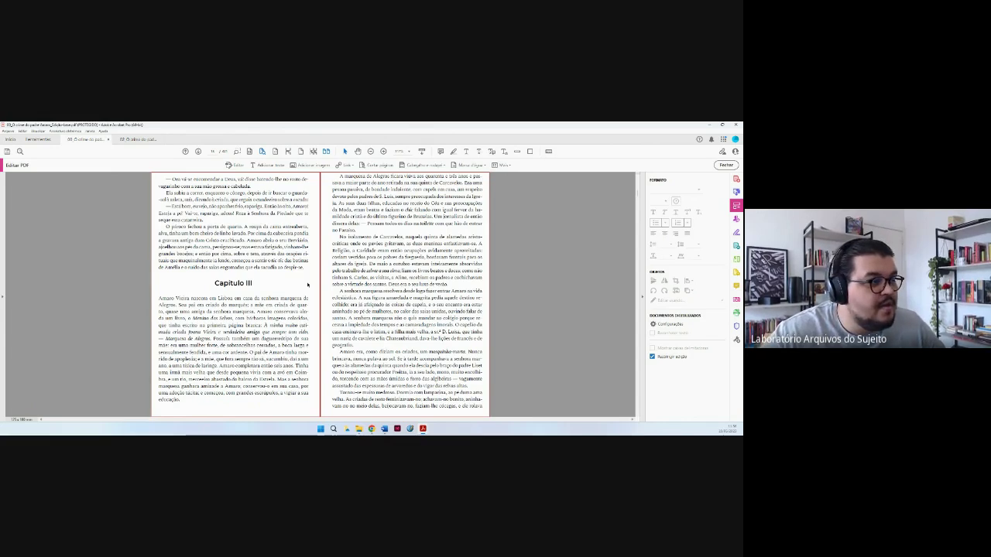
Page through the cropped book, then return to page 1, Nota (2ª edição).
{"action": "scroll", "coordinate": [307, 285], "scroll_direction": "down", "scroll_amount": 3}
{"action": "scroll", "coordinate": [308, 285], "scroll_direction": "down", "scroll_amount": 3}
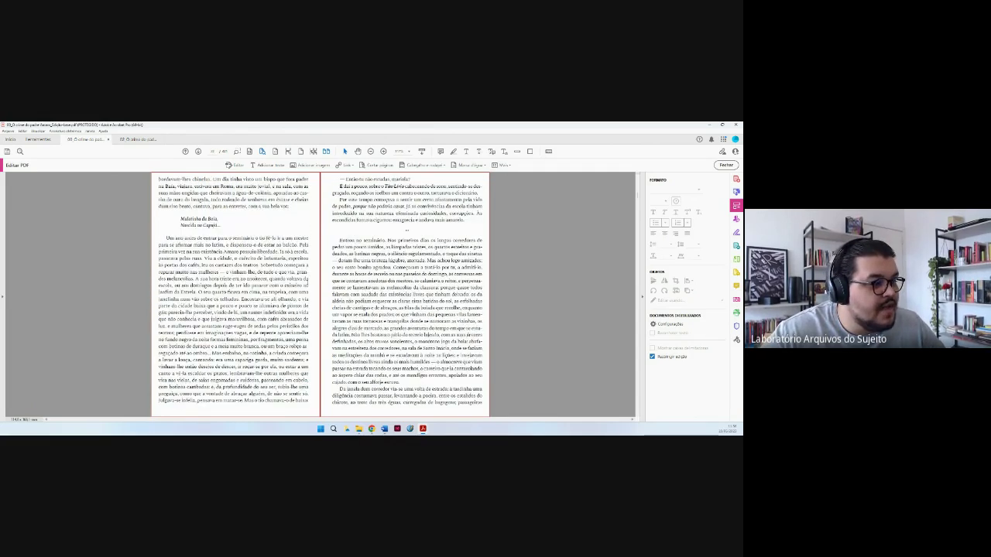
{"action": "scroll", "coordinate": [307, 285], "scroll_direction": "down", "scroll_amount": 3}
{"action": "scroll", "coordinate": [308, 285], "scroll_direction": "down", "scroll_amount": 3}
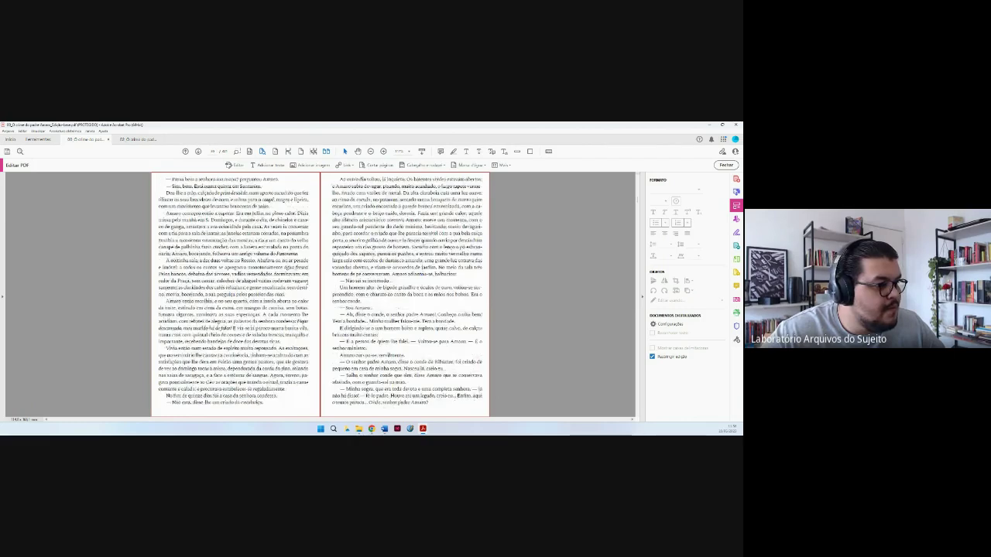
{"action": "scroll", "coordinate": [308, 284], "scroll_direction": "down", "scroll_amount": 3}
{"action": "scroll", "coordinate": [307, 285], "scroll_direction": "down", "scroll_amount": 3}
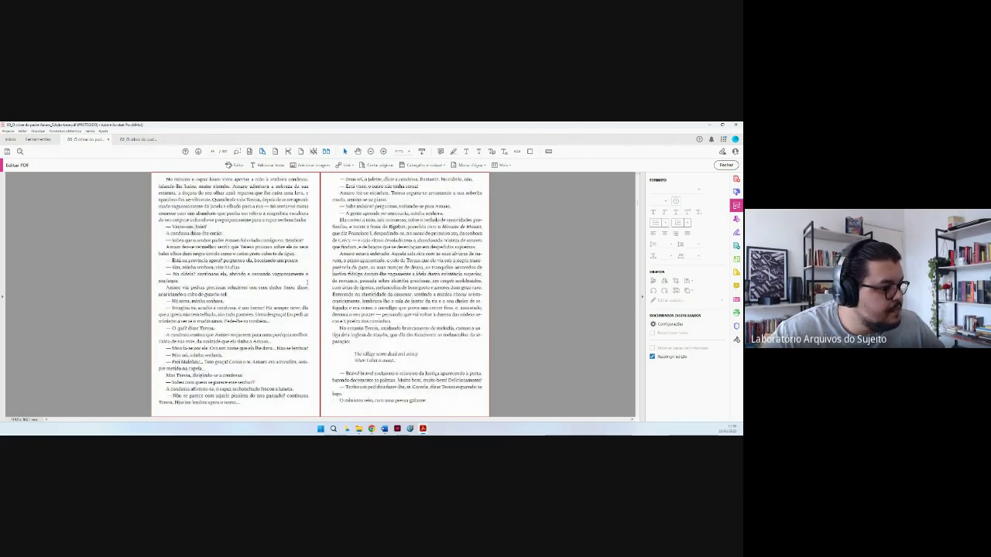
{"action": "scroll", "coordinate": [308, 284], "scroll_direction": "down", "scroll_amount": 3}
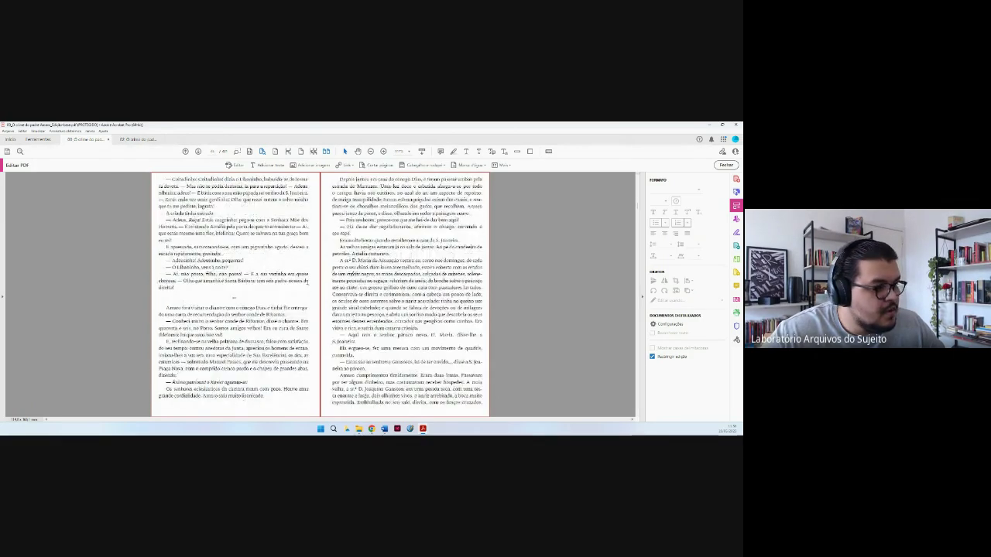
{"action": "scroll", "coordinate": [307, 284], "scroll_direction": "down", "scroll_amount": 3}
{"action": "scroll", "coordinate": [307, 284], "scroll_direction": "down", "scroll_amount": 3}
{"action": "scroll", "coordinate": [307, 284], "scroll_direction": "down", "scroll_amount": 3}
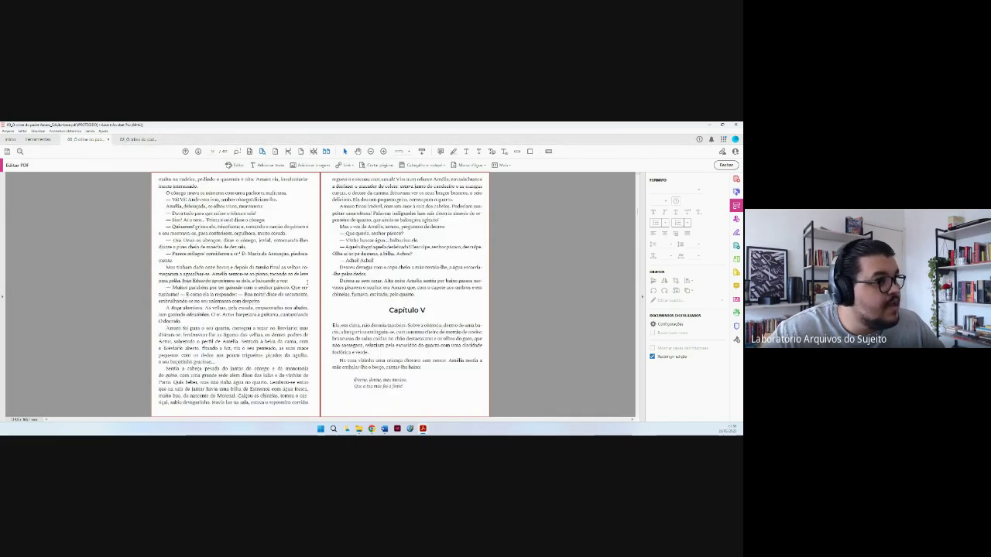
{"action": "scroll", "coordinate": [306, 281], "scroll_direction": "down", "scroll_amount": 3}
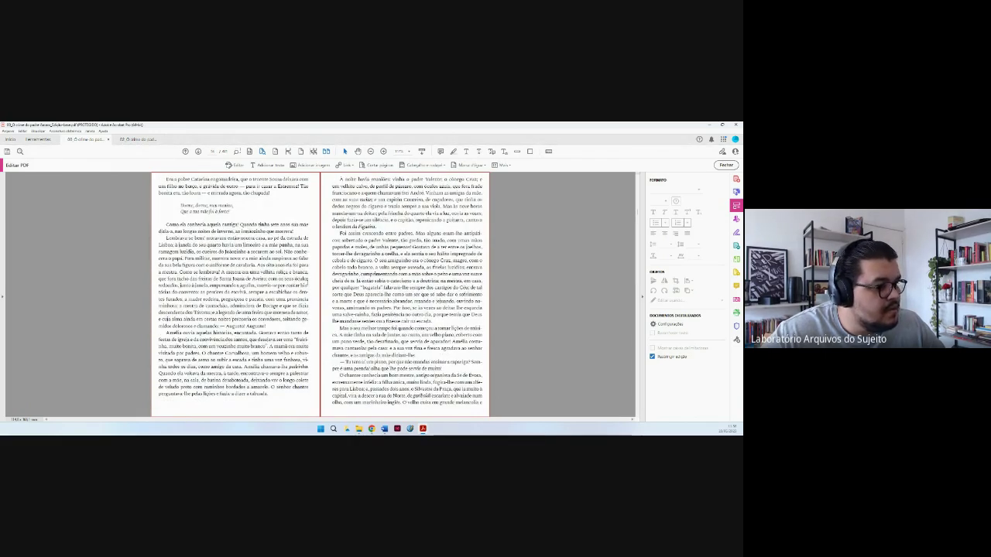
{"action": "scroll", "coordinate": [320, 294], "scroll_direction": "down", "scroll_amount": 5}
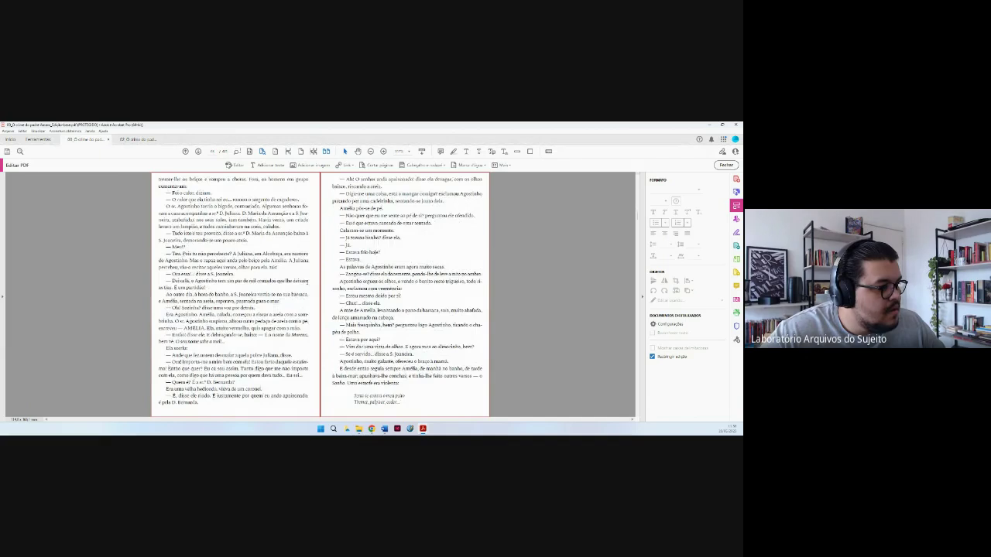
{"action": "key", "text": "Page_Down"}
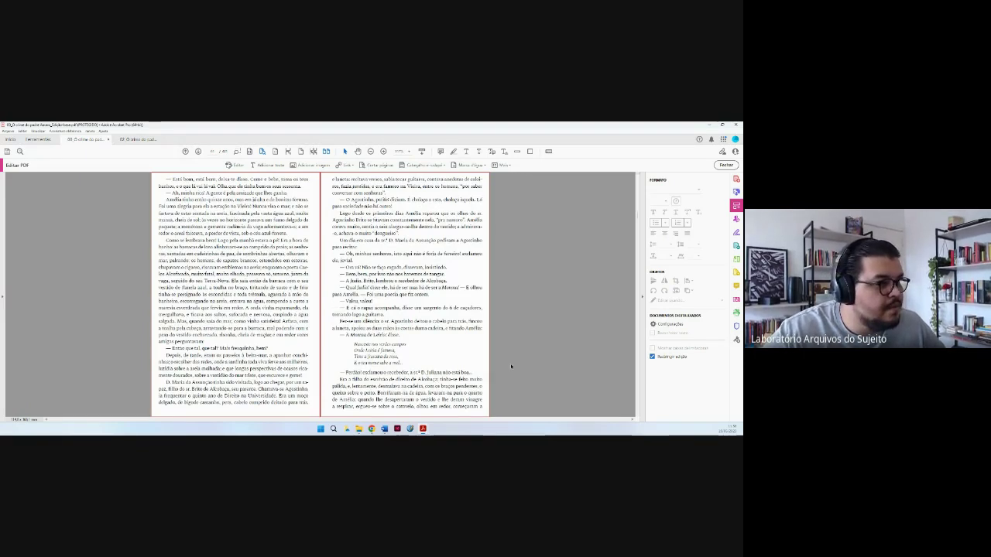
{"action": "key", "text": "Page_Down"}
{"action": "key", "text": "Page_Down"}
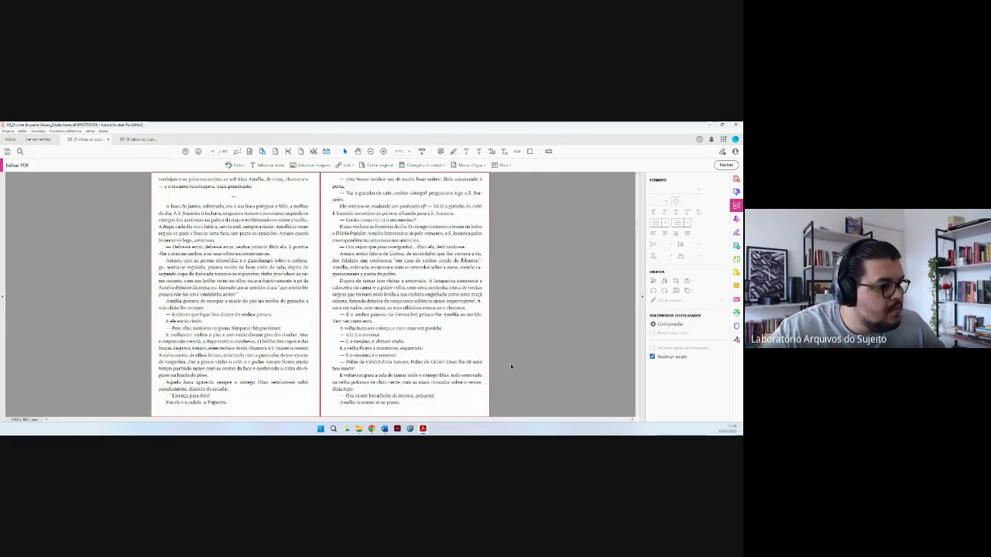
{"action": "key", "text": "Page_Down"}
{"action": "key", "text": "Page_Down"}
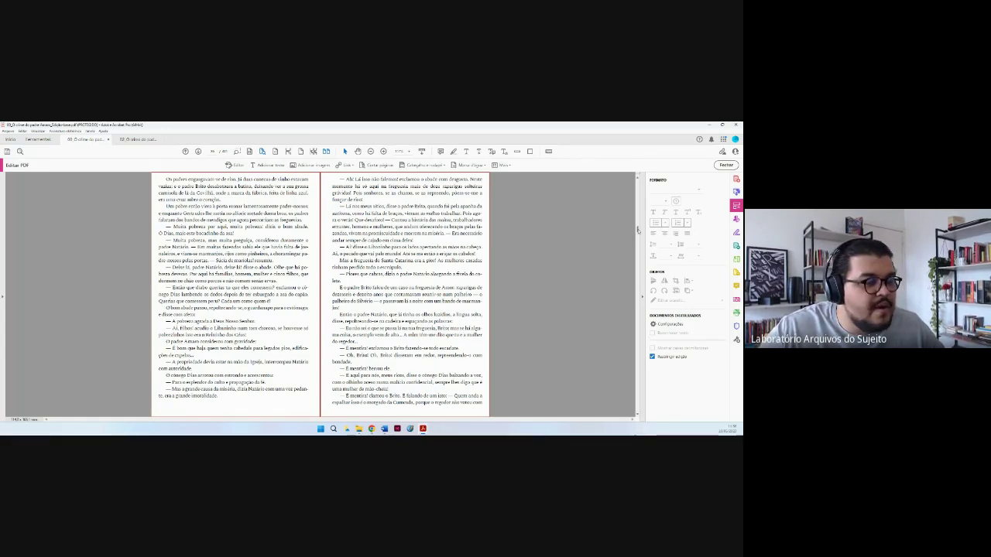
{"action": "left_click_drag", "start_coordinate": [637, 229], "coordinate": [638, 177]}
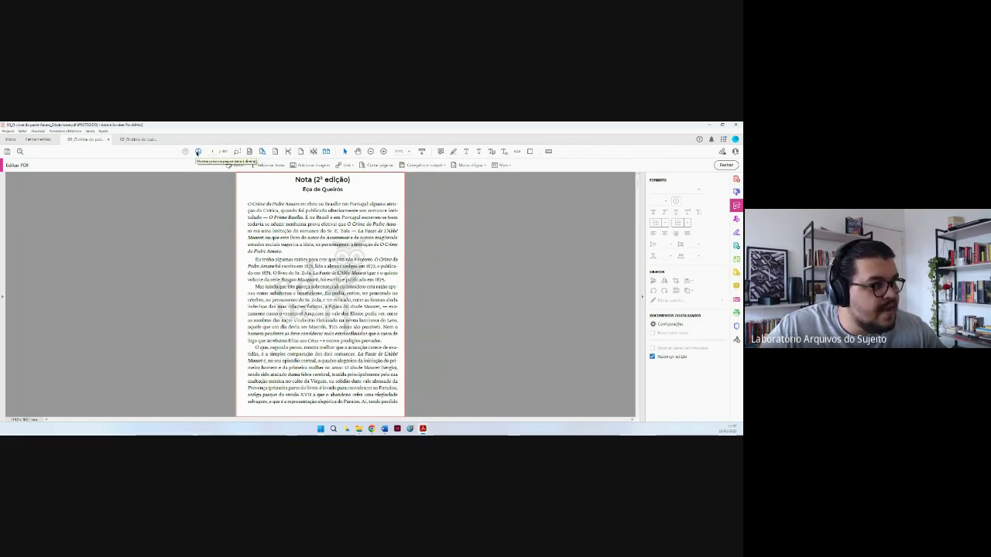
{"action": "left_click", "coordinate": [197, 152]}
{"action": "left_click", "coordinate": [198, 151]}
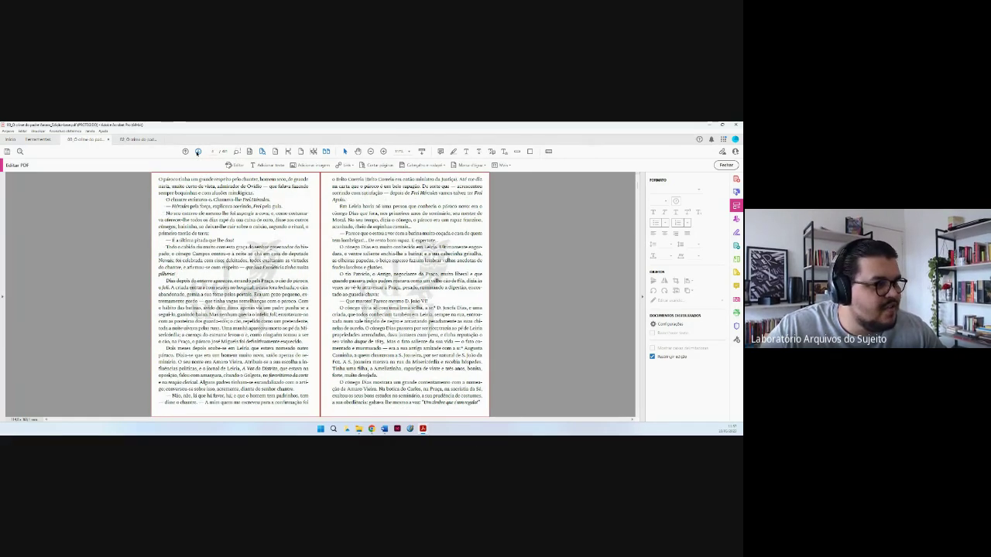
{"action": "left_click", "coordinate": [198, 152]}
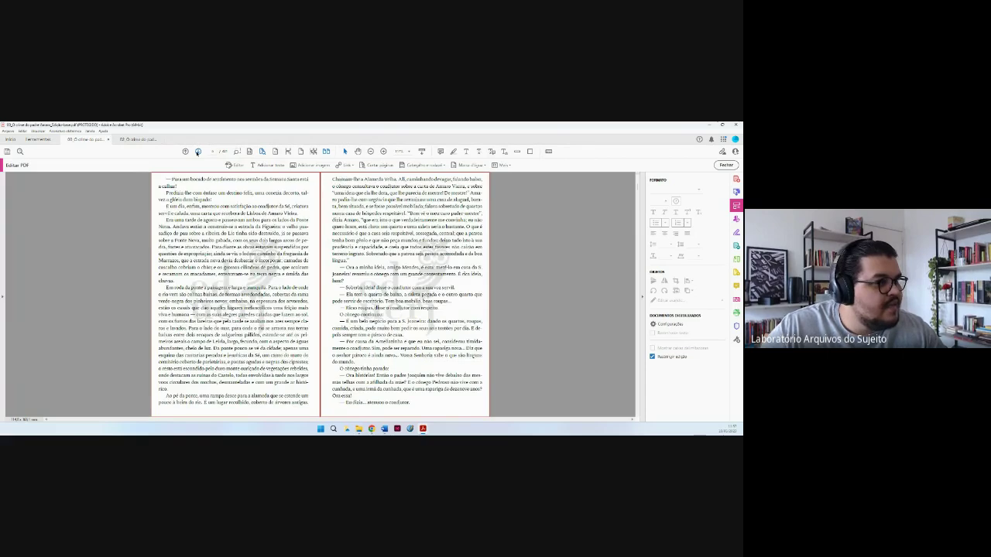
{"action": "left_click", "coordinate": [197, 152]}
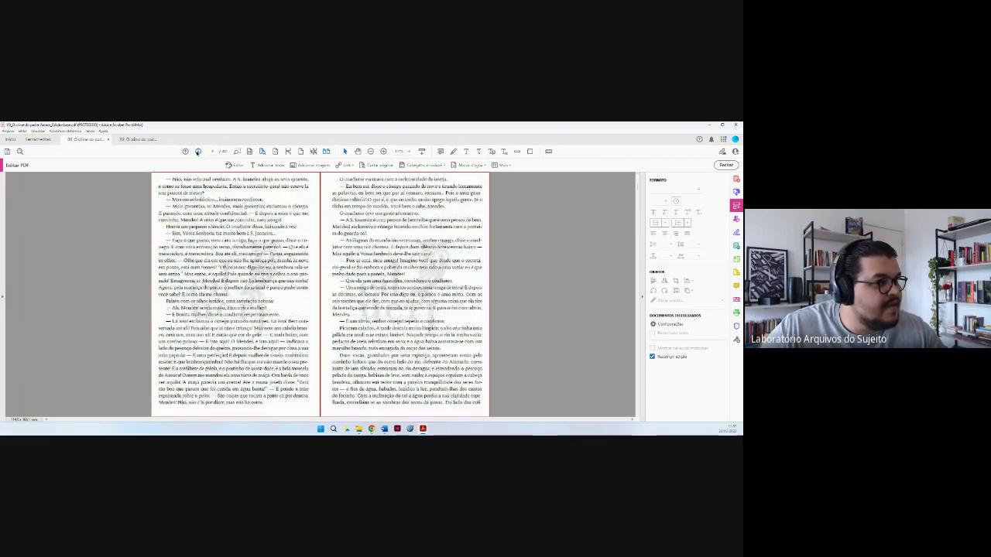
{"action": "left_click", "coordinate": [197, 152]}
{"action": "left_click", "coordinate": [197, 152]}
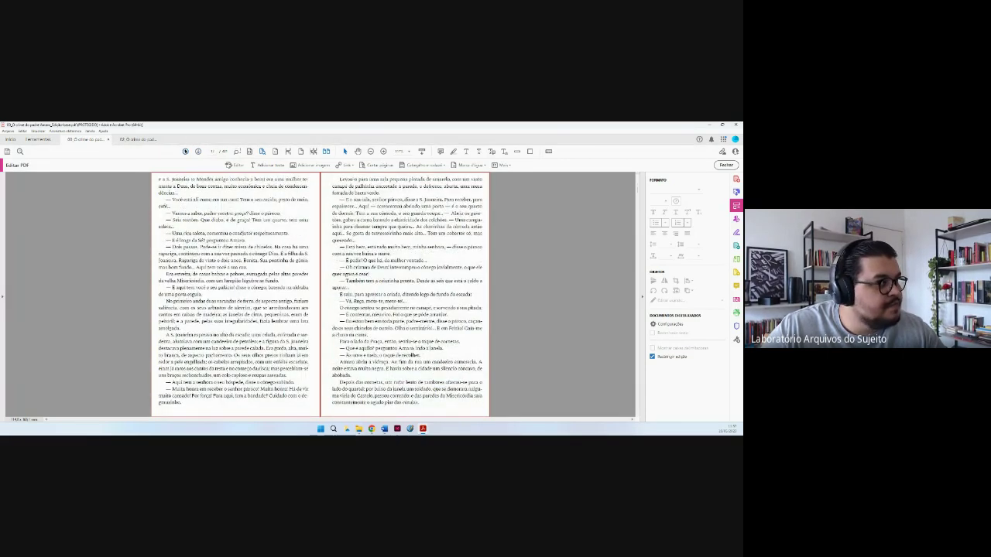
{"action": "left_click", "coordinate": [197, 151]}
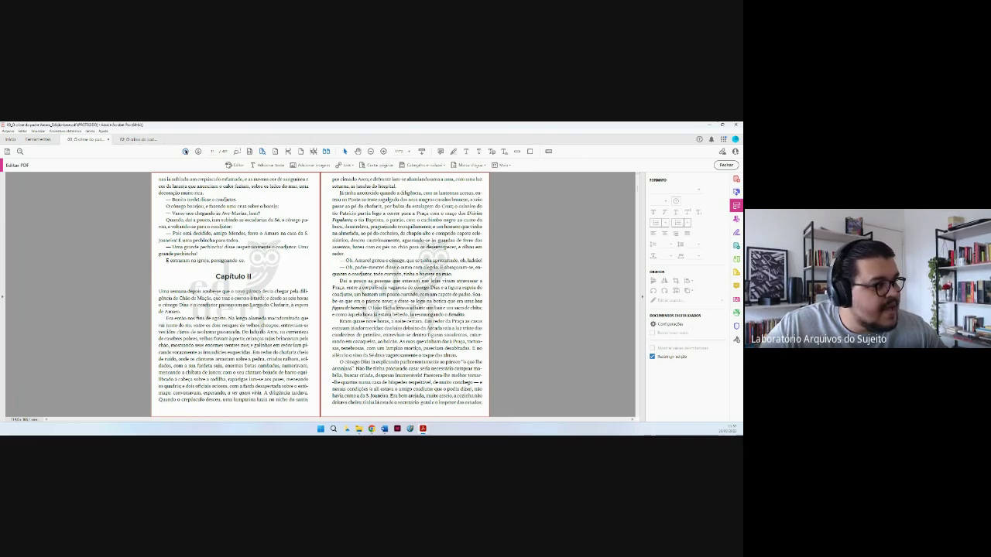
{"action": "left_click", "coordinate": [185, 151]}
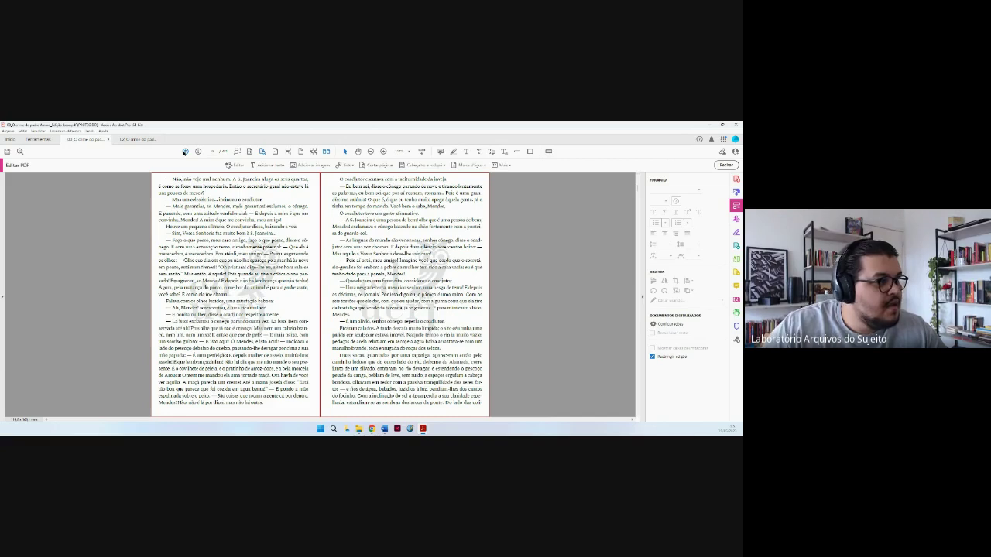
{"action": "left_click", "coordinate": [185, 151]}
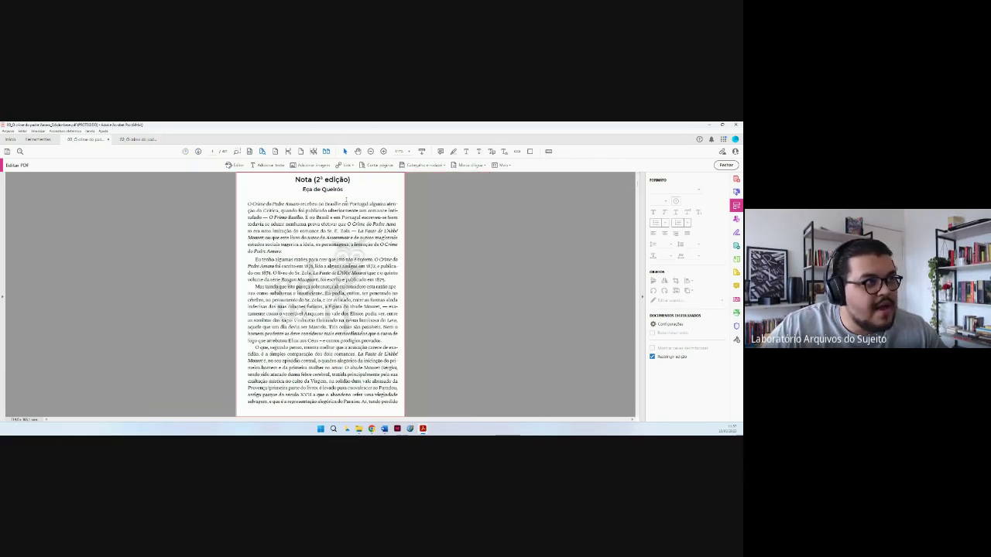
Remove the watermark via Marca d'água > Remover and confirm with Sim.
{"action": "left_click", "coordinate": [483, 166]}
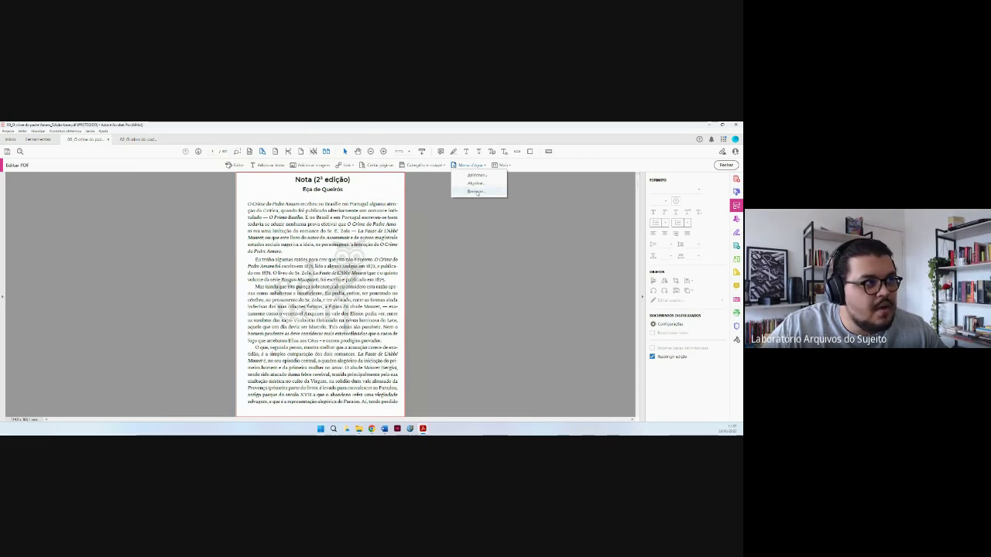
{"action": "left_click", "coordinate": [476, 192]}
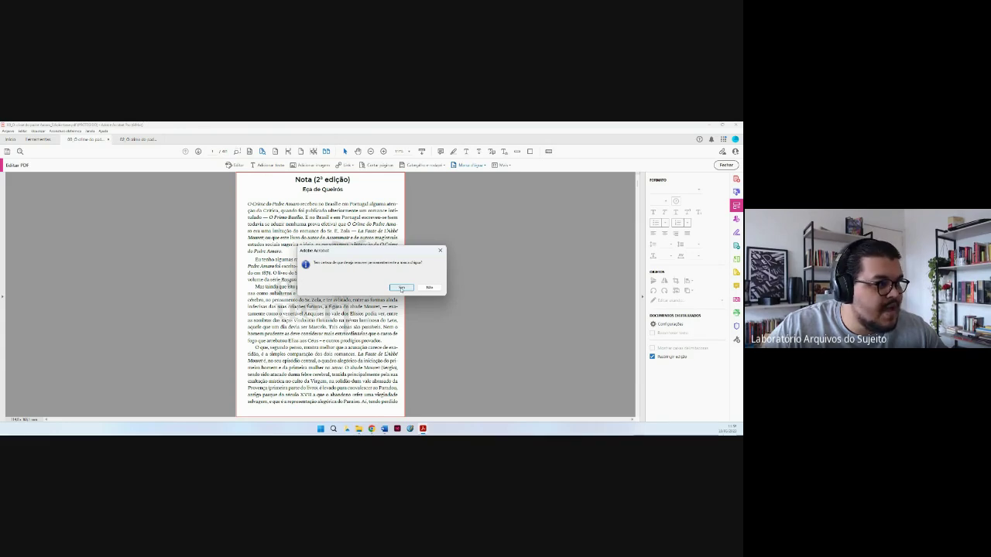
{"action": "left_click", "coordinate": [402, 288]}
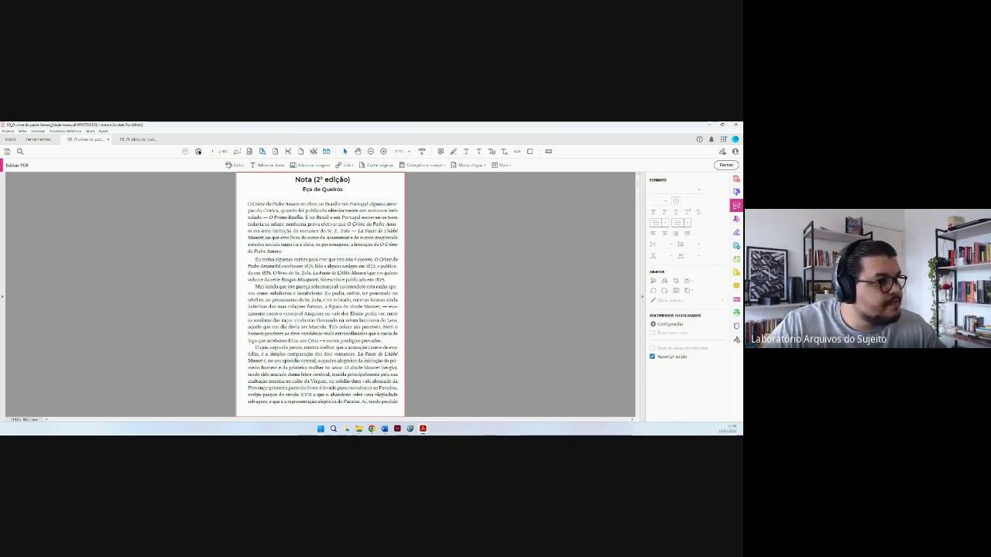
Browse the spreads forward to Capítulo II, then back to Capítulo I.
{"action": "left_click", "coordinate": [198, 151]}
{"action": "left_click", "coordinate": [198, 151]}
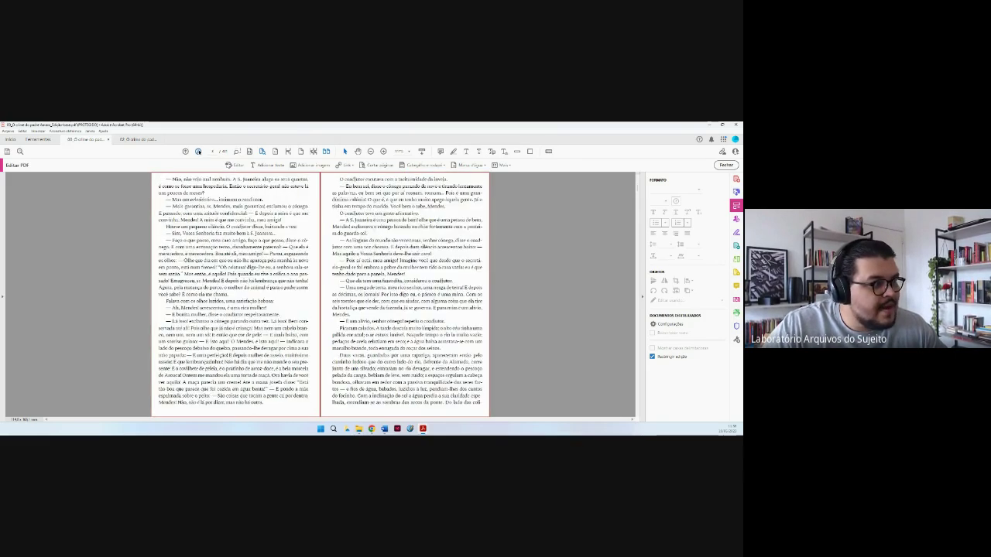
{"action": "left_click", "coordinate": [198, 151]}
{"action": "left_click", "coordinate": [198, 151]}
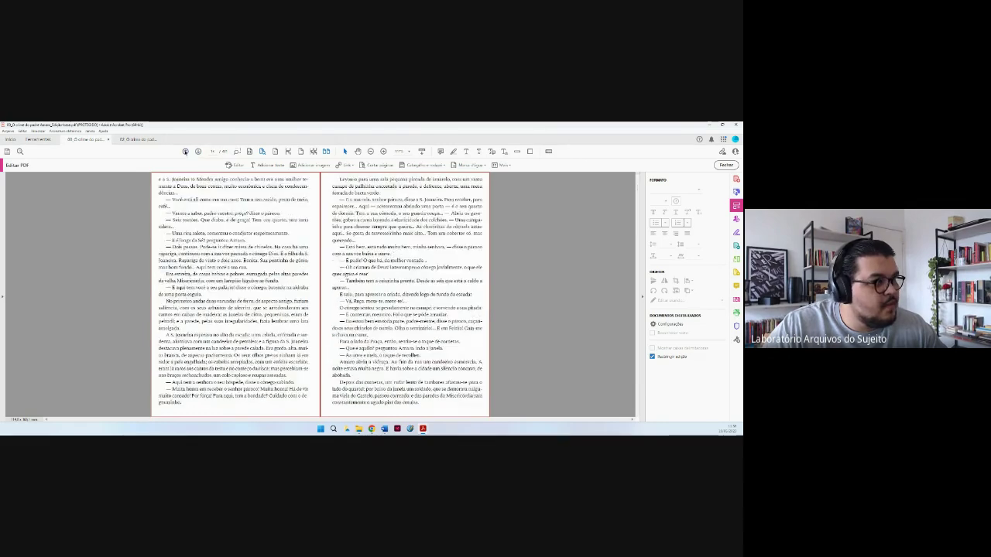
{"action": "left_click", "coordinate": [198, 151]}
{"action": "left_click", "coordinate": [185, 151]}
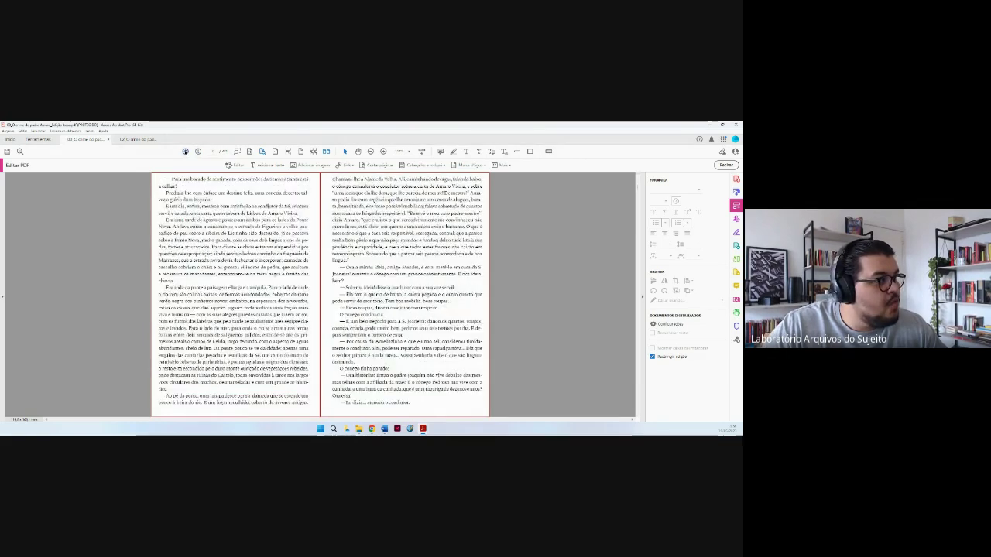
{"action": "left_click", "coordinate": [185, 151]}
Undo the last page addition, return to the first page and save the PDF.
{"action": "left_click", "coordinate": [23, 131]}
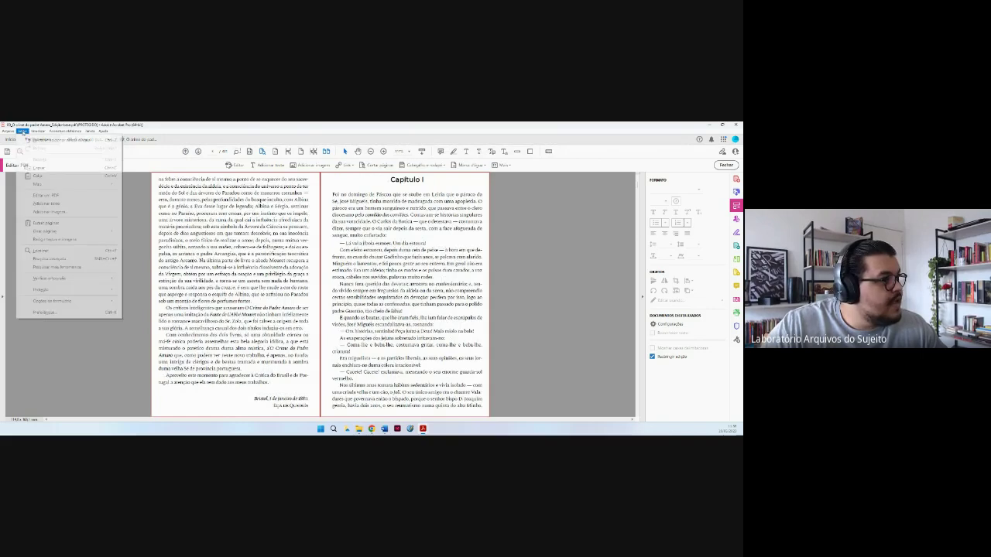
{"action": "left_click", "coordinate": [29, 140]}
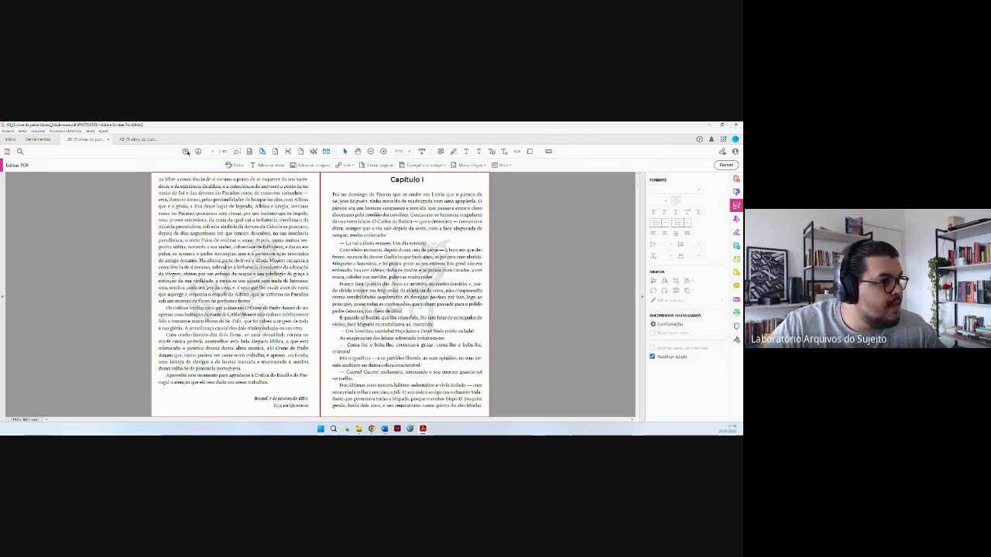
{"action": "left_click", "coordinate": [186, 151]}
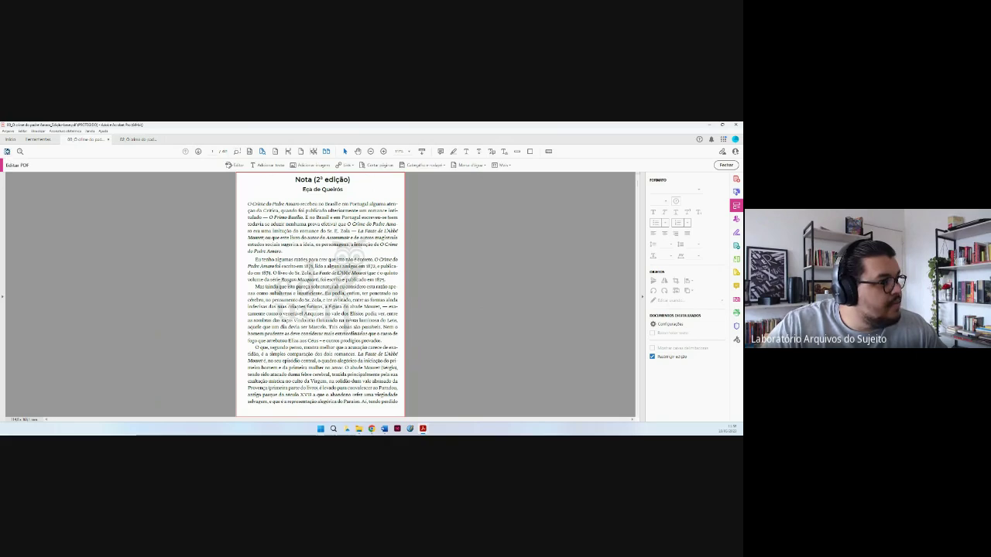
{"action": "left_click", "coordinate": [7, 151]}
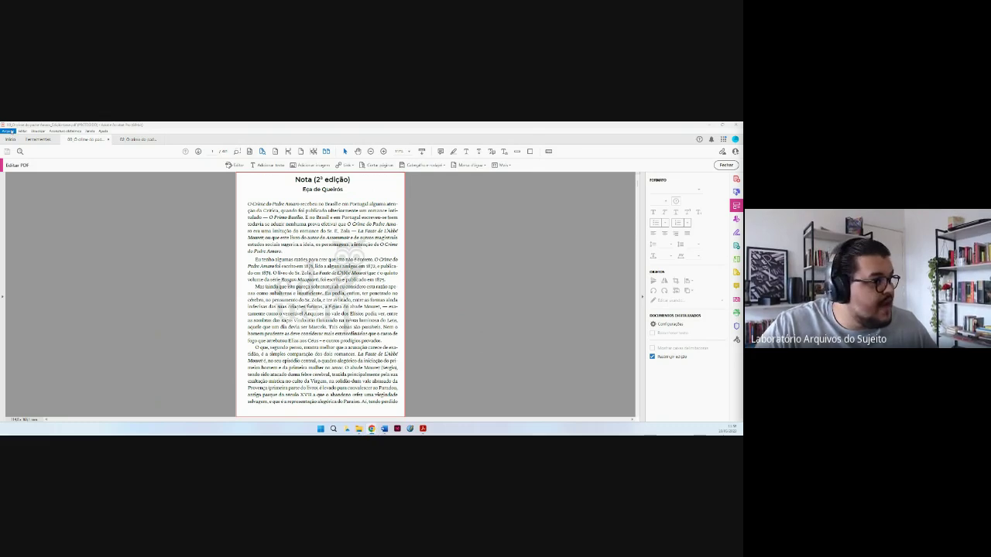
Export the PDF via Exportar para > Microsoft Word > Documento do Word and save it.
{"action": "left_click", "coordinate": [8, 130]}
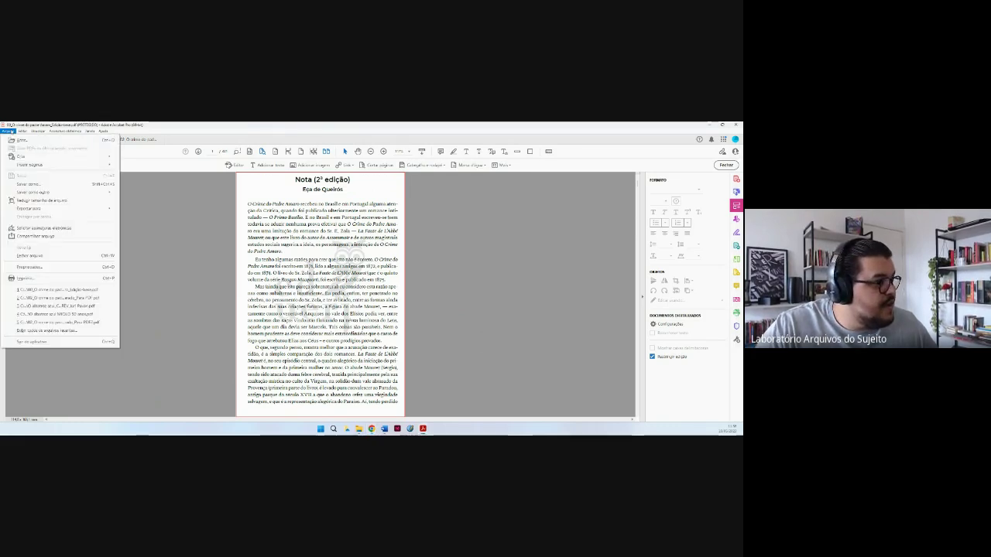
{"action": "mouse_move", "coordinate": [46, 213]}
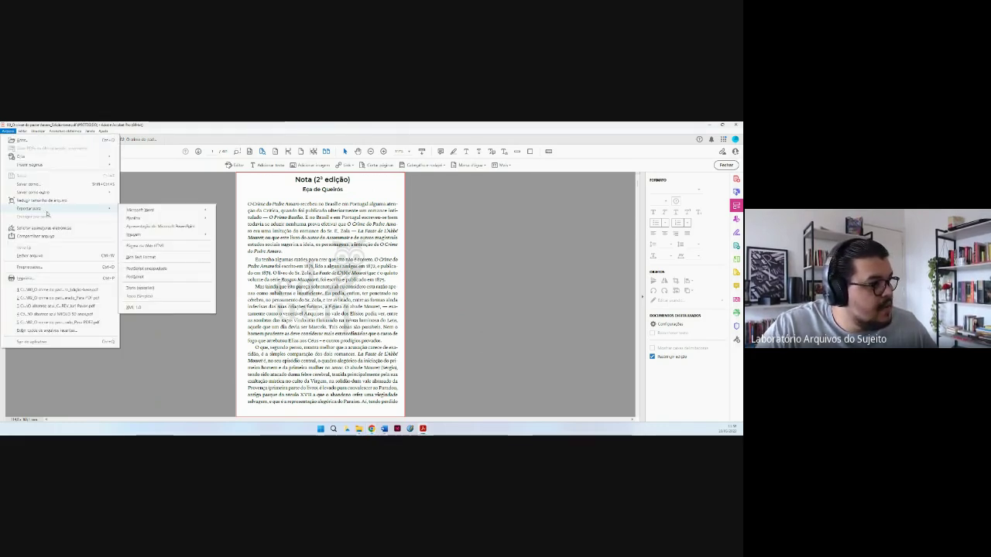
{"action": "mouse_move", "coordinate": [160, 212]}
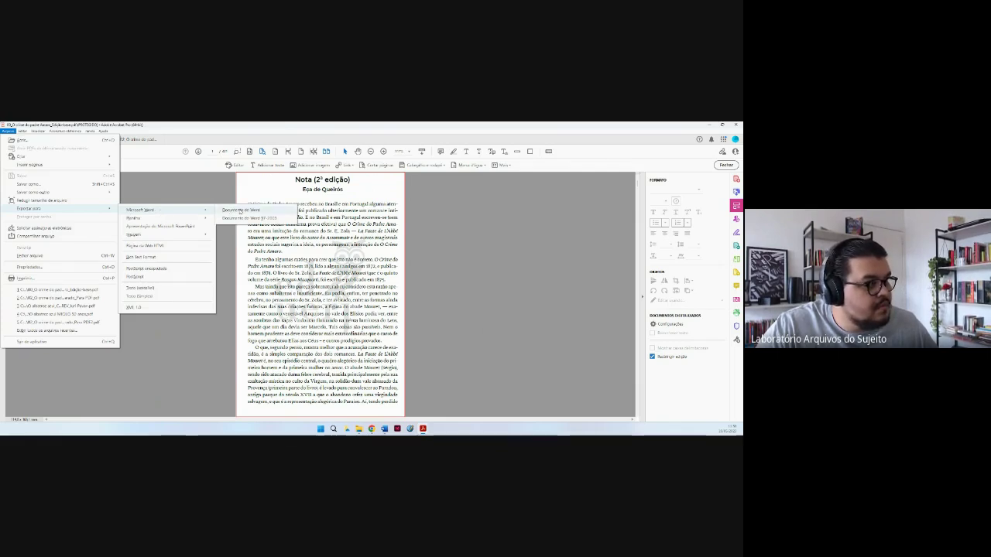
{"action": "left_click", "coordinate": [240, 210]}
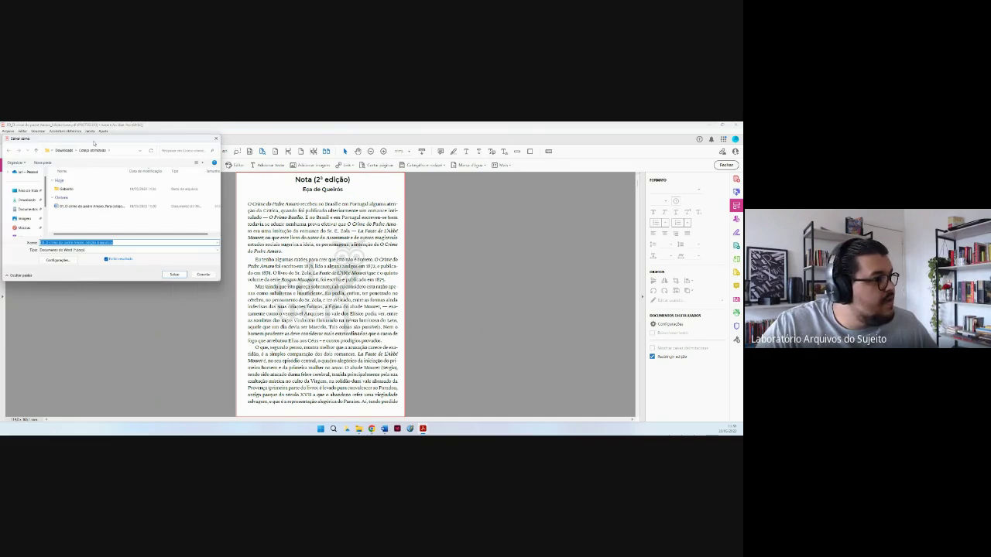
{"action": "left_click_drag", "start_coordinate": [93, 144], "coordinate": [411, 216]}
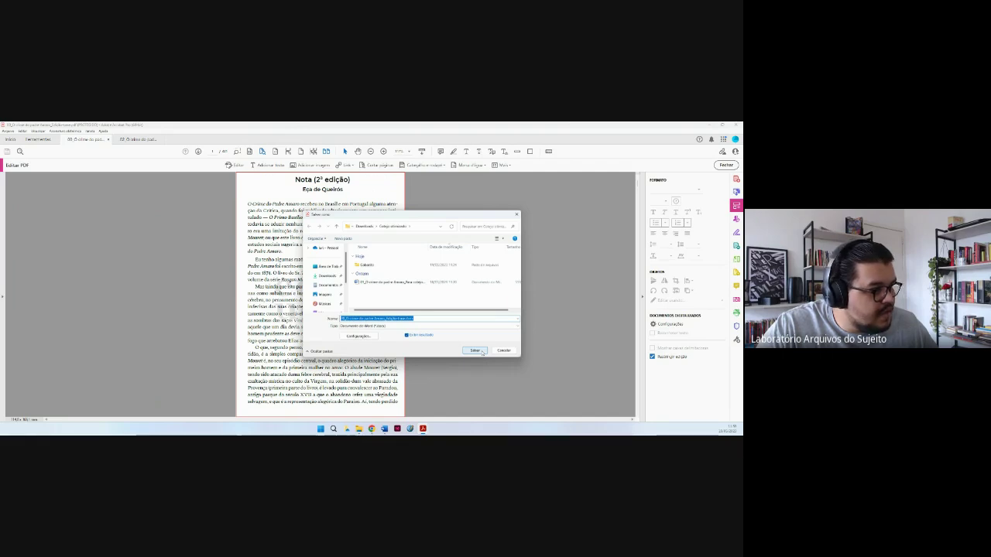
{"action": "left_click", "coordinate": [481, 352]}
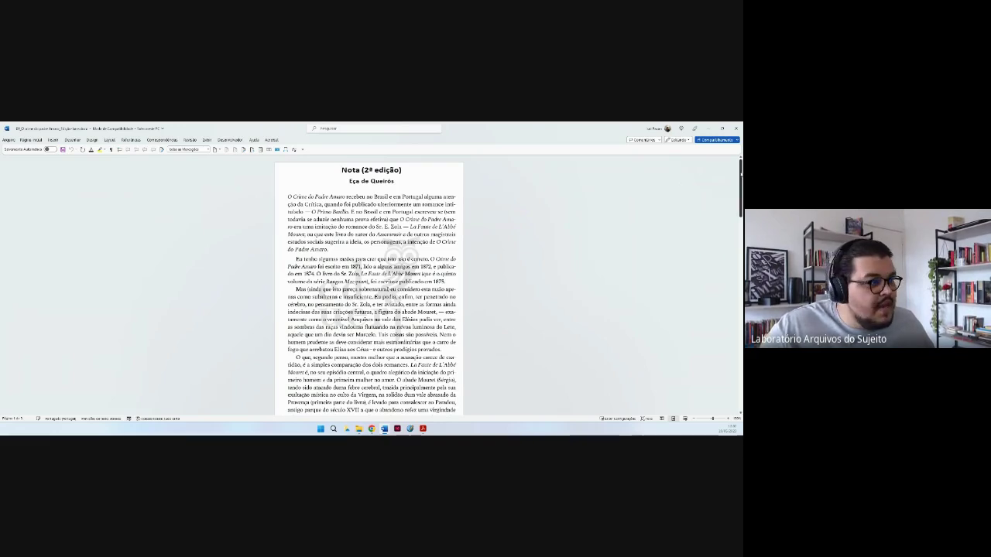
{"action": "scroll", "coordinate": [369, 286], "scroll_direction": "down", "scroll_amount": 2}
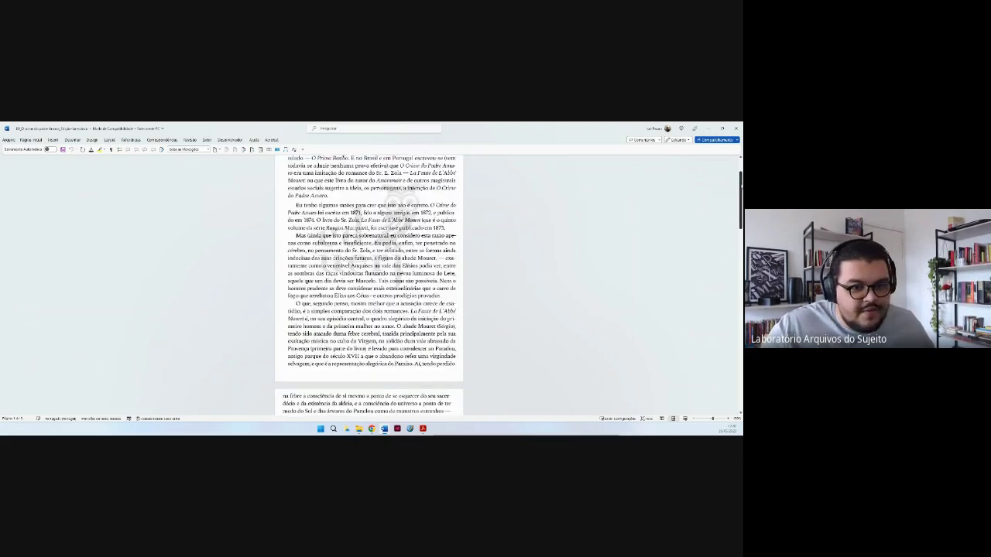
{"action": "scroll", "coordinate": [369, 286], "scroll_direction": "up", "scroll_amount": 2}
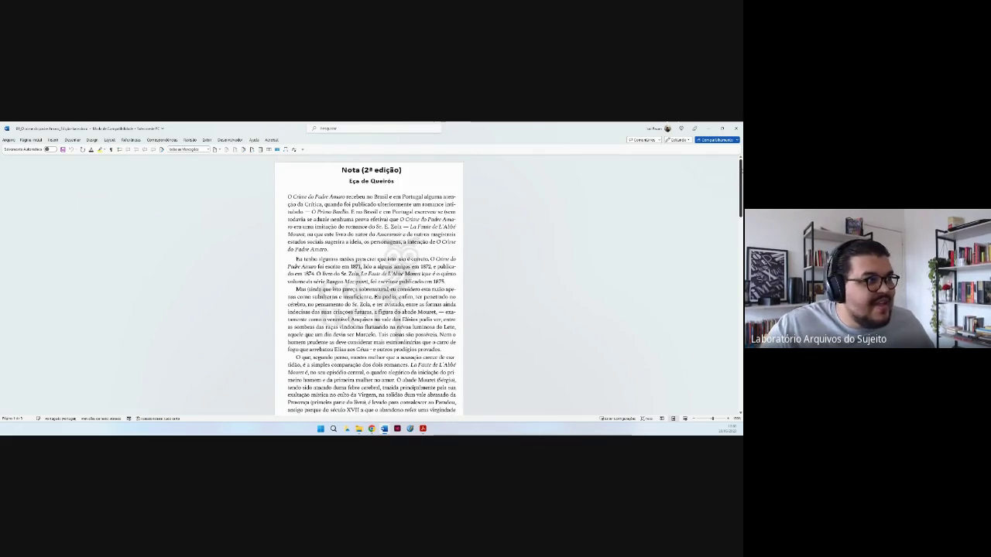
{"action": "scroll", "coordinate": [369, 287], "scroll_direction": "down", "scroll_amount": 4}
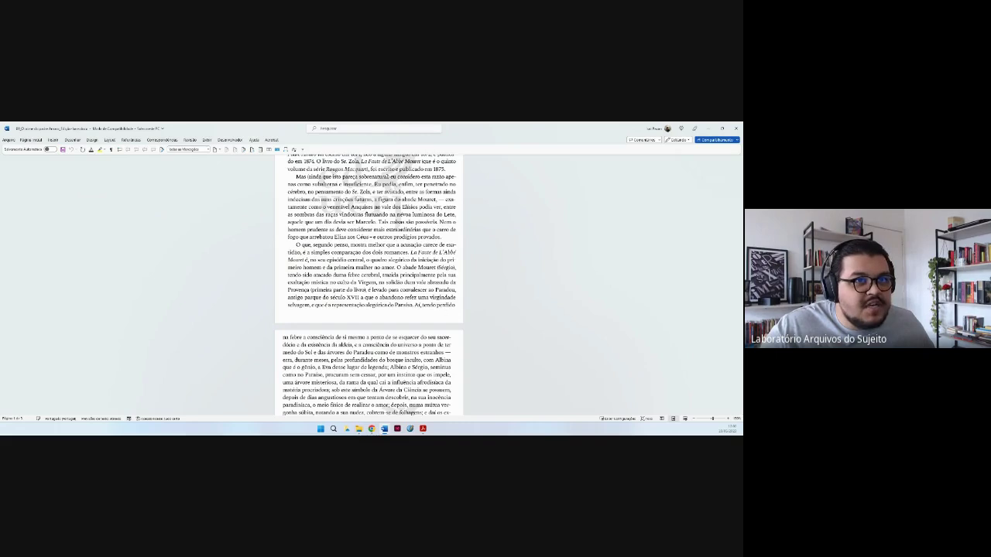
{"action": "scroll", "coordinate": [370, 287], "scroll_direction": "down", "scroll_amount": 1}
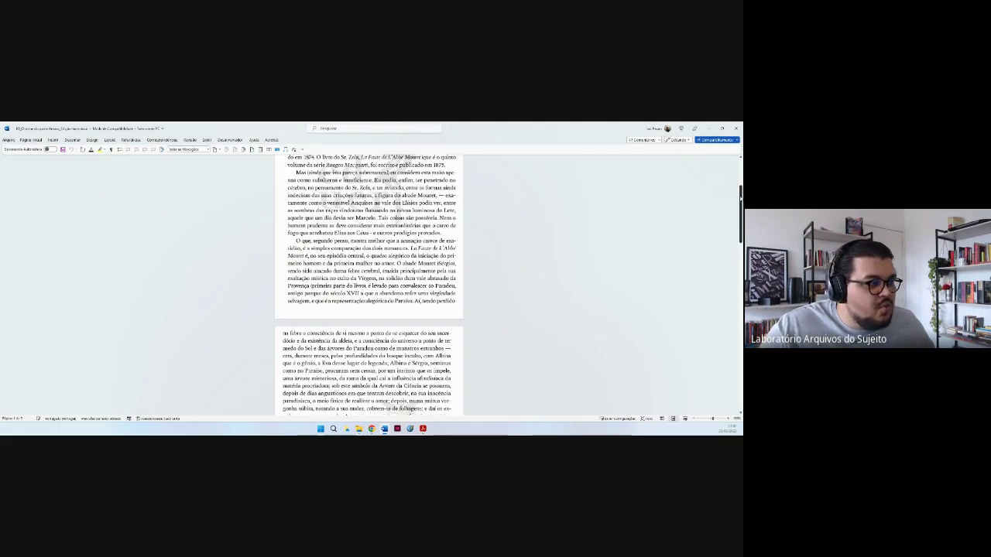
{"action": "scroll", "coordinate": [370, 286], "scroll_direction": "down", "scroll_amount": 1}
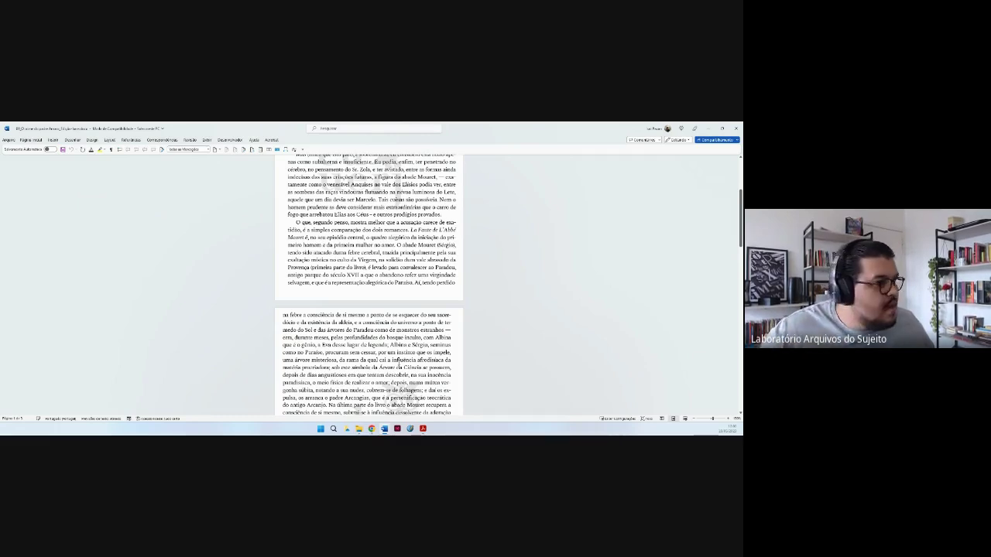
{"action": "scroll", "coordinate": [368, 285], "scroll_direction": "down", "scroll_amount": 1}
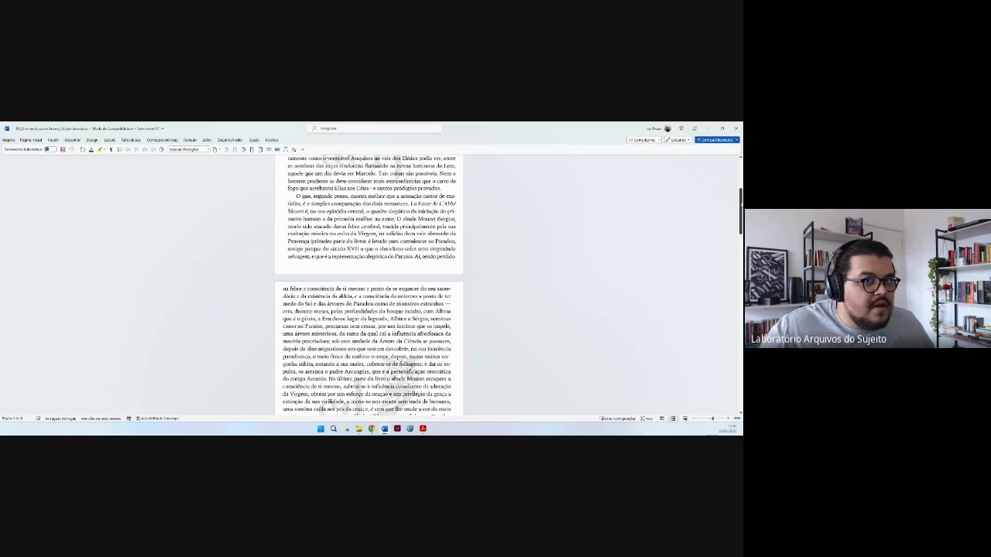
{"action": "scroll", "coordinate": [368, 285], "scroll_direction": "down", "scroll_amount": 5}
{"action": "scroll", "coordinate": [368, 285], "scroll_direction": "down", "scroll_amount": 1}
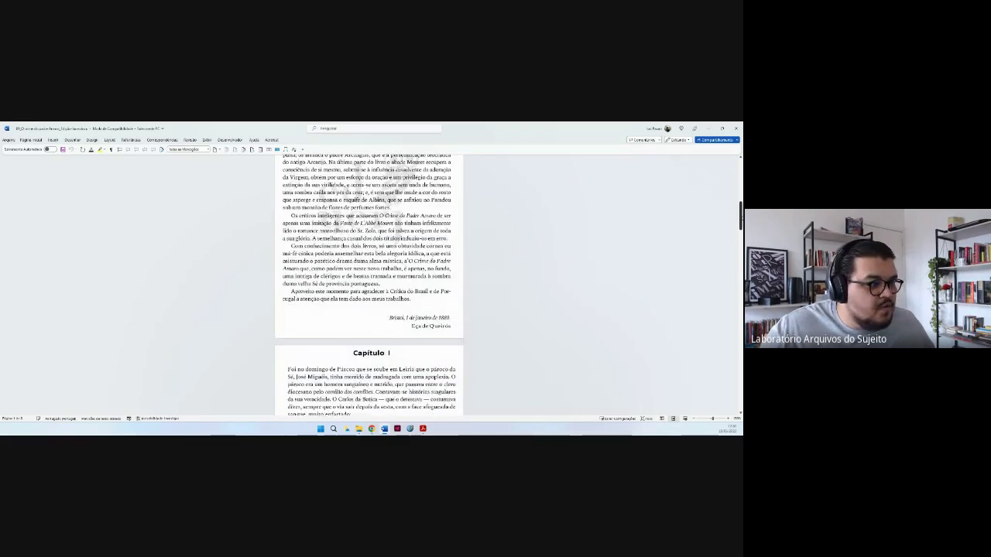
{"action": "scroll", "coordinate": [368, 285], "scroll_direction": "down", "scroll_amount": 3}
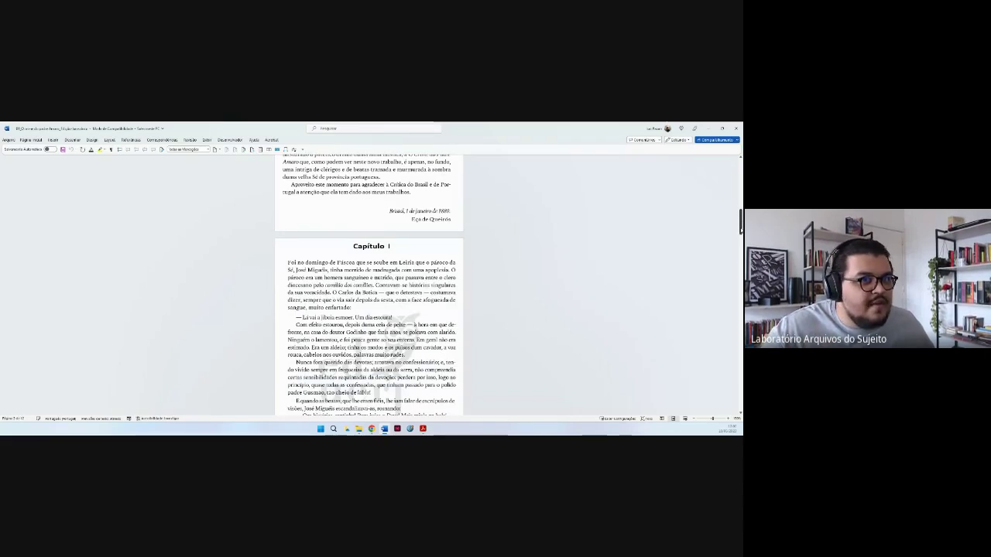
{"action": "scroll", "coordinate": [368, 285], "scroll_direction": "up", "scroll_amount": 3}
{"action": "left_click_drag", "start_coordinate": [741, 208], "coordinate": [735, 168]}
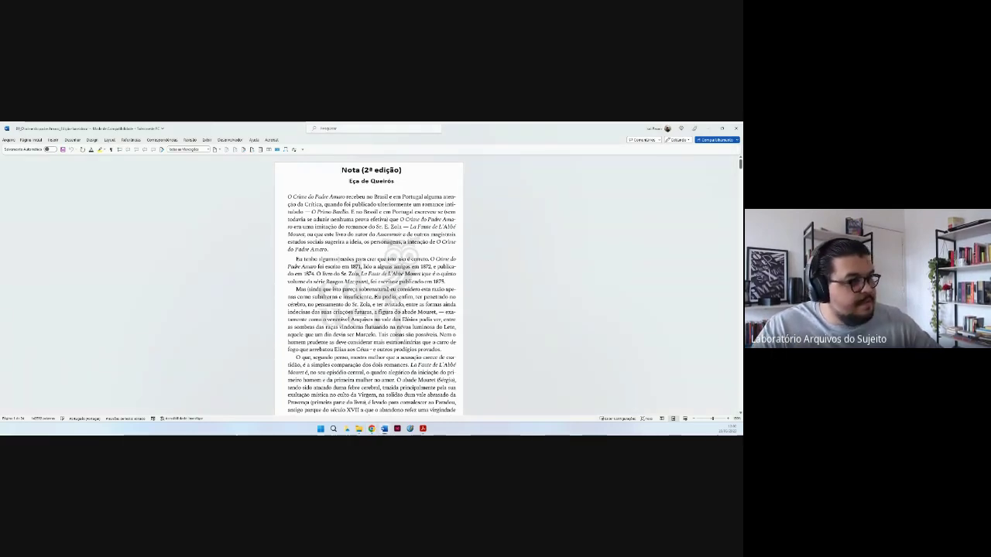
Select all the book's text and apply A4 paper size and Normal margins.
{"action": "key", "text": "ctrl+a"}
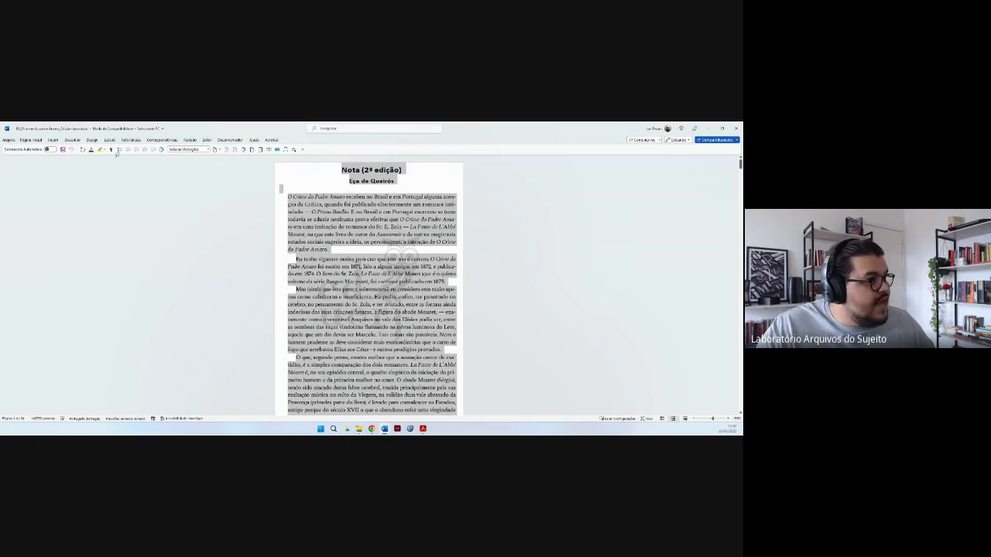
{"action": "left_click", "coordinate": [109, 140]}
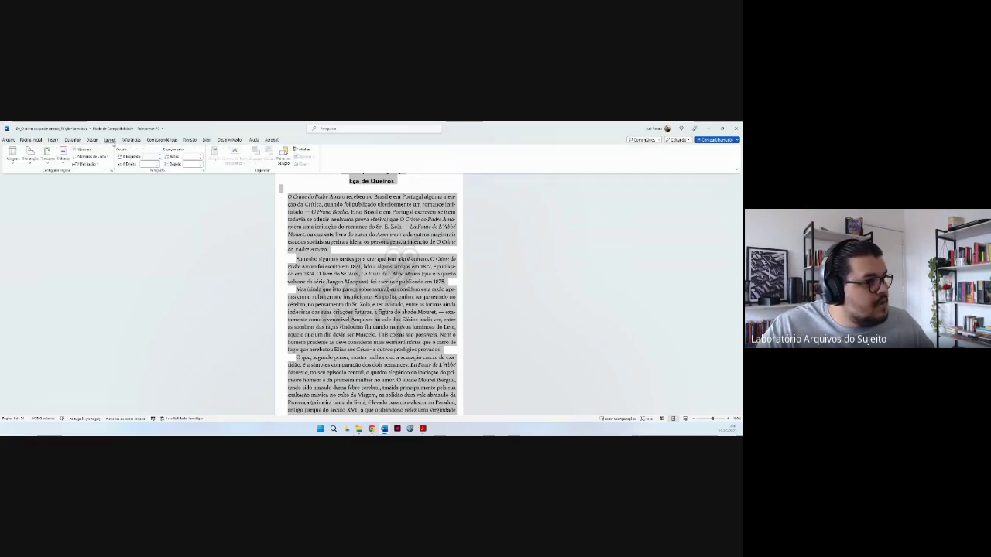
{"action": "left_click", "coordinate": [49, 158]}
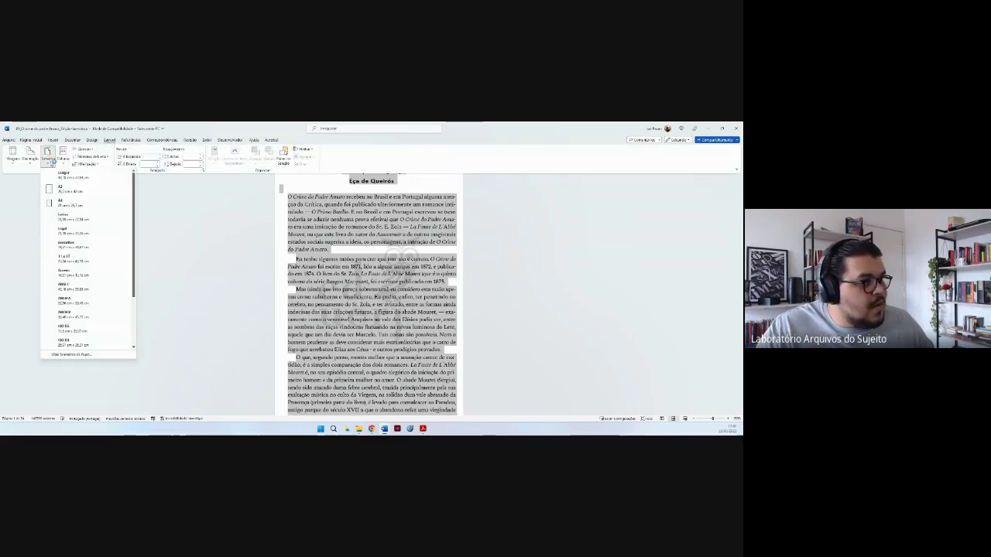
{"action": "left_click", "coordinate": [71, 204]}
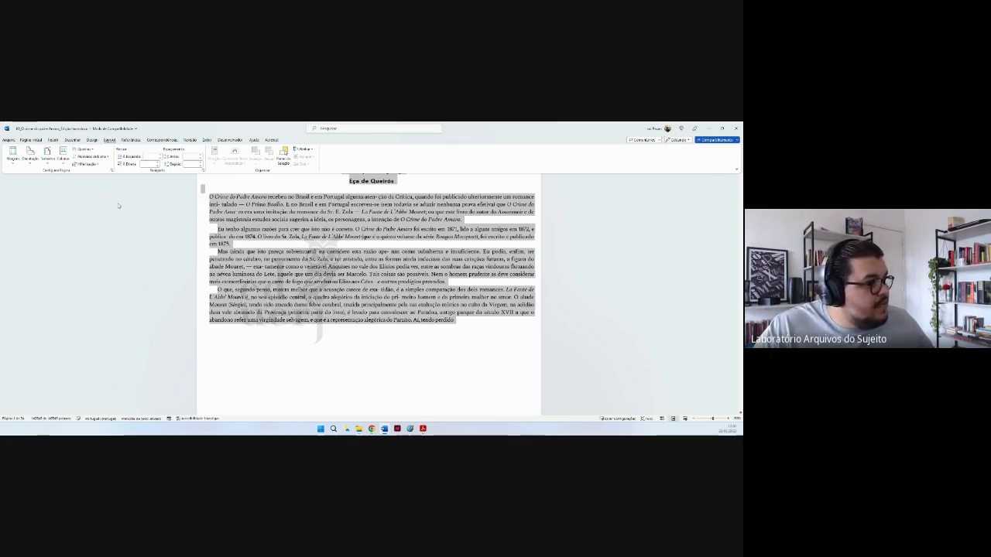
{"action": "left_click", "coordinate": [12, 155]}
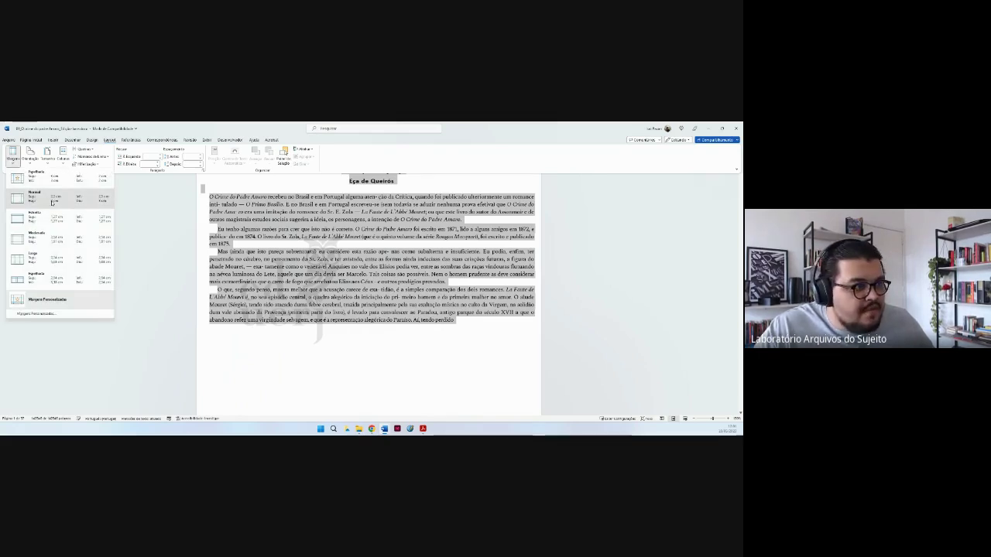
{"action": "left_click", "coordinate": [52, 202]}
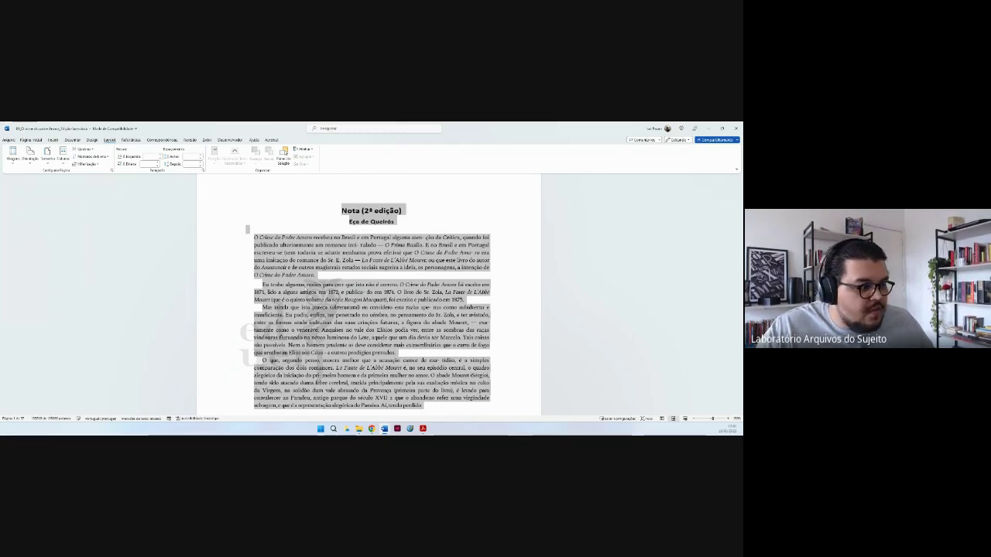
Give the third-edition preface document A4 paper and Normal margins, then return to Nota (2ª edição).
{"action": "mouse_move", "coordinate": [384, 428]}
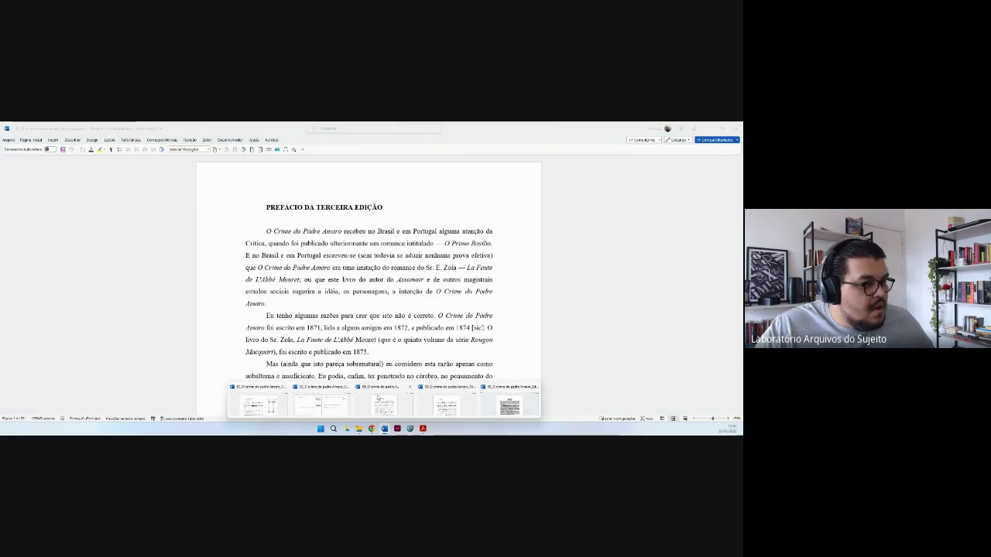
{"action": "left_click", "coordinate": [377, 397]}
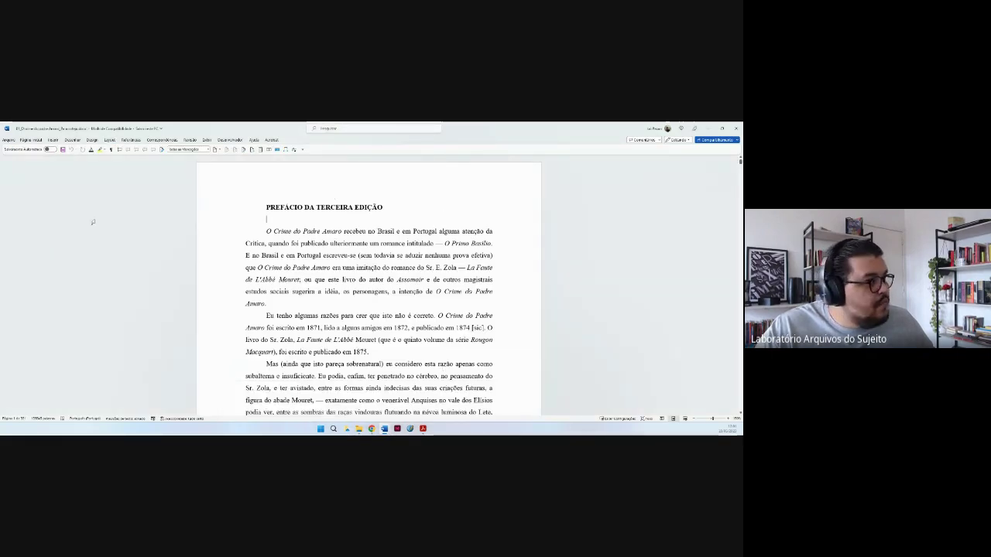
{"action": "left_click", "coordinate": [109, 140]}
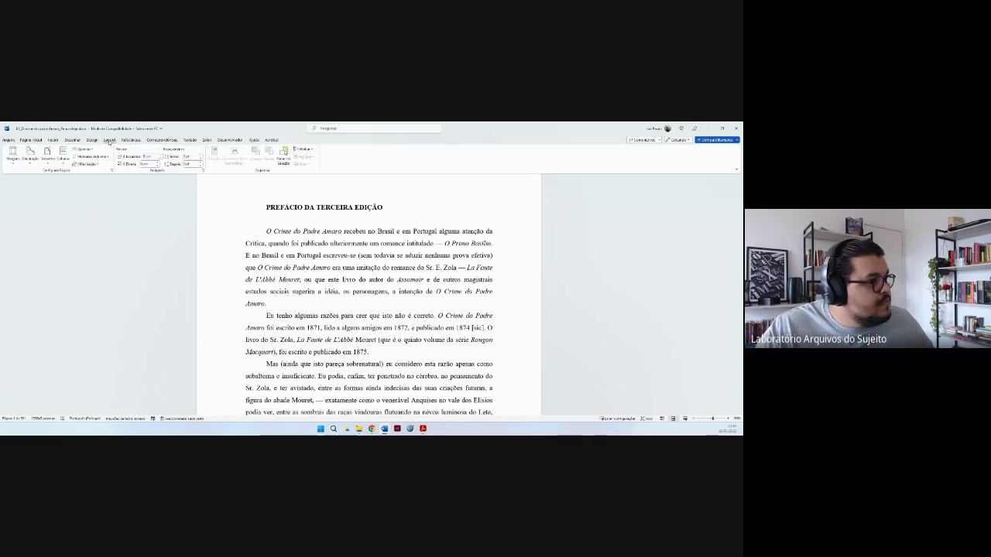
{"action": "left_click", "coordinate": [47, 154]}
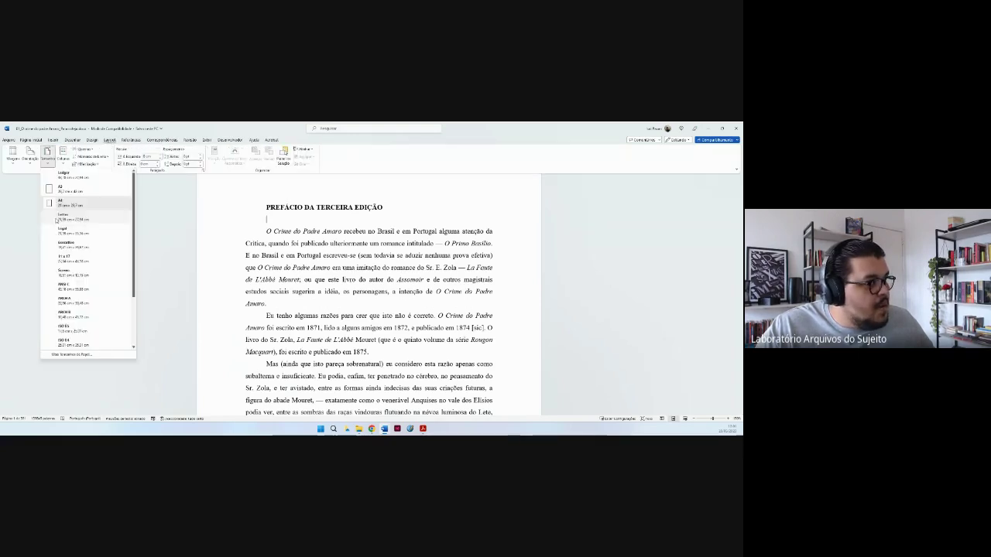
{"action": "left_click", "coordinate": [11, 164]}
{"action": "left_click", "coordinate": [10, 162]}
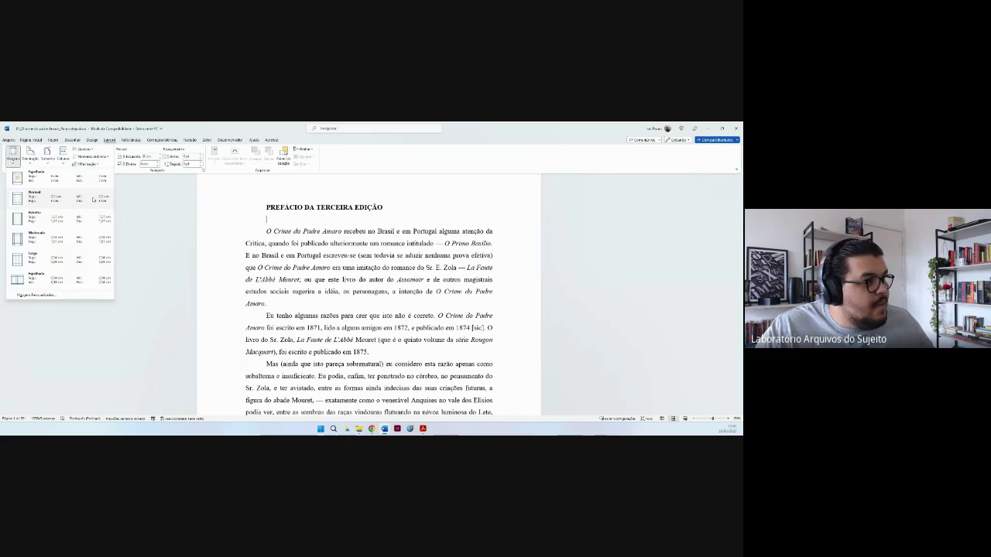
{"action": "left_click", "coordinate": [31, 198]}
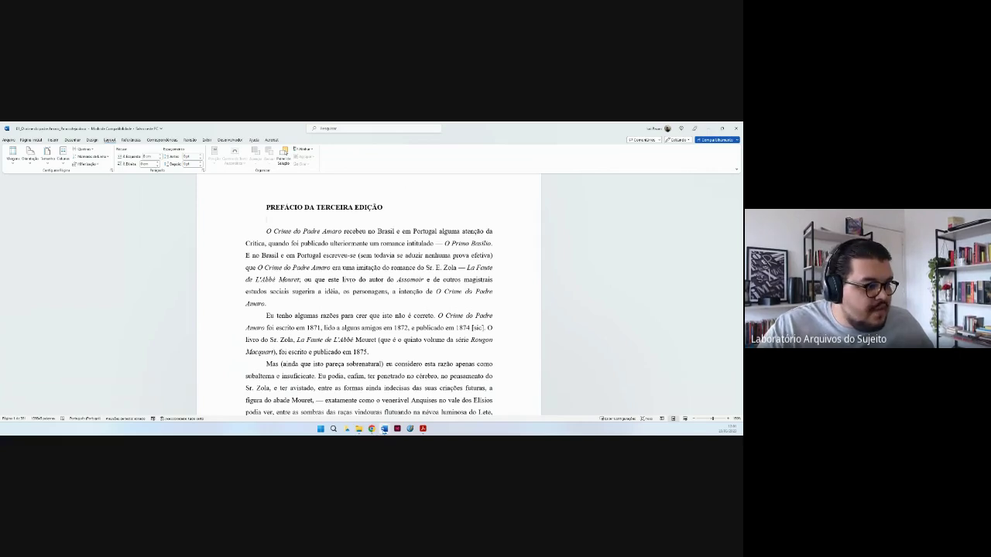
{"action": "mouse_move", "coordinate": [384, 428]}
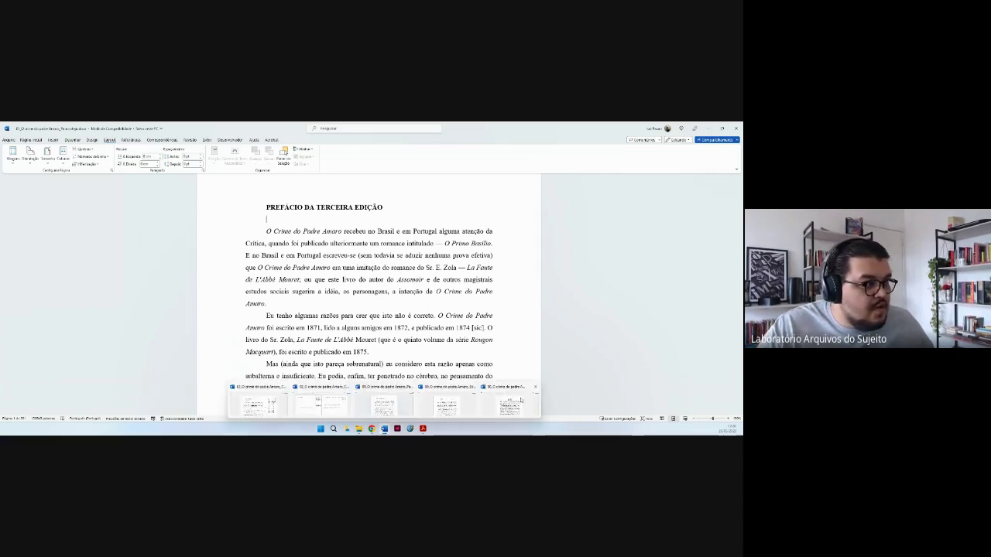
{"action": "left_click", "coordinate": [520, 400]}
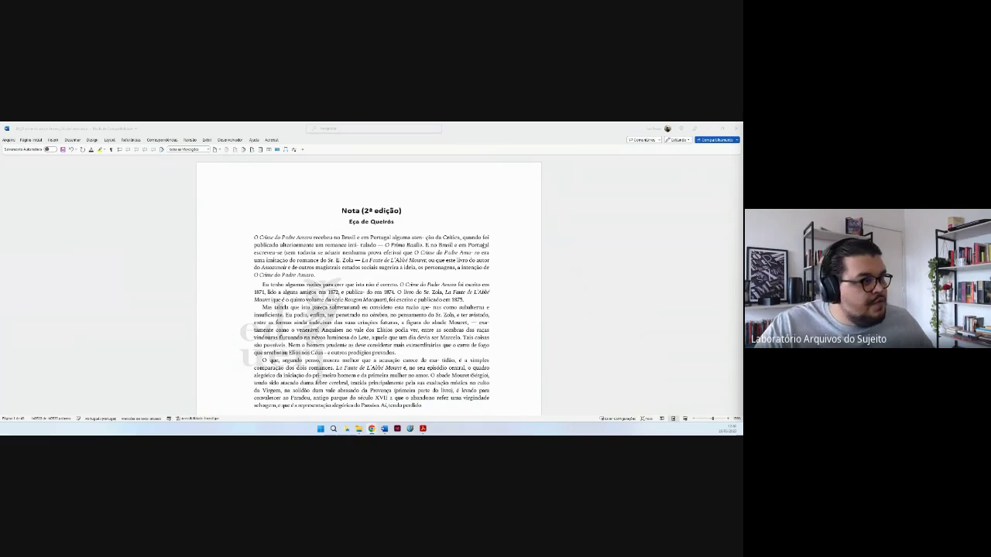
Scroll down through the selected Nota (2ª edição) text.
{"action": "key", "text": "alt+Tab"}
{"action": "scroll", "coordinate": [490, 257], "scroll_direction": "down", "scroll_amount": 5}
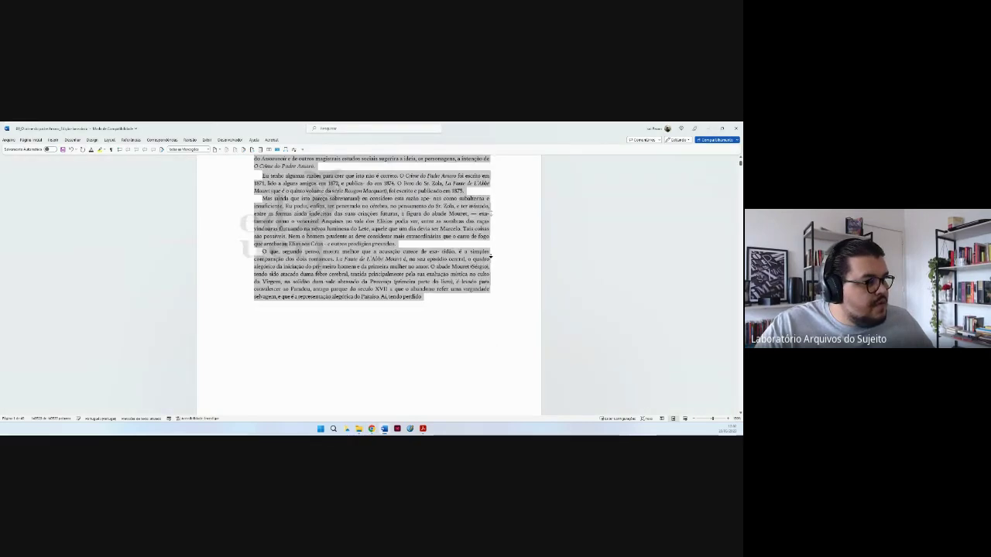
{"action": "scroll", "coordinate": [490, 257], "scroll_direction": "down", "scroll_amount": 5}
{"action": "scroll", "coordinate": [490, 257], "scroll_direction": "down", "scroll_amount": 10}
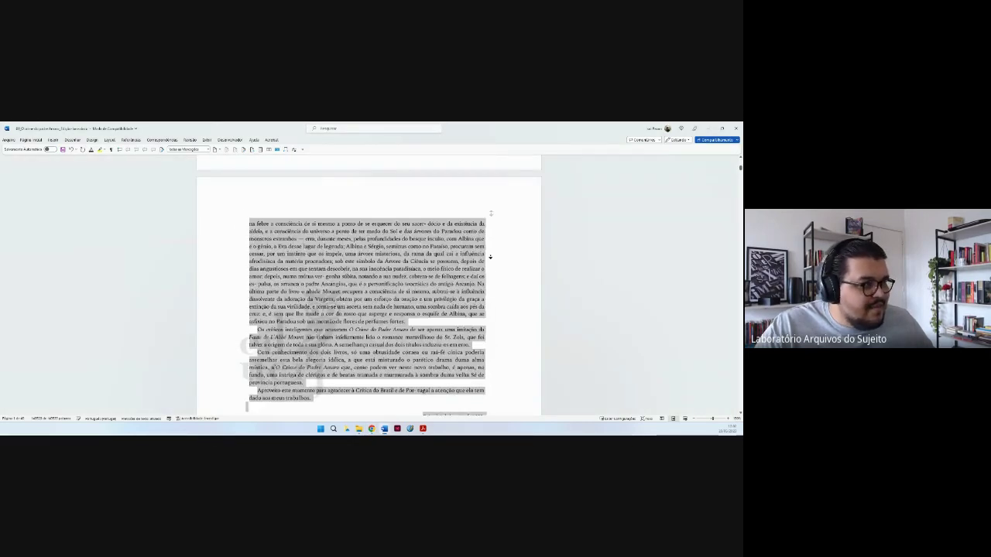
{"action": "scroll", "coordinate": [490, 257], "scroll_direction": "down", "scroll_amount": 10}
{"action": "scroll", "coordinate": [488, 259], "scroll_direction": "down", "scroll_amount": 6}
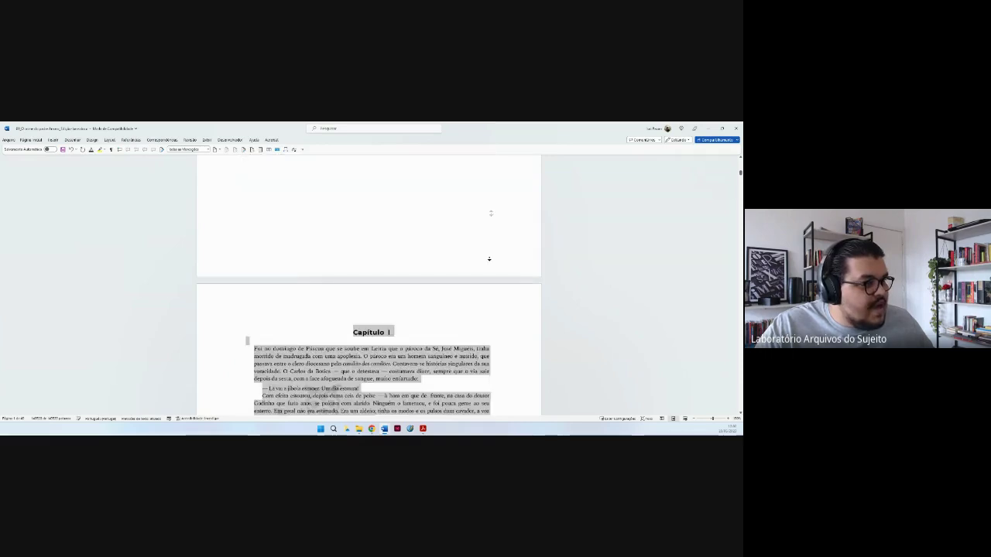
{"action": "scroll", "coordinate": [488, 259], "scroll_direction": "down", "scroll_amount": 6}
{"action": "scroll", "coordinate": [489, 259], "scroll_direction": "down", "scroll_amount": 4}
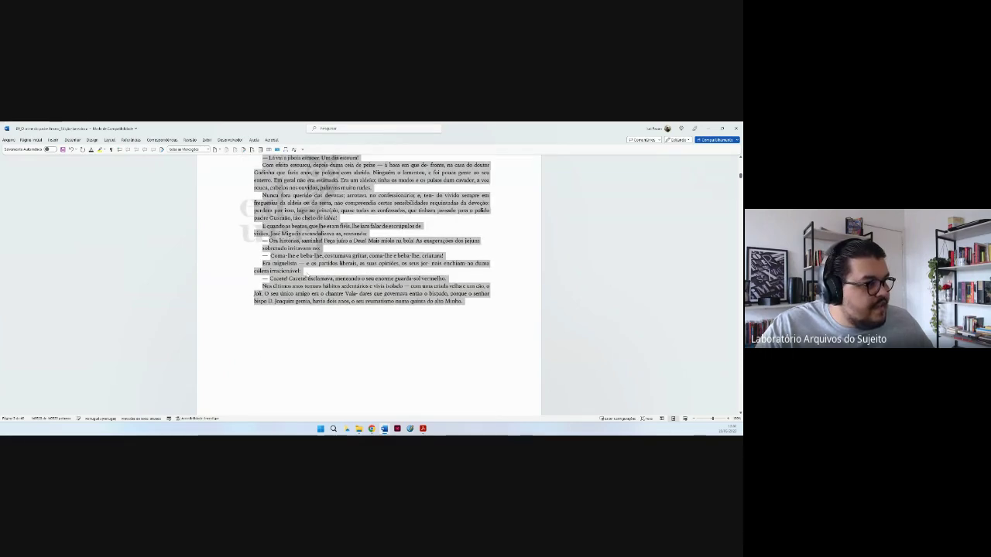
{"action": "middle_click", "coordinate": [511, 235]}
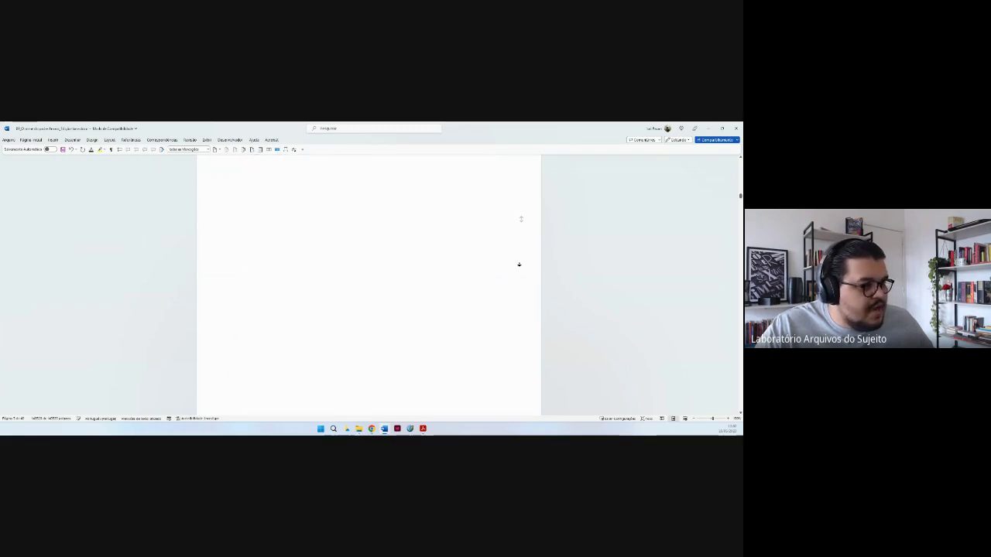
Deselect the text and turn on Show/Hide ¶ formatting marks.
{"action": "left_click", "coordinate": [268, 235]}
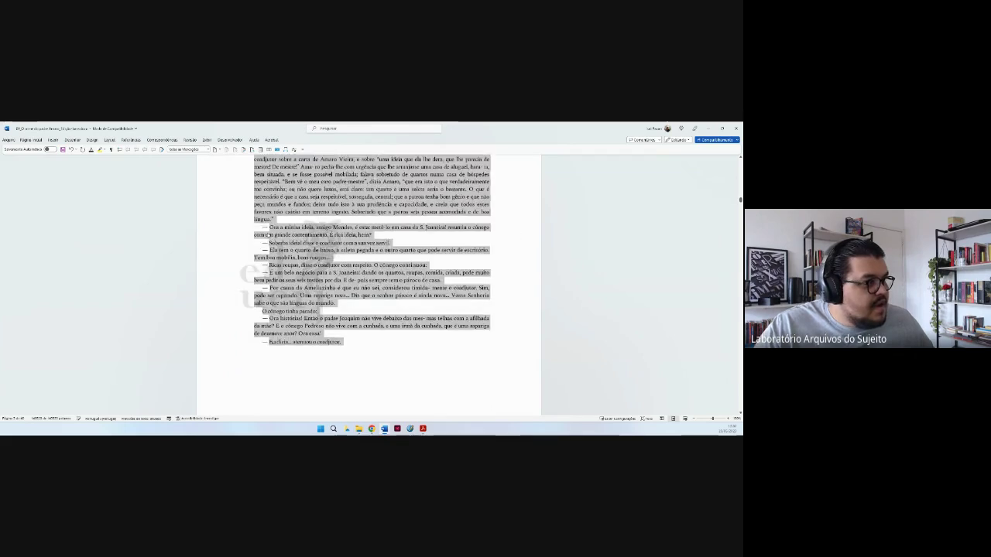
{"action": "left_click", "coordinate": [69, 181]}
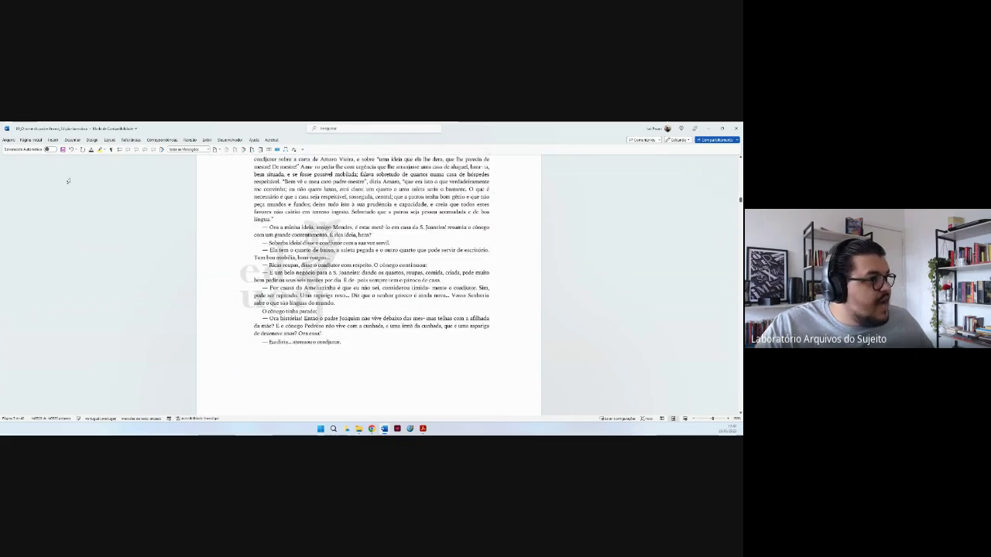
{"action": "left_click", "coordinate": [110, 149]}
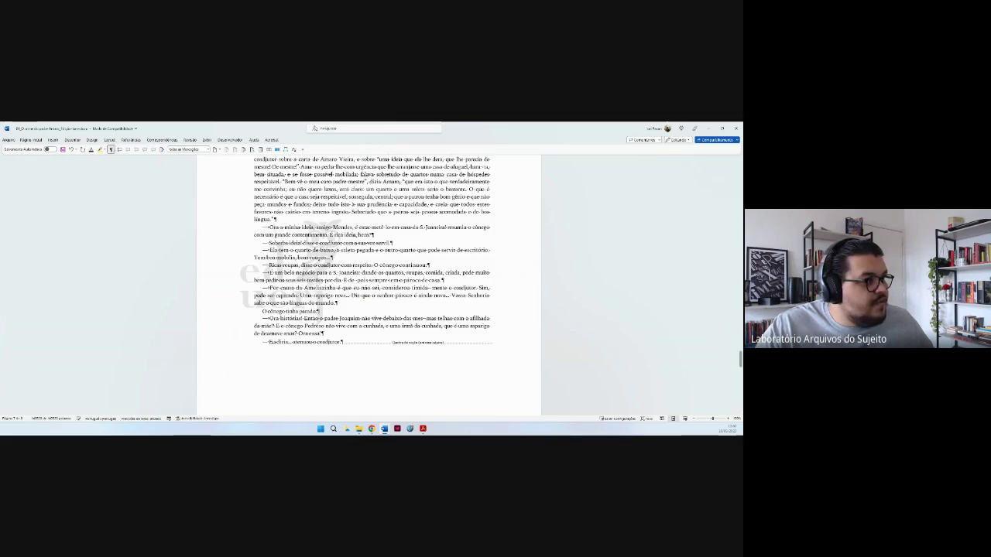
{"action": "scroll", "coordinate": [369, 286], "scroll_direction": "up", "scroll_amount": 3}
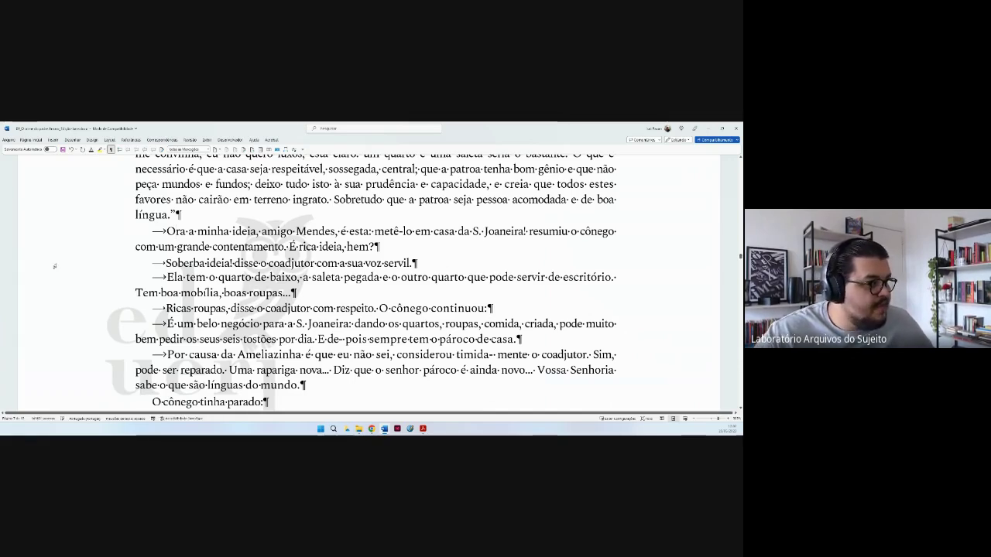
{"action": "key", "text": "Return"}
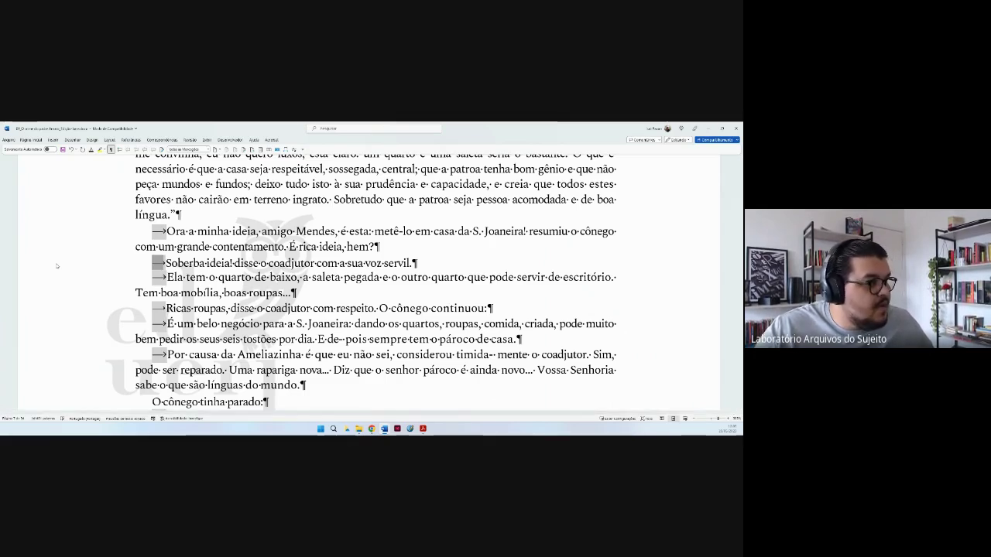
{"action": "left_click", "coordinate": [286, 293]}
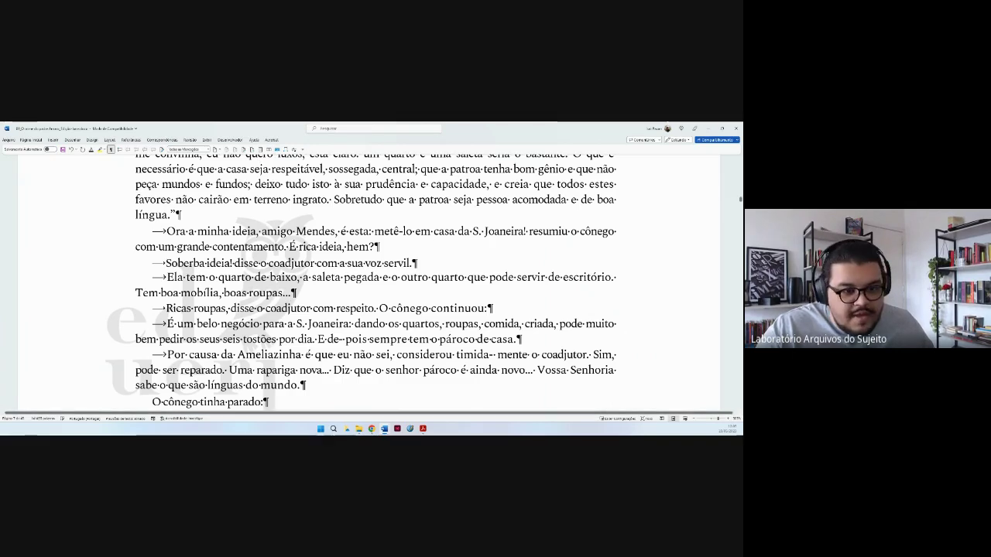
{"action": "left_click_drag", "start_coordinate": [716, 418], "coordinate": [694, 420]}
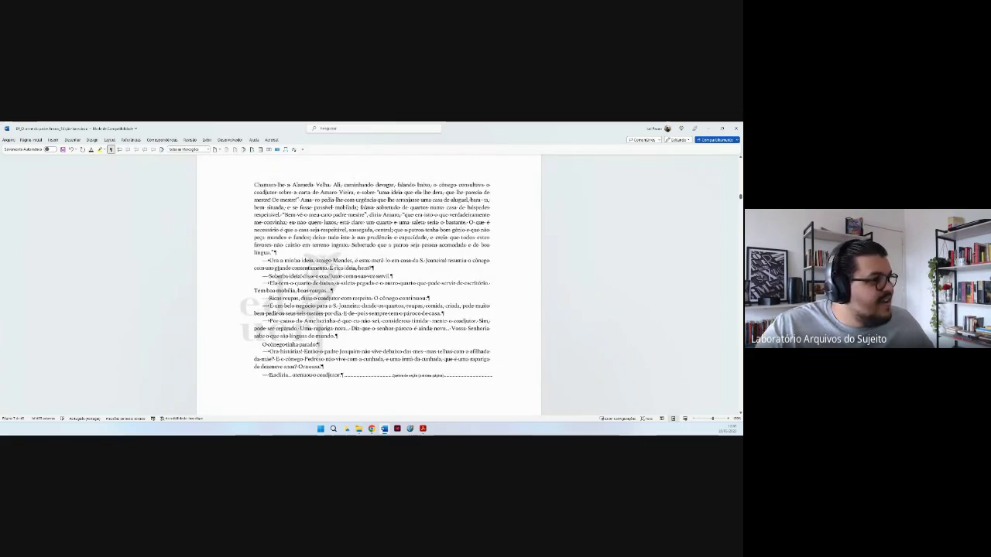
Open Visual Basic from Desenvolvedor, close the NewMacros window and move the editor right.
{"action": "left_click", "coordinate": [233, 140]}
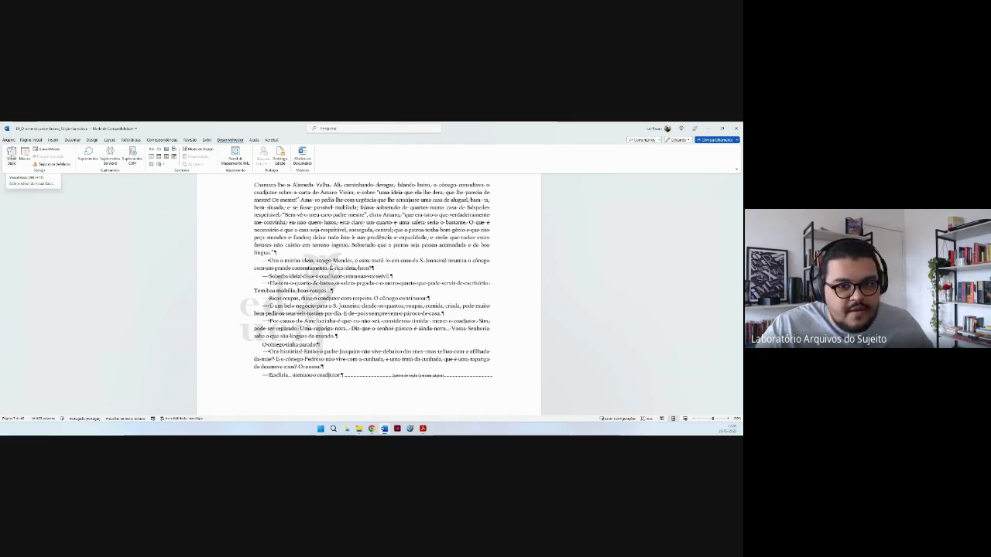
{"action": "left_click", "coordinate": [11, 155]}
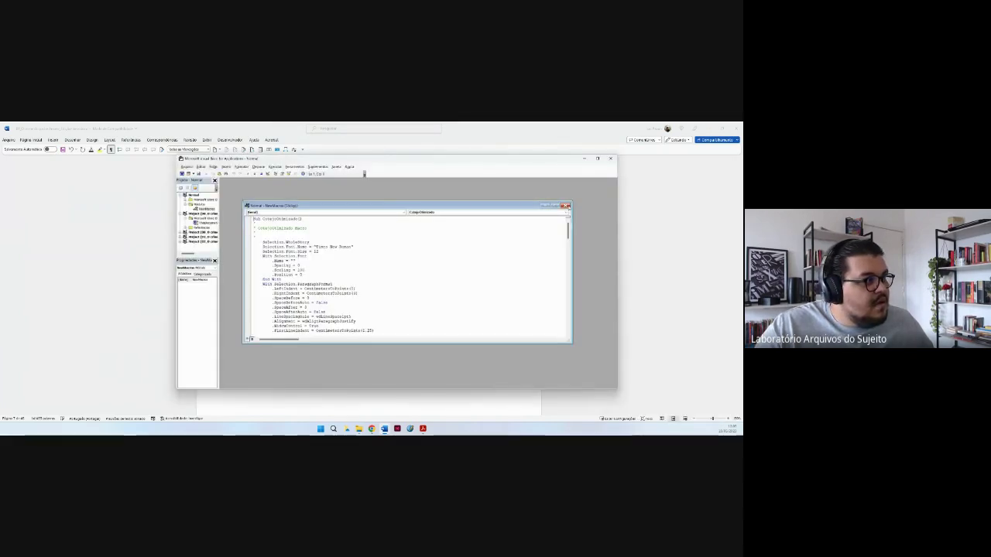
{"action": "left_click", "coordinate": [567, 205]}
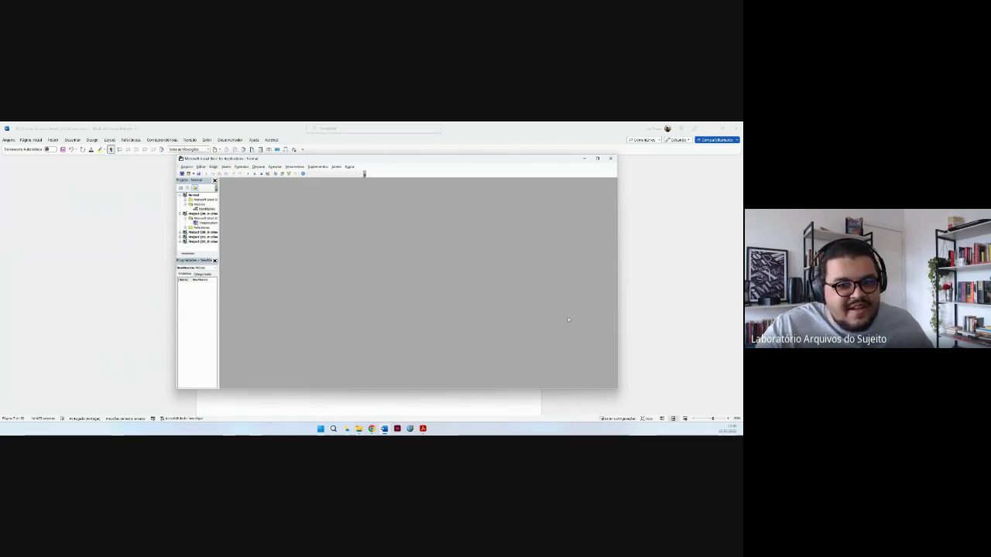
{"action": "left_click_drag", "start_coordinate": [413, 162], "coordinate": [529, 170]}
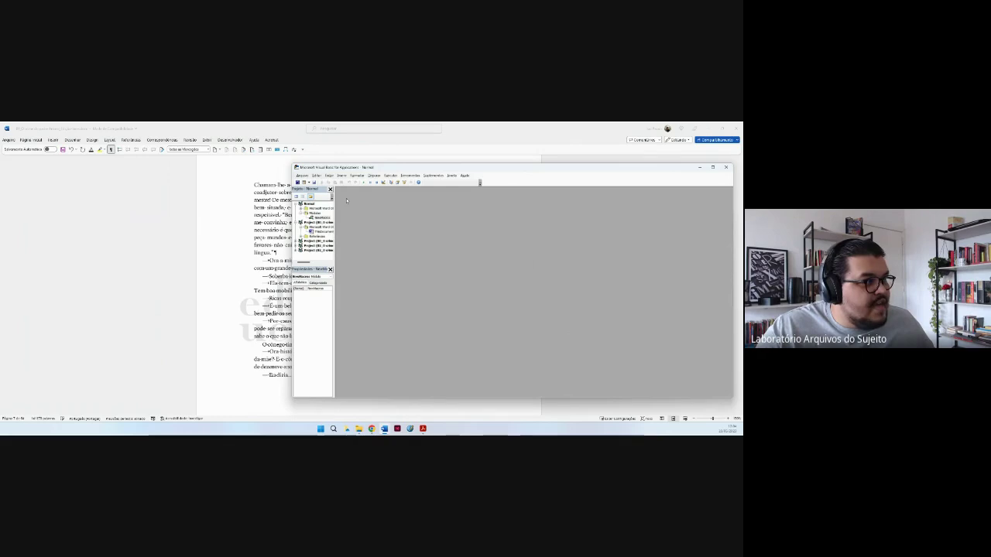
Insert a new module via Inserir > Módulo and paste the ConvertListsToText Sub.
{"action": "left_click", "coordinate": [341, 176]}
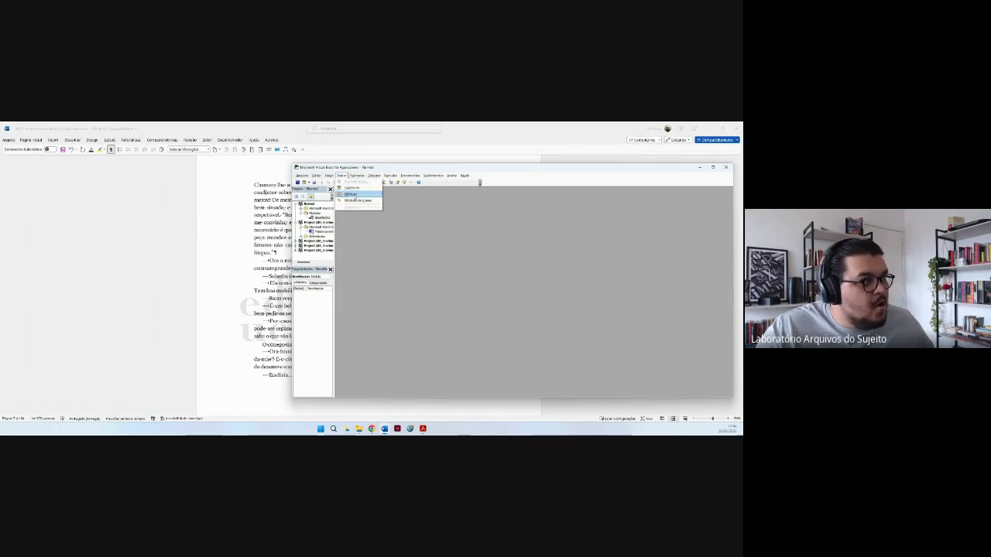
{"action": "left_click", "coordinate": [350, 194]}
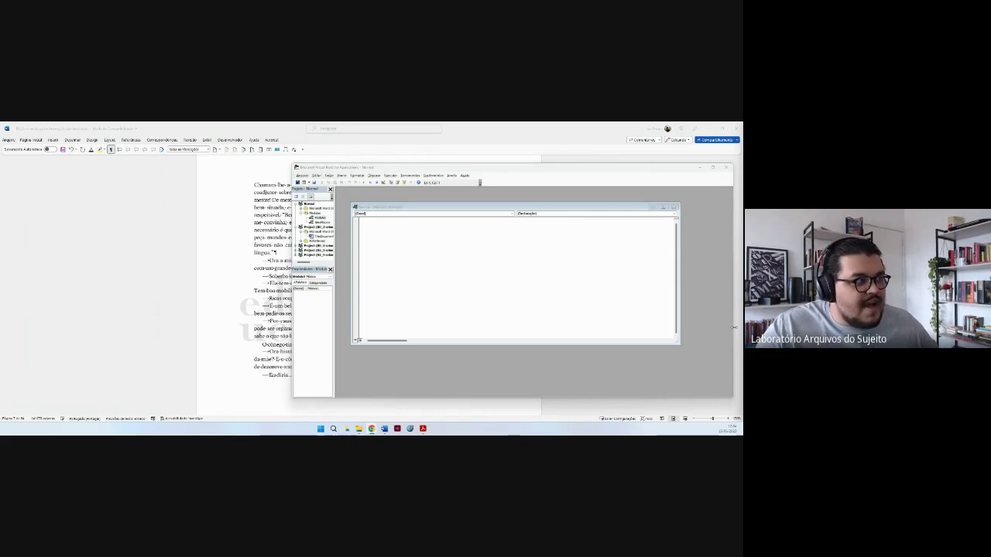
{"action": "left_click", "coordinate": [545, 246]}
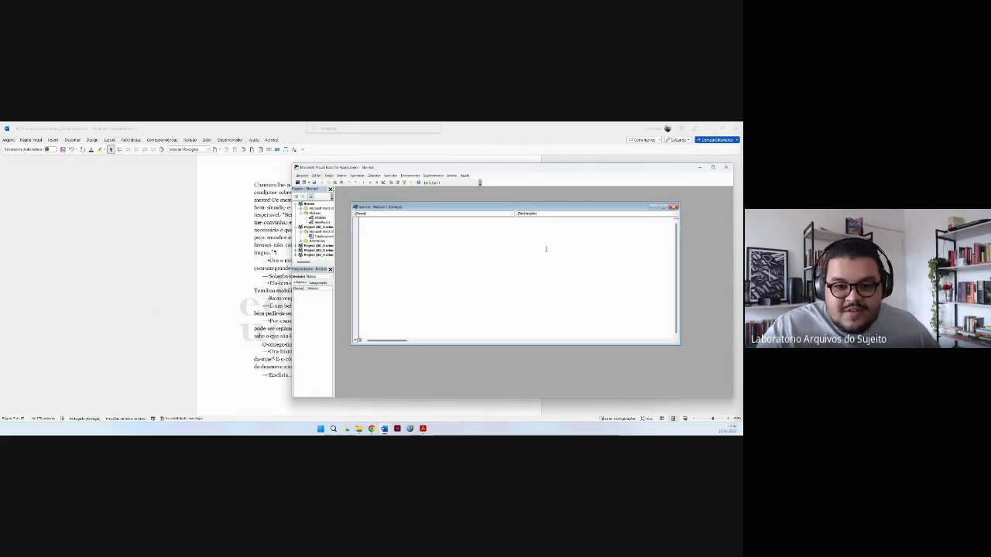
{"action": "type", "text": "Sub ConvertListsToText() ActiveDocument.ConvertNumbersToText End Sub"}
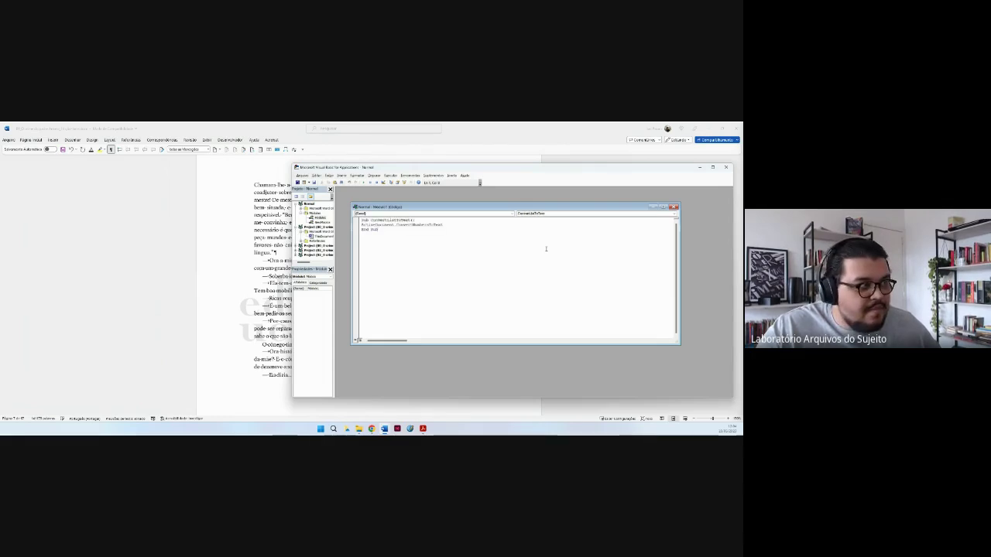
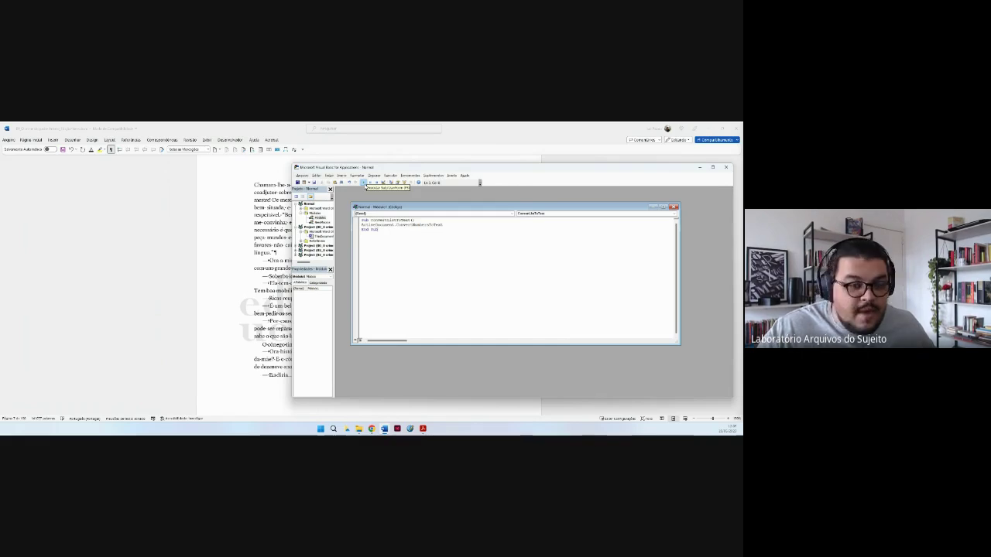
Run the list-conversion macro on the document and close the Module1 code window.
{"action": "left_click", "coordinate": [364, 182]}
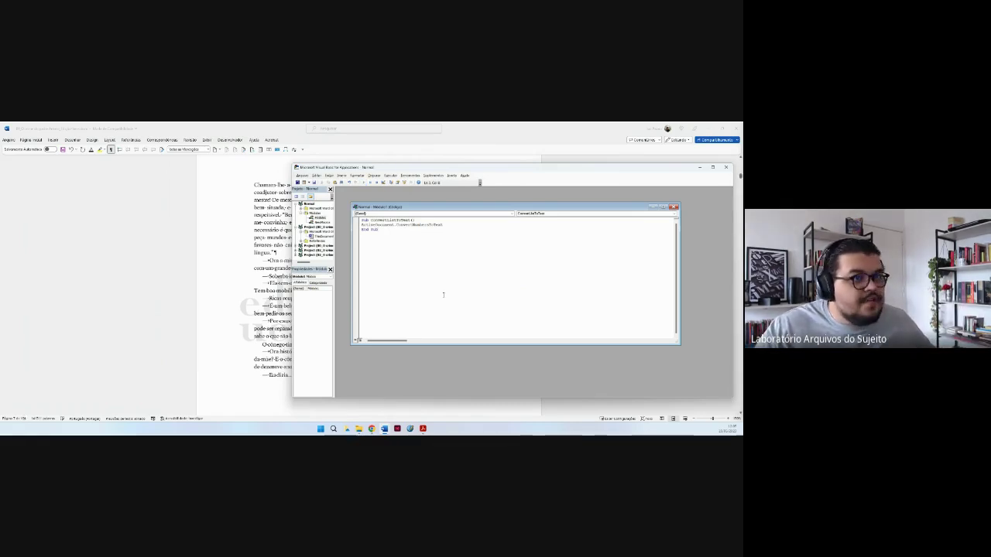
{"action": "left_click", "coordinate": [674, 207]}
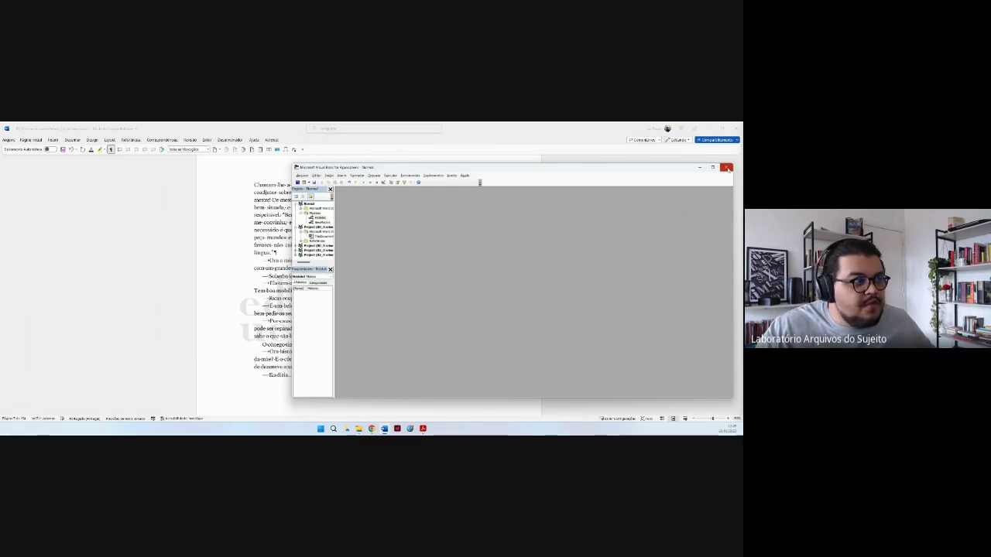
Leave the VBA editor, delete then restore the tab before 'Ora a minha ideia', and zoom back in.
{"action": "left_click", "coordinate": [726, 168]}
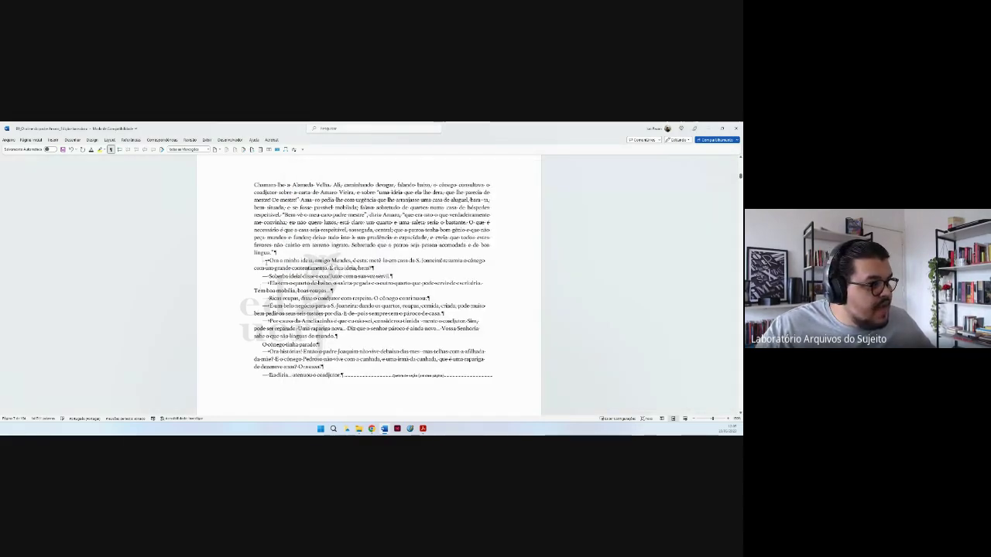
{"action": "scroll", "coordinate": [287, 182], "scroll_direction": "up", "scroll_amount": 4}
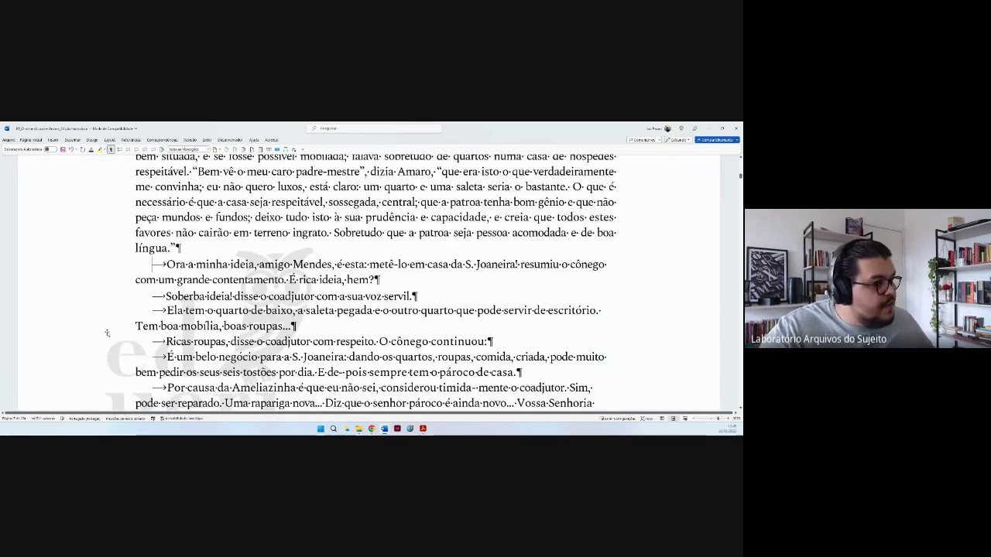
{"action": "key", "text": "shift+Right"}
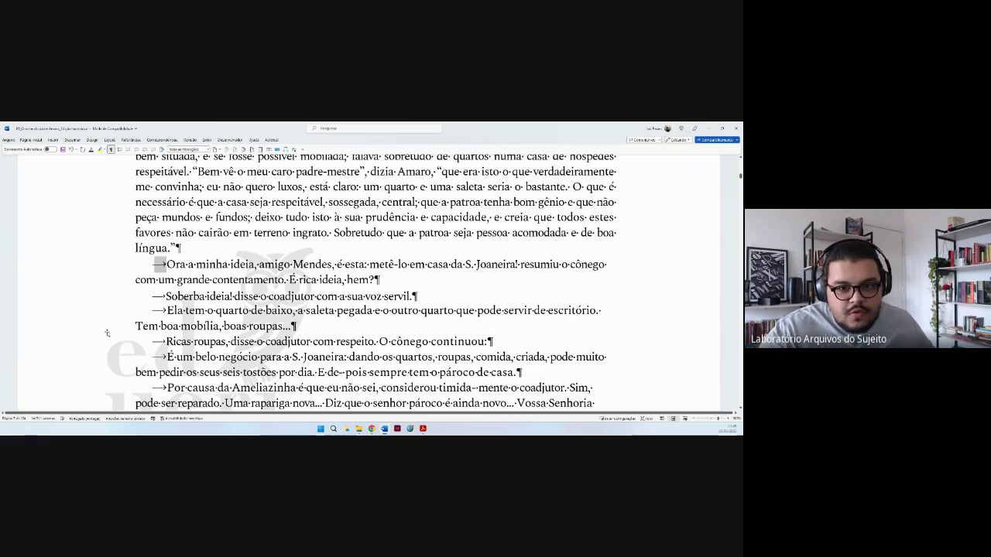
{"action": "key", "text": "Delete"}
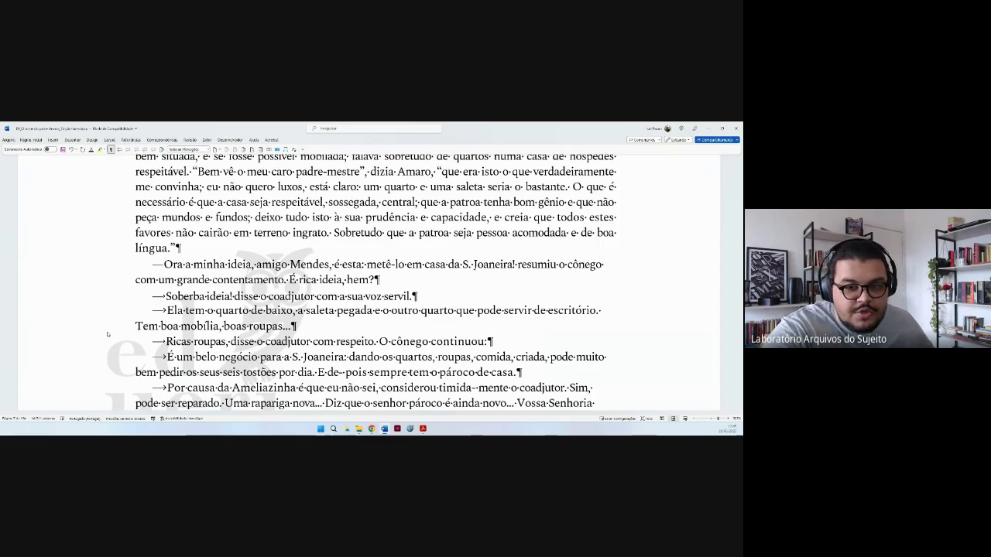
{"action": "key", "text": "ctrl+z"}
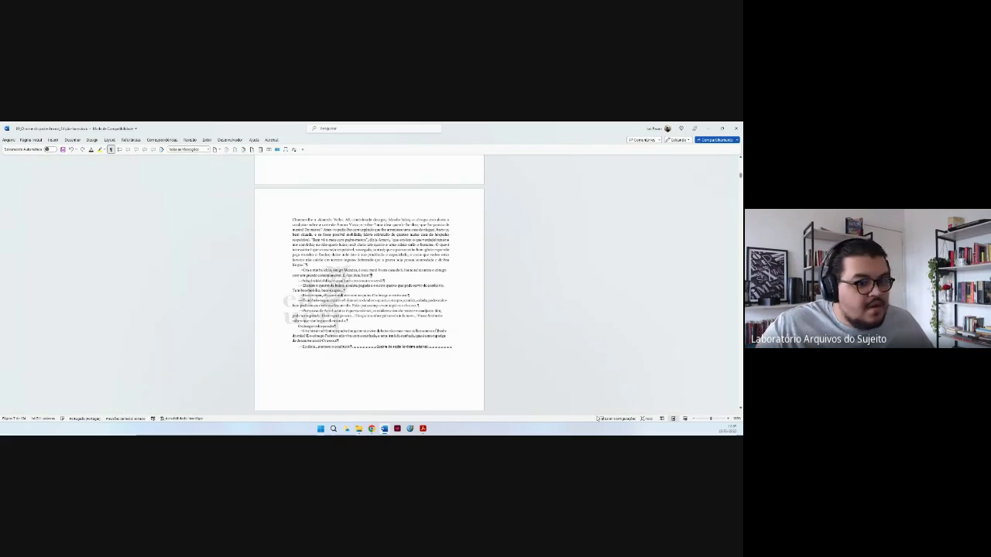
{"action": "scroll", "coordinate": [596, 418], "scroll_direction": "down", "scroll_amount": 5}
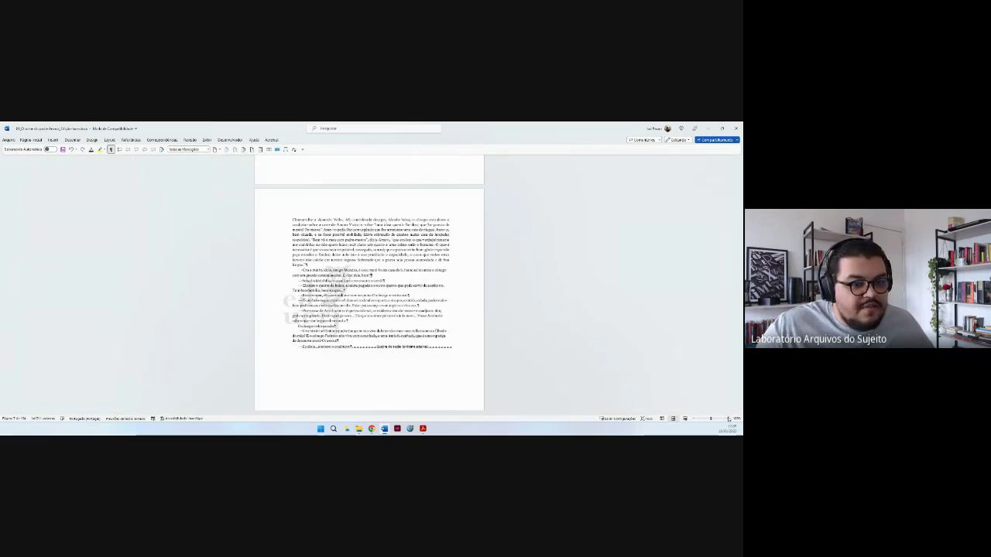
{"action": "left_click", "coordinate": [728, 418]}
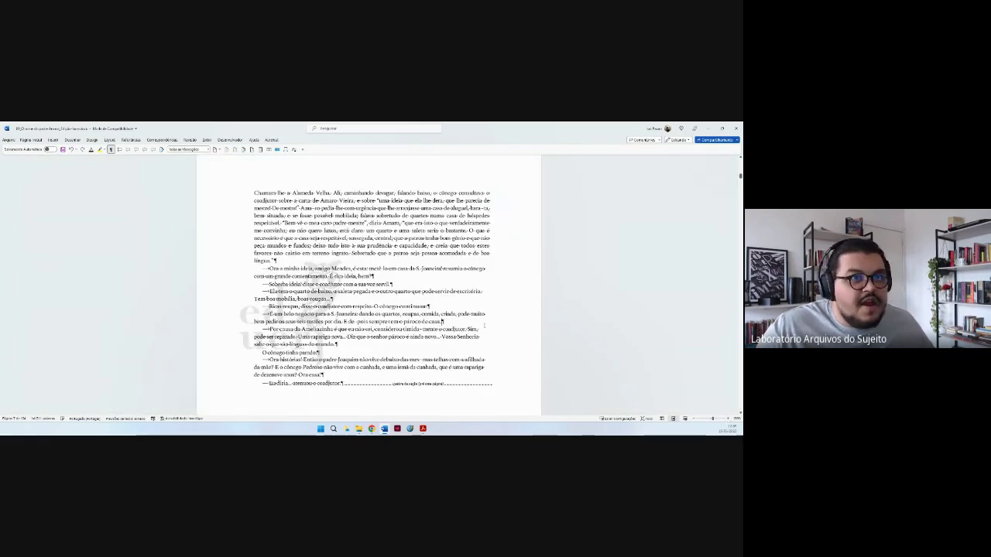
{"action": "left_click_drag", "start_coordinate": [740, 176], "coordinate": [740, 159]}
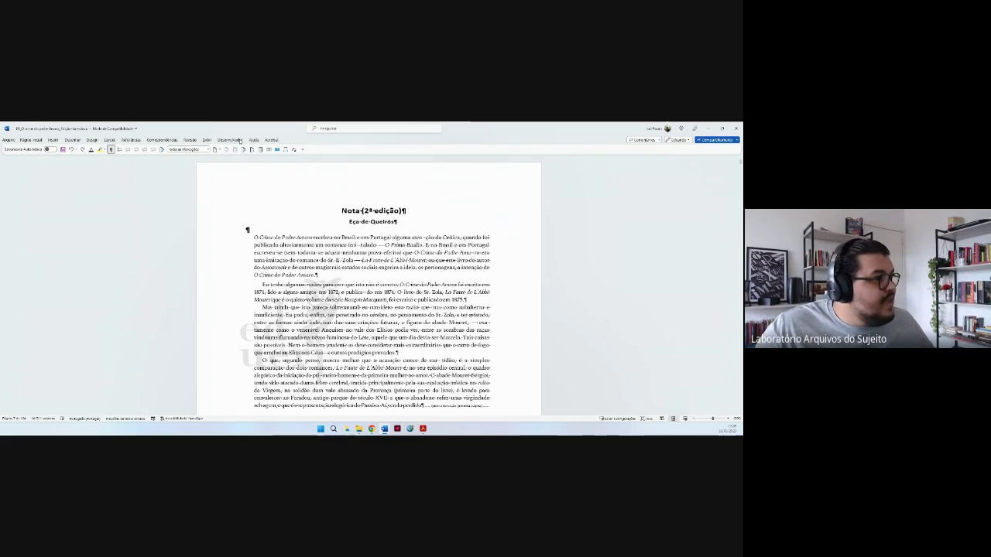
Expand the Desenvolvedor ribbon tab above the Nota (2ª edição) page.
{"action": "left_click", "coordinate": [229, 140]}
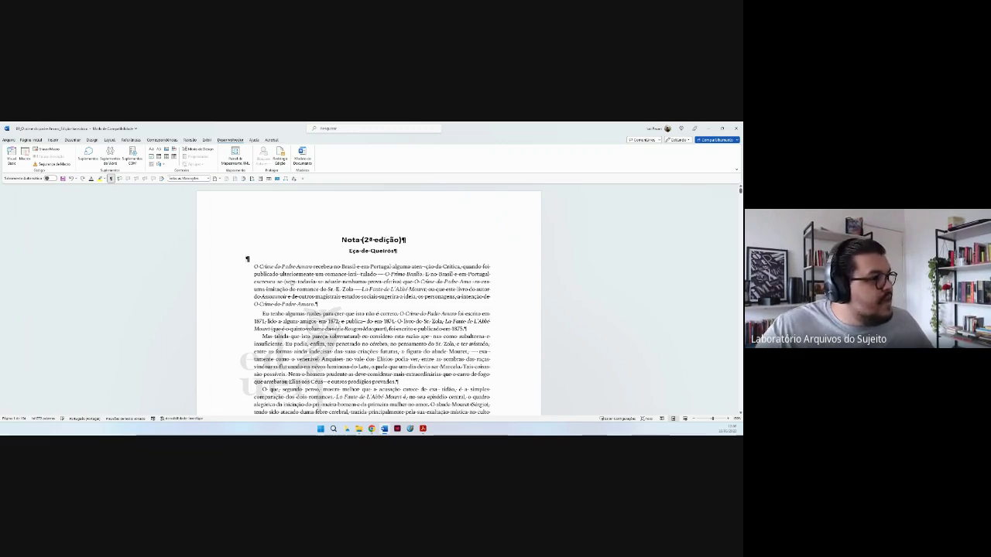
{"action": "left_click", "coordinate": [25, 155]}
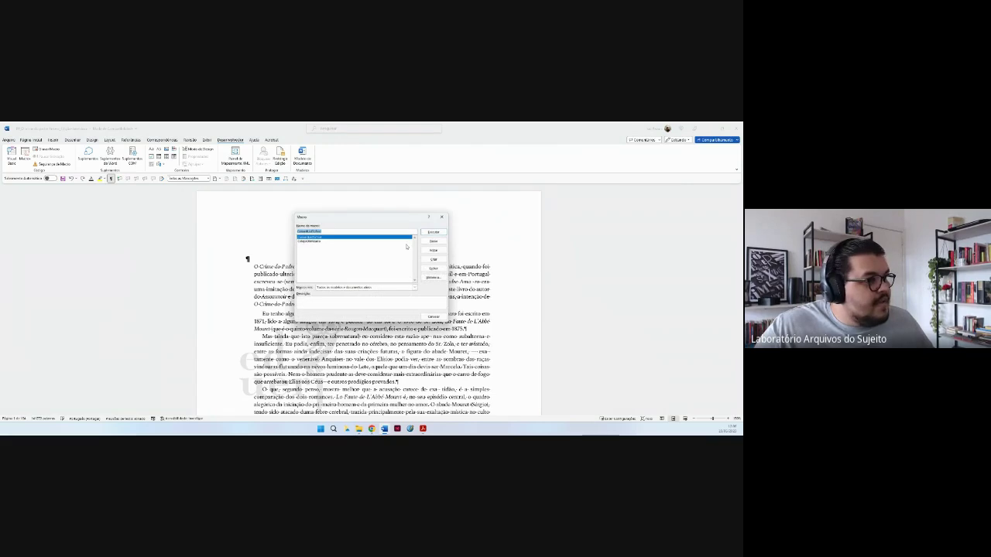
{"action": "left_click_drag", "start_coordinate": [343, 211], "coordinate": [368, 215]}
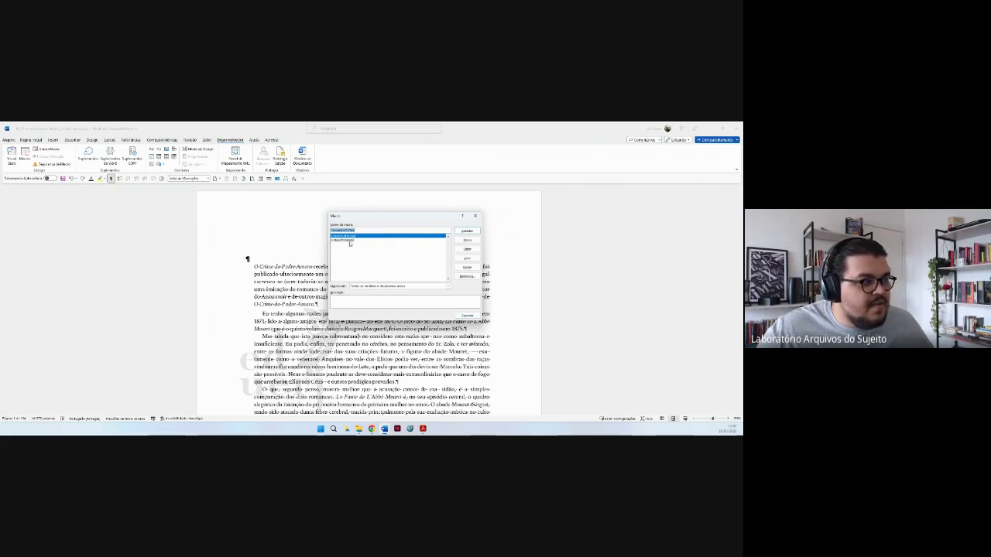
{"action": "left_click", "coordinate": [355, 240]}
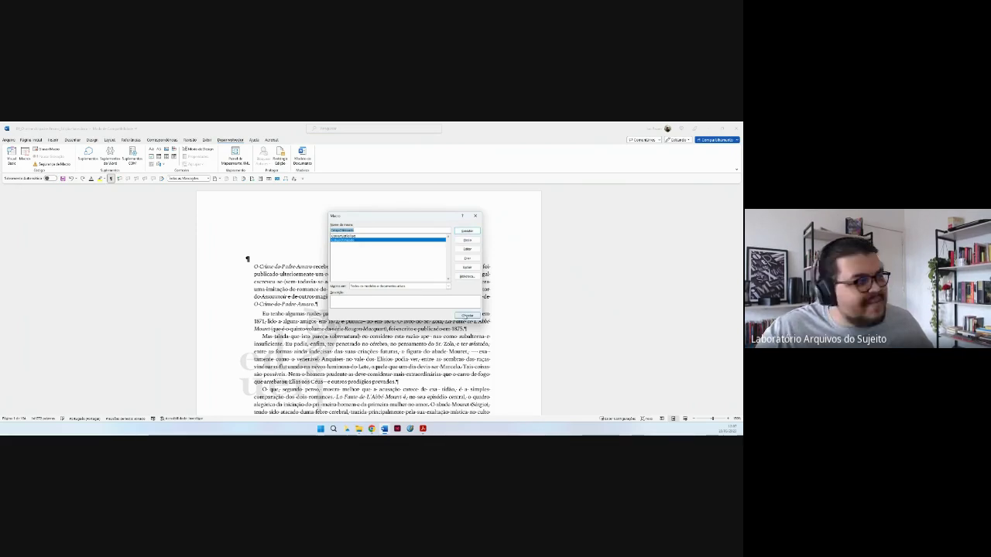
{"action": "left_click", "coordinate": [467, 316]}
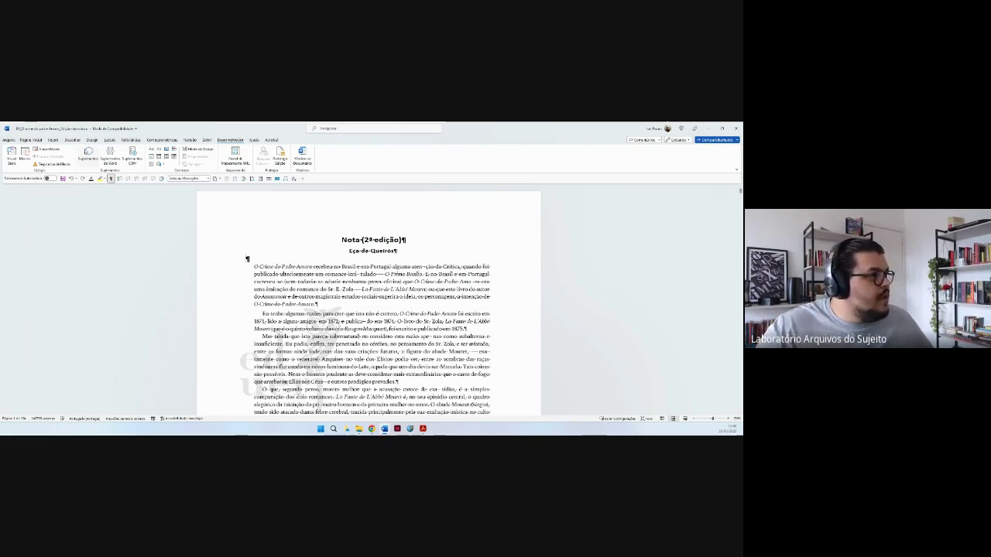
Switch to Página Inicial, then open and cancel Localizar e substituir without replacing anything.
{"action": "key", "text": "alt+h"}
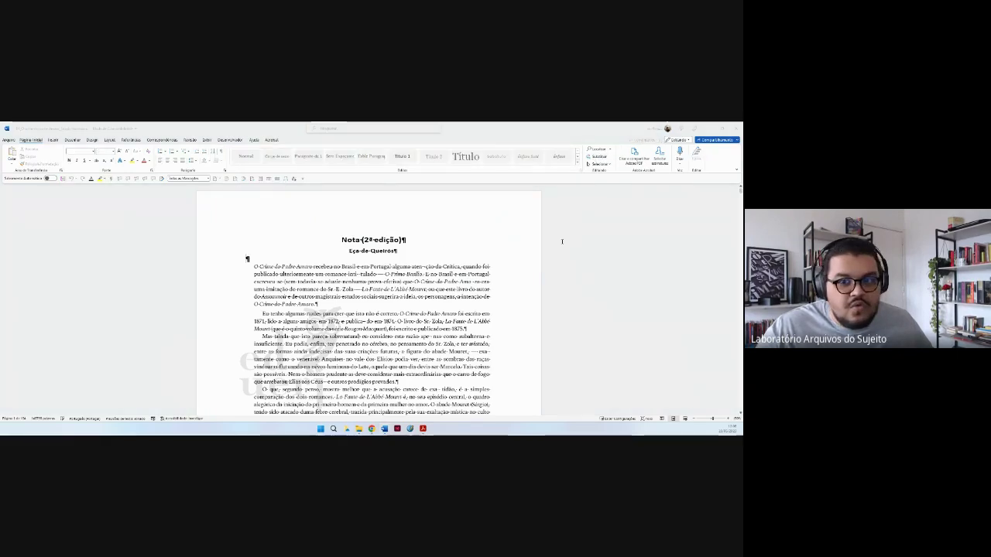
{"action": "key", "text": "ctrl+h"}
{"action": "left_click_drag", "start_coordinate": [556, 176], "coordinate": [494, 199]}
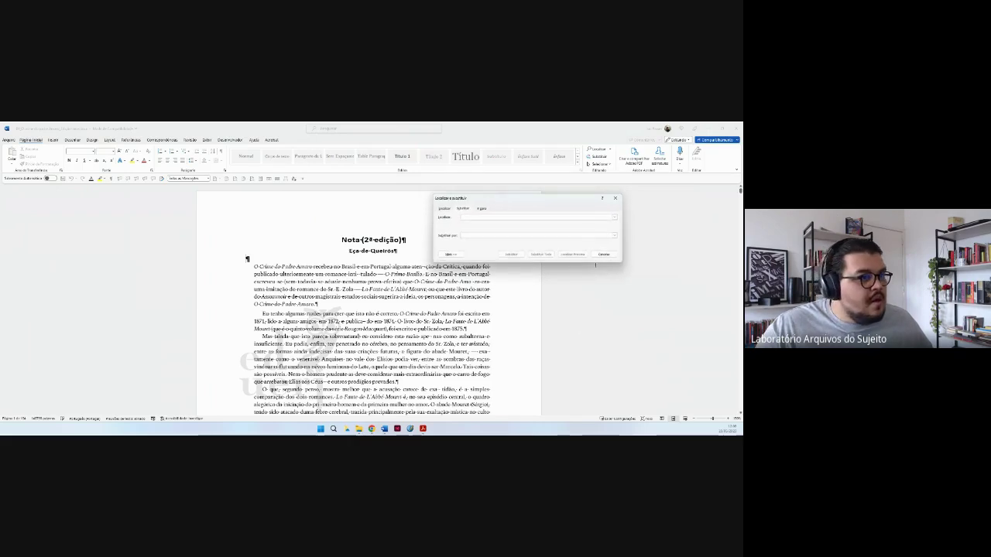
{"action": "left_click", "coordinate": [611, 253]}
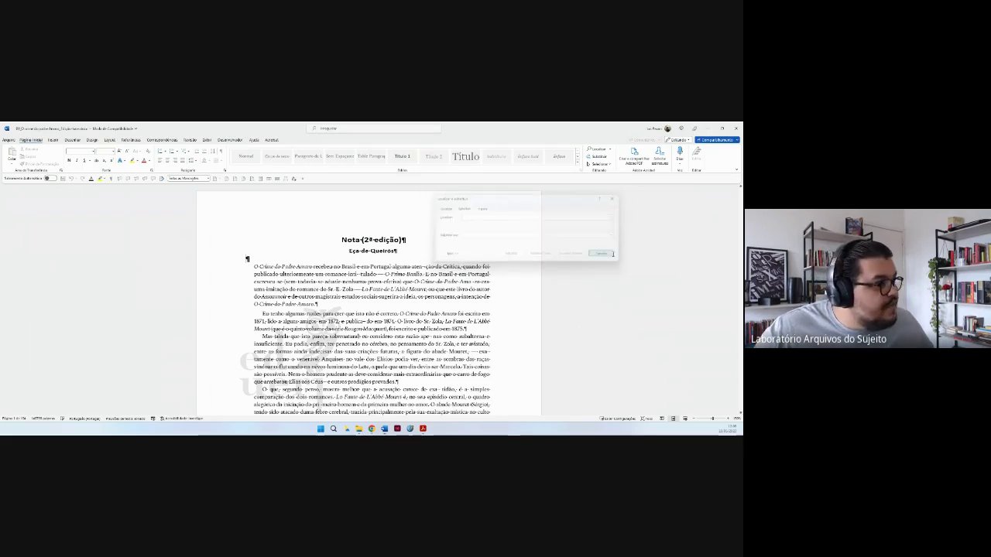
Inspect the hyphen in 'aten--ção', then select and deselect the author line 'Eça de Queirós'.
{"action": "scroll", "coordinate": [489, 237], "scroll_direction": "up", "scroll_amount": 3, "text": "ctrl"}
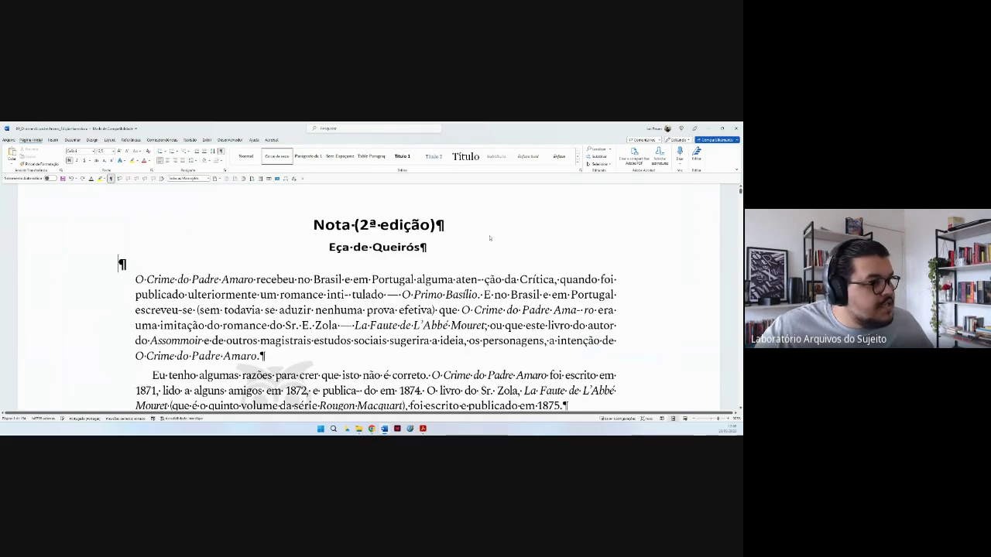
{"action": "middle_click", "coordinate": [489, 237]}
{"action": "middle_click", "coordinate": [489, 252]}
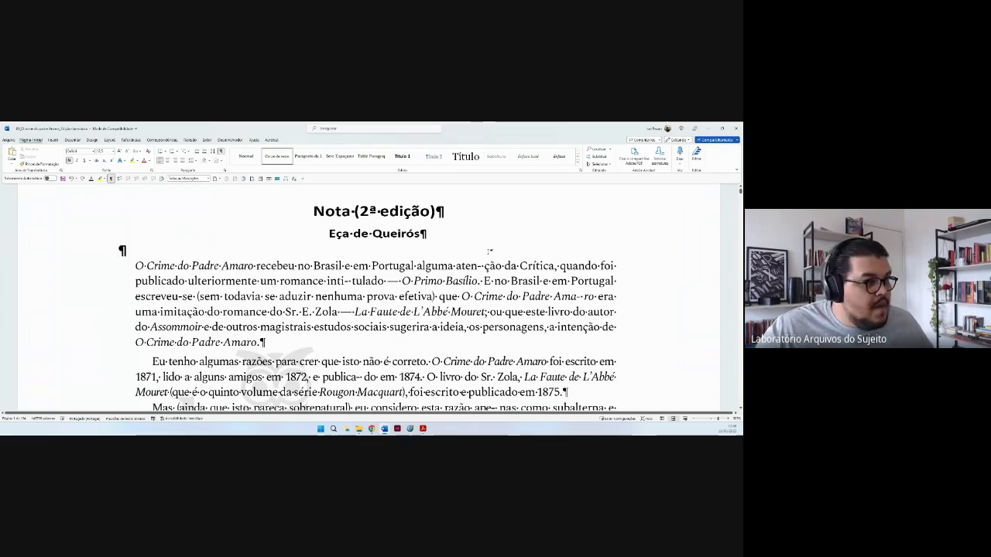
{"action": "left_click_drag", "start_coordinate": [485, 265], "coordinate": [475, 265]}
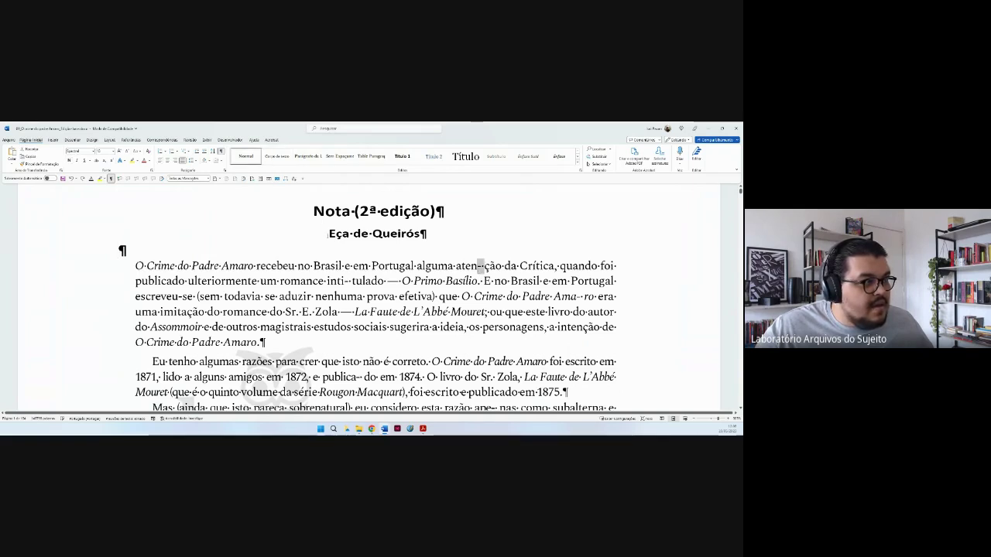
{"action": "triple_click", "coordinate": [330, 234]}
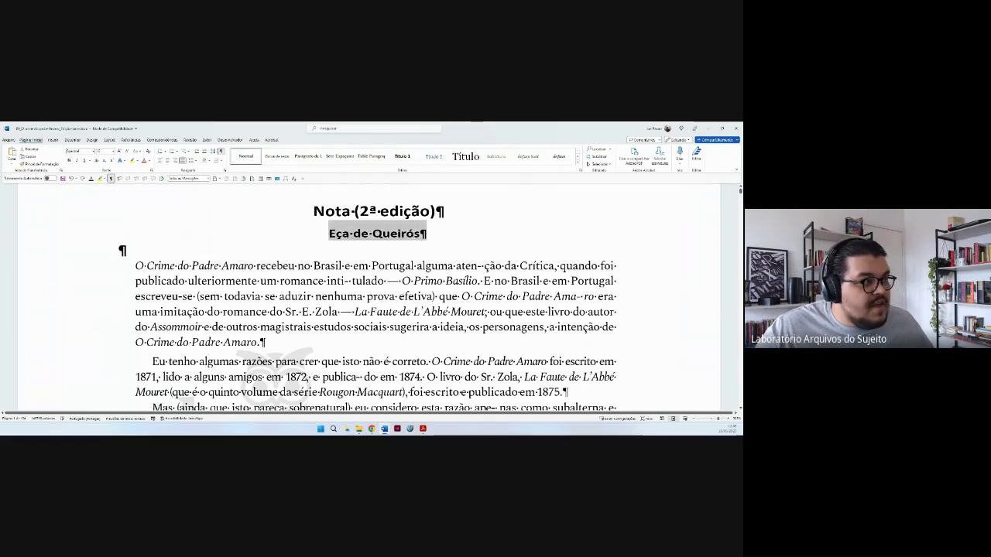
{"action": "left_click", "coordinate": [330, 234]}
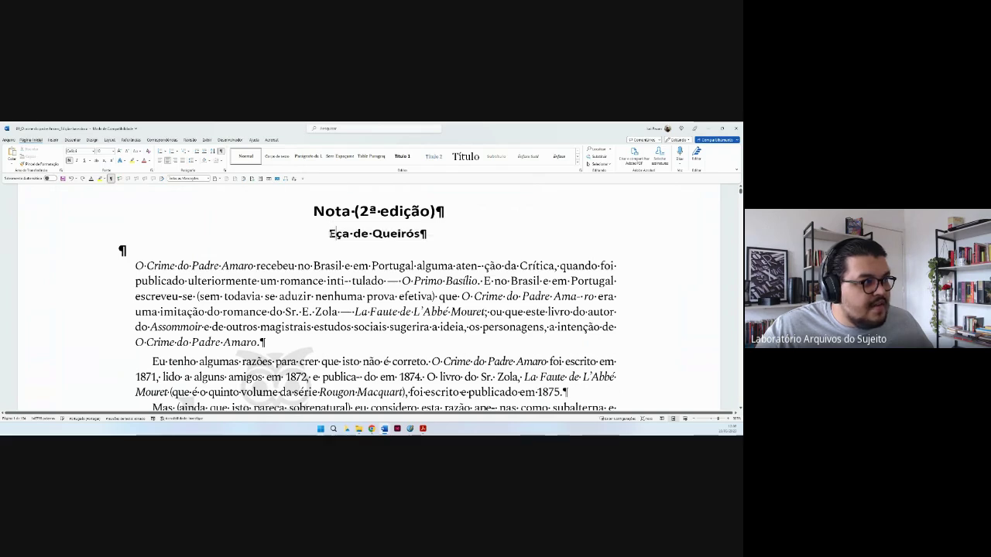
{"action": "left_click_drag", "start_coordinate": [334, 233], "coordinate": [428, 238]}
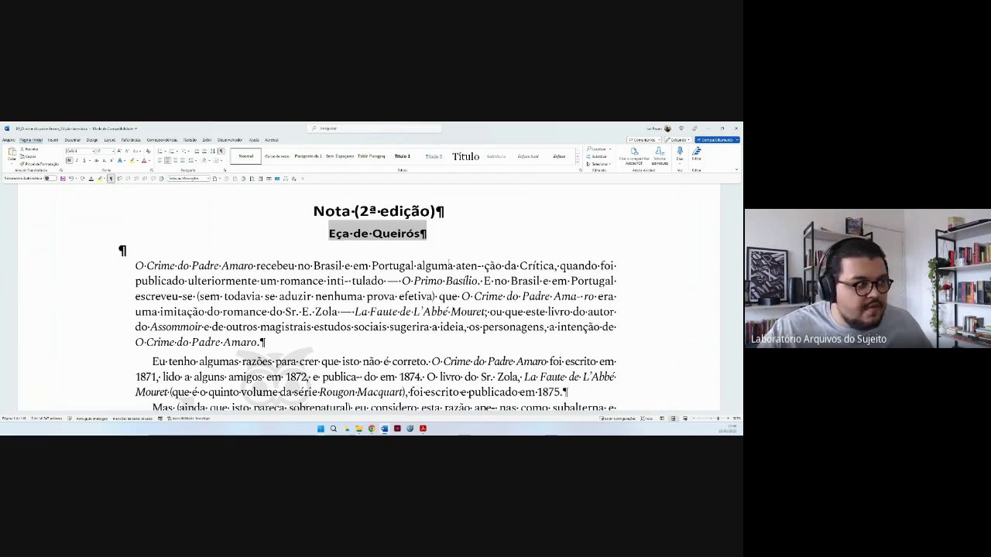
{"action": "left_click", "coordinate": [431, 256]}
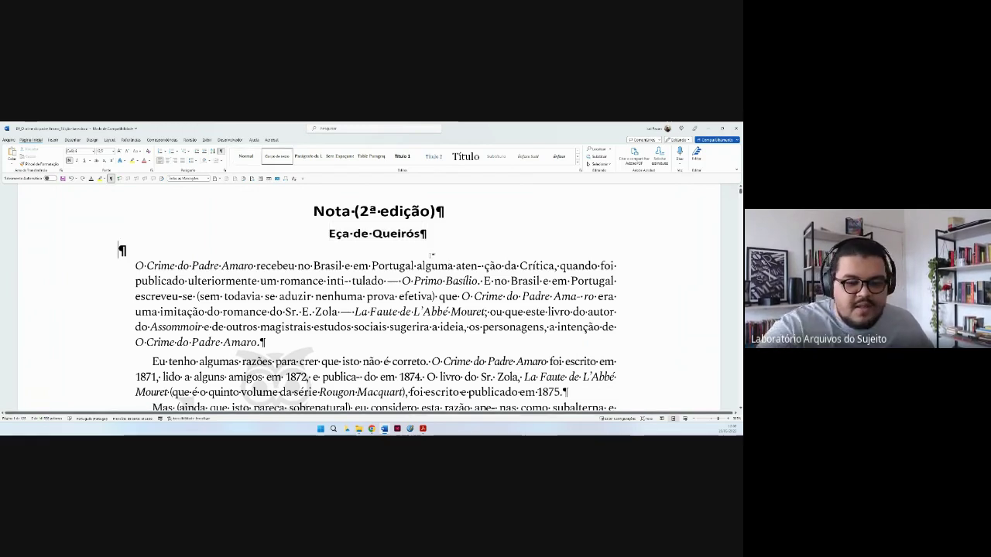
Enlarge the whole document's font size, set it in Times New Roman, and open the Fonte dialog.
{"action": "key", "text": "ctrl+a"}
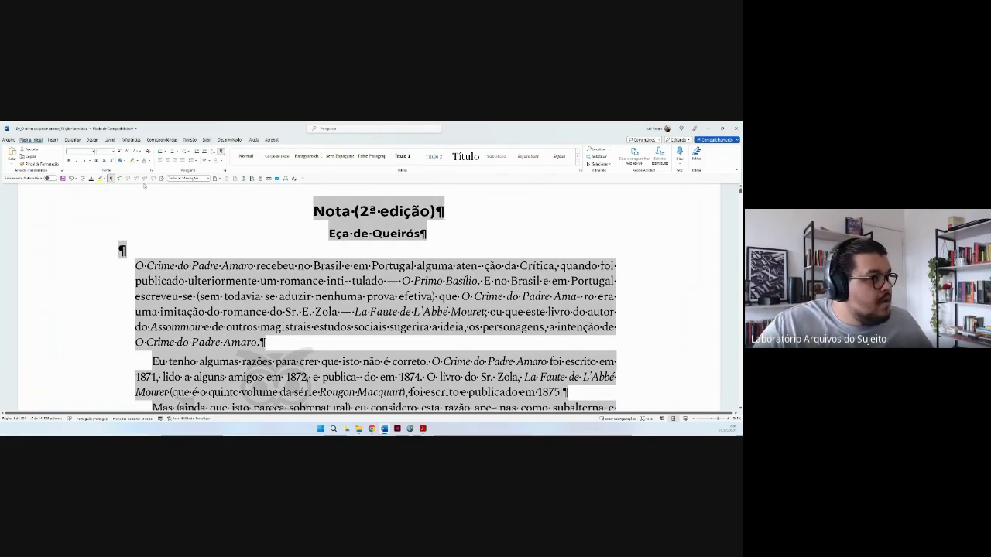
{"action": "left_click", "coordinate": [113, 150]}
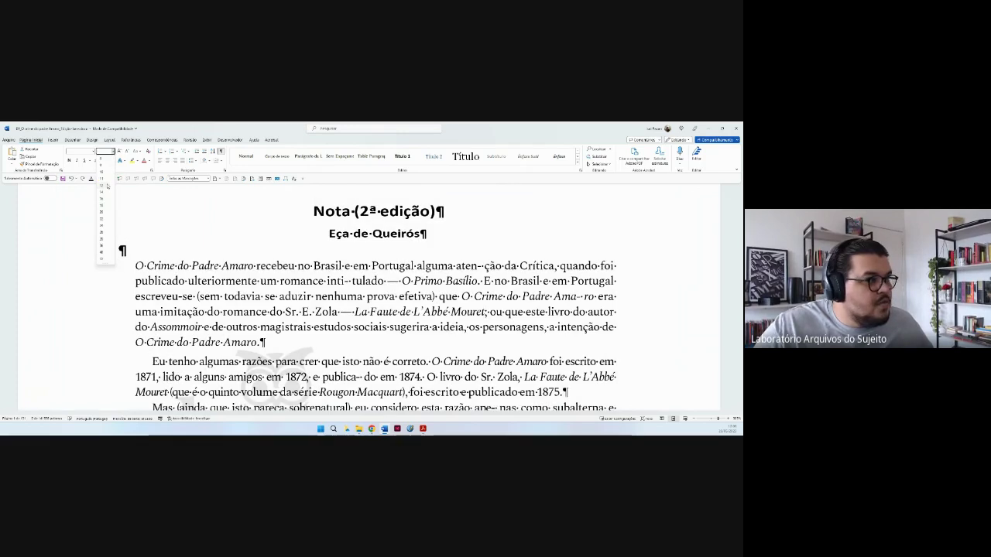
{"action": "left_click", "coordinate": [101, 193]}
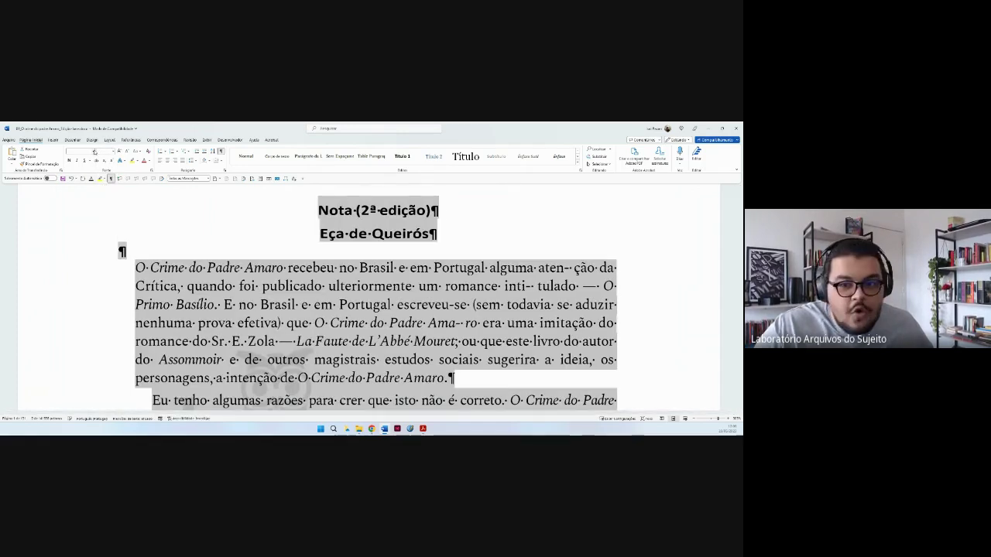
{"action": "left_click", "coordinate": [94, 151]}
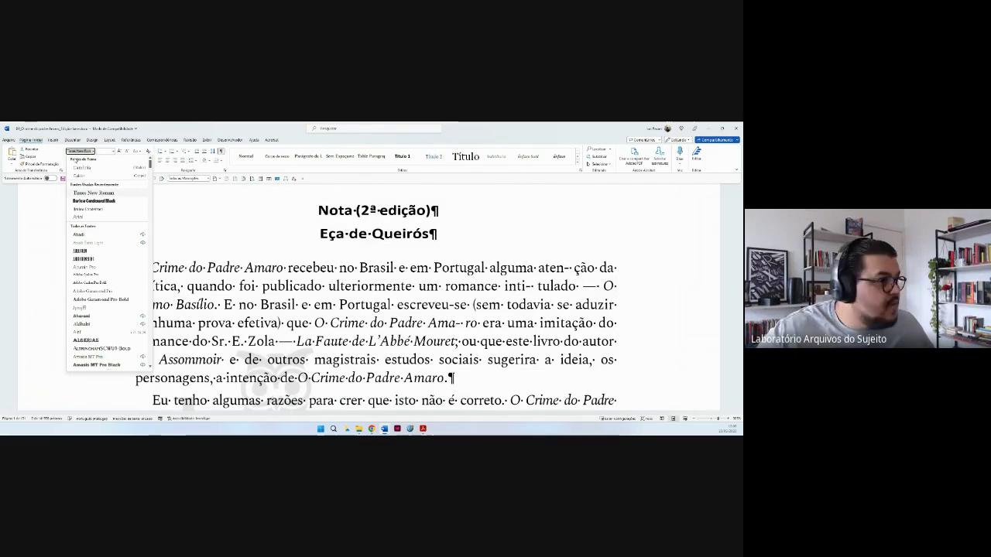
{"action": "left_click", "coordinate": [101, 193]}
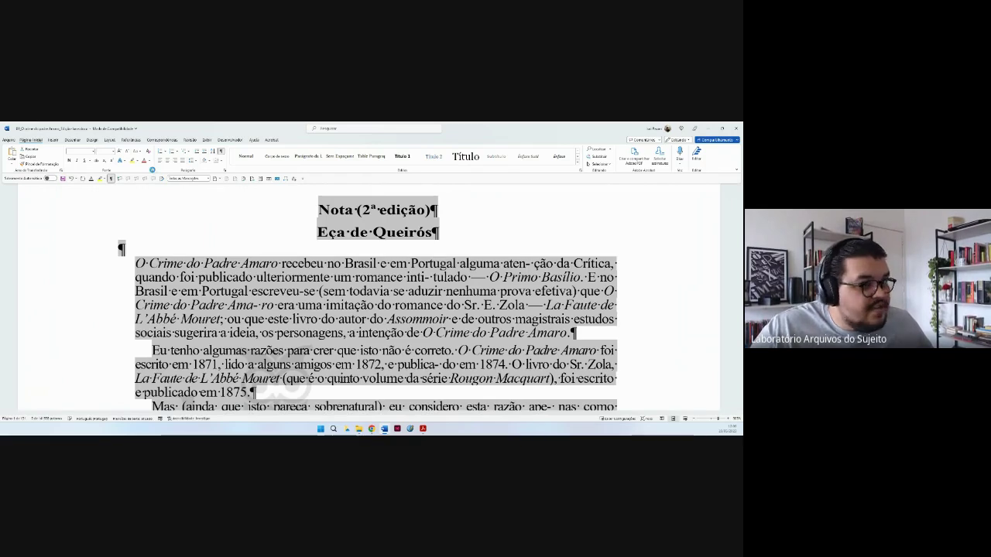
{"action": "key", "text": "ctrl+d"}
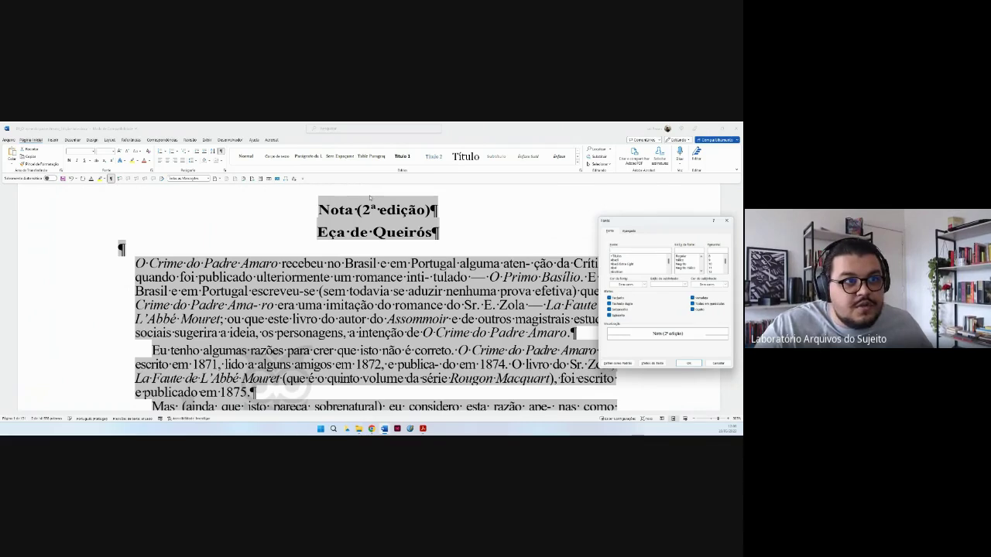
Choose new Escala, Espaçamento and Posição values in Fonte's Avançado tab and apply them.
{"action": "left_click_drag", "start_coordinate": [637, 220], "coordinate": [483, 215]}
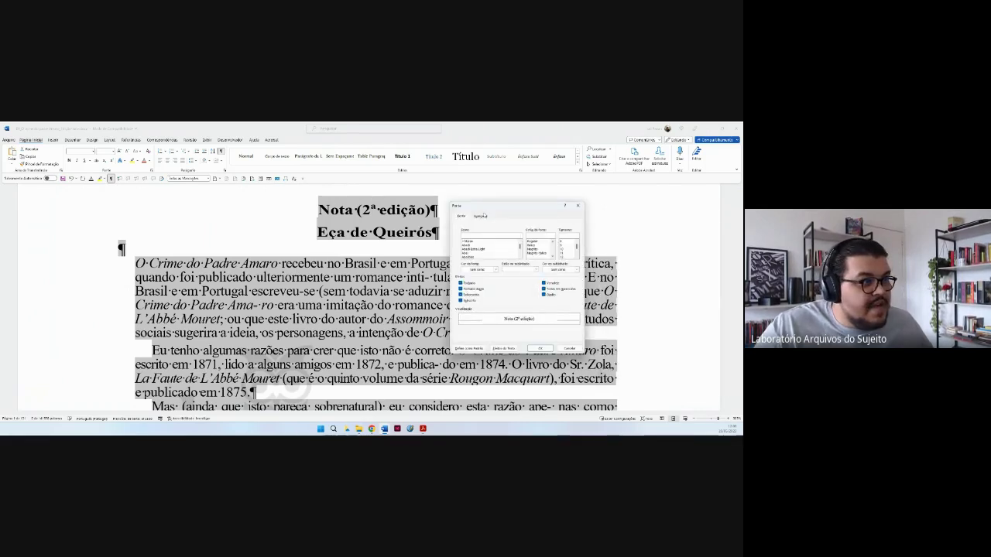
{"action": "left_click", "coordinate": [480, 216]}
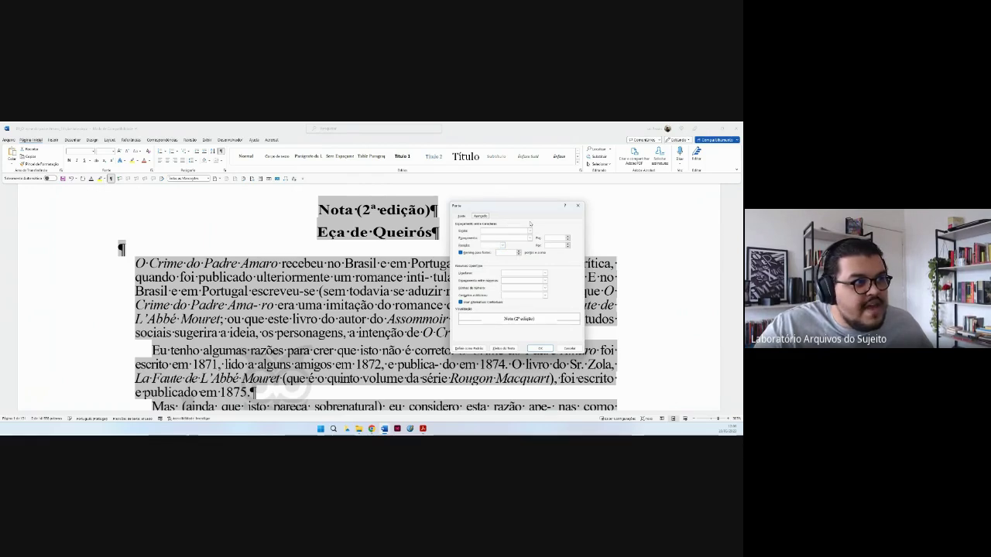
{"action": "left_click", "coordinate": [529, 231]}
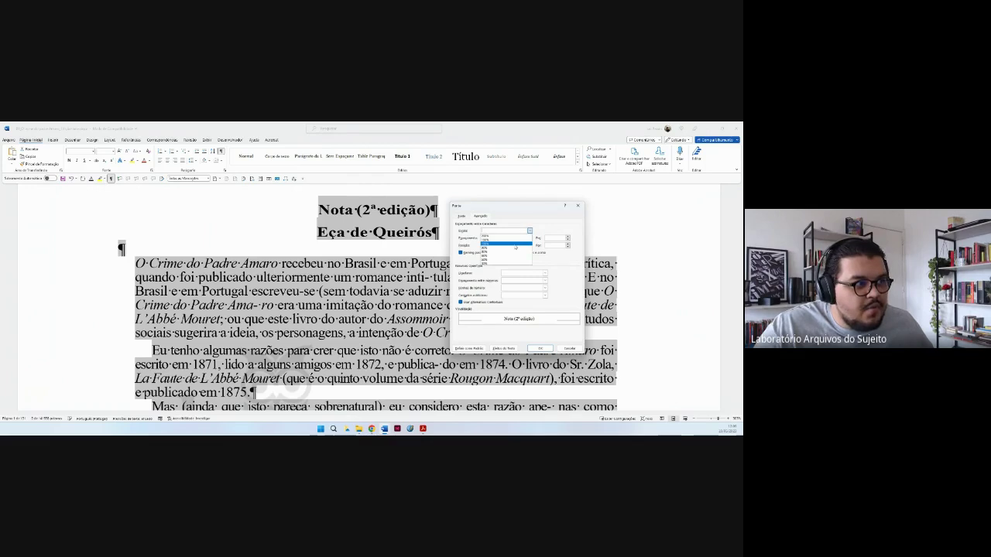
{"action": "left_click", "coordinate": [515, 245]}
{"action": "left_click", "coordinate": [529, 237]}
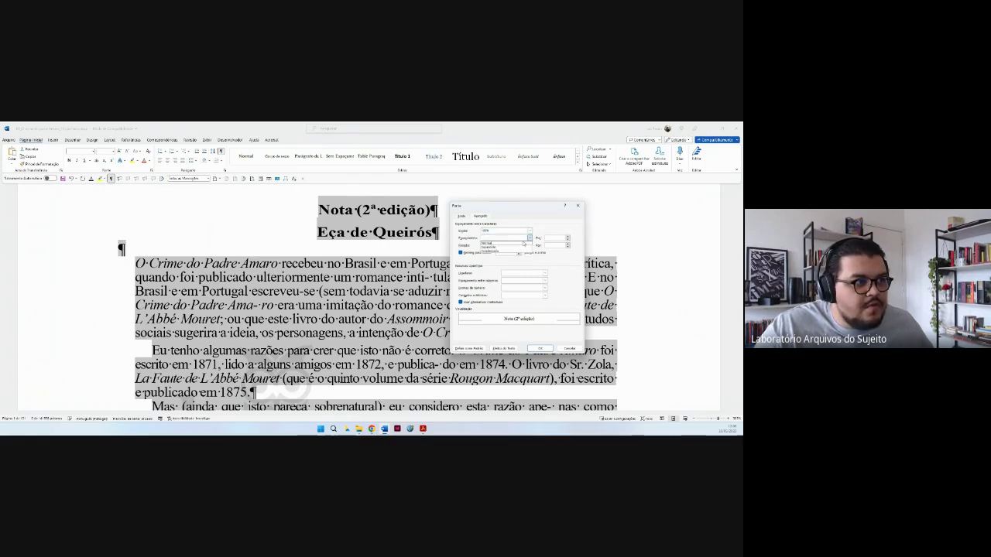
{"action": "left_click", "coordinate": [505, 247]}
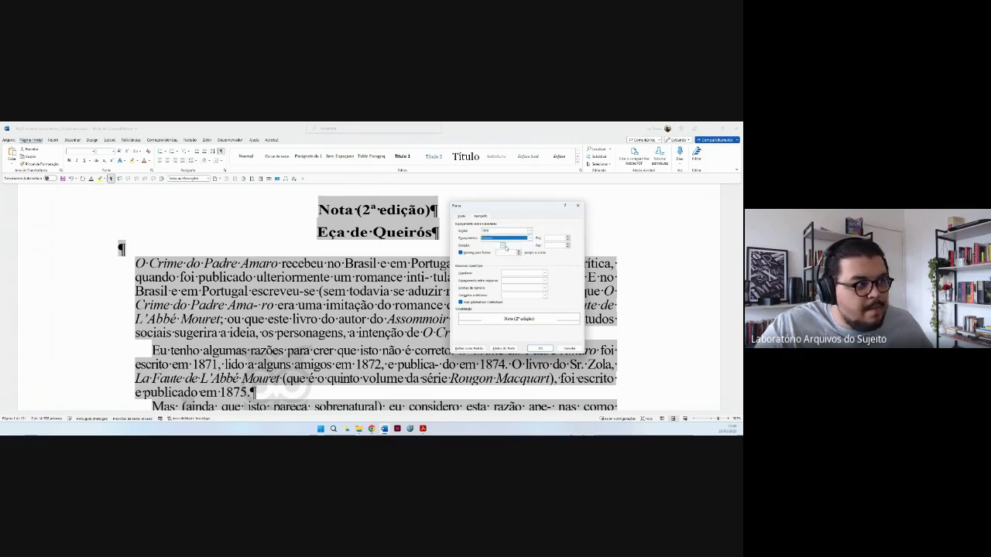
{"action": "left_click", "coordinate": [502, 246]}
{"action": "left_click", "coordinate": [495, 254]}
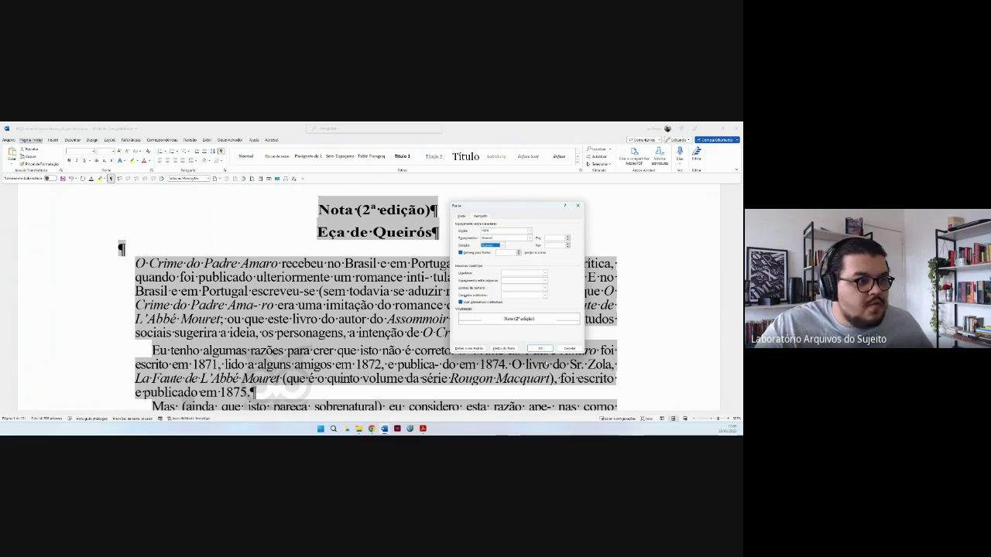
{"action": "left_click", "coordinate": [541, 349]}
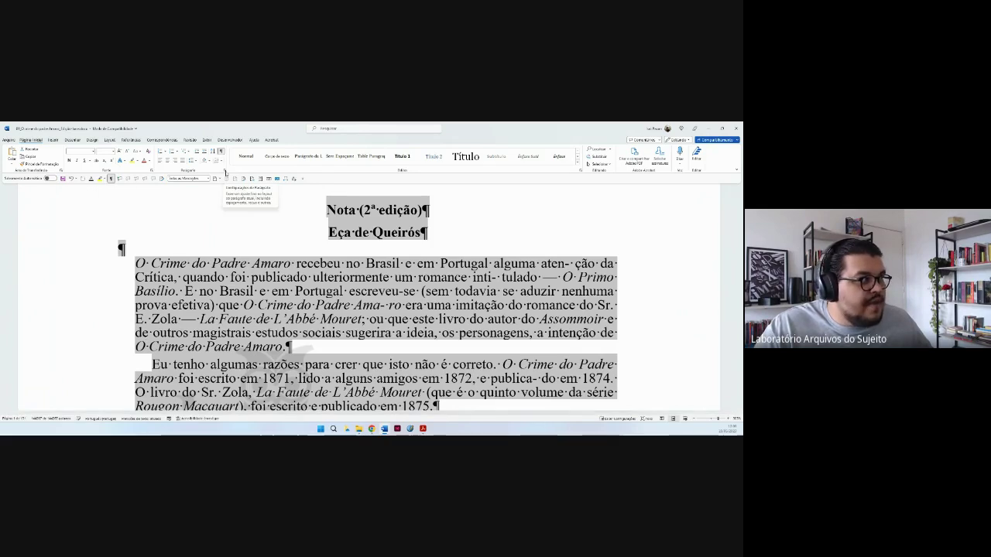
Open the Parágrafo dialog, set Alinhamento to Justificada, and edit the indent and spacing before/after fields.
{"action": "left_click", "coordinate": [225, 173]}
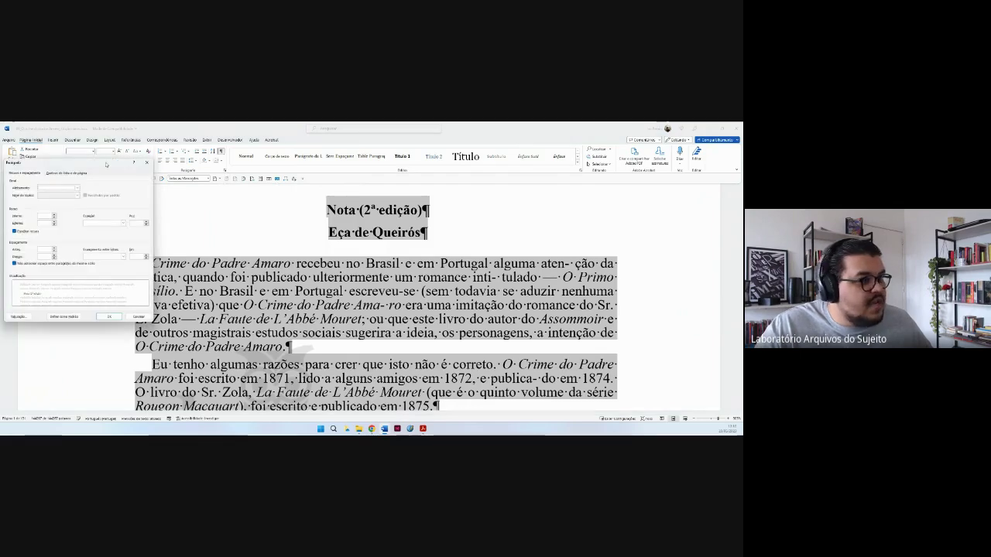
{"action": "left_click_drag", "start_coordinate": [105, 164], "coordinate": [625, 199]}
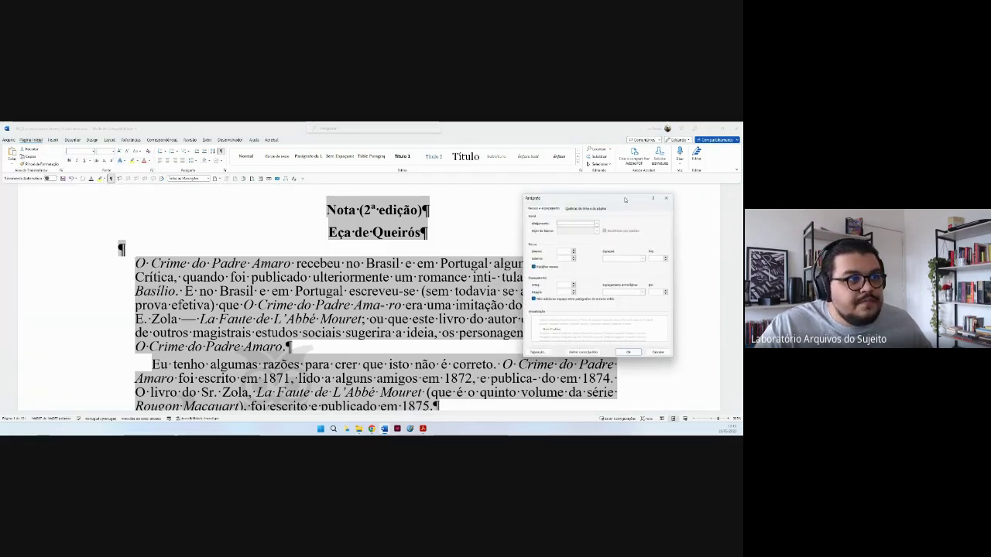
{"action": "left_click", "coordinate": [595, 223]}
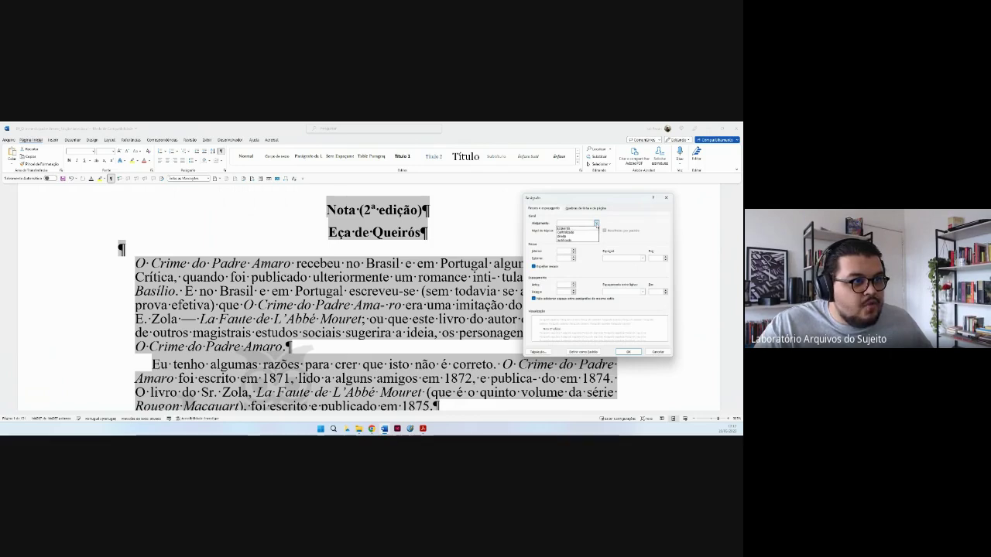
{"action": "left_click", "coordinate": [581, 240]}
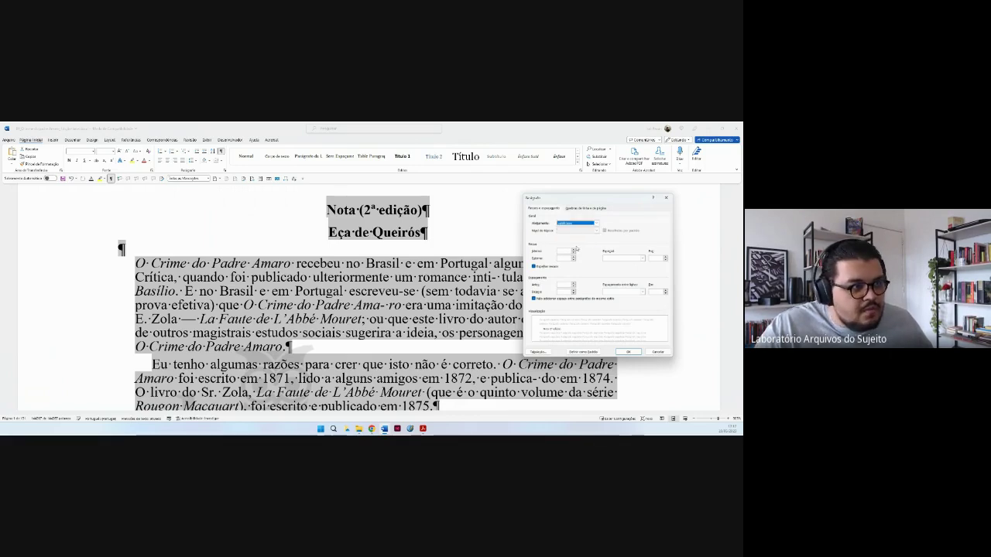
{"action": "left_click", "coordinate": [573, 253]}
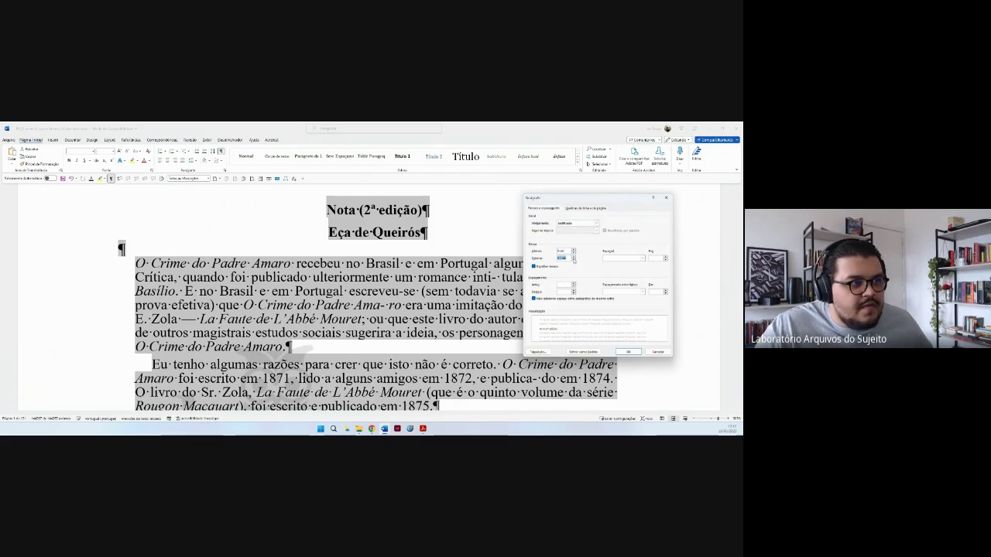
{"action": "left_click", "coordinate": [574, 285]}
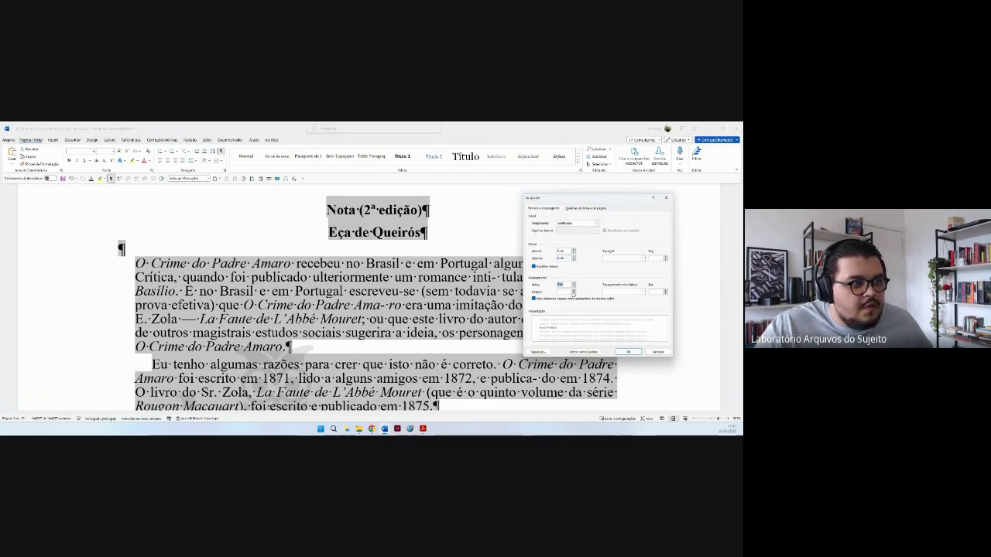
{"action": "left_click", "coordinate": [574, 293]}
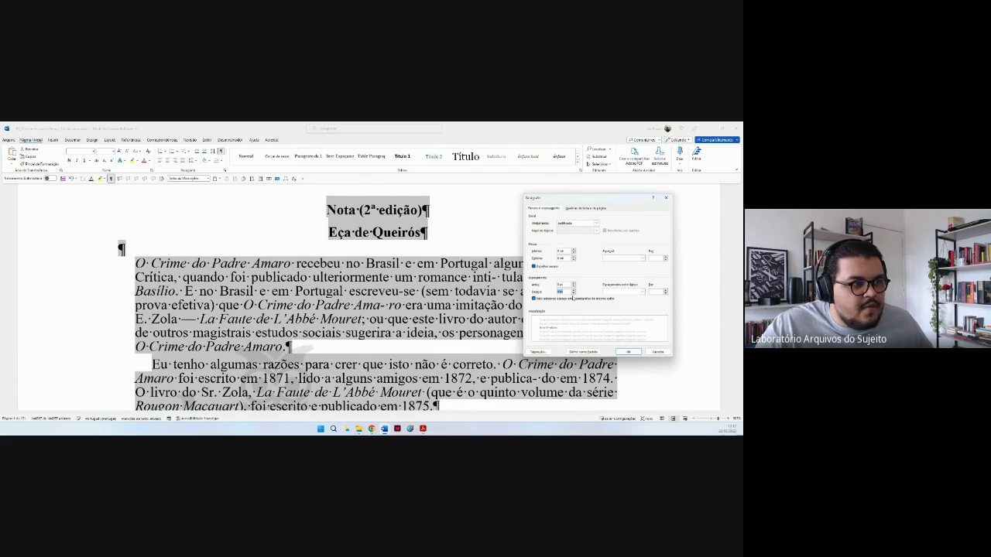
{"action": "left_click", "coordinate": [547, 300]}
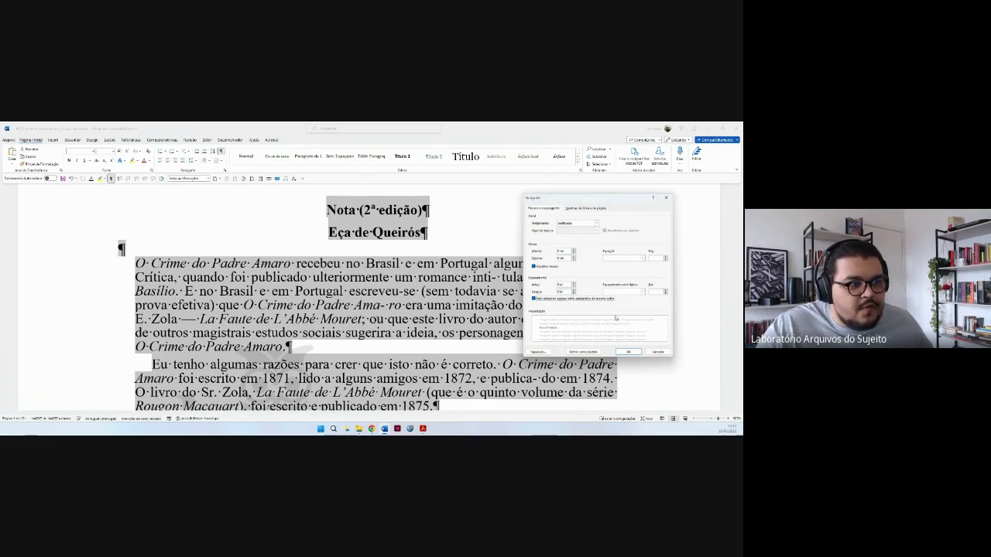
Set line spacing to 1,5 linhas and Especial to Primeira linha, checking the line and page break options.
{"action": "left_click", "coordinate": [625, 292]}
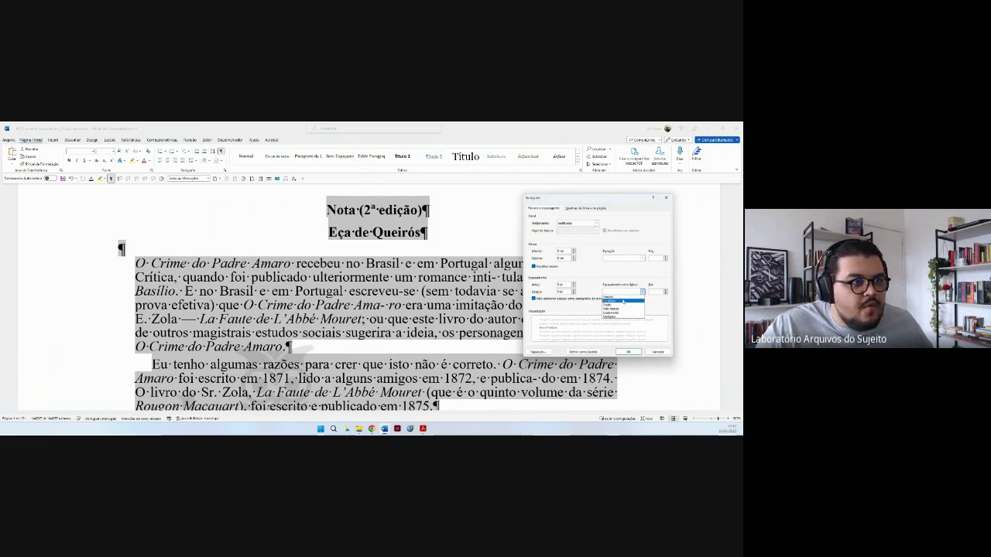
{"action": "left_click", "coordinate": [623, 301]}
{"action": "left_click", "coordinate": [621, 258]}
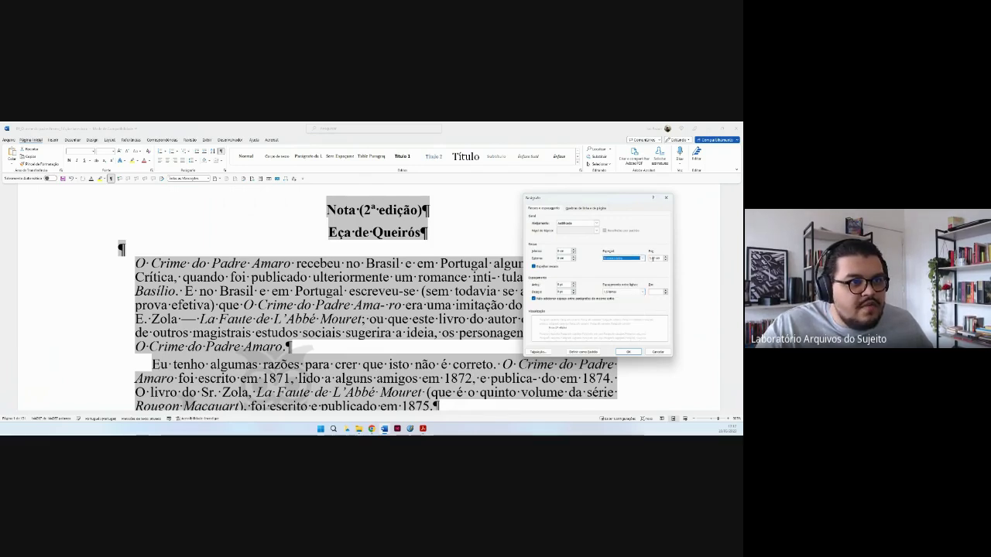
{"action": "left_click", "coordinate": [654, 258]}
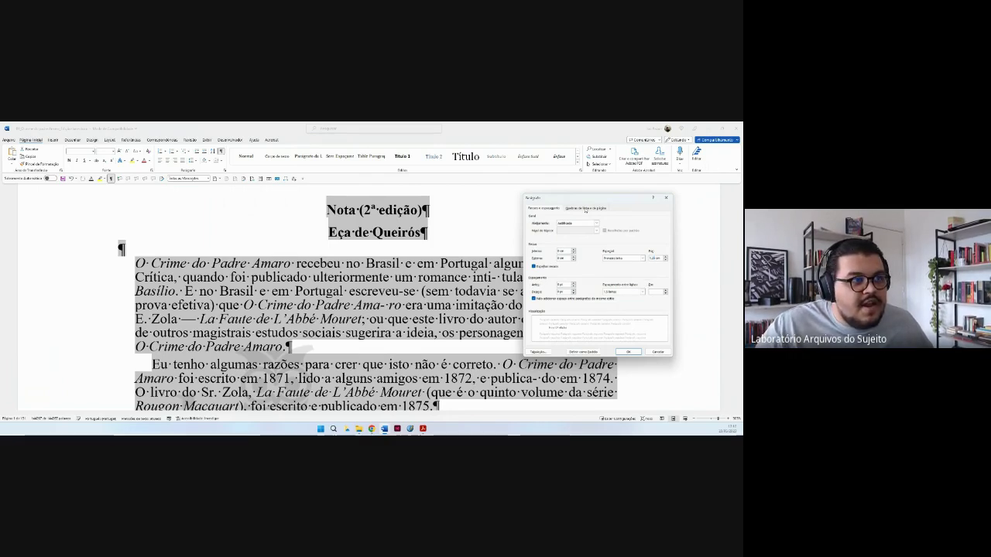
{"action": "left_click", "coordinate": [592, 209]}
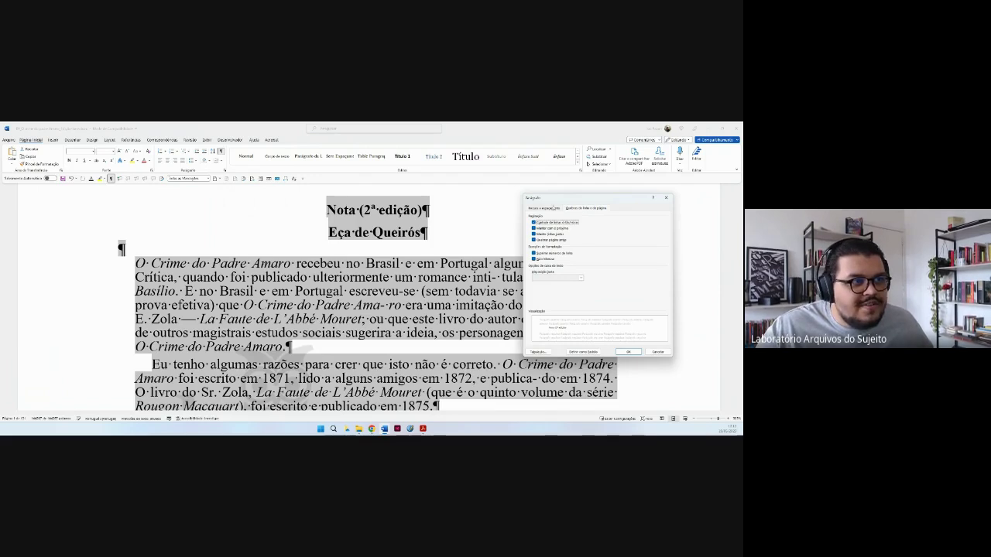
{"action": "left_click", "coordinate": [551, 207]}
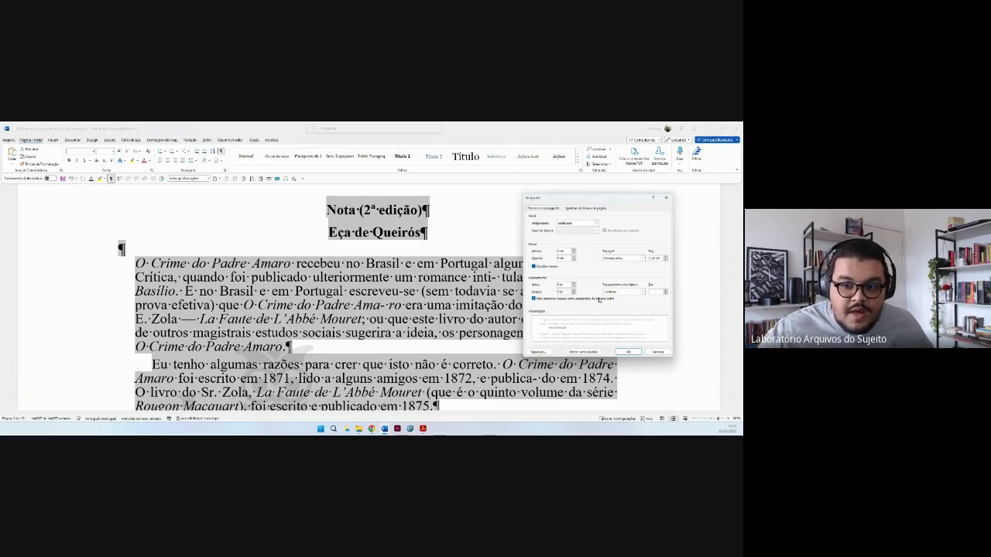
Apply the paragraph formatting, zoom out to the whole page width, and clear the selection.
{"action": "left_click", "coordinate": [627, 352]}
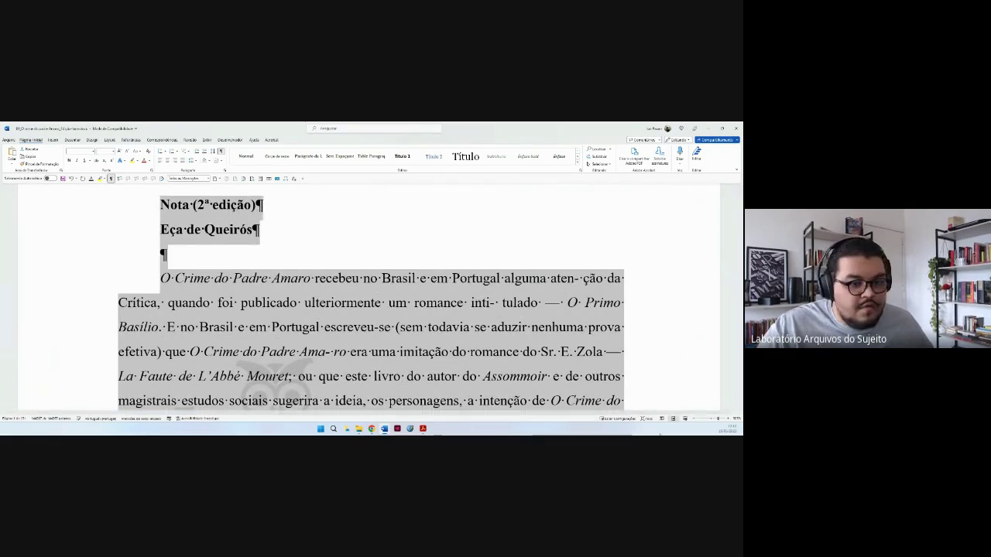
{"action": "left_click", "coordinate": [694, 418]}
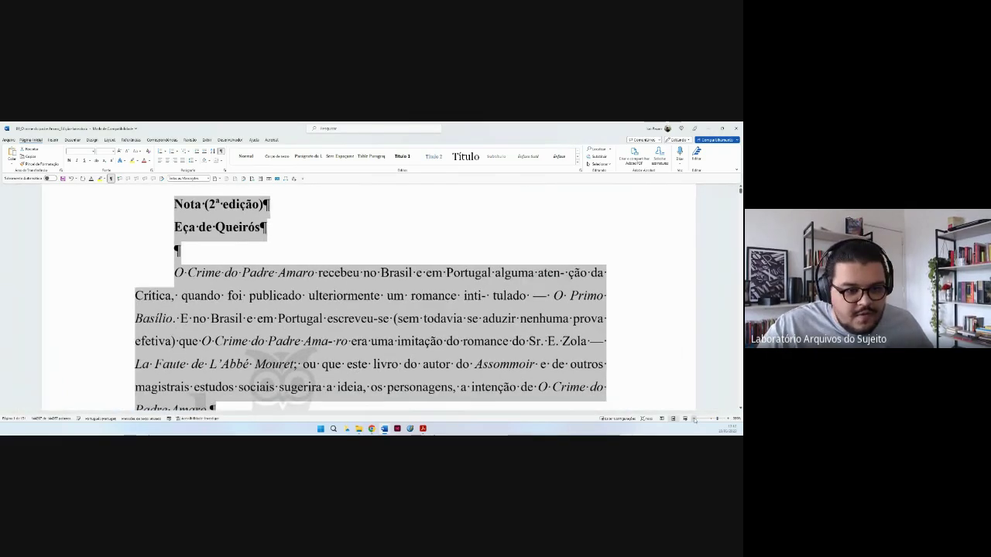
{"action": "left_click", "coordinate": [694, 419]}
{"action": "left_click", "coordinate": [694, 419]}
{"action": "left_click", "coordinate": [695, 419]}
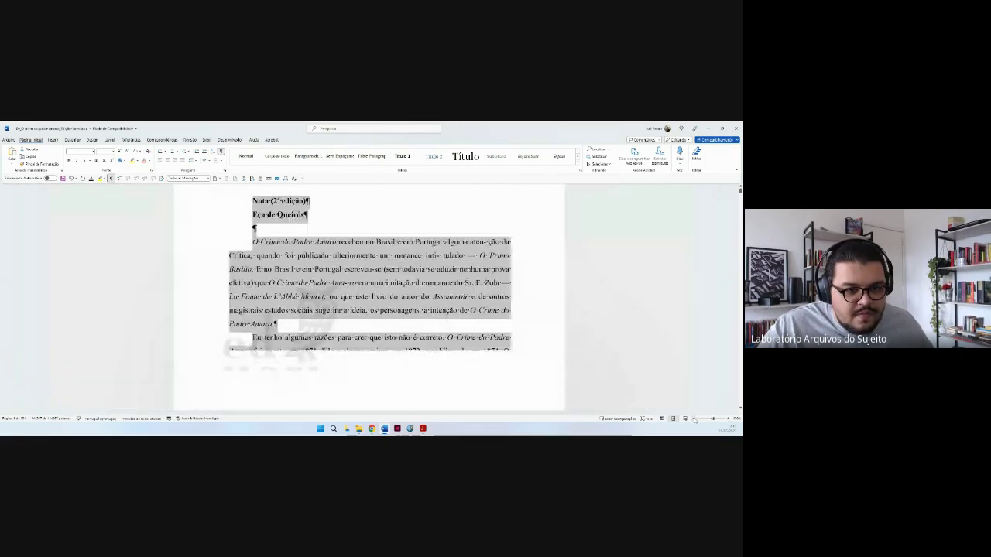
{"action": "left_click", "coordinate": [694, 419]}
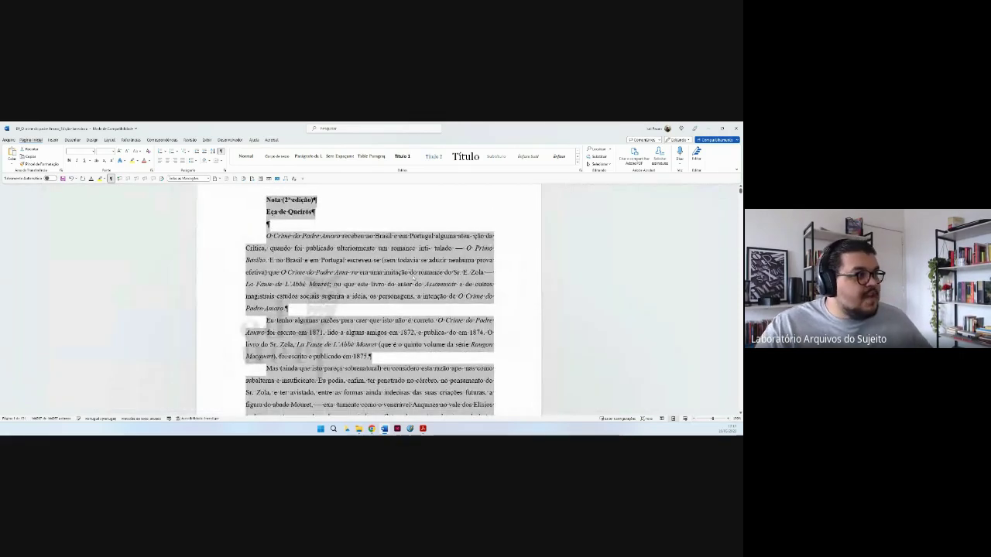
{"action": "left_click", "coordinate": [369, 310]}
Check the hyphen in 'exa-tidão', then select the section break after 'perdido'.
{"action": "scroll", "coordinate": [369, 309], "scroll_direction": "down", "scroll_amount": 2}
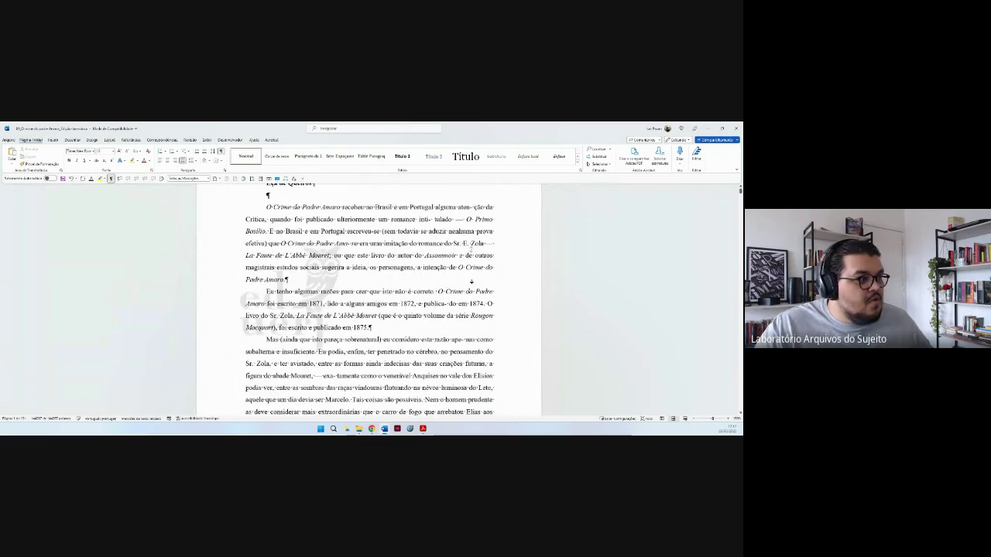
{"action": "scroll", "coordinate": [481, 275], "scroll_direction": "down", "scroll_amount": 3}
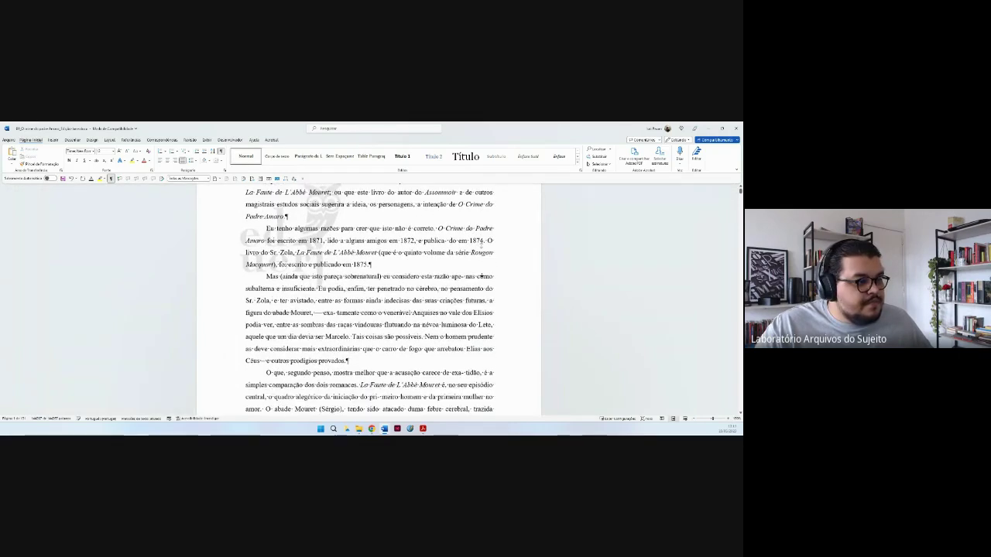
{"action": "scroll", "coordinate": [482, 275], "scroll_direction": "down", "scroll_amount": 5}
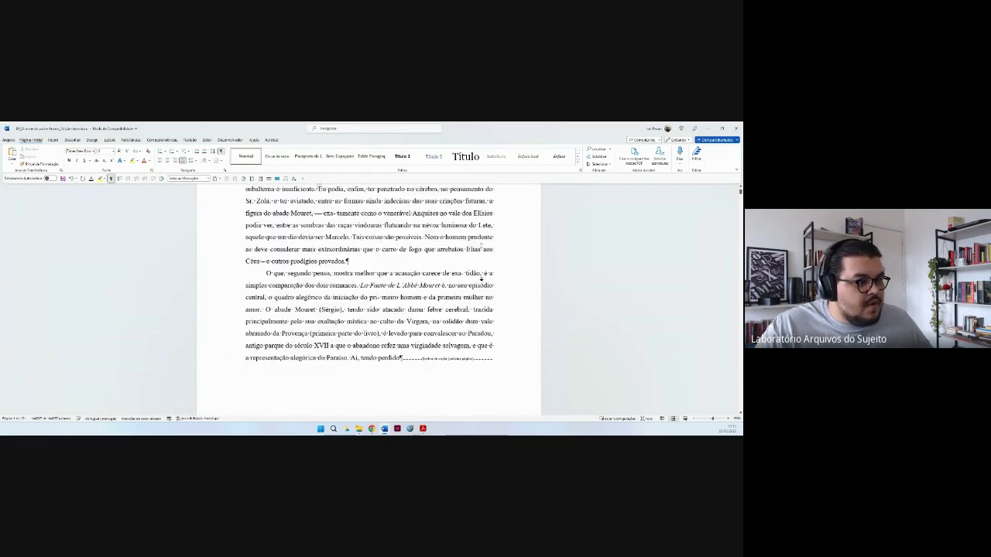
{"action": "scroll", "coordinate": [482, 275], "scroll_direction": "down", "scroll_amount": 1}
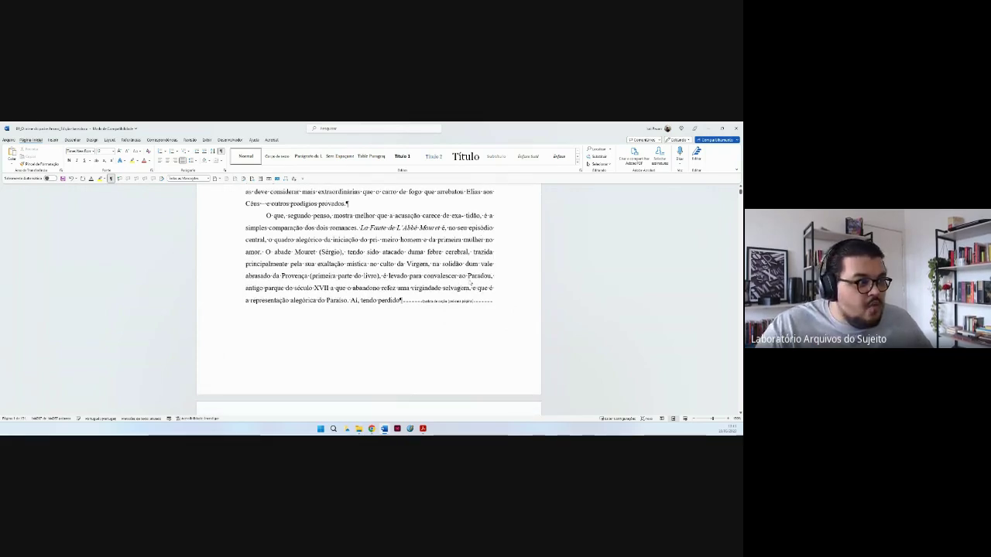
{"action": "scroll", "coordinate": [467, 265], "scroll_direction": "up", "scroll_amount": 1}
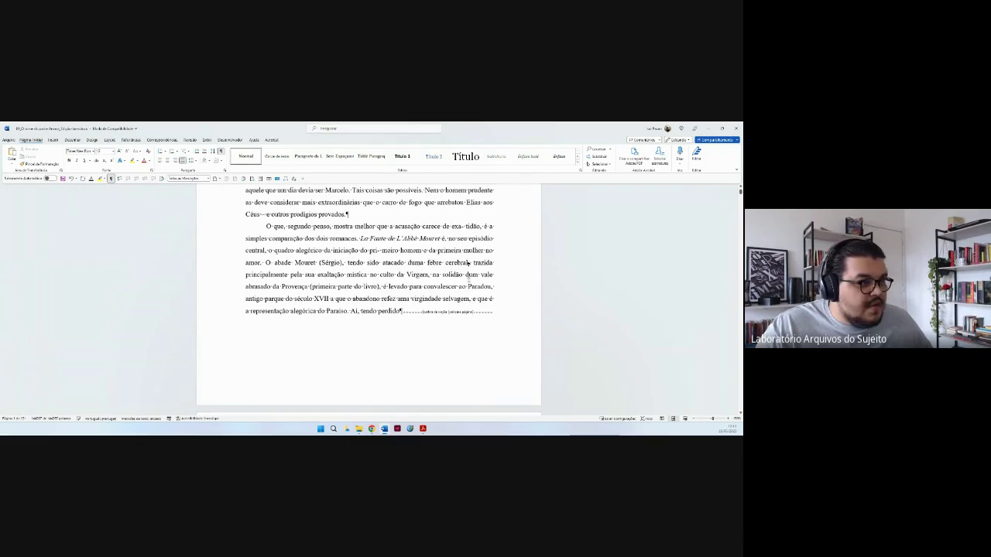
{"action": "scroll", "coordinate": [468, 263], "scroll_direction": "up", "scroll_amount": 2}
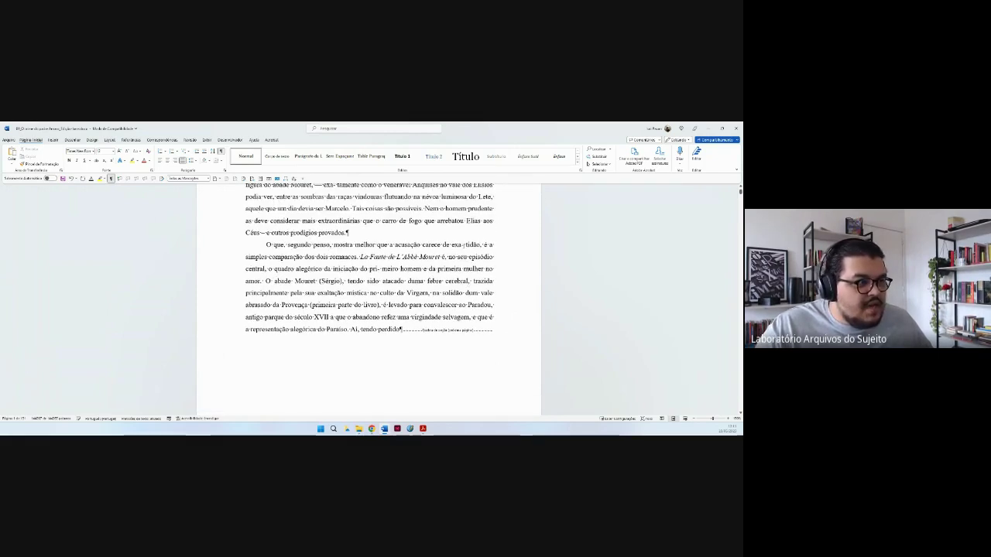
{"action": "left_click_drag", "start_coordinate": [460, 244], "coordinate": [465, 245]}
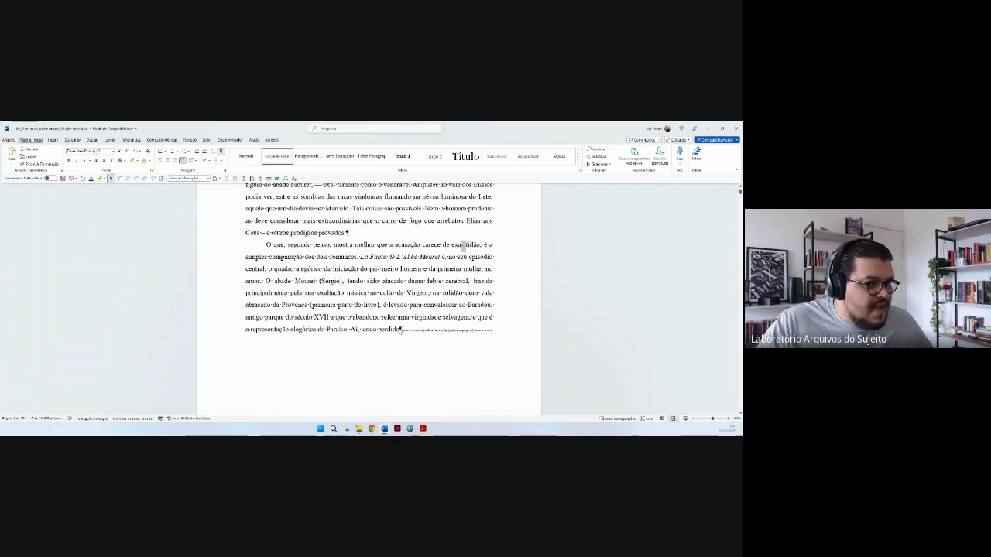
{"action": "left_click", "coordinate": [401, 330]}
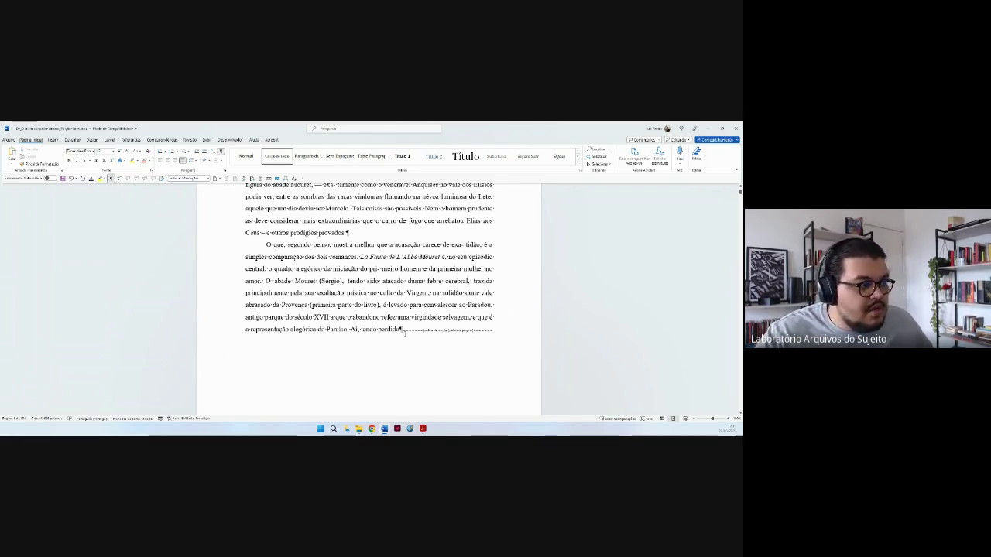
{"action": "double_click", "coordinate": [404, 332]}
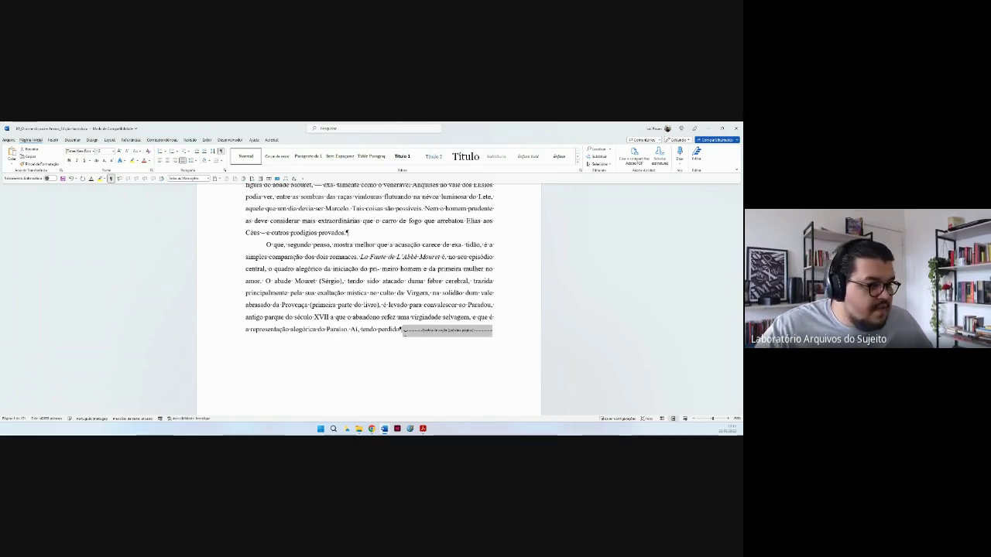
Bring the Acrobat PDF edition forward and advance it to the Capítulo I spread.
{"action": "mouse_move", "coordinate": [422, 428]}
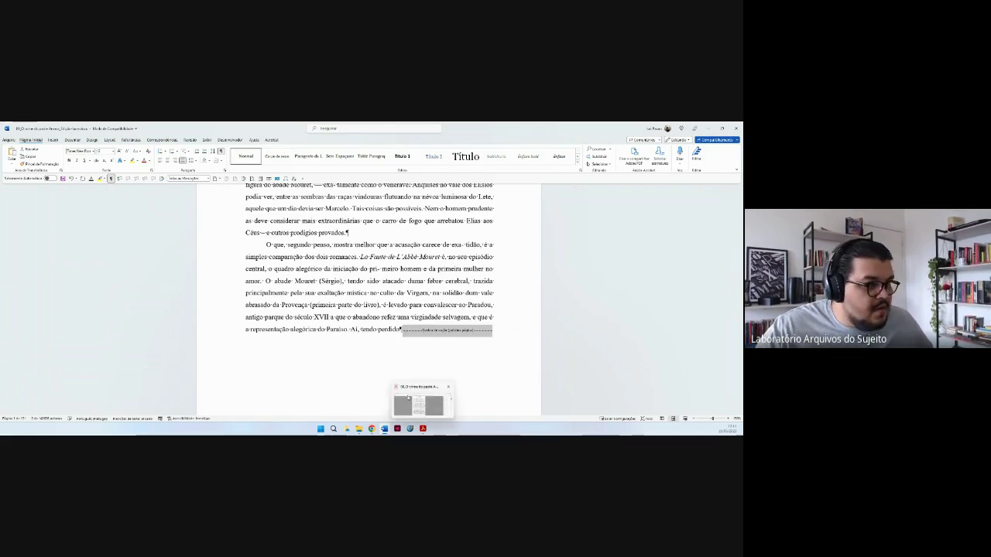
{"action": "left_click", "coordinate": [408, 397]}
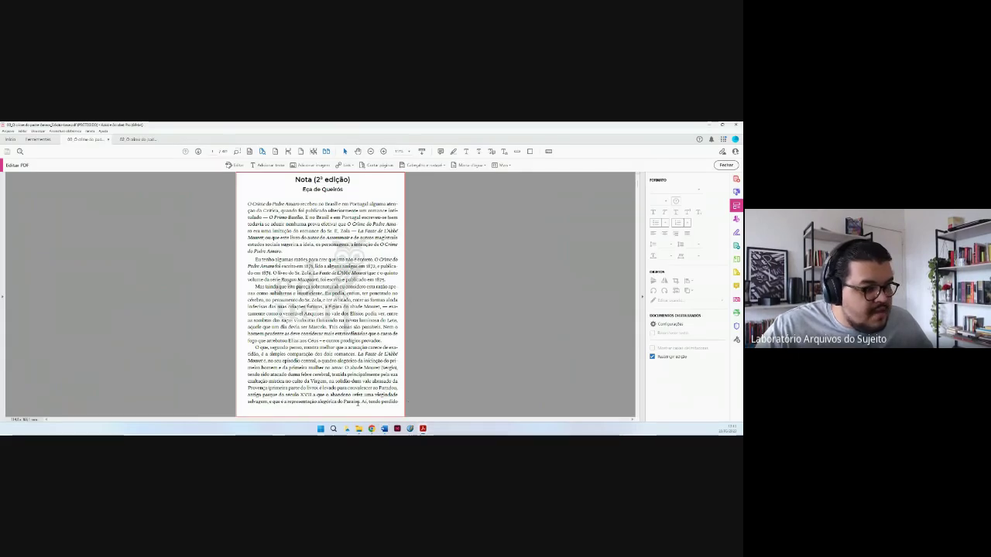
{"action": "left_click", "coordinate": [197, 152]}
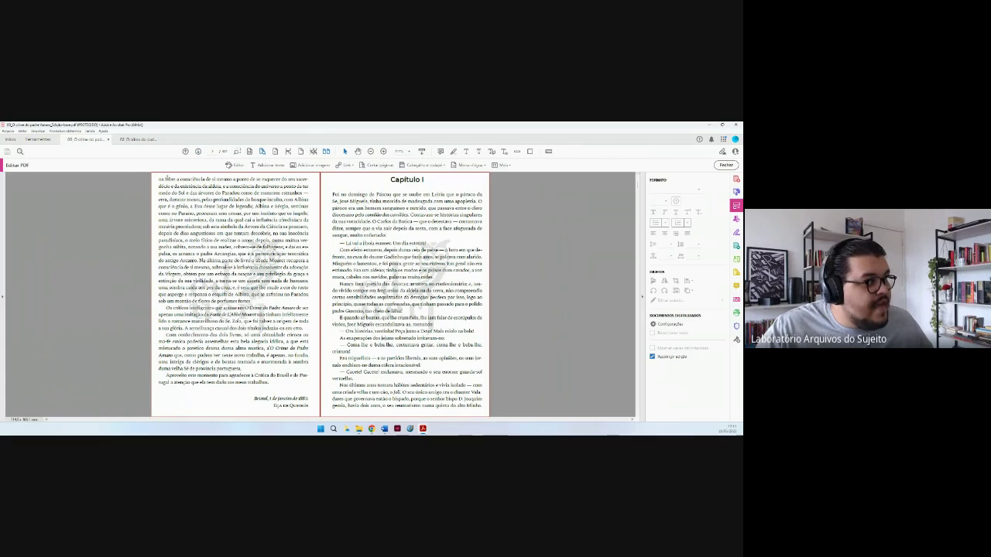
{"action": "mouse_move", "coordinate": [371, 428]}
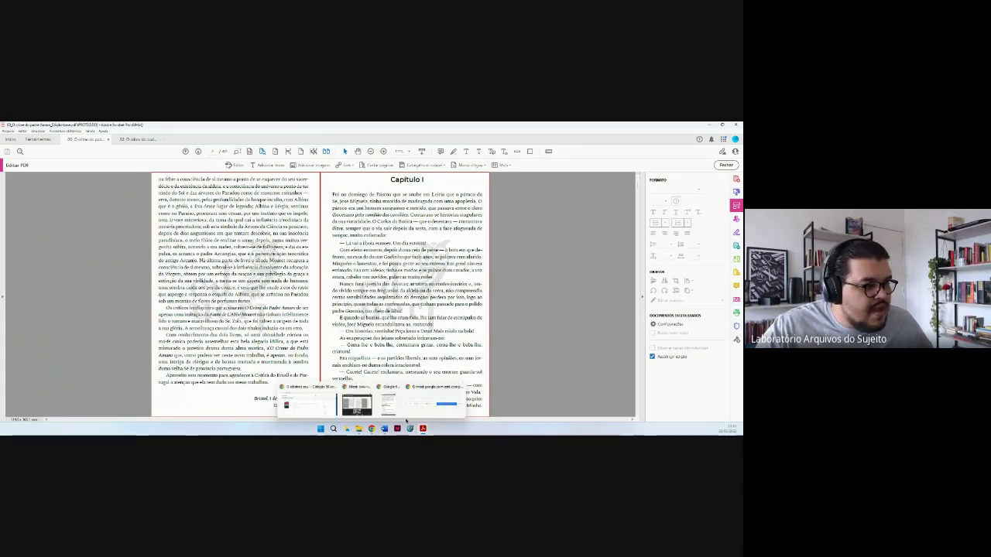
{"action": "mouse_move", "coordinate": [389, 402]}
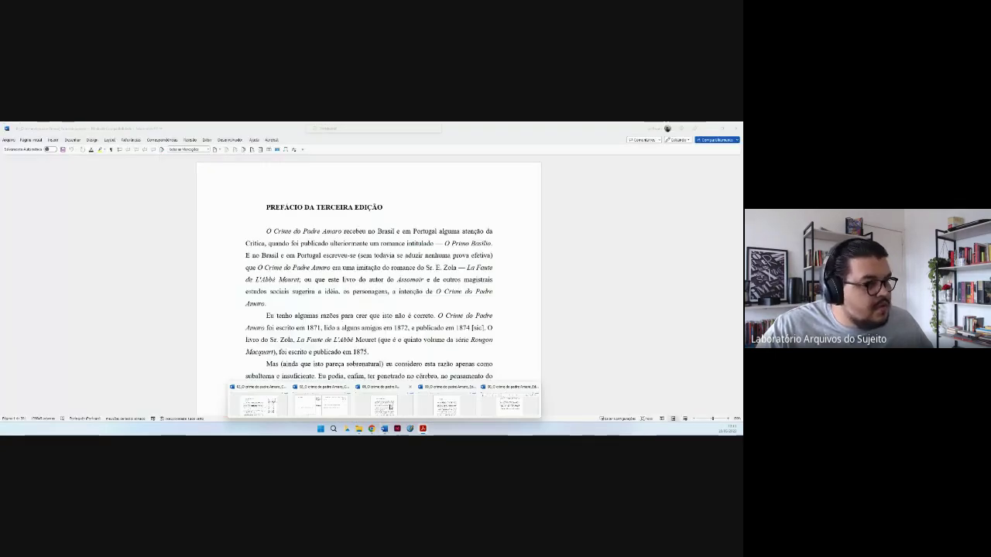
Return to the Word document, deselect the section break, and open Substituir moved off the text.
{"action": "left_click", "coordinate": [387, 404]}
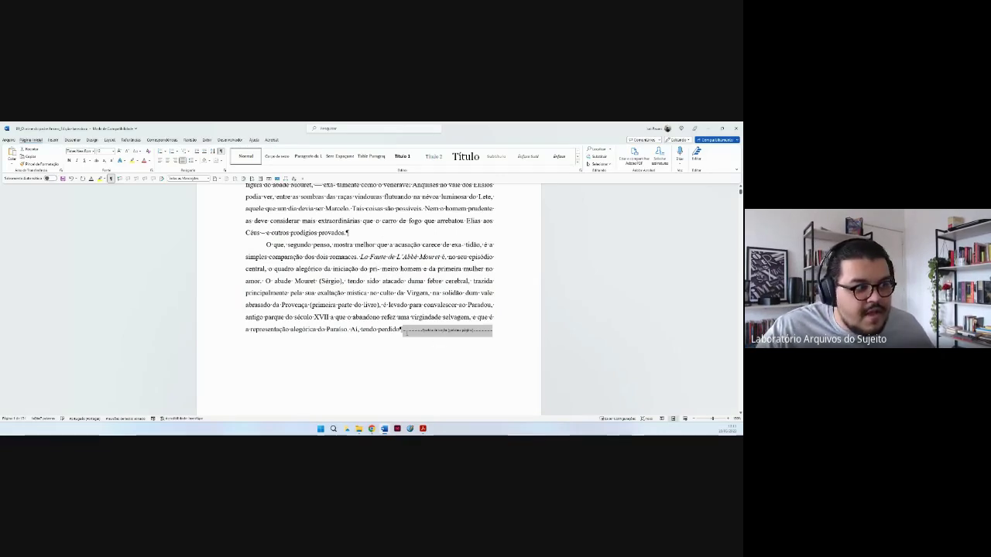
{"action": "left_click", "coordinate": [404, 331]}
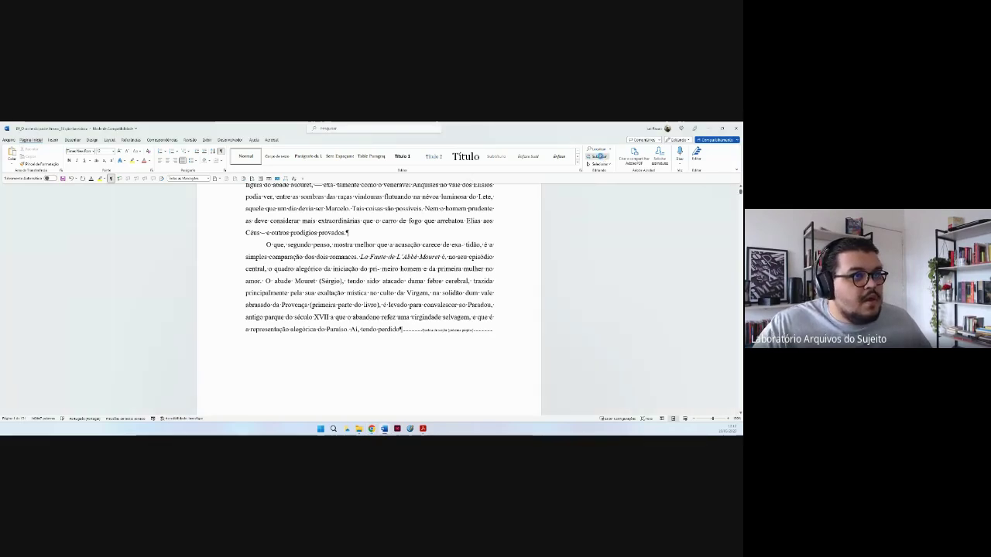
{"action": "left_click", "coordinate": [603, 158]}
{"action": "left_click_drag", "start_coordinate": [546, 195], "coordinate": [640, 241]}
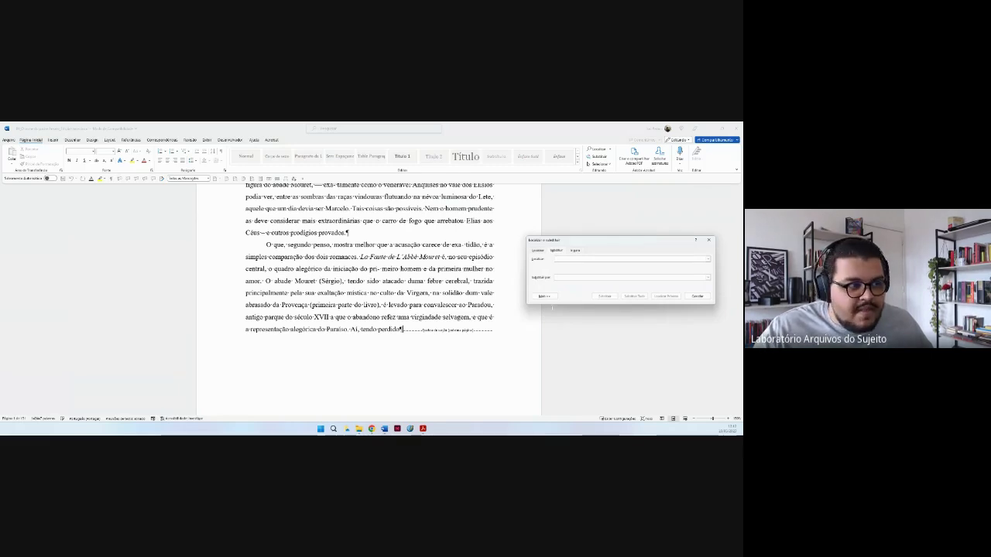
Replace all section breaks with nothing, joining 'Ai, tendo perdido' to 'na febre a consciência'.
{"action": "left_click", "coordinate": [545, 297]}
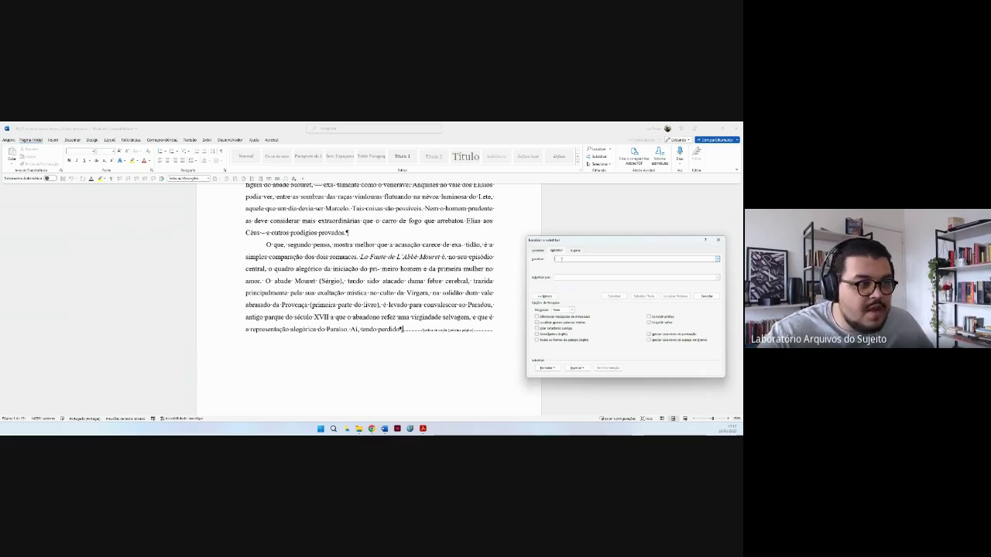
{"action": "type", "text": "ta"}
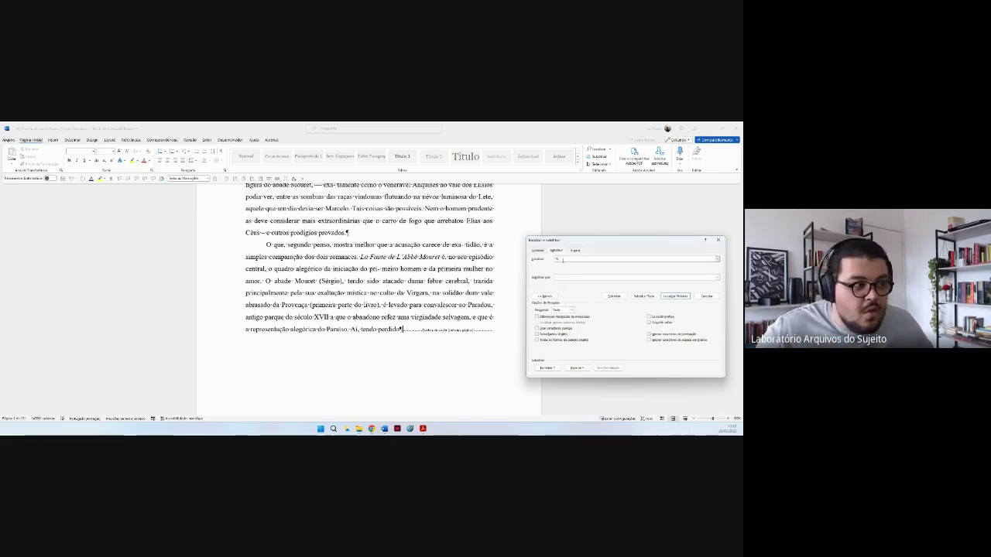
{"action": "left_click", "coordinate": [582, 278]}
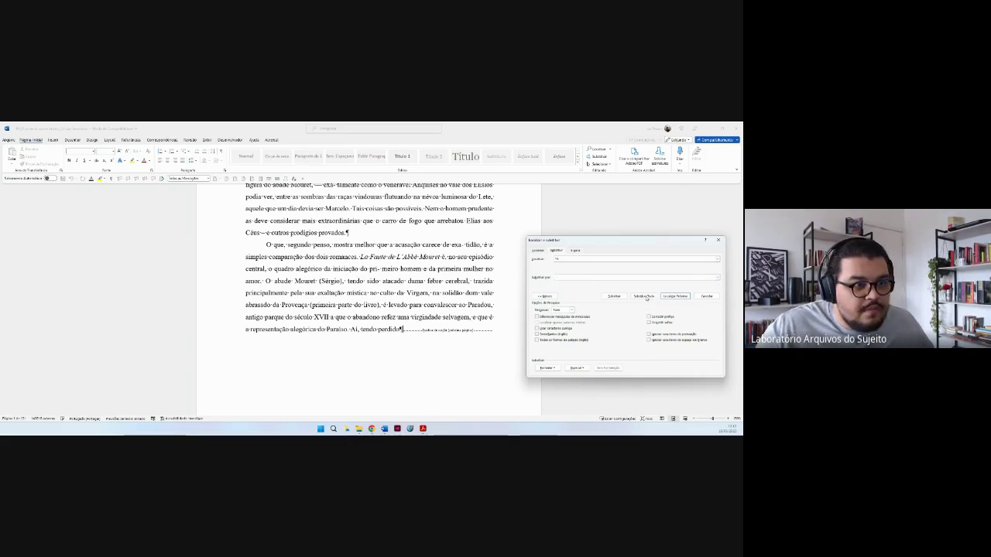
{"action": "left_click", "coordinate": [644, 296]}
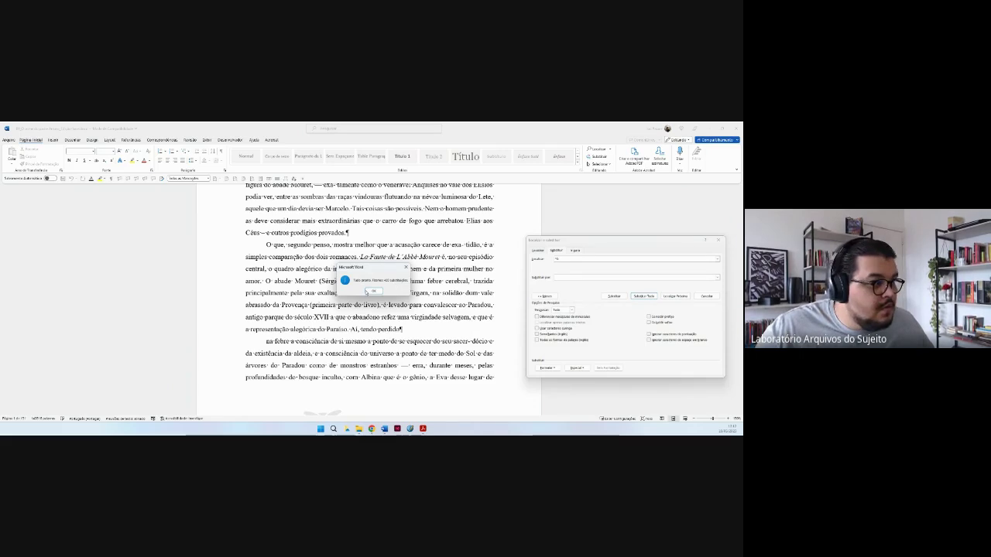
{"action": "left_click", "coordinate": [375, 291]}
{"action": "scroll", "coordinate": [378, 316], "scroll_direction": "down", "scroll_amount": 1}
Inspect the join between 'Ai, tendo perdido' and the 'na febre' paragraph on the previous page.
{"action": "left_click", "coordinate": [378, 316]}
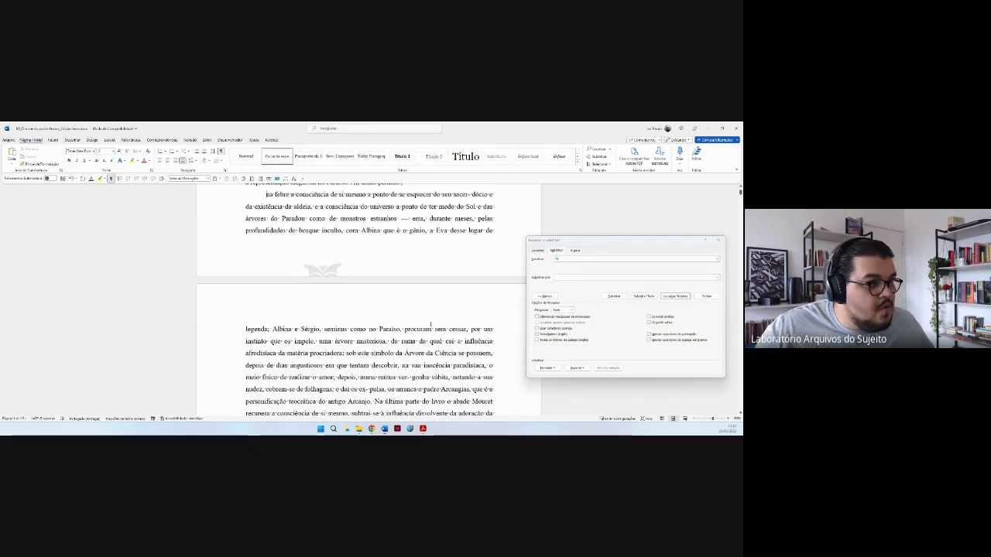
{"action": "scroll", "coordinate": [431, 313], "scroll_direction": "up", "scroll_amount": 3}
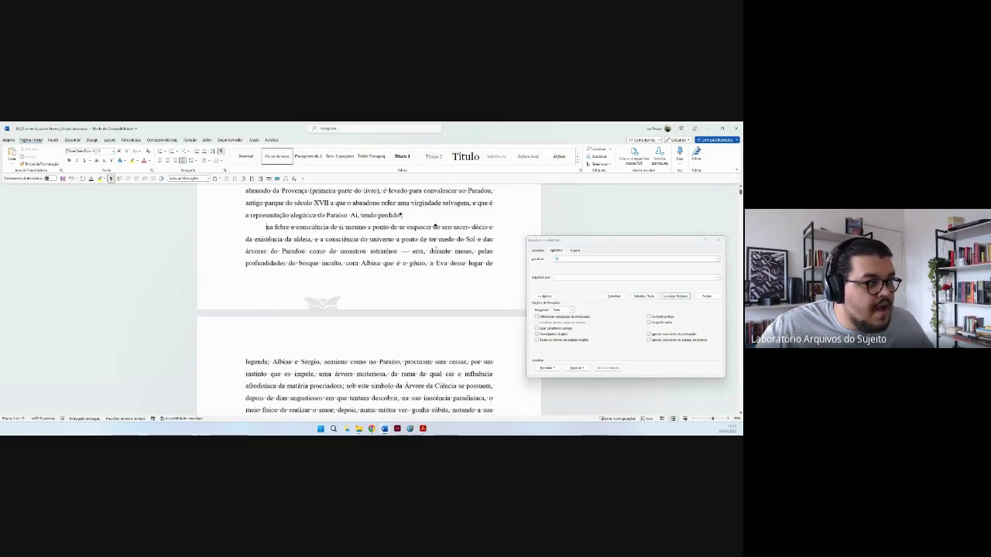
{"action": "scroll", "coordinate": [434, 220], "scroll_direction": "up", "scroll_amount": 1}
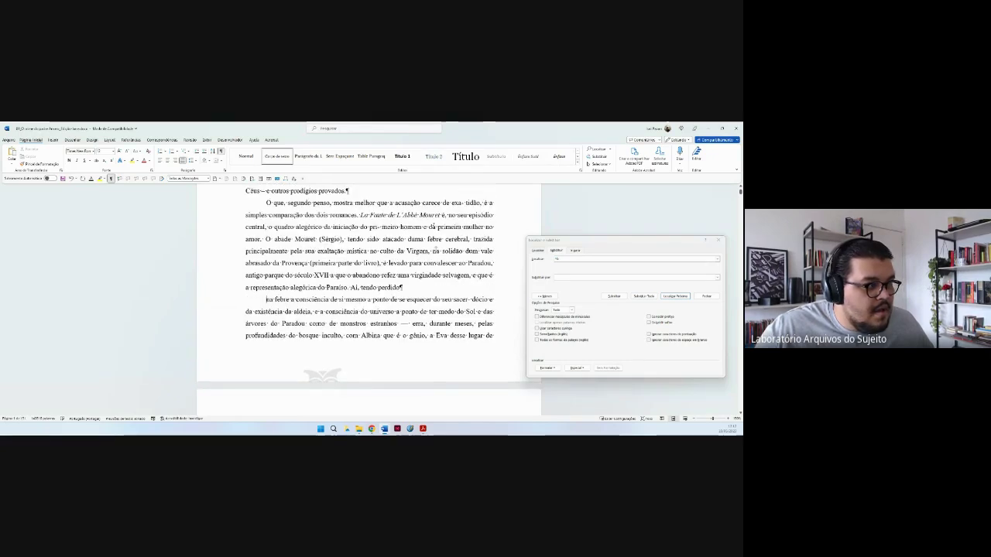
{"action": "scroll", "coordinate": [416, 296], "scroll_direction": "up", "scroll_amount": 1}
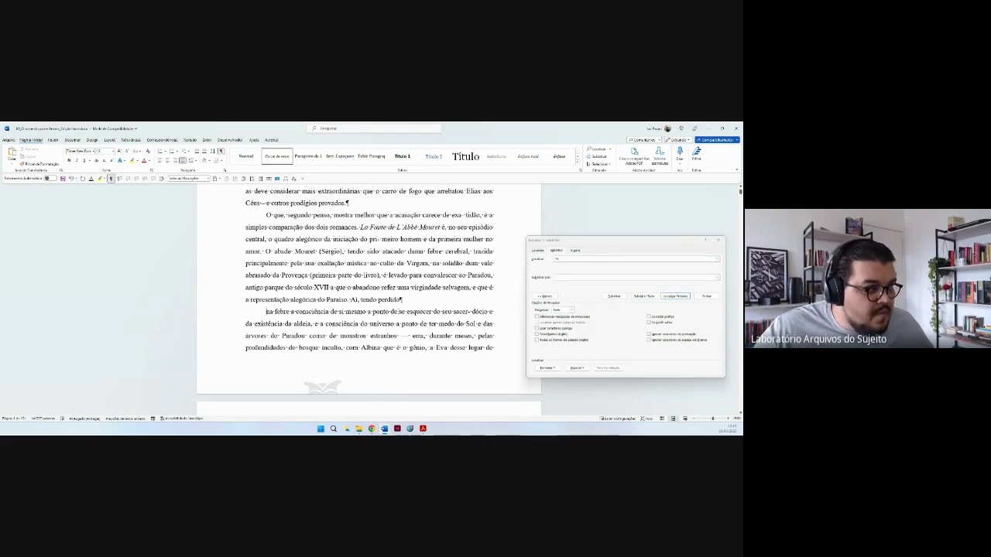
{"action": "left_click_drag", "start_coordinate": [350, 299], "coordinate": [407, 300]}
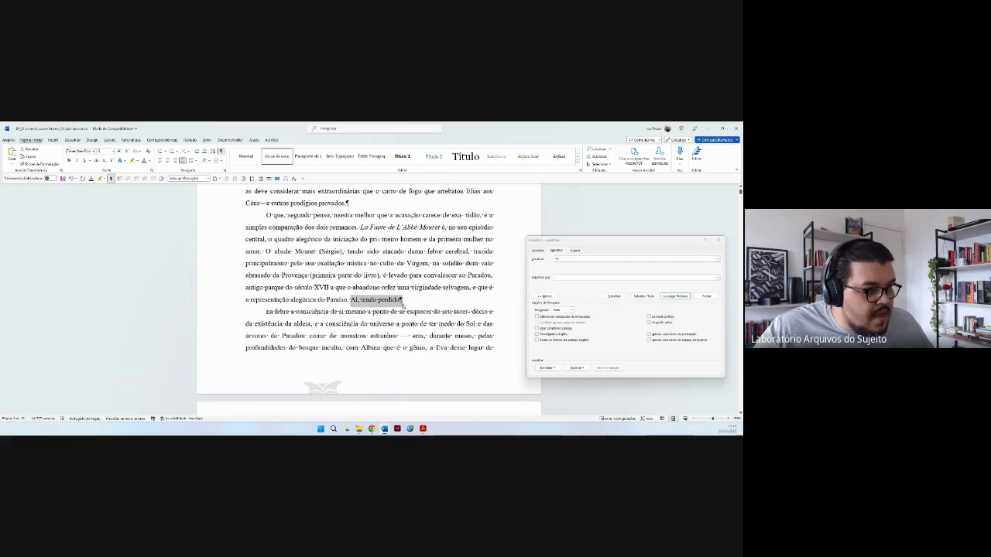
{"action": "left_click", "coordinate": [401, 299]}
{"action": "right_click", "coordinate": [401, 300]}
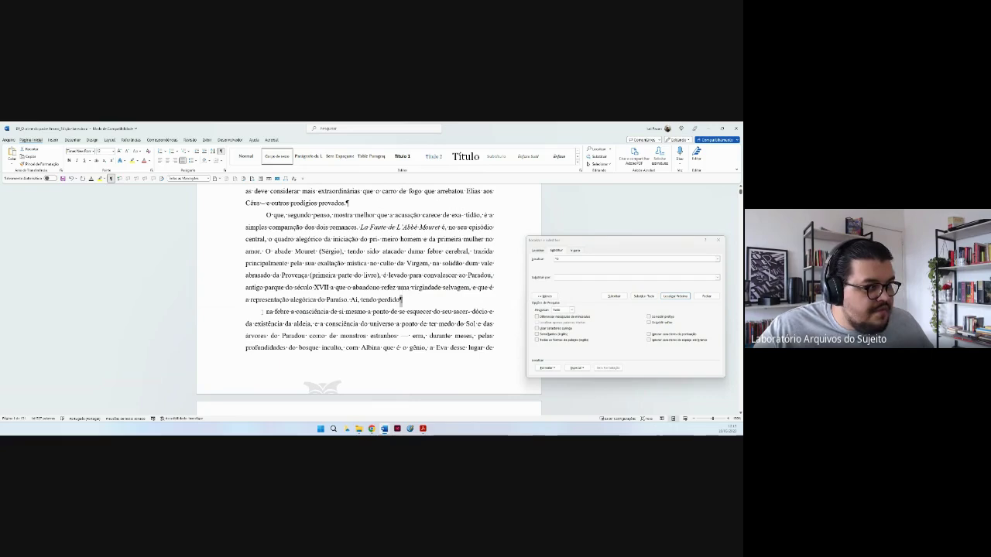
{"action": "left_click_drag", "start_coordinate": [261, 311], "coordinate": [454, 324]}
{"action": "left_click", "coordinate": [350, 299]}
{"action": "left_click", "coordinate": [408, 299]}
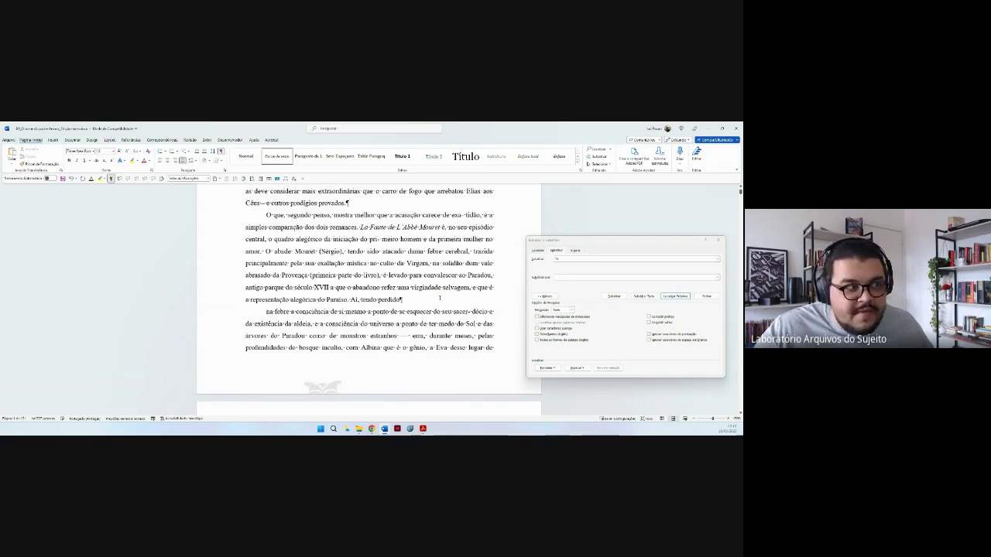
Scroll through the novel to confirm the text runs on without section breaks.
{"action": "scroll", "coordinate": [481, 260], "scroll_direction": "down", "scroll_amount": 1}
{"action": "scroll", "coordinate": [454, 296], "scroll_direction": "down", "scroll_amount": 1}
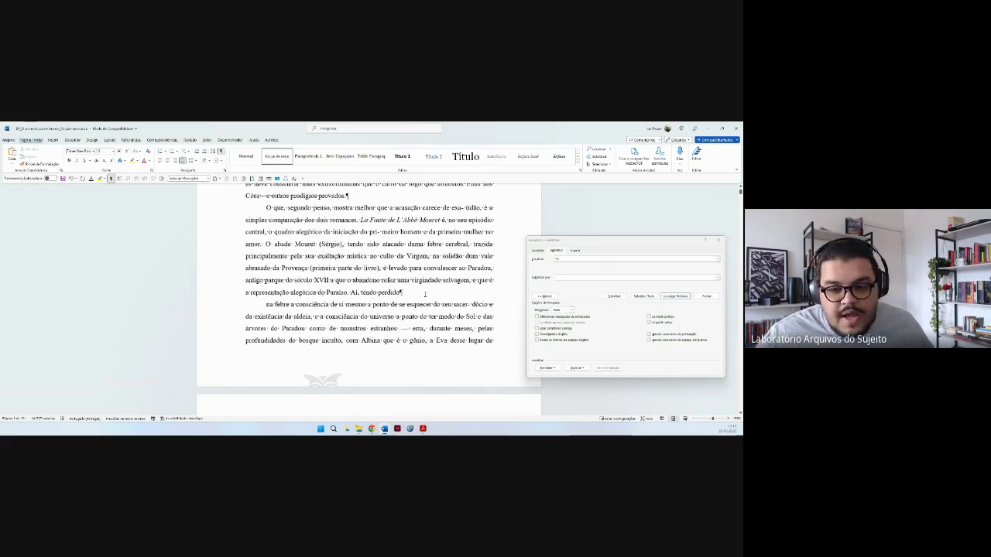
{"action": "scroll", "coordinate": [441, 308], "scroll_direction": "down", "scroll_amount": 1}
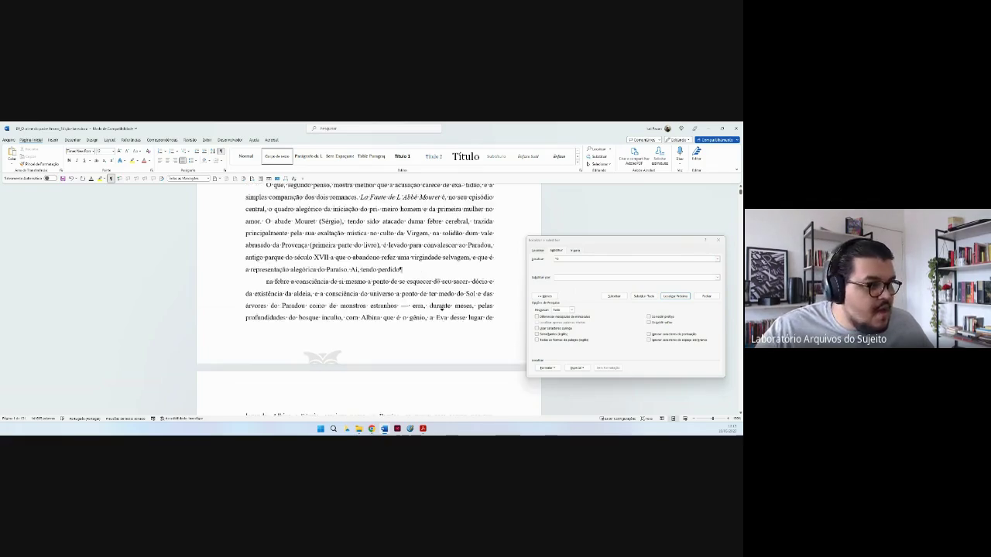
{"action": "scroll", "coordinate": [442, 308], "scroll_direction": "down", "scroll_amount": 6}
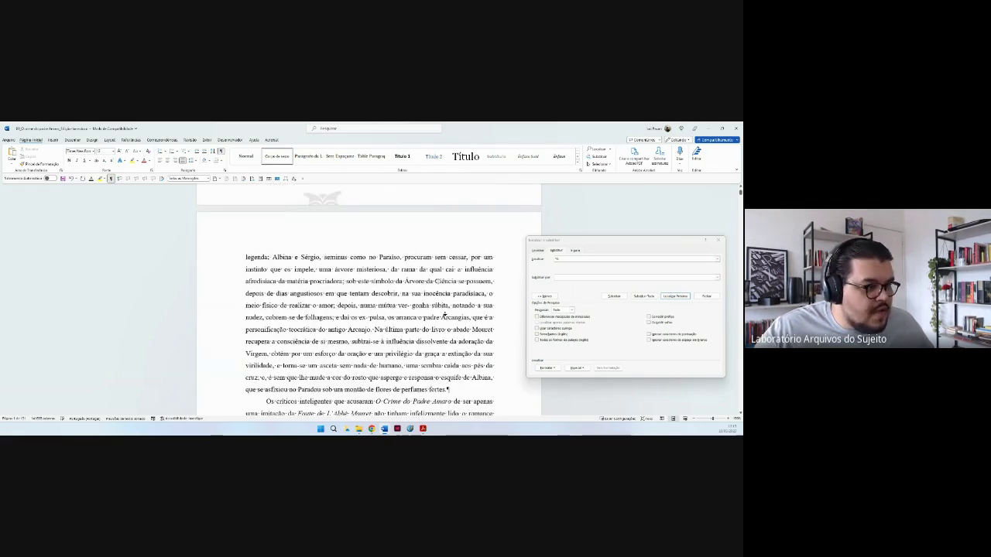
{"action": "scroll", "coordinate": [444, 317], "scroll_direction": "down", "scroll_amount": 5}
{"action": "scroll", "coordinate": [445, 316], "scroll_direction": "down", "scroll_amount": 3}
{"action": "scroll", "coordinate": [443, 296], "scroll_direction": "down", "scroll_amount": 2}
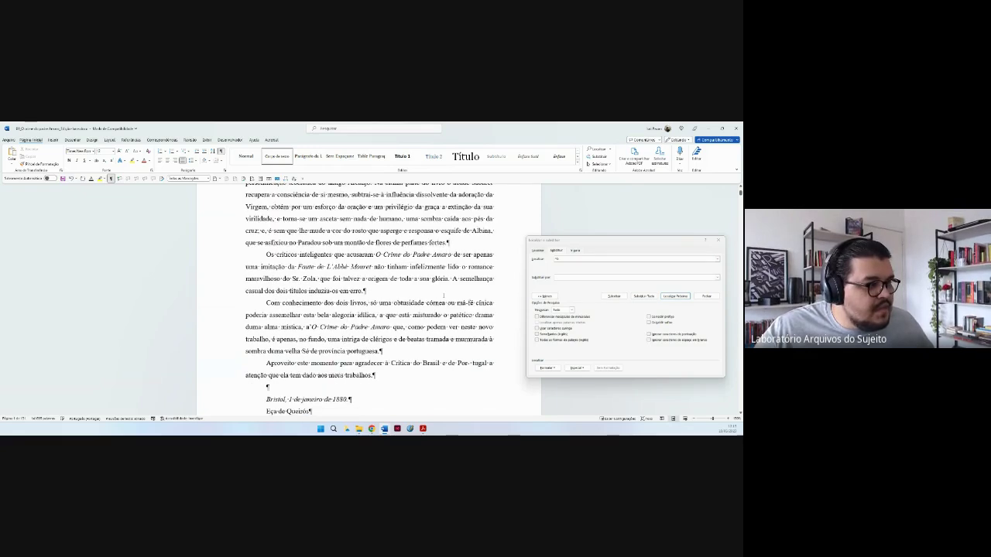
{"action": "scroll", "coordinate": [444, 318], "scroll_direction": "down", "scroll_amount": 2}
{"action": "scroll", "coordinate": [444, 326], "scroll_direction": "down", "scroll_amount": 5}
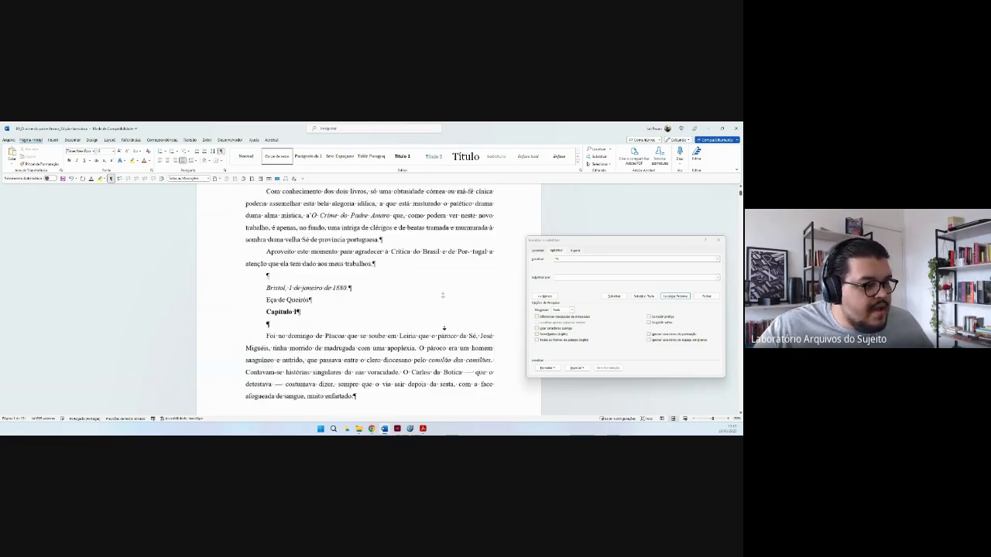
{"action": "scroll", "coordinate": [443, 328], "scroll_direction": "down", "scroll_amount": 3}
{"action": "scroll", "coordinate": [444, 326], "scroll_direction": "up", "scroll_amount": 10}
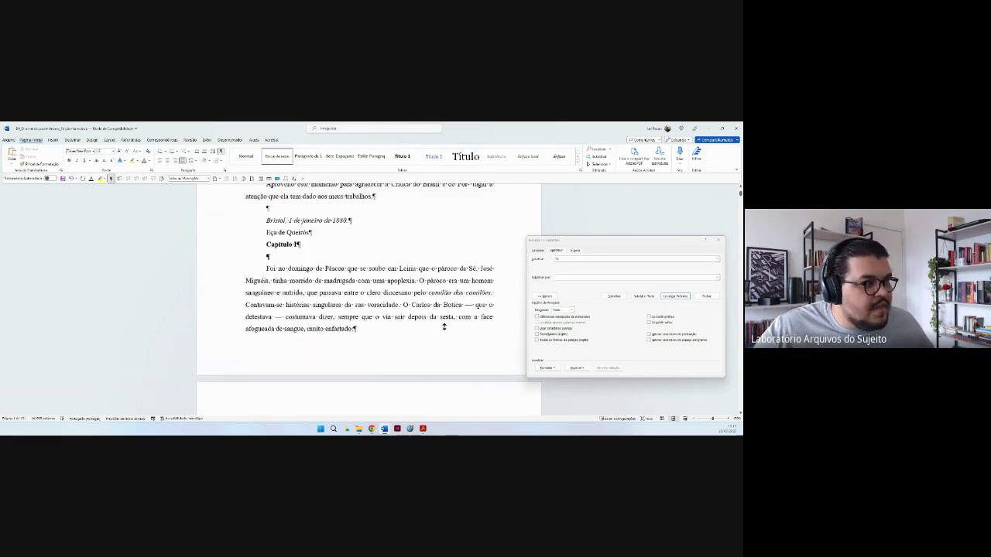
{"action": "scroll", "coordinate": [444, 286], "scroll_direction": "up", "scroll_amount": 3}
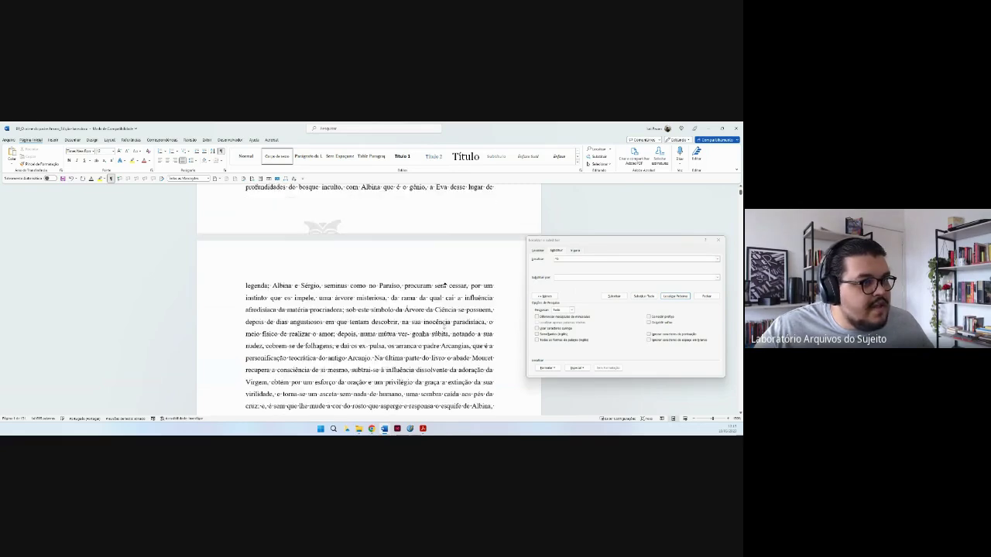
{"action": "scroll", "coordinate": [444, 286], "scroll_direction": "up", "scroll_amount": 5}
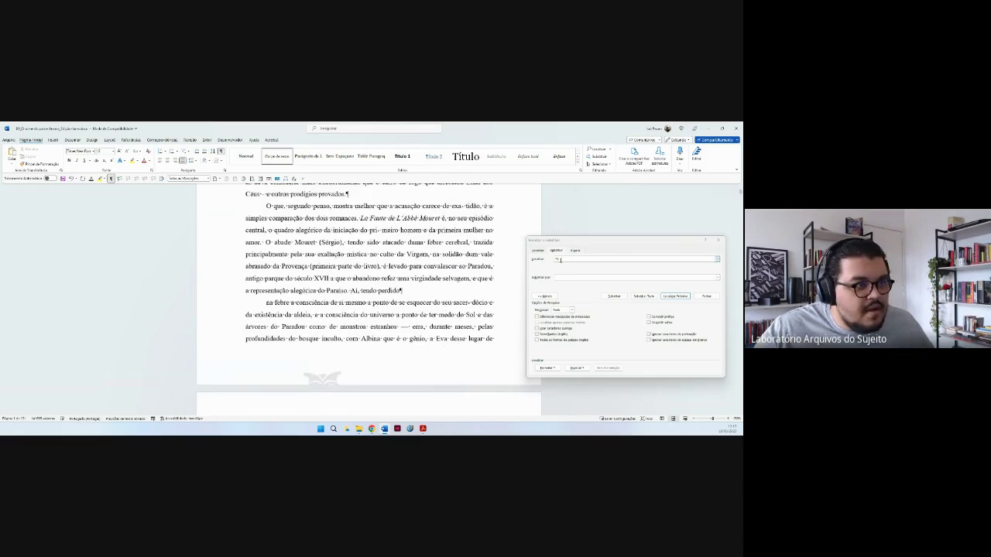
Turn on wildcards, paste the search pattern and set the replacement to \1 \2.
{"action": "left_click", "coordinate": [557, 259]}
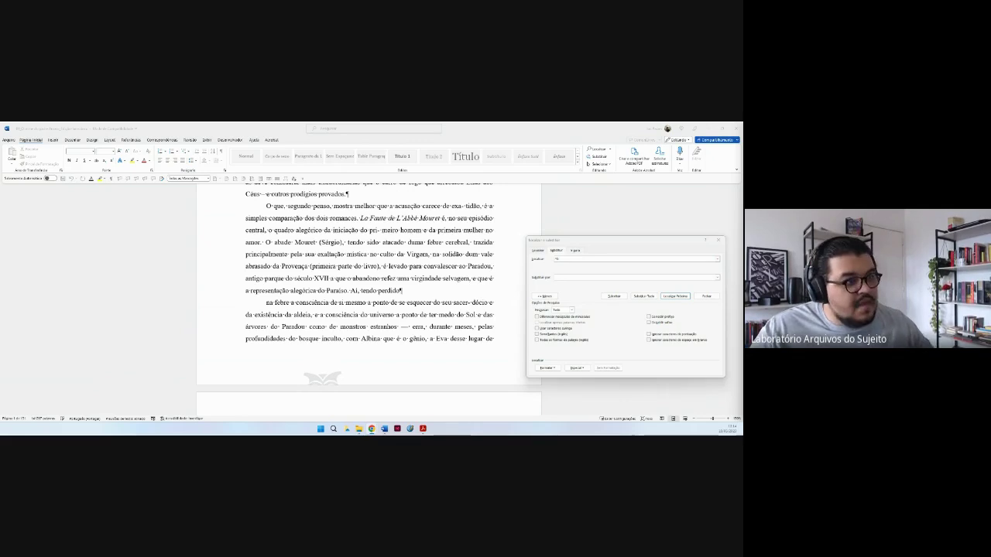
{"action": "left_click", "coordinate": [619, 258]}
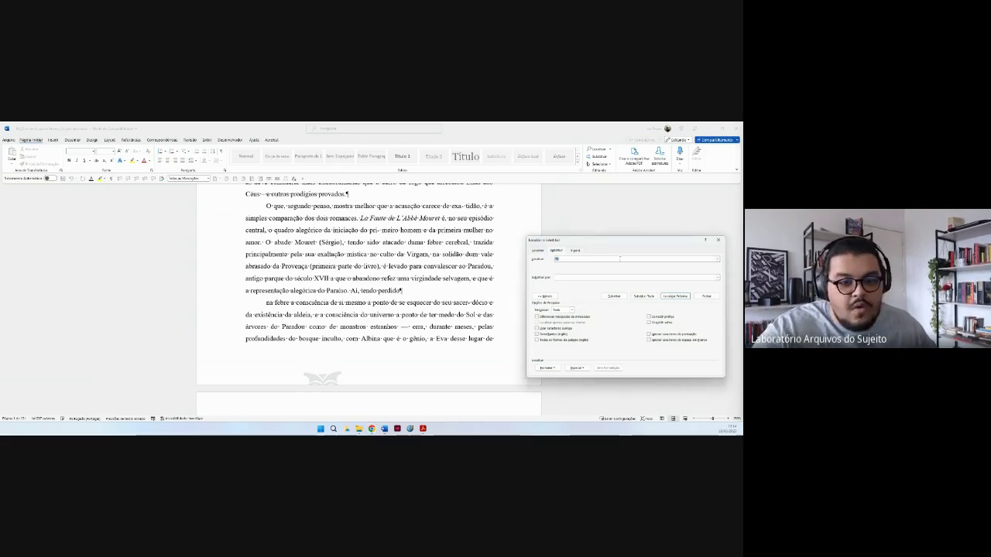
{"action": "key", "text": "BackSpace"}
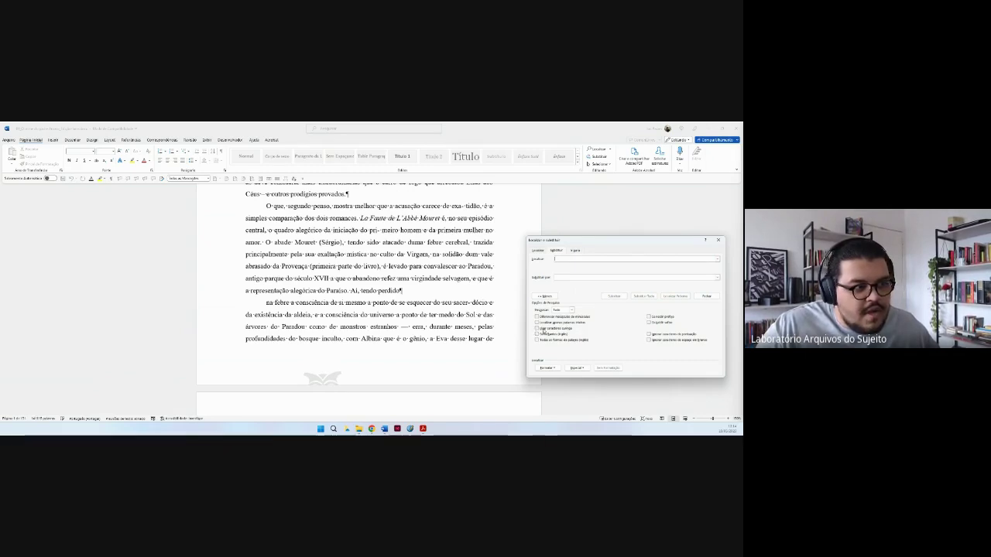
{"action": "left_click", "coordinate": [543, 329]}
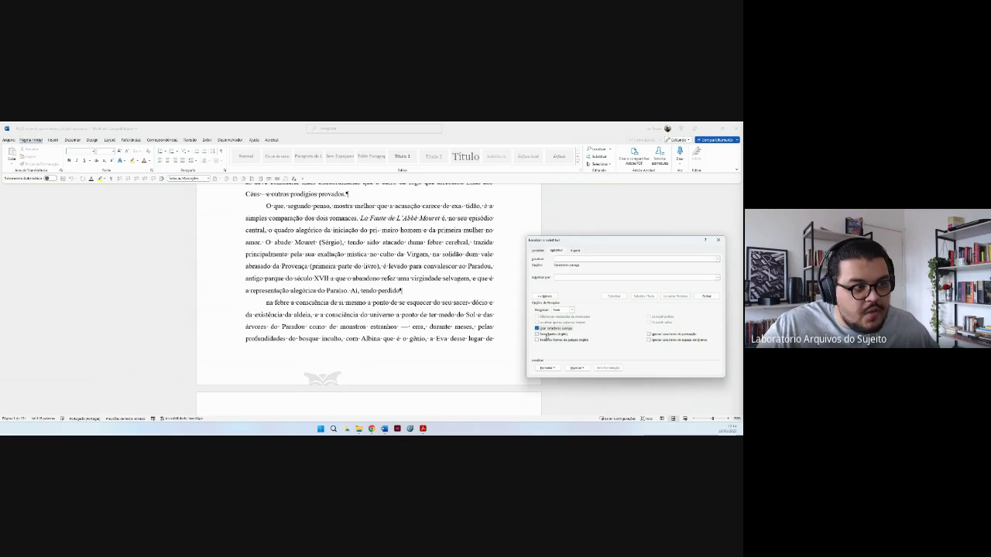
{"action": "left_click", "coordinate": [554, 274]}
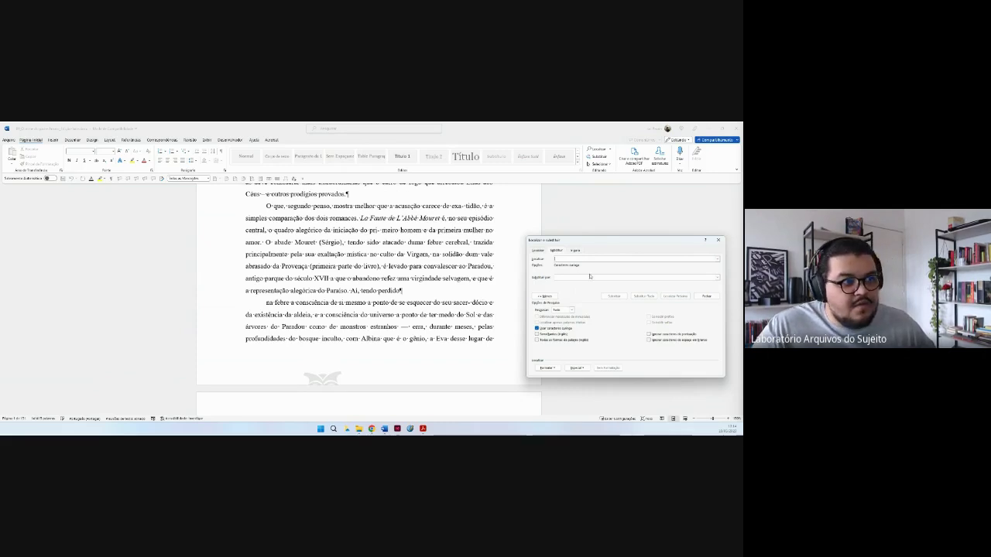
{"action": "key", "text": "ctrl+v"}
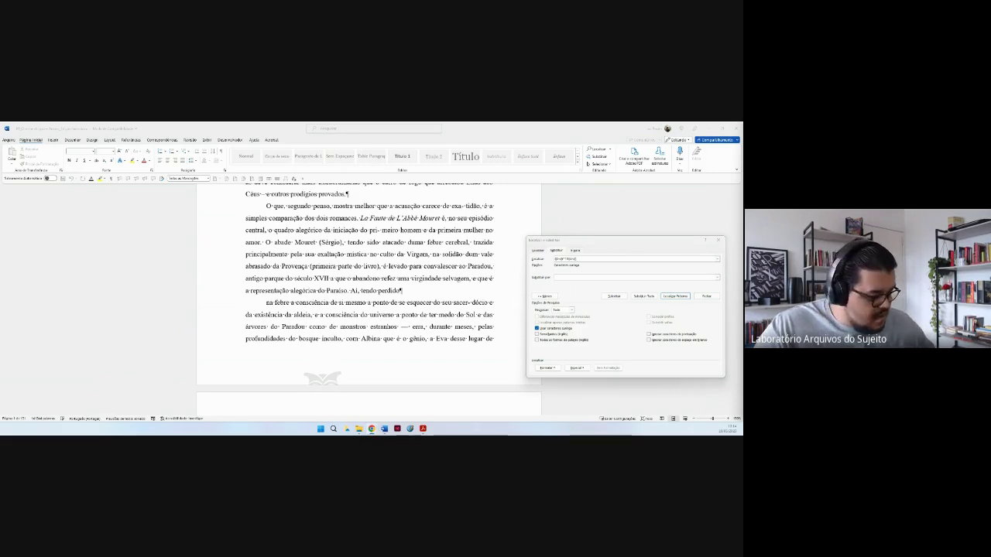
{"action": "left_click", "coordinate": [631, 277]}
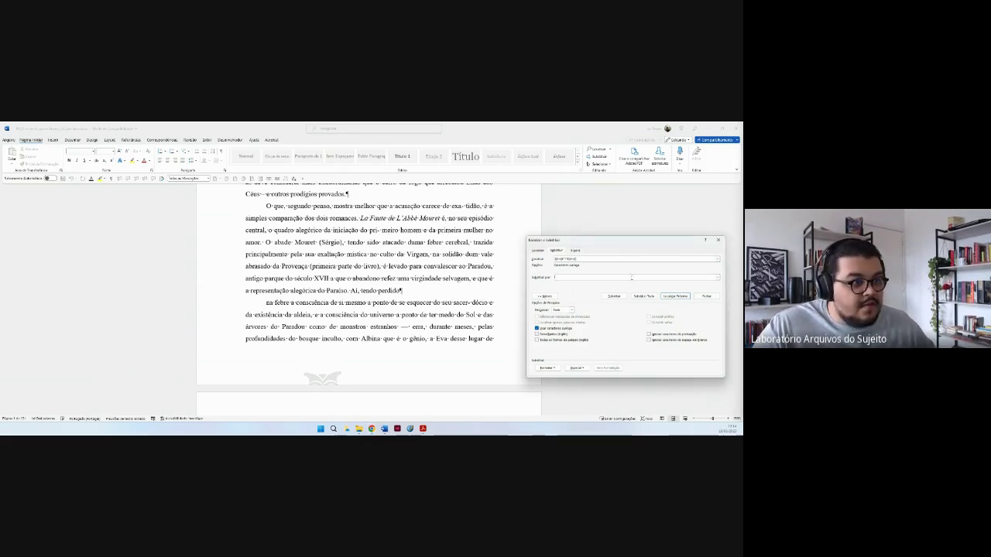
{"action": "type", "text": "\\1 \\2"}
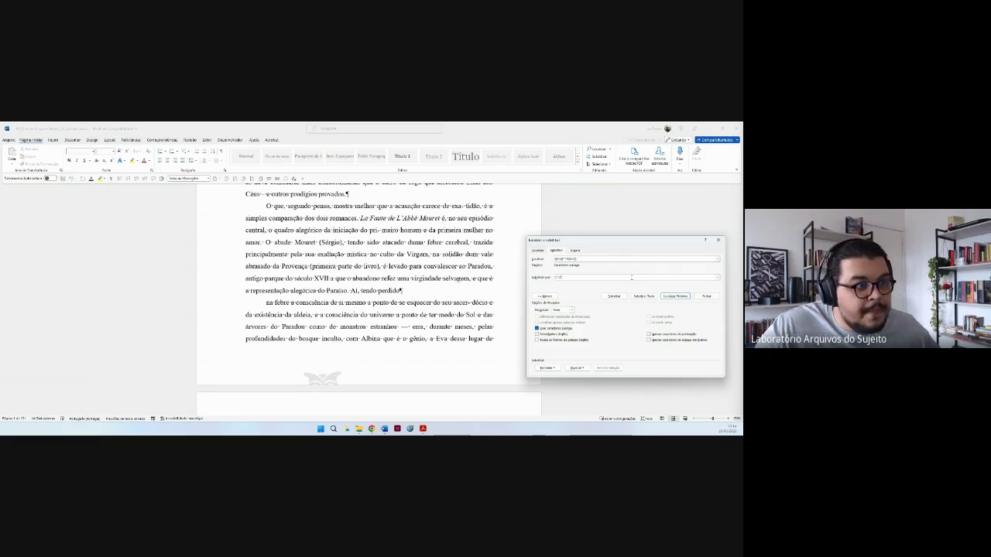
Check a few matches, then replace all to rejoin sentences split by stray paragraph breaks.
{"action": "left_click", "coordinate": [671, 297]}
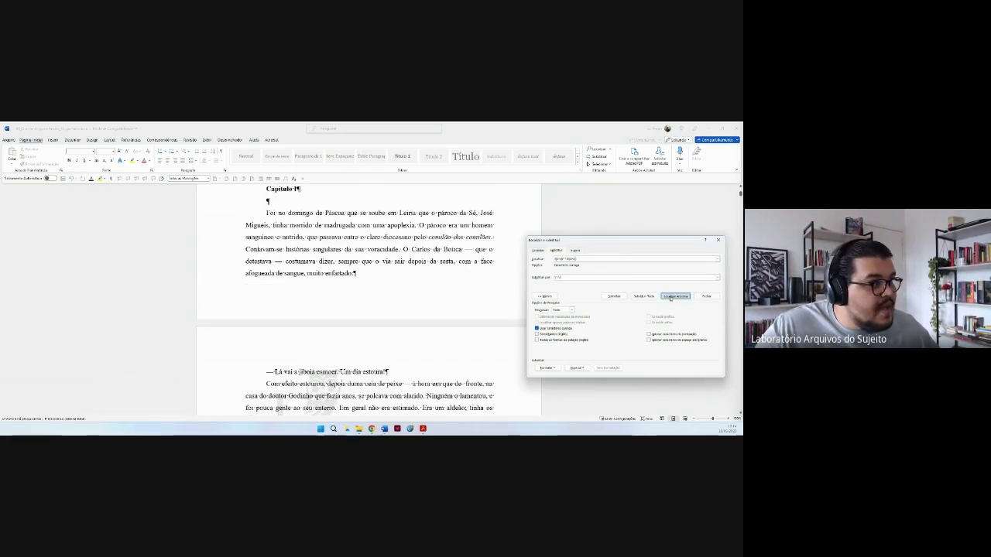
{"action": "left_click", "coordinate": [671, 298]}
{"action": "left_click", "coordinate": [474, 273]}
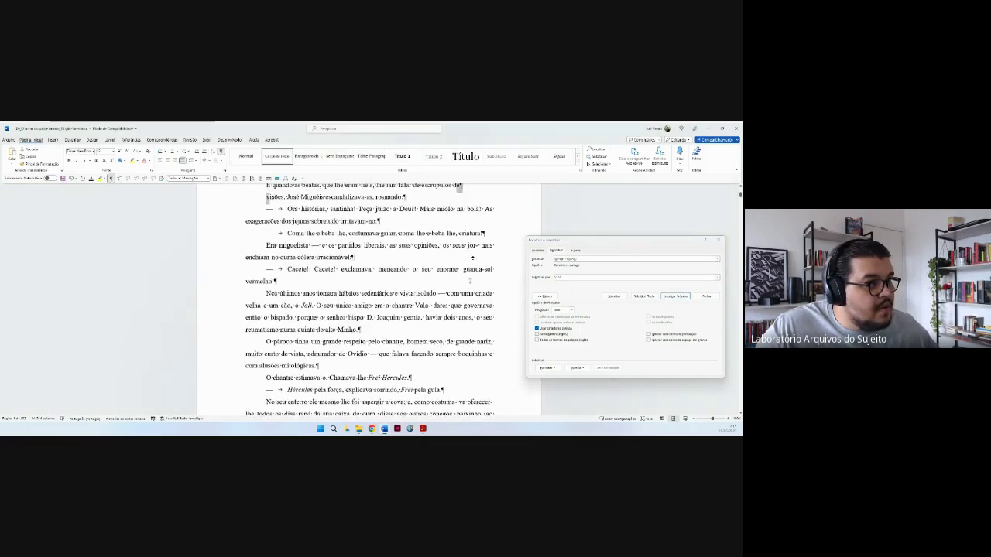
{"action": "scroll", "coordinate": [474, 263], "scroll_direction": "up", "scroll_amount": 2}
{"action": "scroll", "coordinate": [474, 252], "scroll_direction": "up", "scroll_amount": 1}
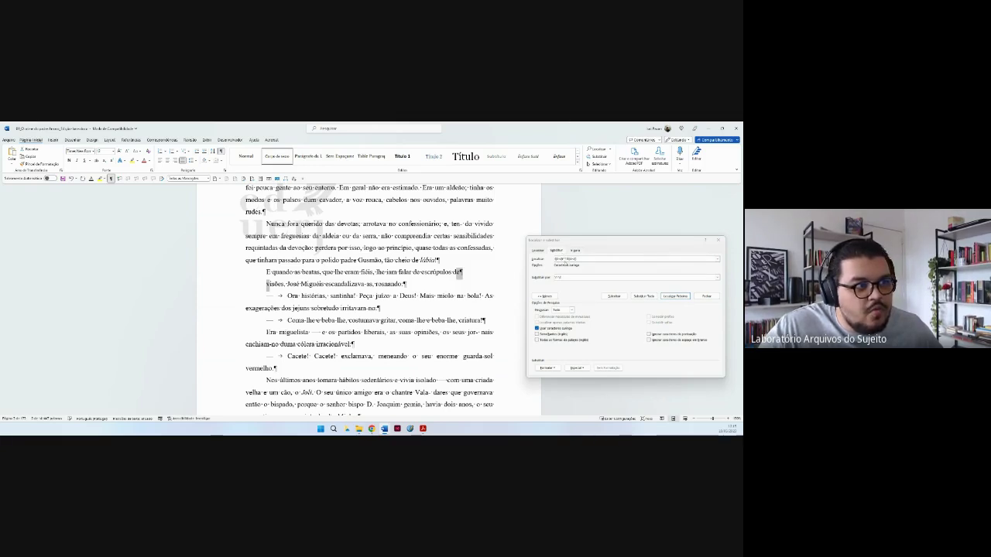
{"action": "left_click", "coordinate": [655, 296]}
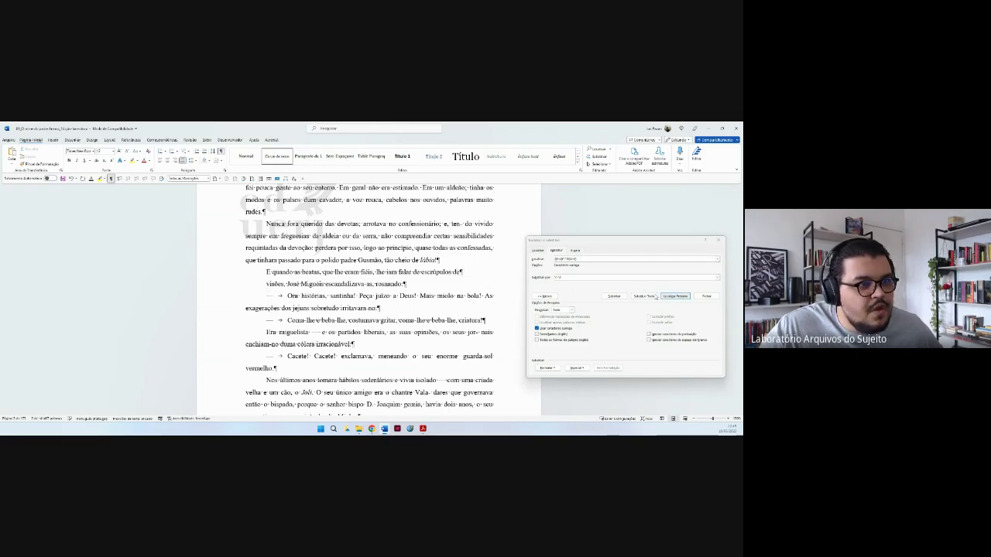
{"action": "left_click", "coordinate": [646, 297]}
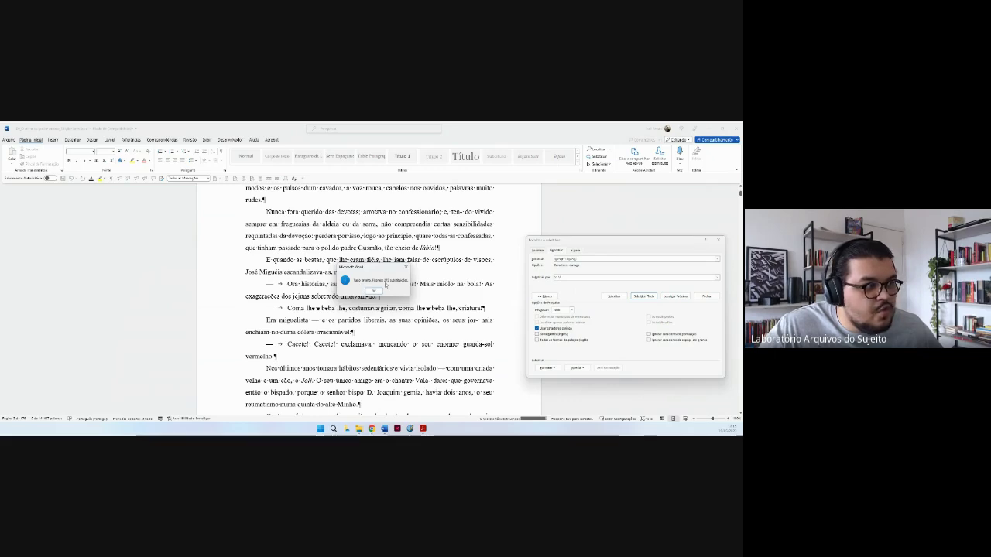
{"action": "left_click", "coordinate": [374, 291]}
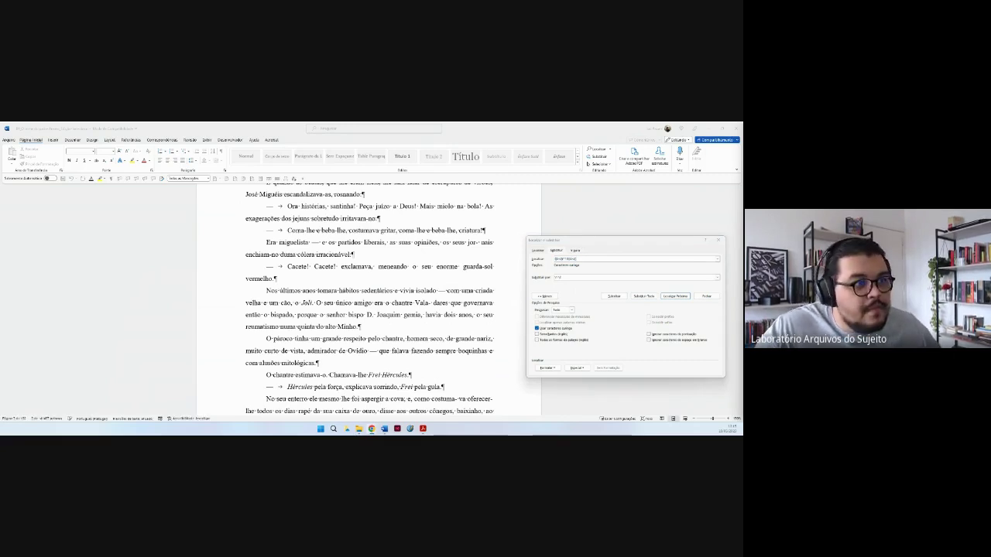
Edit the wildcard pattern and replacement, check a match, then replace all to join 'nicho do santo' lines.
{"action": "left_click", "coordinate": [594, 258]}
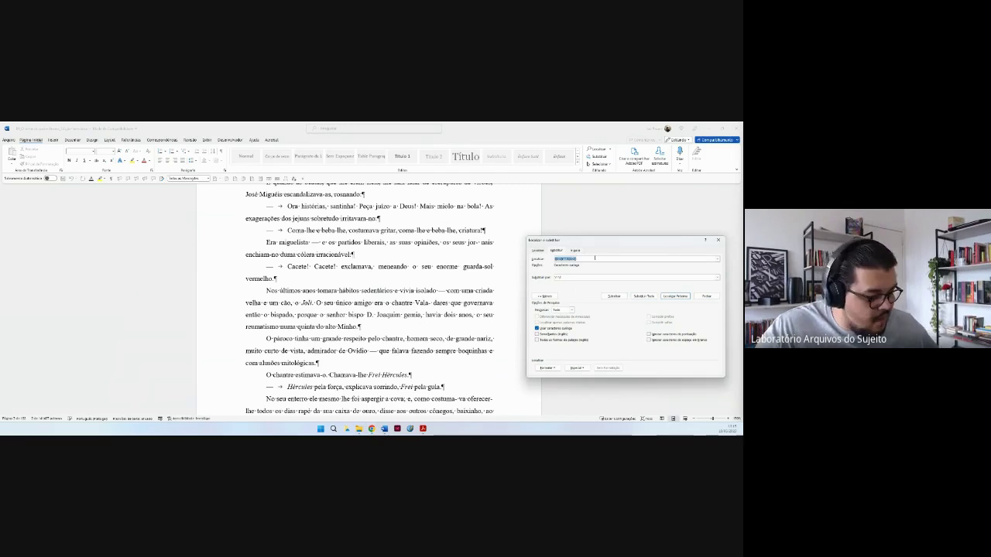
{"action": "left_click", "coordinate": [602, 257]}
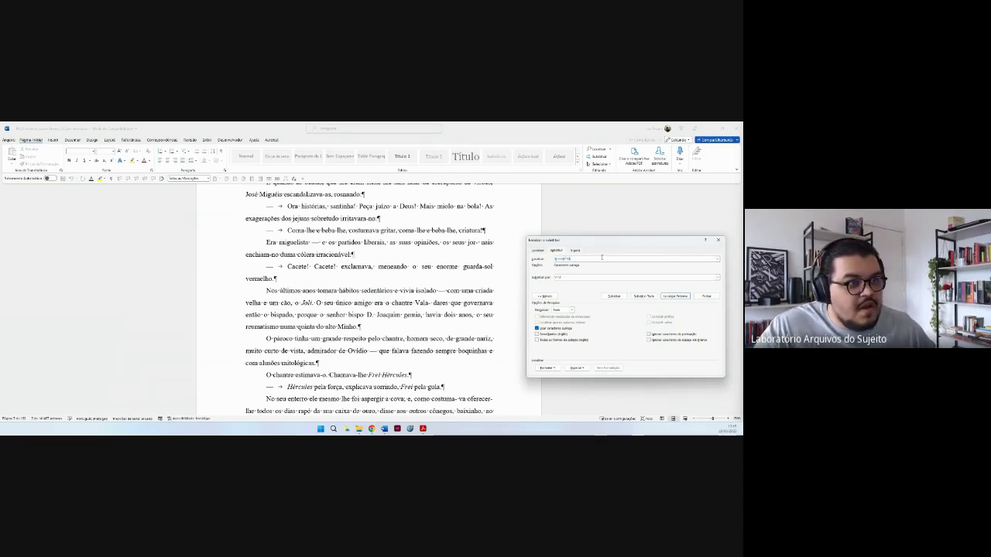
{"action": "left_click", "coordinate": [576, 276]}
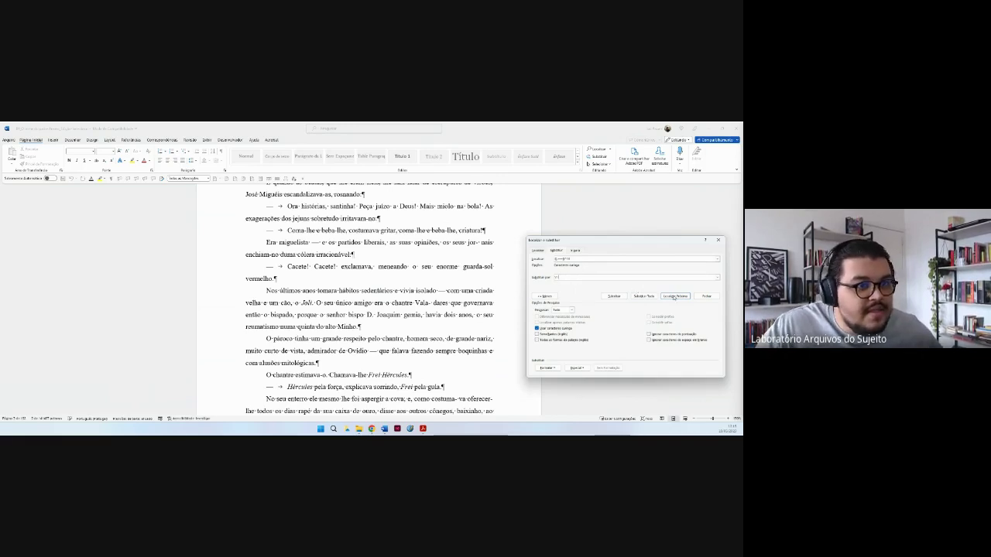
{"action": "left_click", "coordinate": [674, 297]}
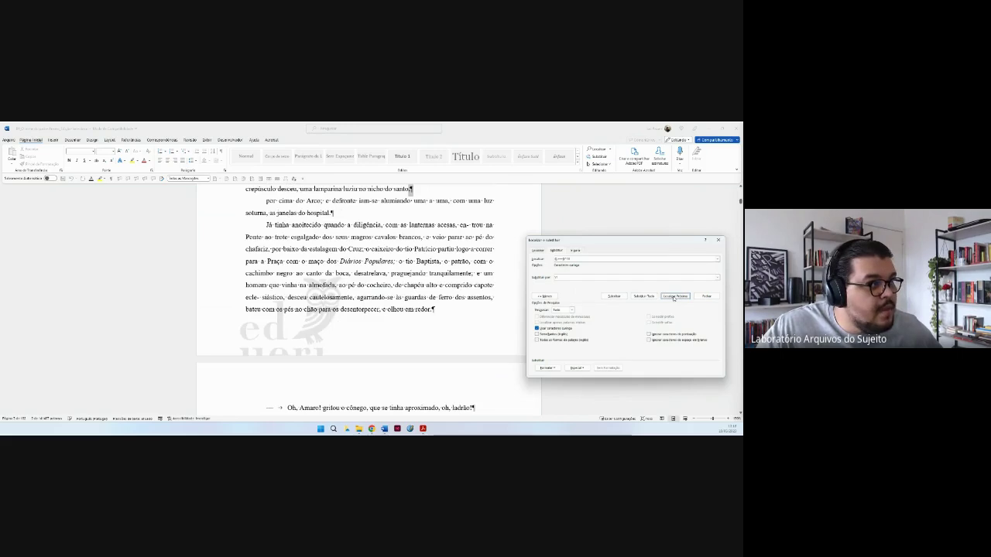
{"action": "left_click", "coordinate": [386, 244]}
{"action": "scroll", "coordinate": [386, 245], "scroll_direction": "up", "scroll_amount": 2}
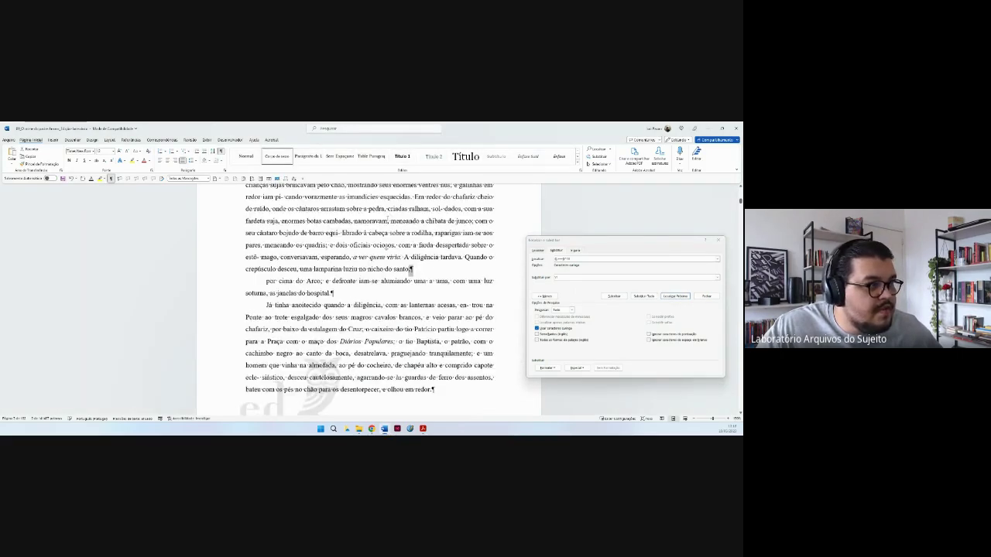
{"action": "scroll", "coordinate": [411, 269], "scroll_direction": "up", "scroll_amount": 1}
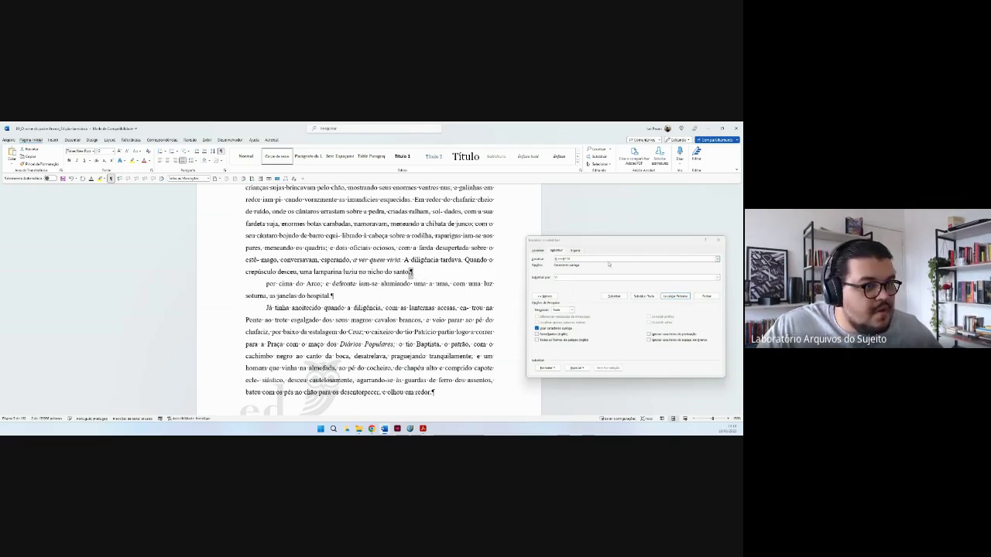
{"action": "left_click", "coordinate": [605, 260]}
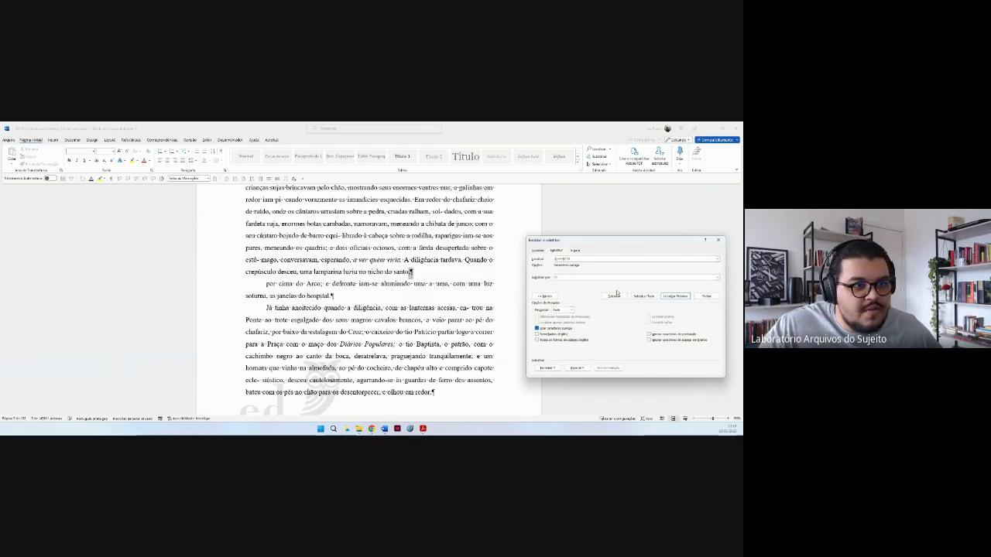
{"action": "left_click", "coordinate": [643, 296]}
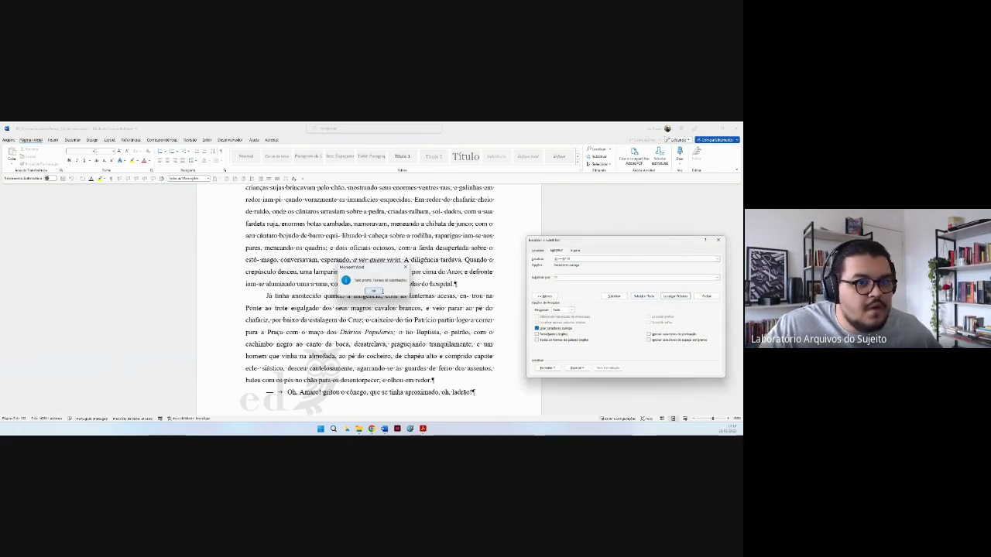
{"action": "left_click", "coordinate": [373, 291]}
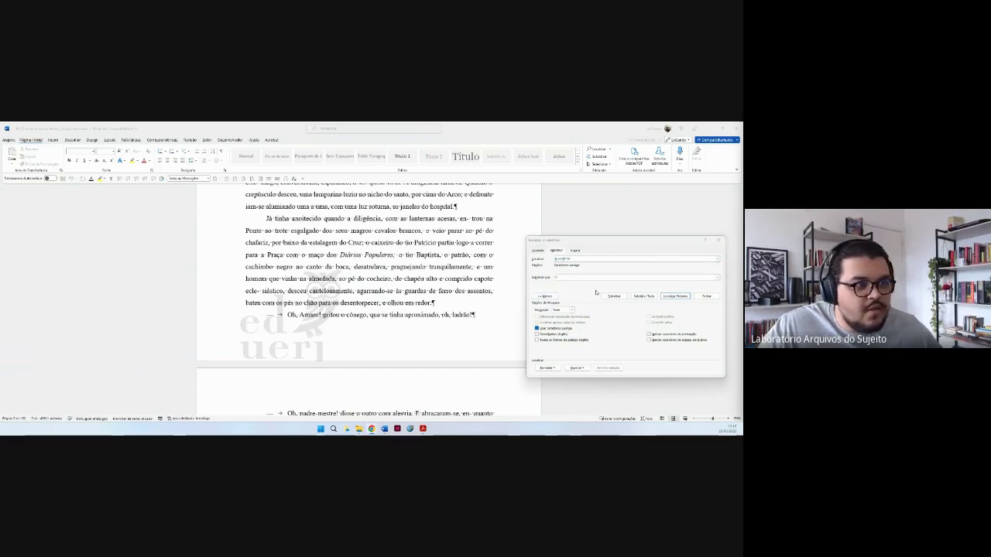
Turn off wildcards, change the search and replace all to rejoin hyphen-split words like 'eclesiástico'.
{"action": "left_click", "coordinate": [536, 329]}
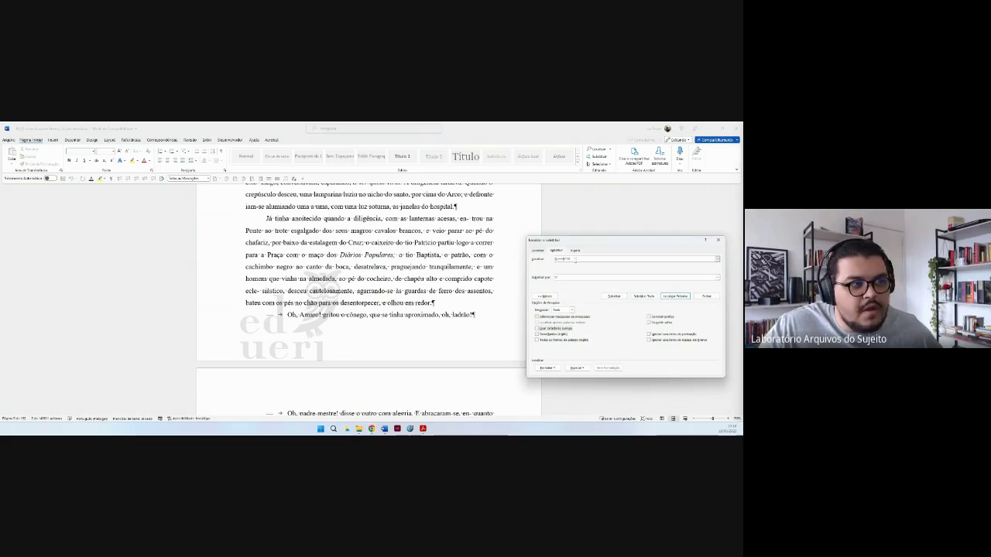
{"action": "left_click_drag", "start_coordinate": [575, 260], "coordinate": [536, 265]}
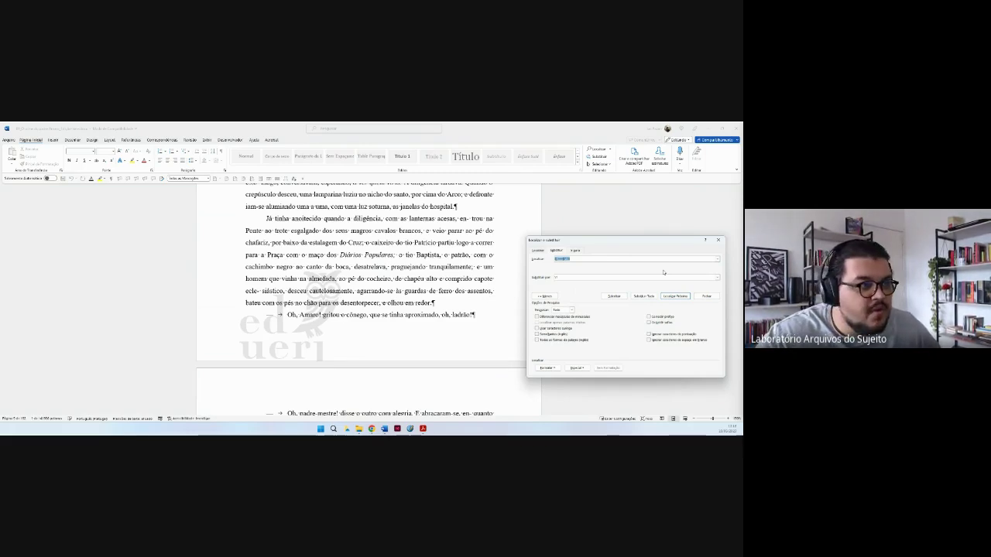
{"action": "key", "text": "BackSpace"}
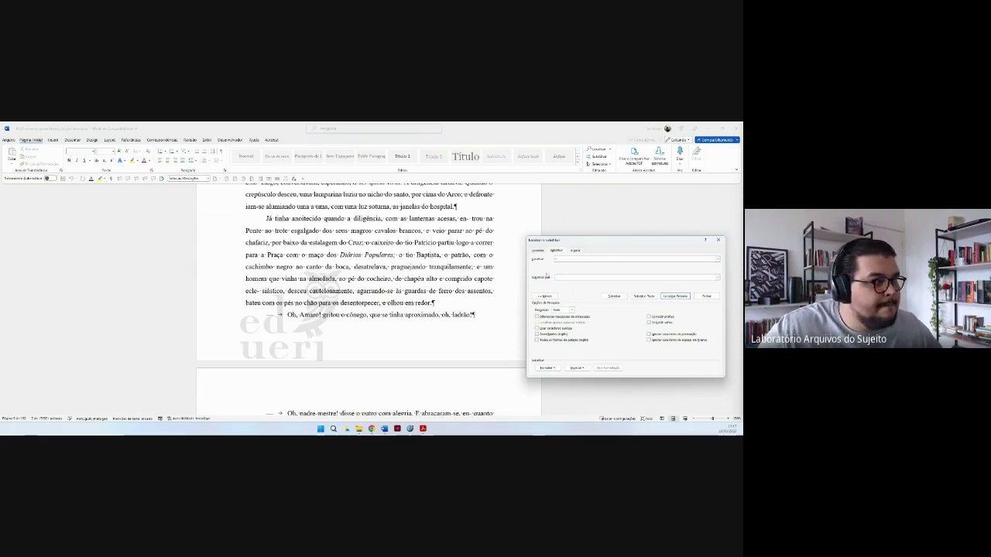
{"action": "left_click", "coordinate": [465, 218]}
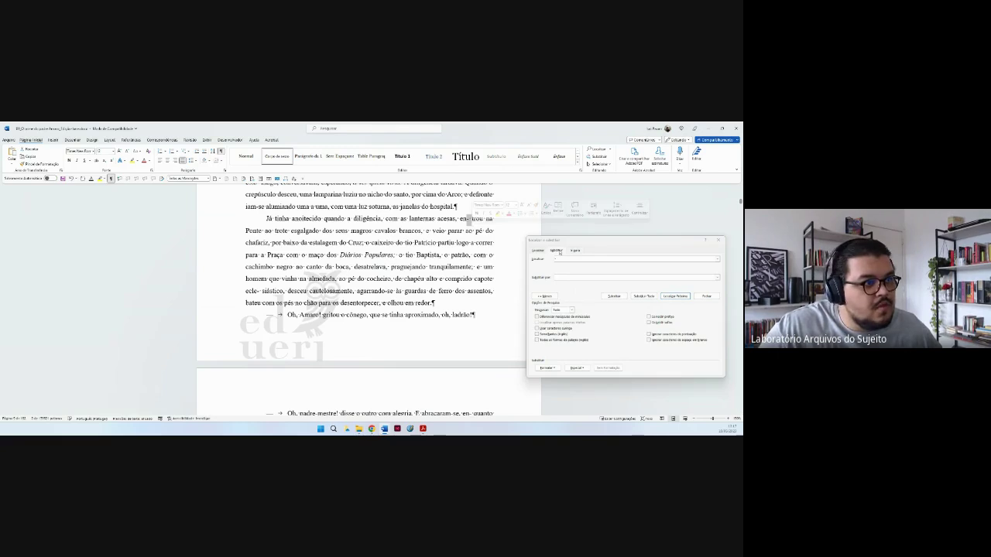
{"action": "left_click", "coordinate": [567, 276]}
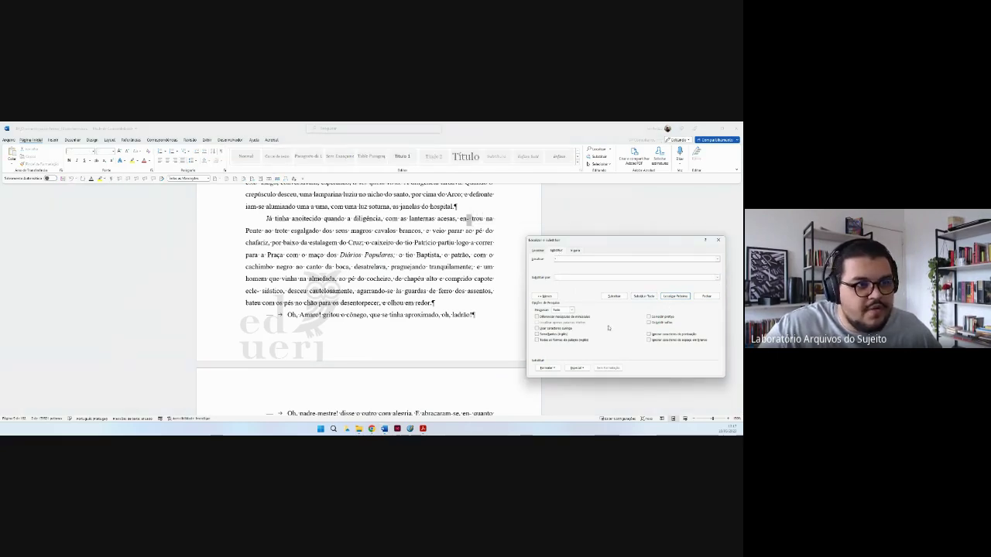
{"action": "key", "text": "alt+t"}
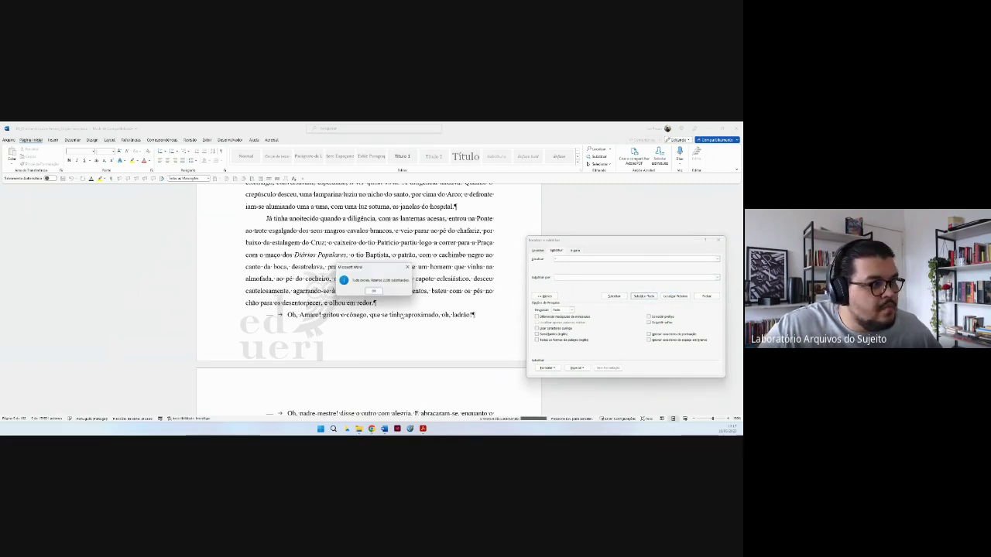
{"action": "left_click", "coordinate": [376, 291]}
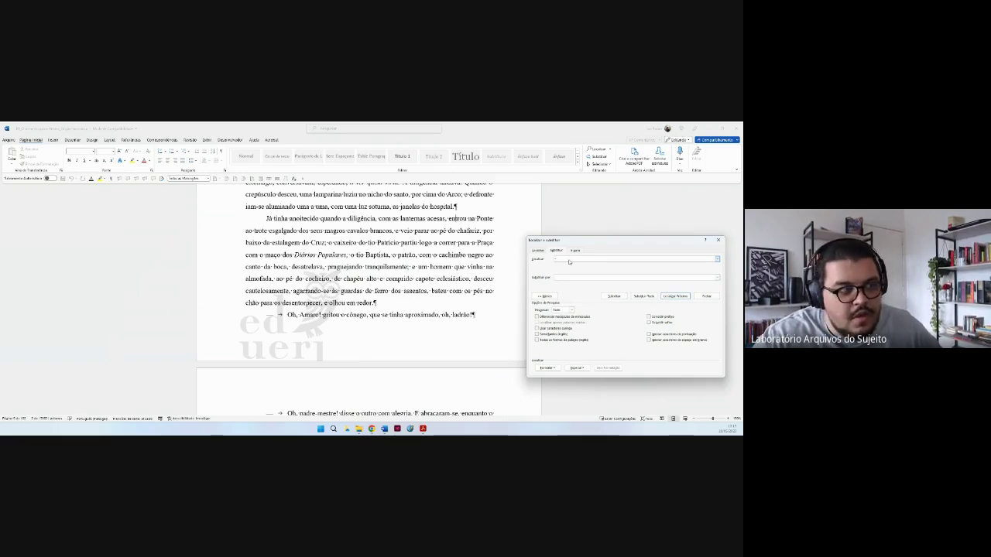
Search for ^p with an empty replacement and inspect the stray break after 'tomar'.
{"action": "type", "text": "^p"}
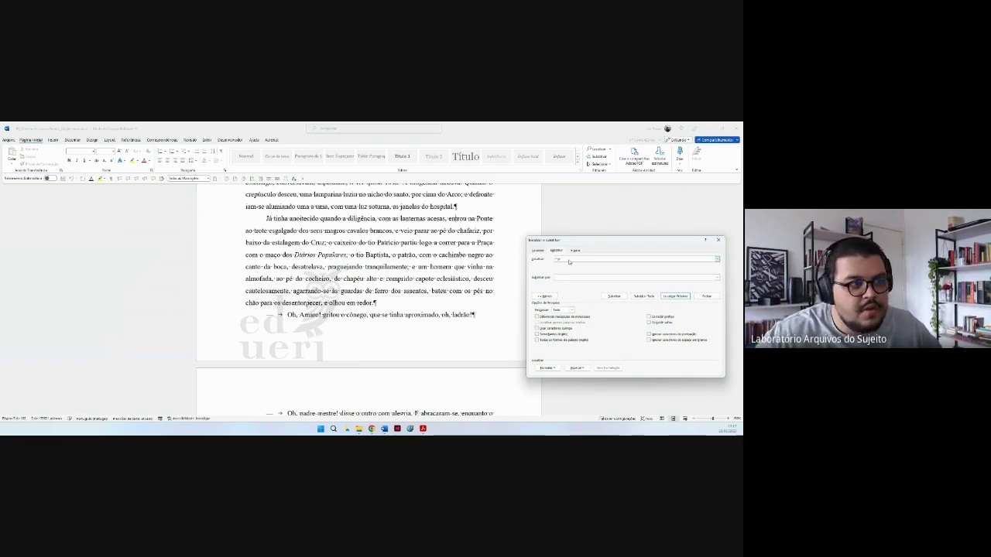
{"action": "left_click", "coordinate": [579, 278]}
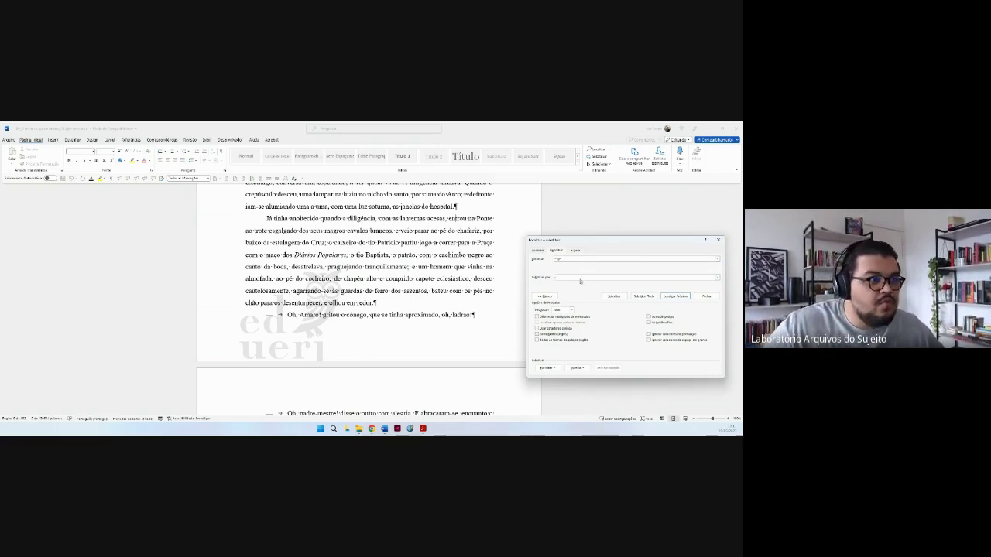
{"action": "left_click", "coordinate": [654, 295]}
{"action": "left_click", "coordinate": [446, 300]}
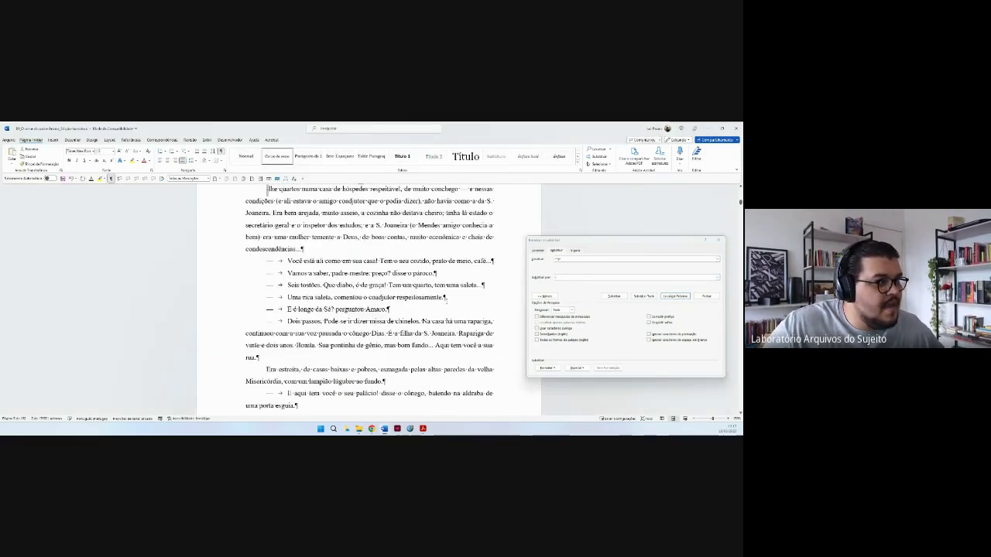
{"action": "scroll", "coordinate": [377, 241], "scroll_direction": "up", "scroll_amount": 2}
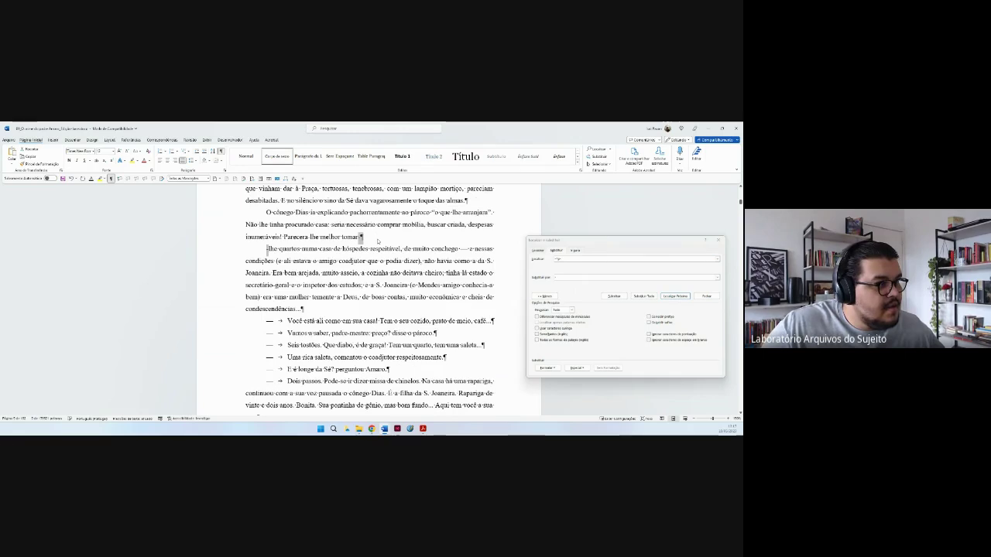
{"action": "left_click", "coordinate": [377, 242]}
{"action": "left_click_drag", "start_coordinate": [361, 237], "coordinate": [269, 248]}
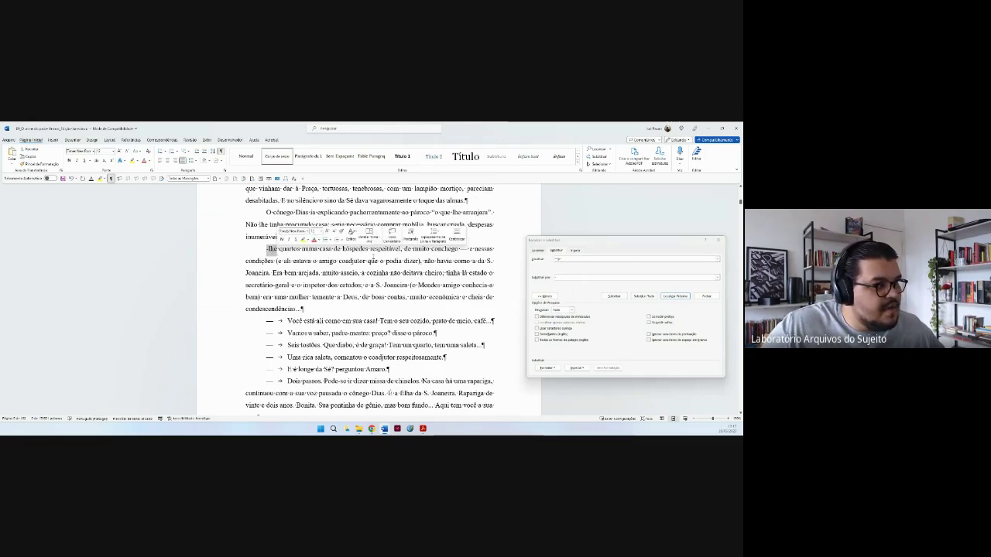
{"action": "left_click", "coordinate": [414, 231]}
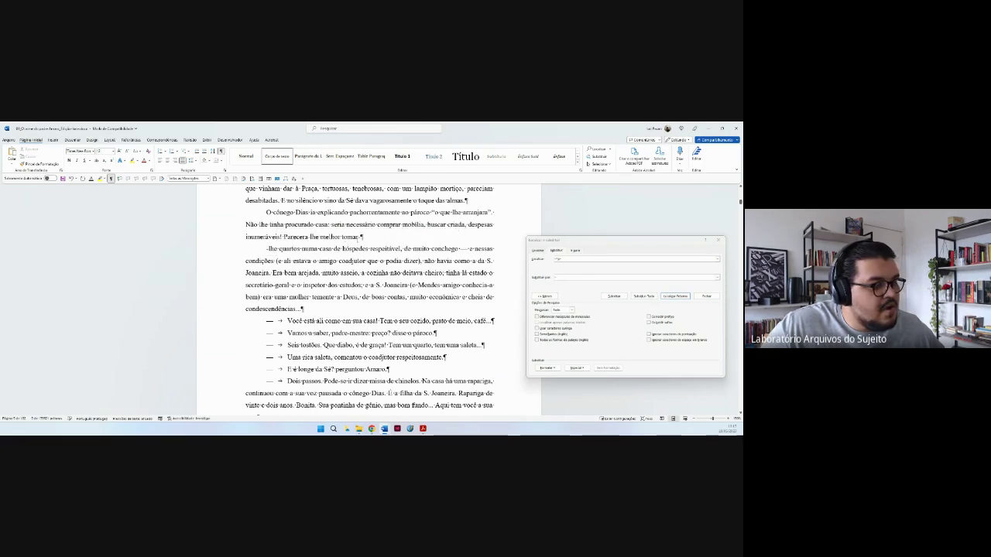
{"action": "double_click", "coordinate": [361, 239]}
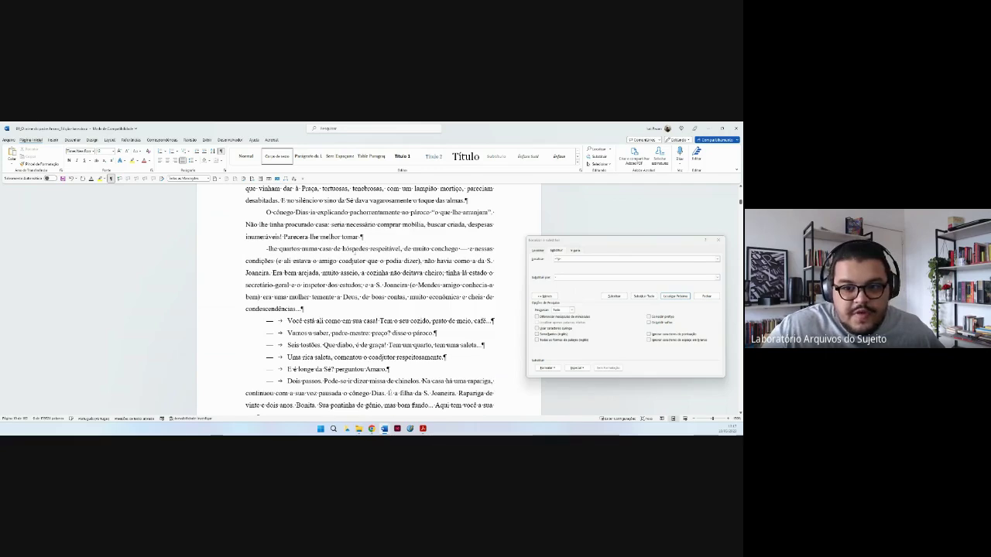
{"action": "left_click", "coordinate": [352, 249]}
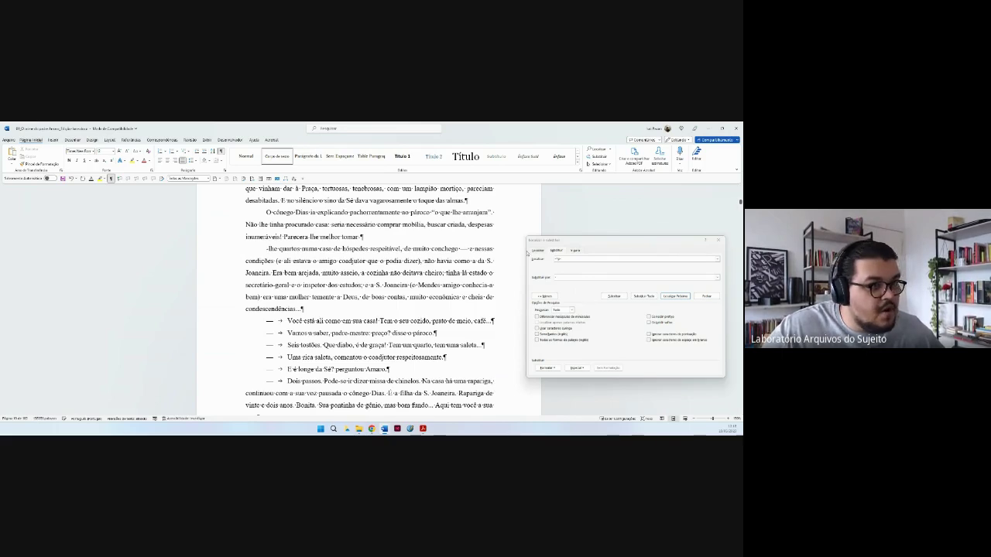
Replace all matches so 'Parecera-lhe melhor tomar-lhe quartos numa casa' reads as one paragraph.
{"action": "left_click", "coordinate": [590, 259]}
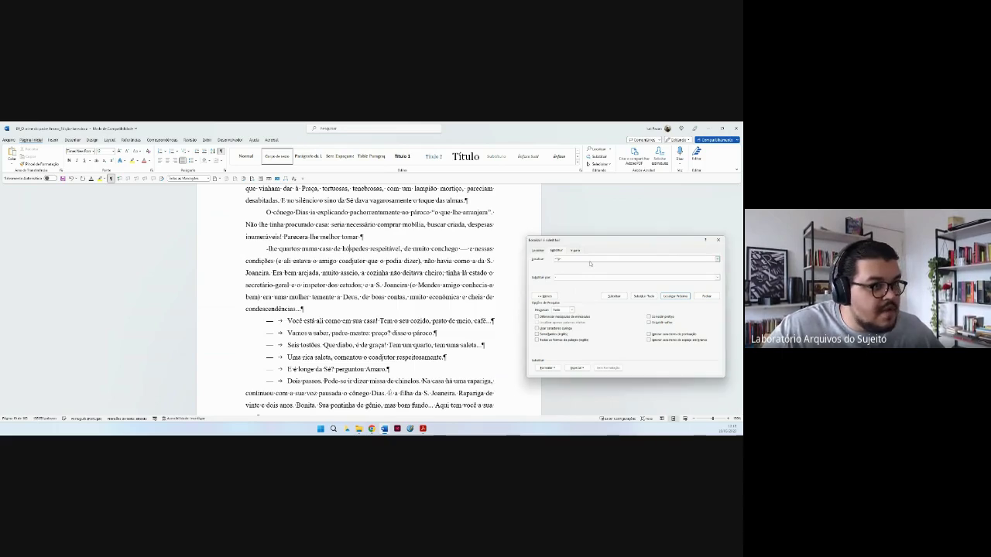
{"action": "left_click", "coordinate": [644, 296]}
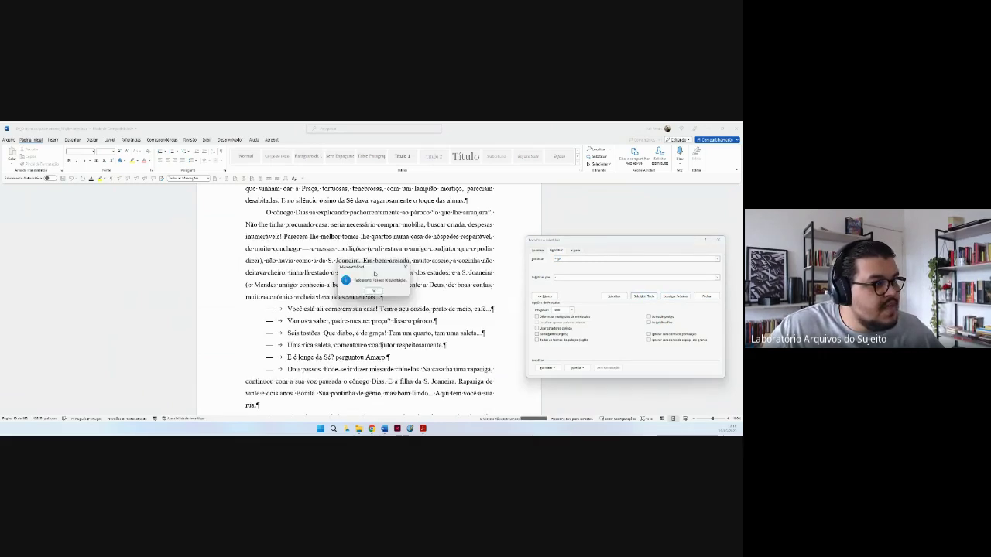
{"action": "left_click", "coordinate": [373, 291]}
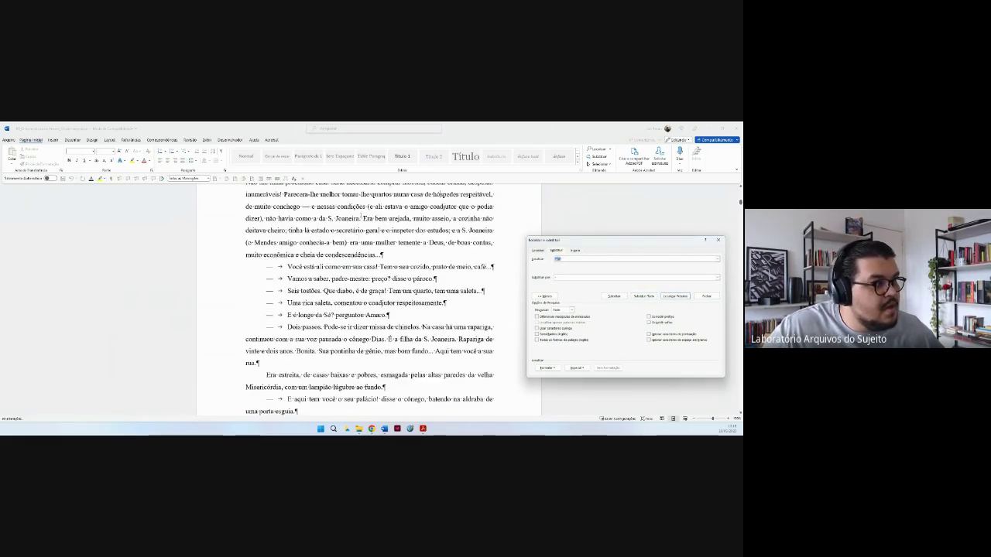
{"action": "left_click", "coordinate": [356, 189]}
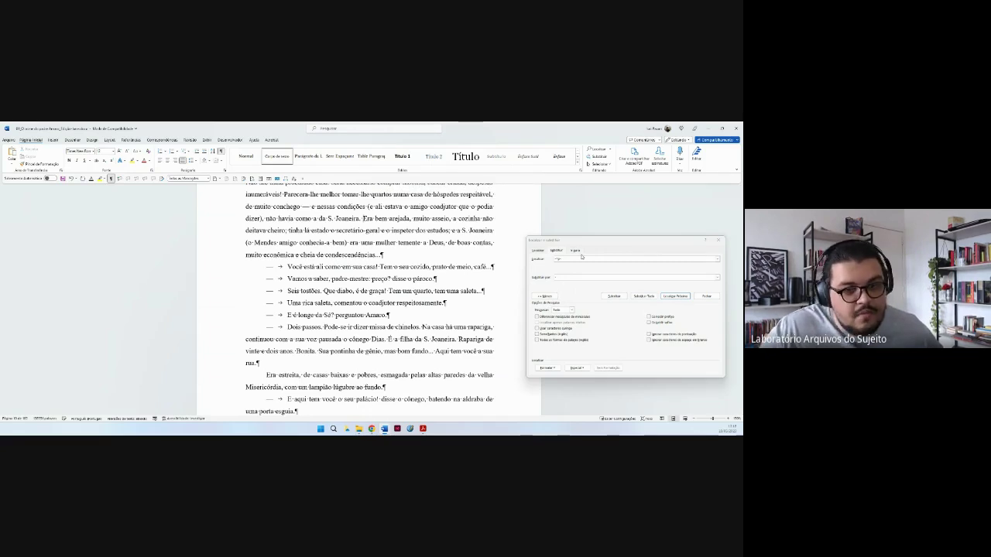
Check the match at the paragraph mark after 'piedosa.', then run Replace All.
{"action": "left_click", "coordinate": [582, 258]}
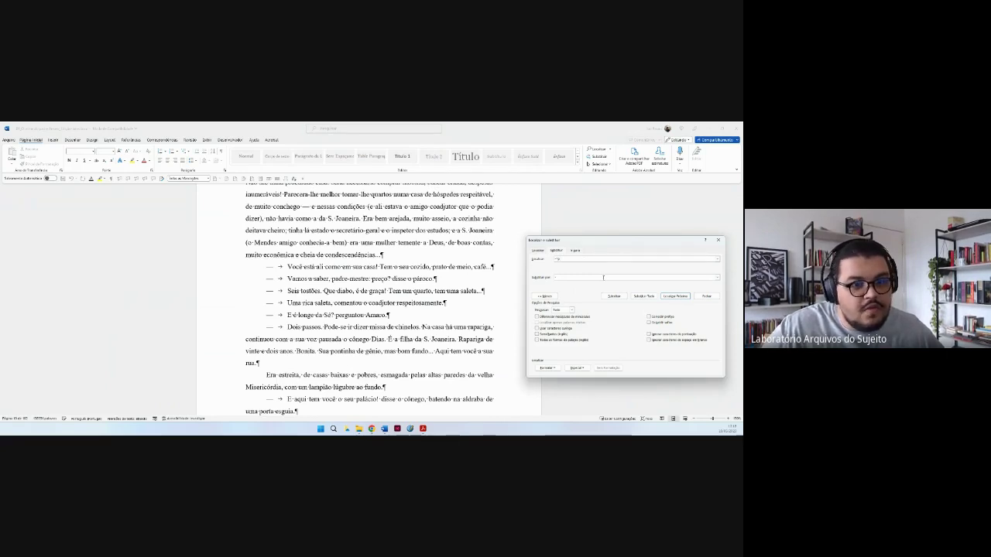
{"action": "left_click", "coordinate": [603, 277]}
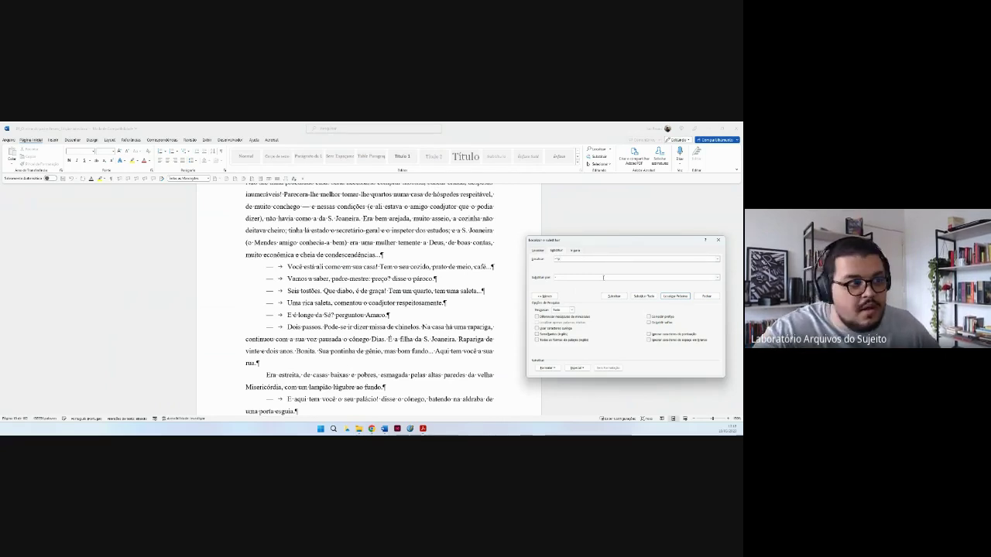
{"action": "left_click", "coordinate": [679, 296]}
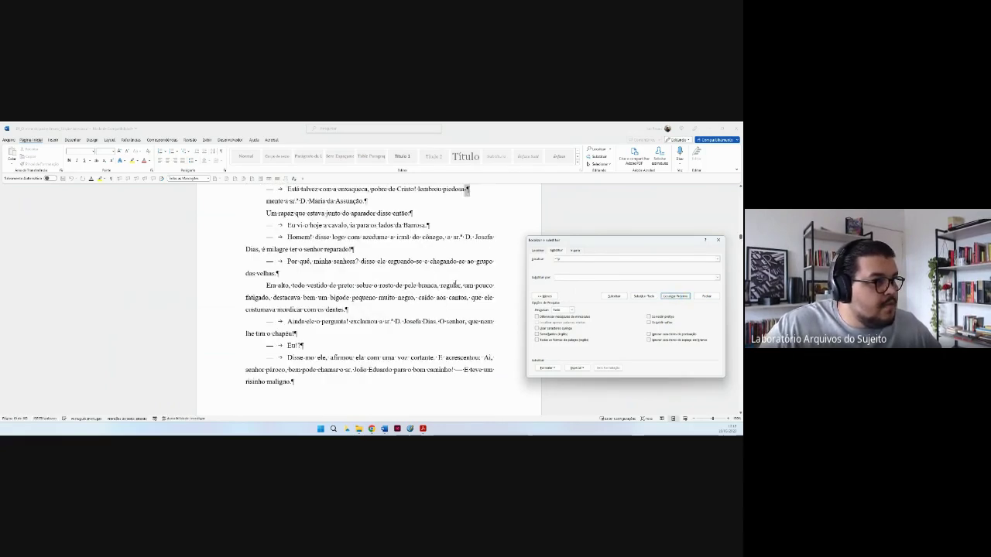
{"action": "scroll", "coordinate": [455, 284], "scroll_direction": "up", "scroll_amount": 1}
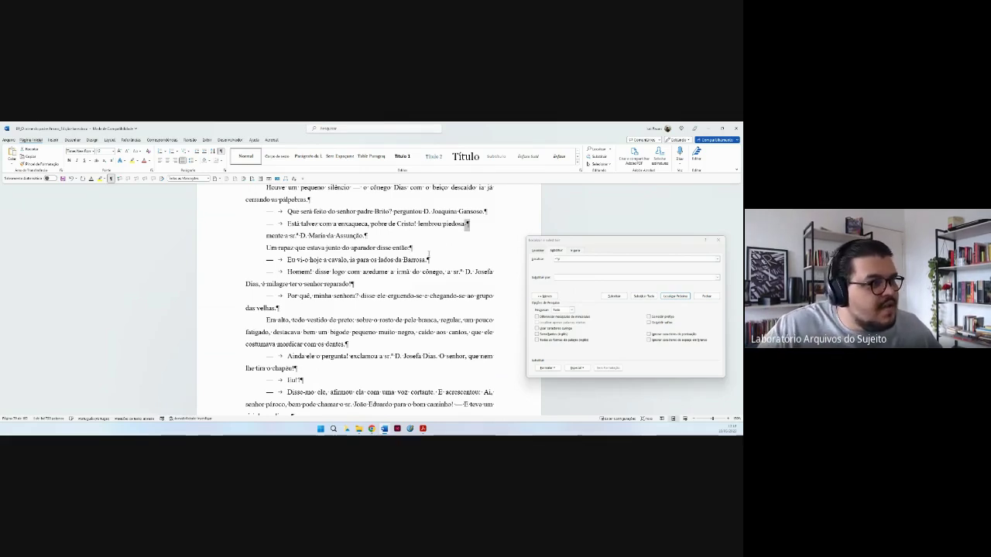
{"action": "left_click", "coordinate": [468, 224]}
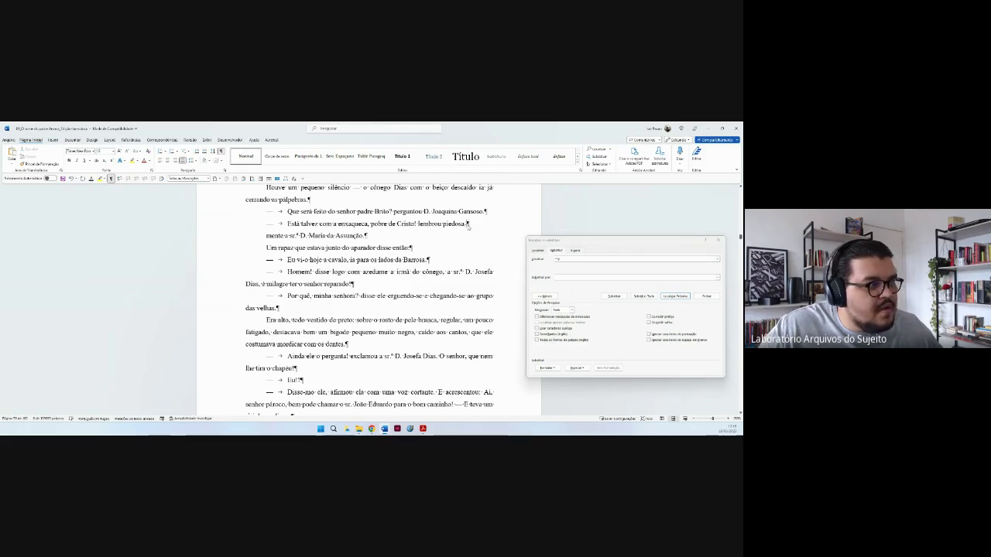
{"action": "left_click_drag", "start_coordinate": [467, 225], "coordinate": [443, 224]}
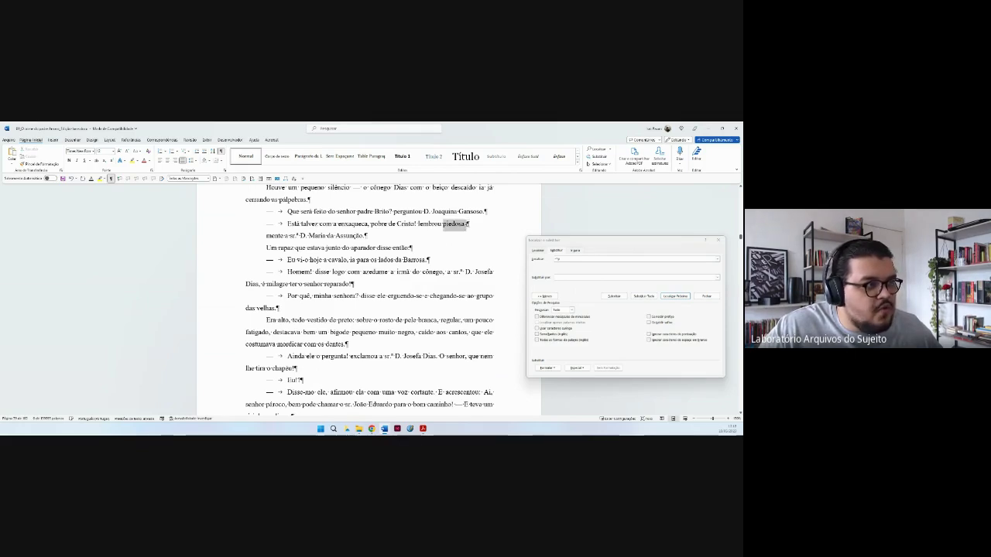
{"action": "left_click", "coordinate": [467, 225]}
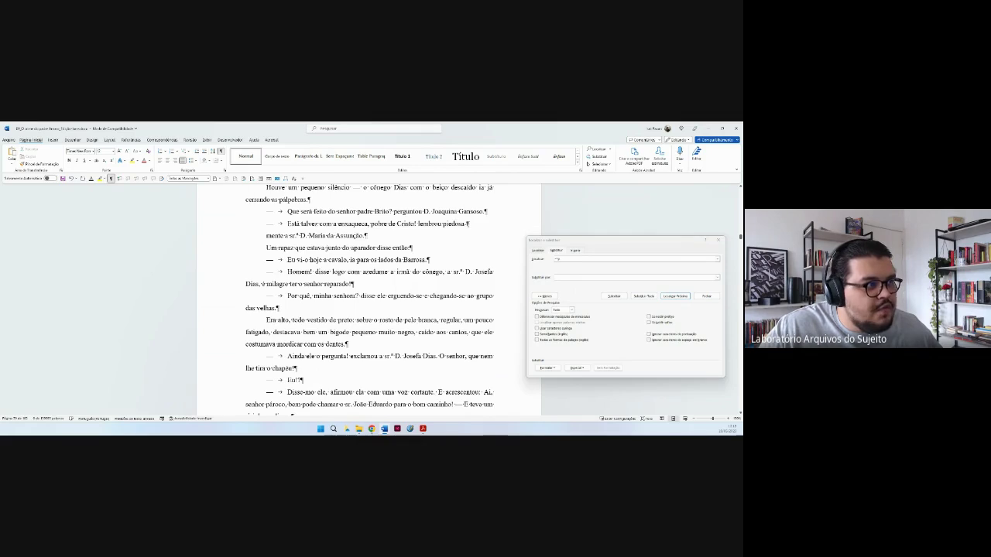
{"action": "double_click", "coordinate": [467, 224]}
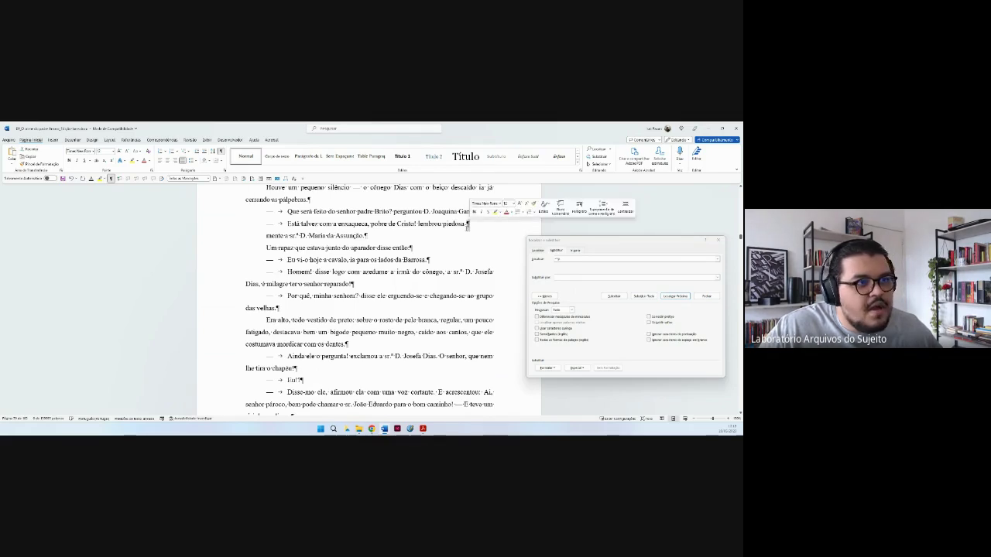
{"action": "left_click", "coordinate": [607, 270]}
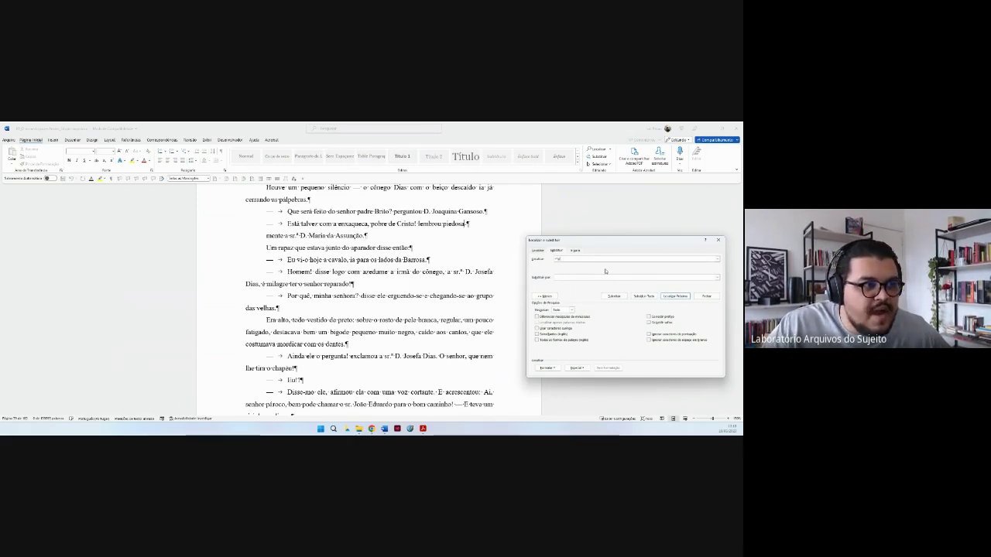
{"action": "left_click", "coordinate": [609, 277]}
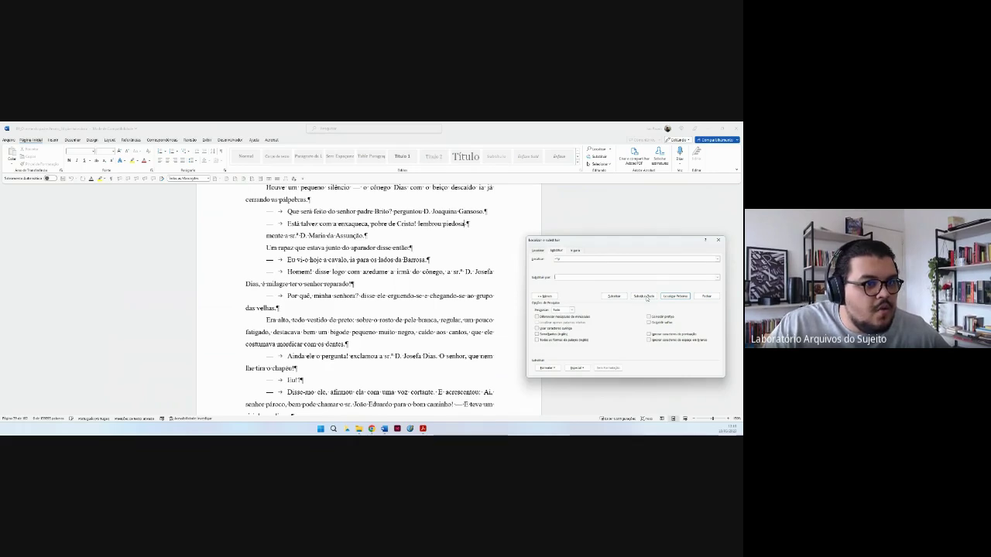
{"action": "left_click", "coordinate": [645, 296]}
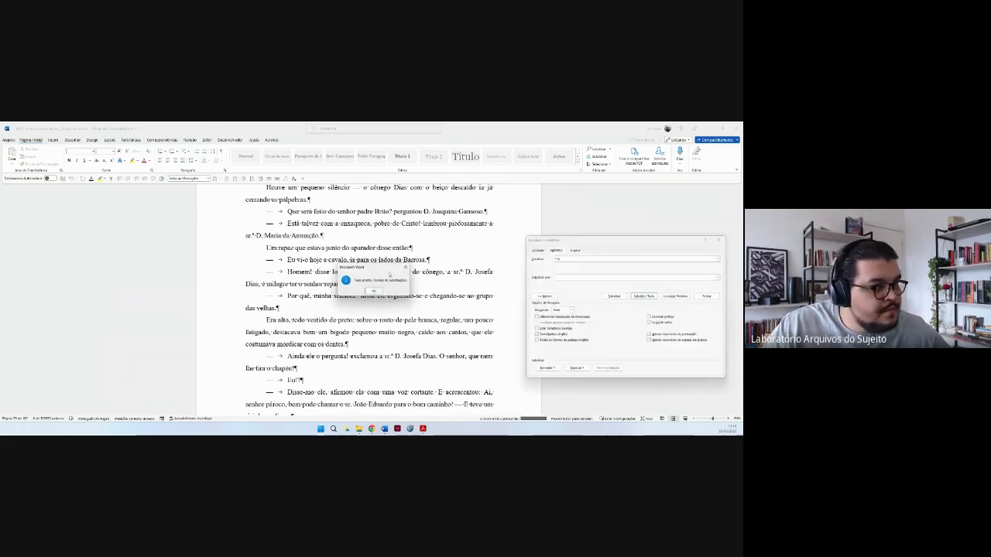
{"action": "left_click", "coordinate": [374, 291]}
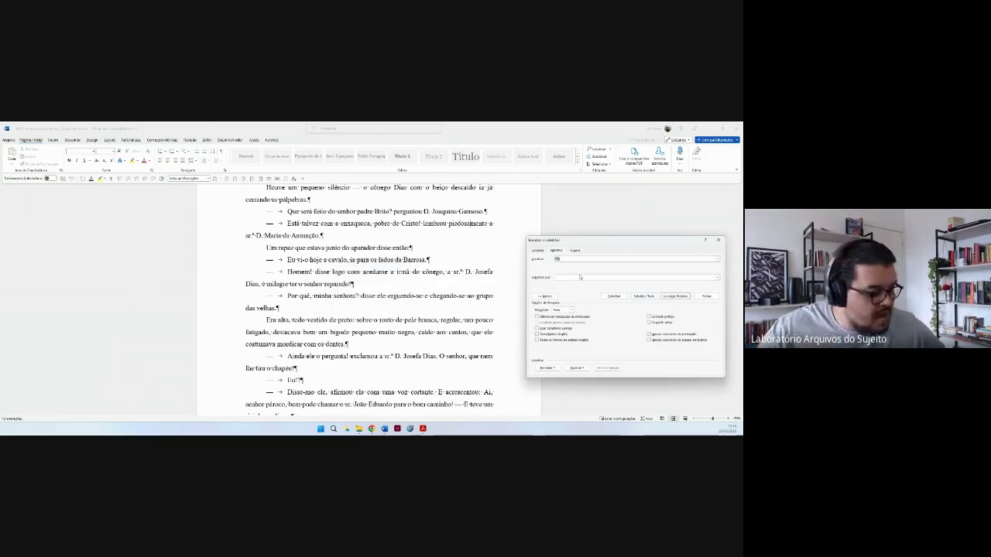
Clear the search text and run Replace All twice more across the novel.
{"action": "key", "text": "BackSpace"}
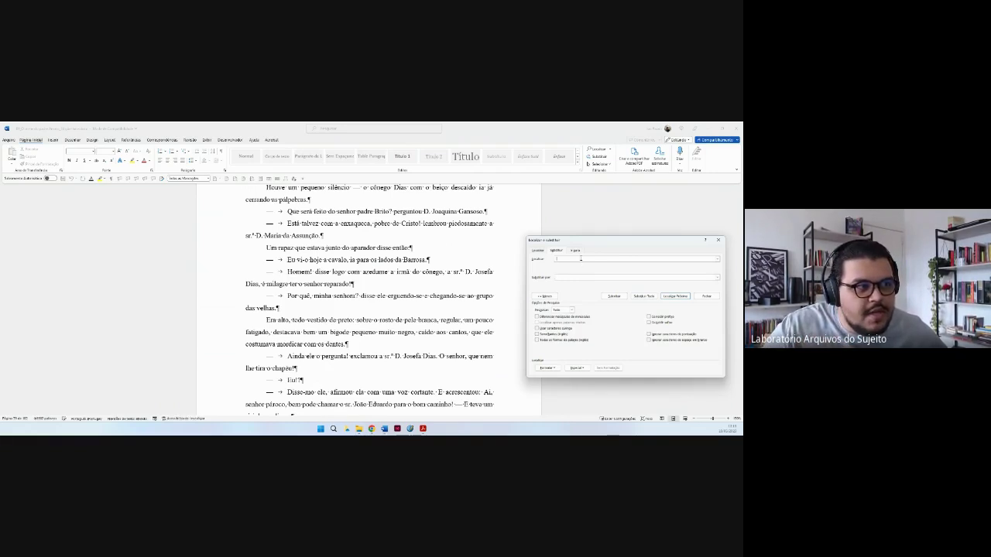
{"action": "left_click", "coordinate": [644, 297]}
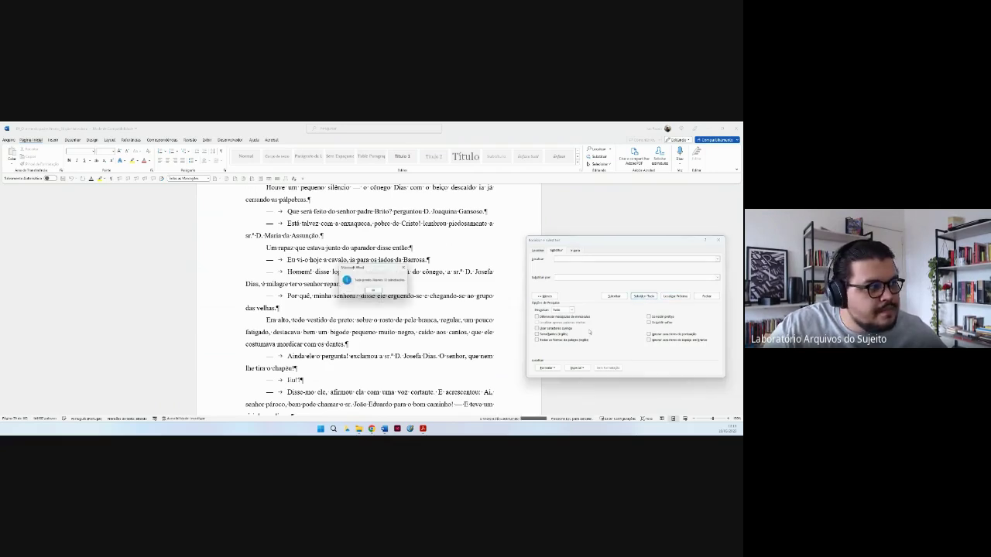
{"action": "left_click", "coordinate": [373, 290]}
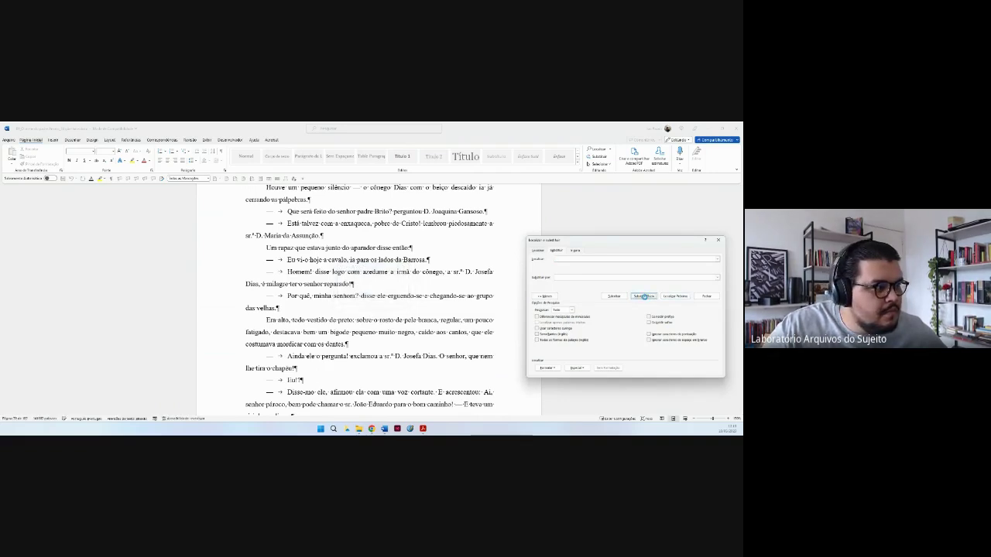
{"action": "left_click", "coordinate": [644, 297]}
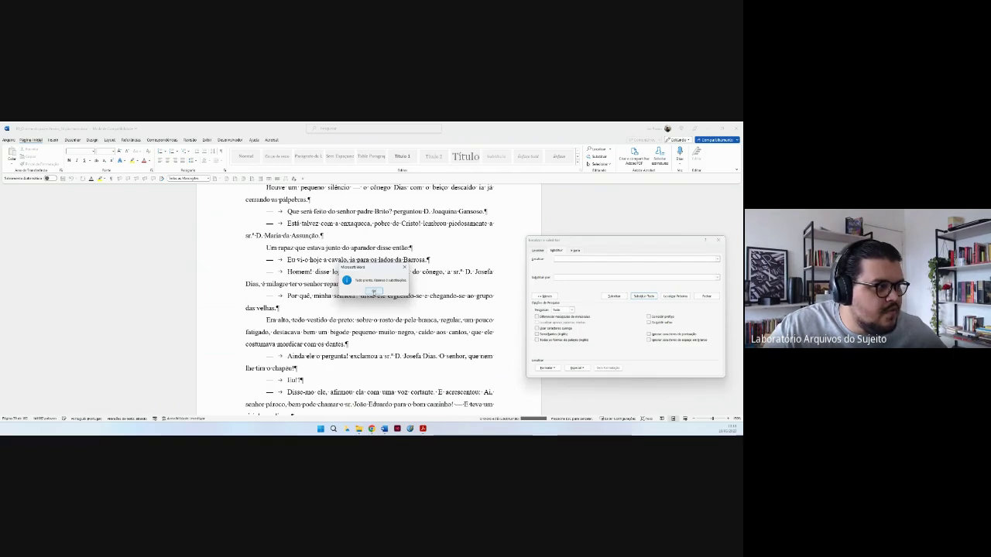
{"action": "left_click", "coordinate": [373, 291]}
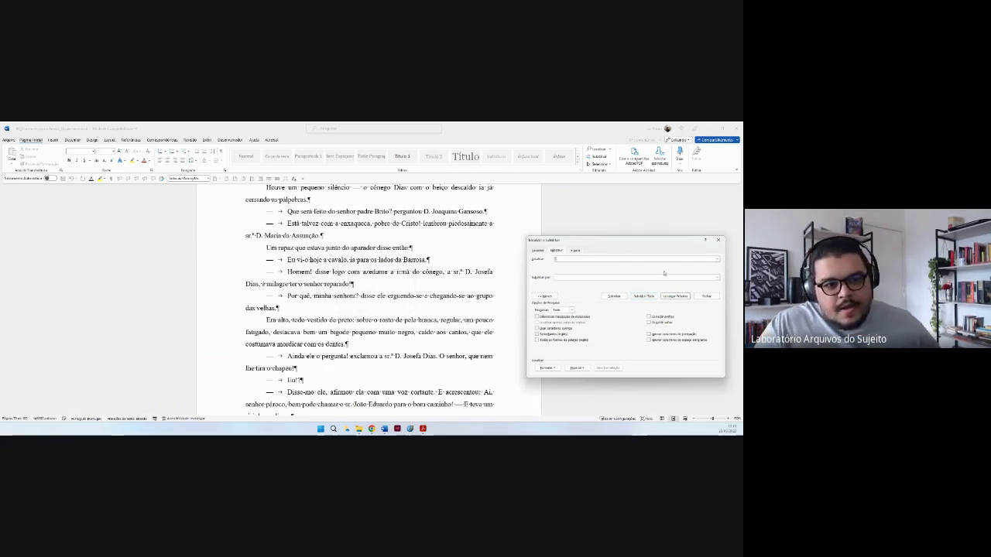
Replace every em dash plus tab opening a dialogue line with an em dash and a space.
{"action": "left_click", "coordinate": [275, 261]}
{"action": "double_click", "coordinate": [275, 261]}
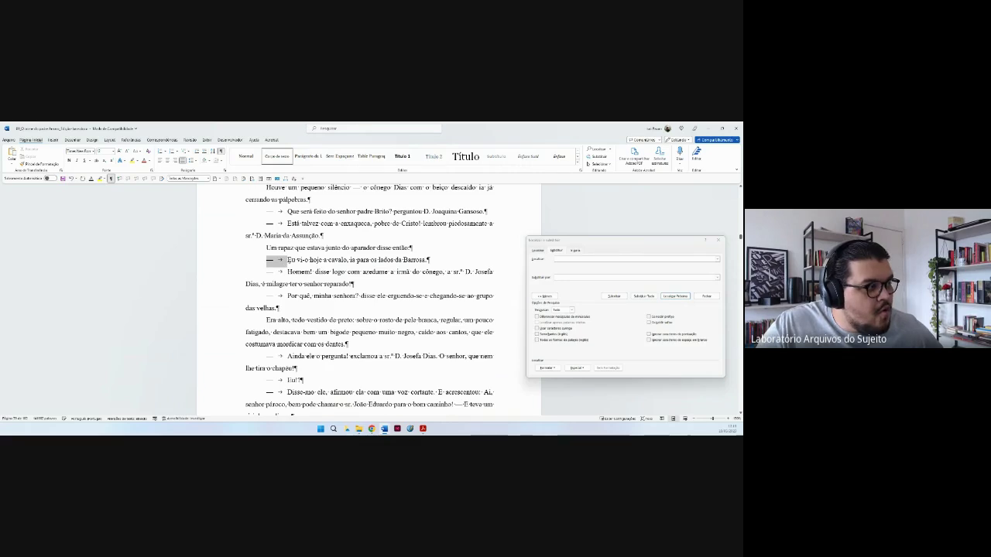
{"action": "left_click_drag", "start_coordinate": [266, 260], "coordinate": [283, 260]}
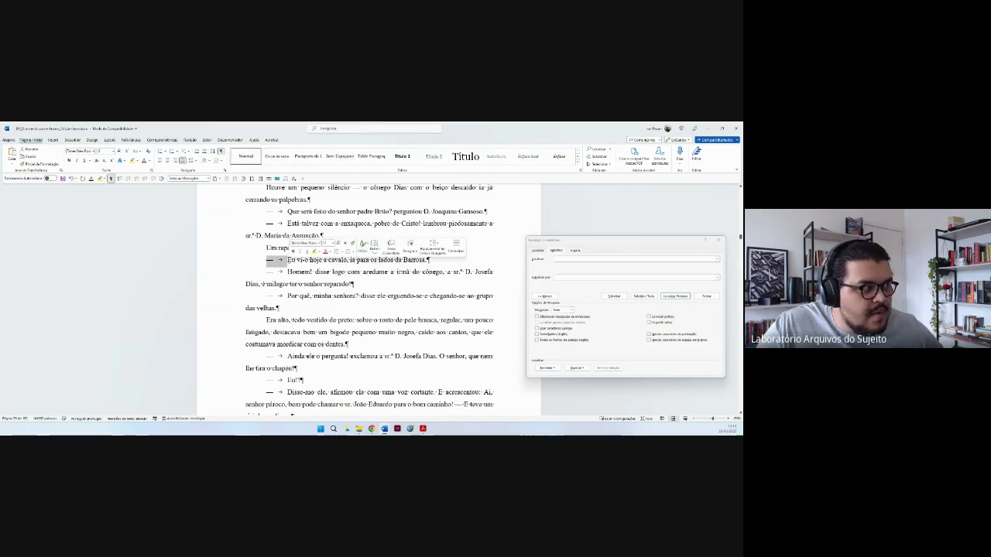
{"action": "left_click", "coordinate": [287, 260]}
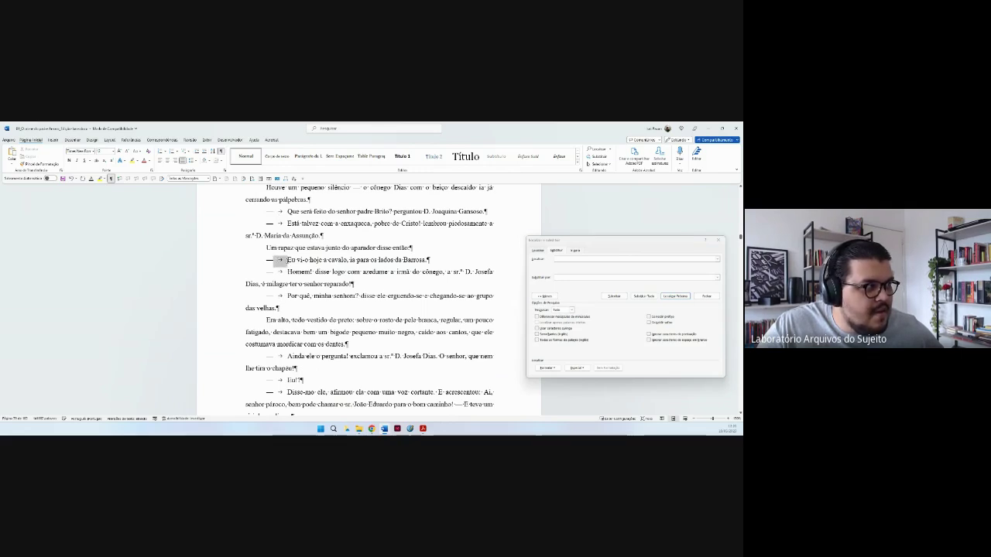
{"action": "left_click", "coordinate": [281, 262]}
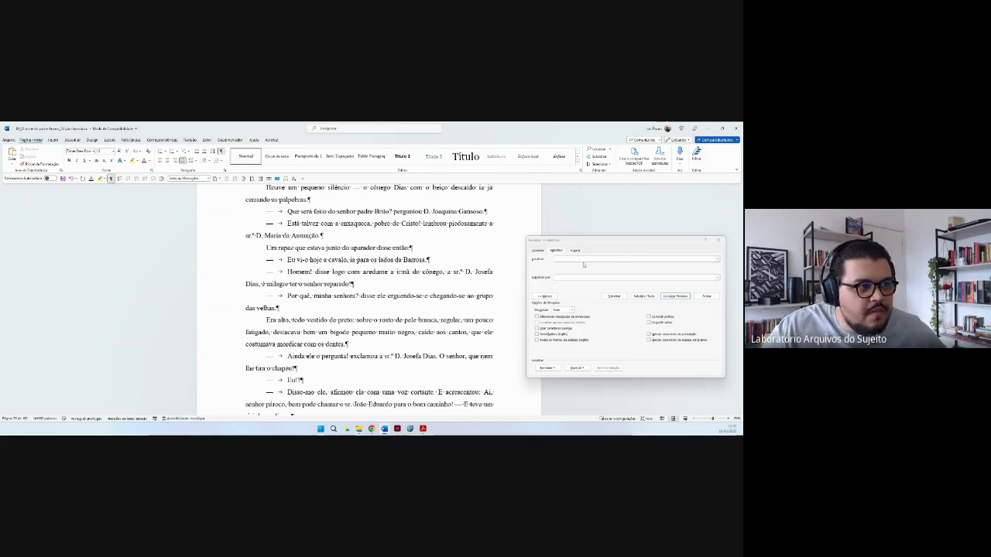
{"action": "left_click", "coordinate": [585, 260]}
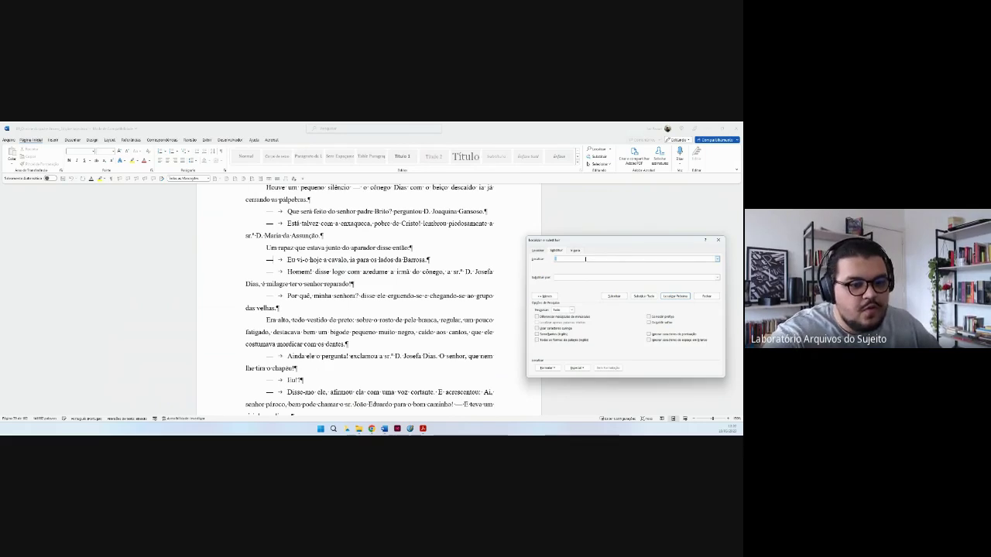
{"action": "key", "text": "Tab"}
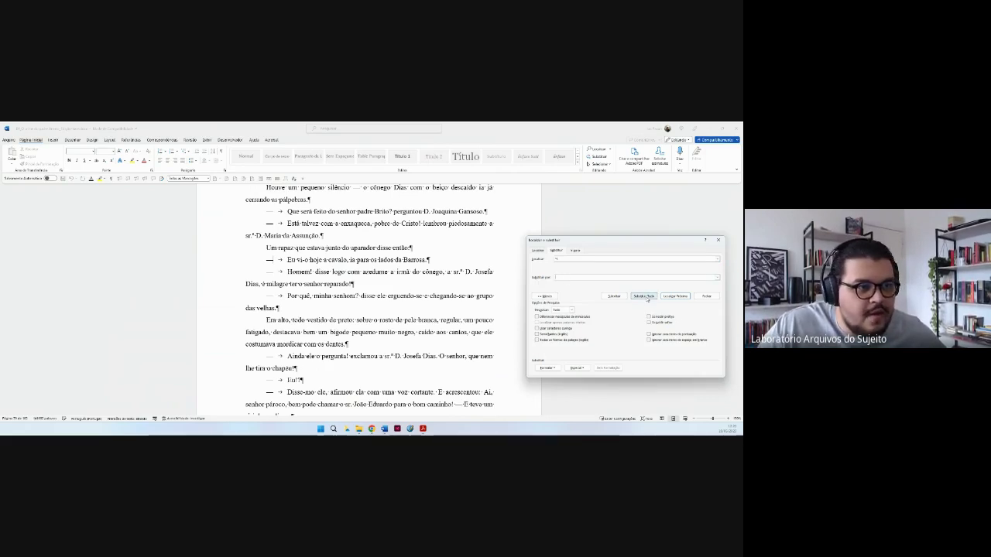
{"action": "left_click", "coordinate": [645, 298]}
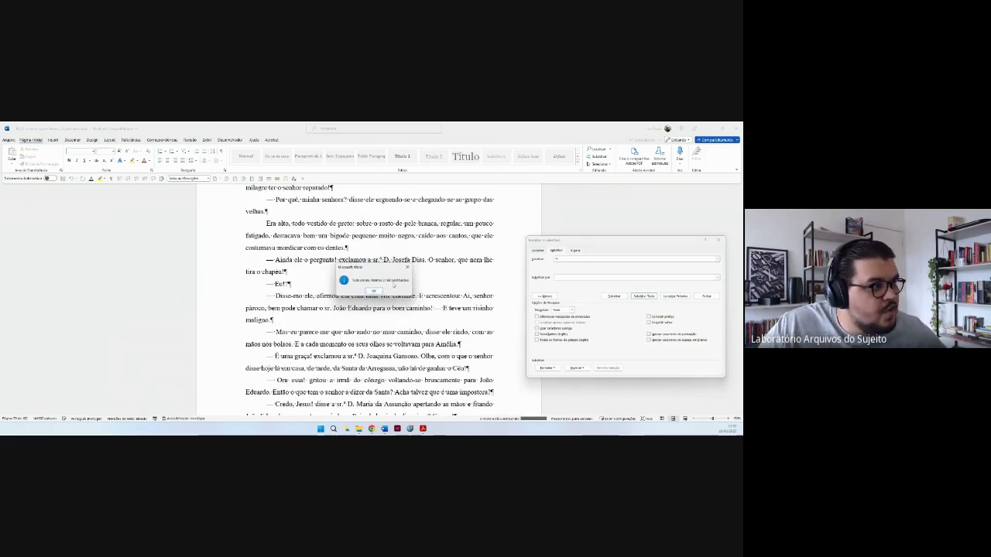
{"action": "left_click", "coordinate": [375, 291]}
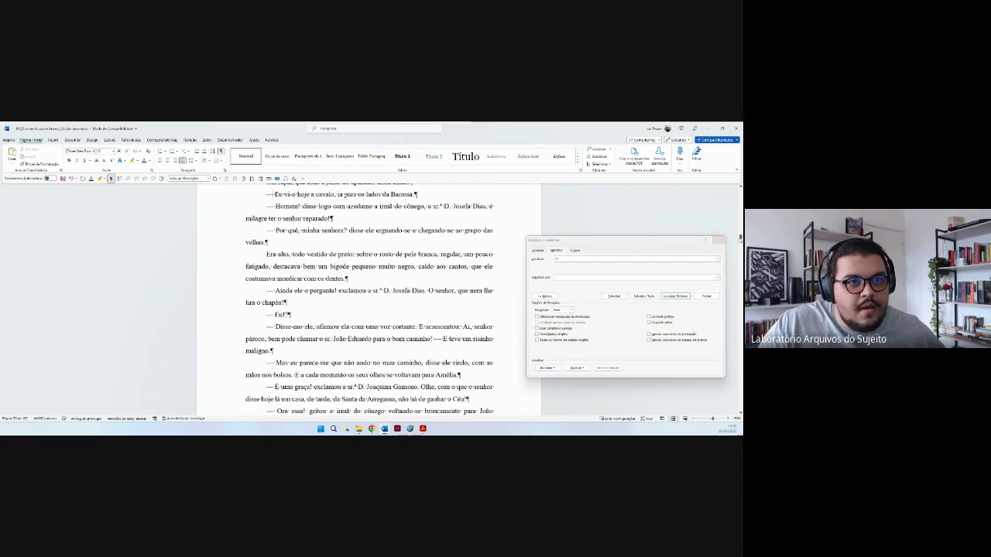
{"action": "left_click_drag", "start_coordinate": [740, 239], "coordinate": [740, 189]}
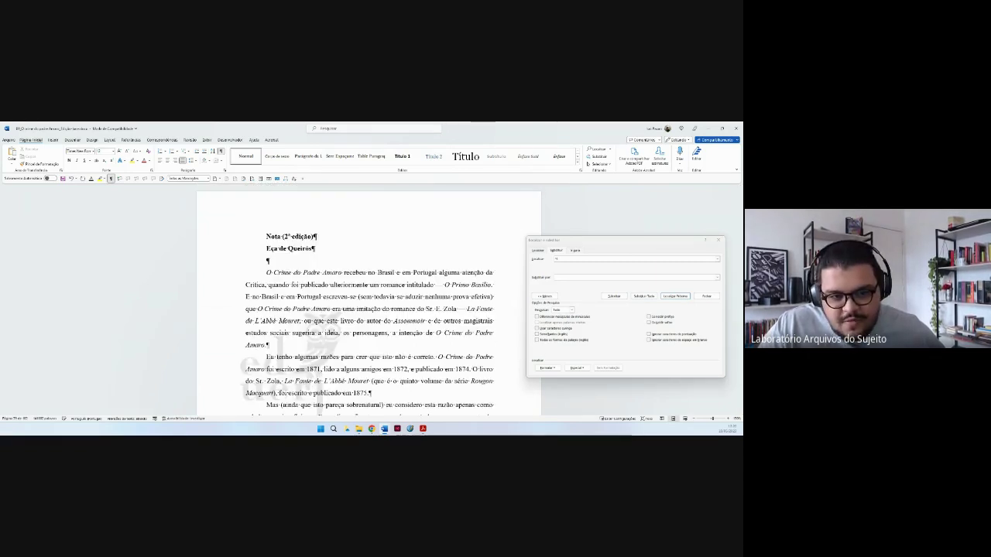
Select and deselect the watermark logo behind the text, then scroll down.
{"action": "left_click", "coordinate": [597, 307]}
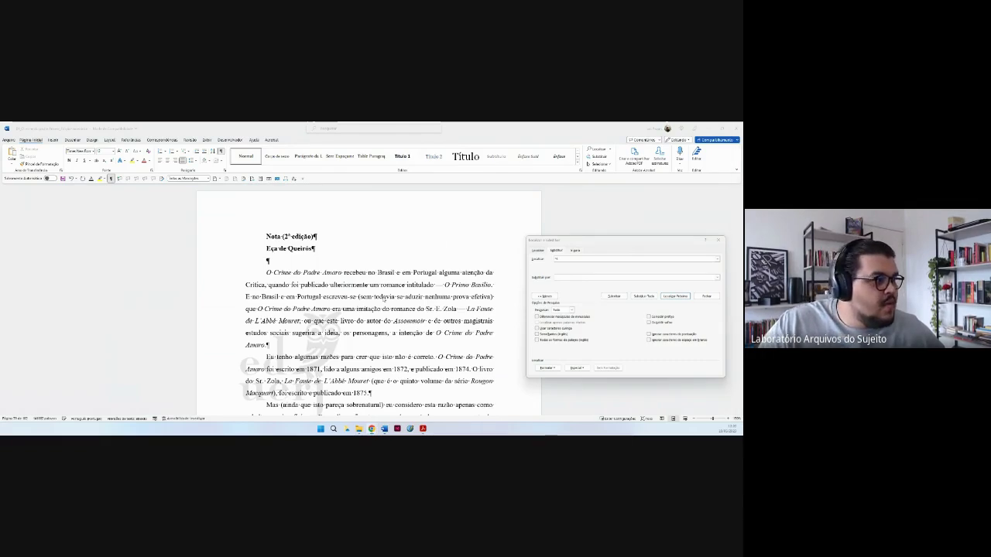
{"action": "left_click", "coordinate": [318, 346]}
{"action": "left_click", "coordinate": [291, 300]}
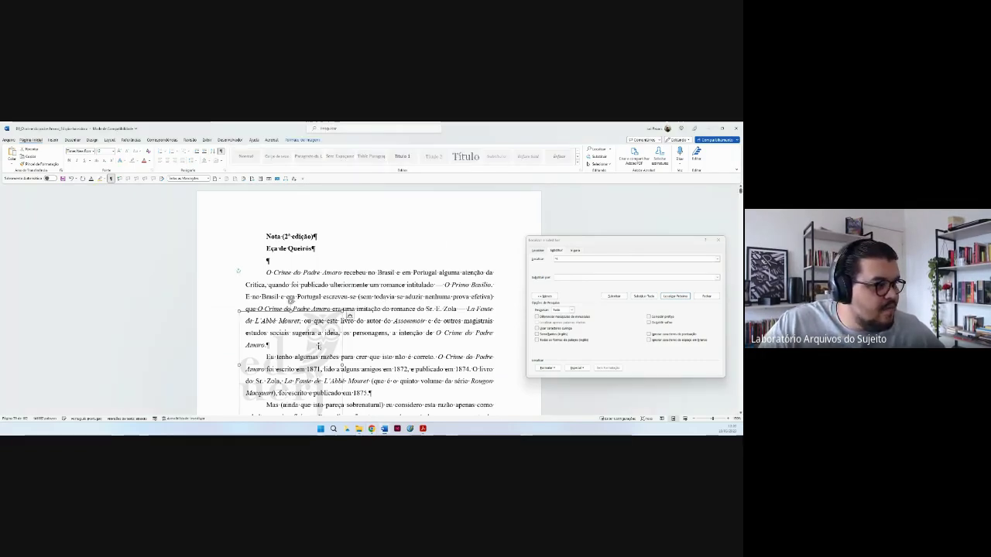
{"action": "left_click", "coordinate": [462, 321]}
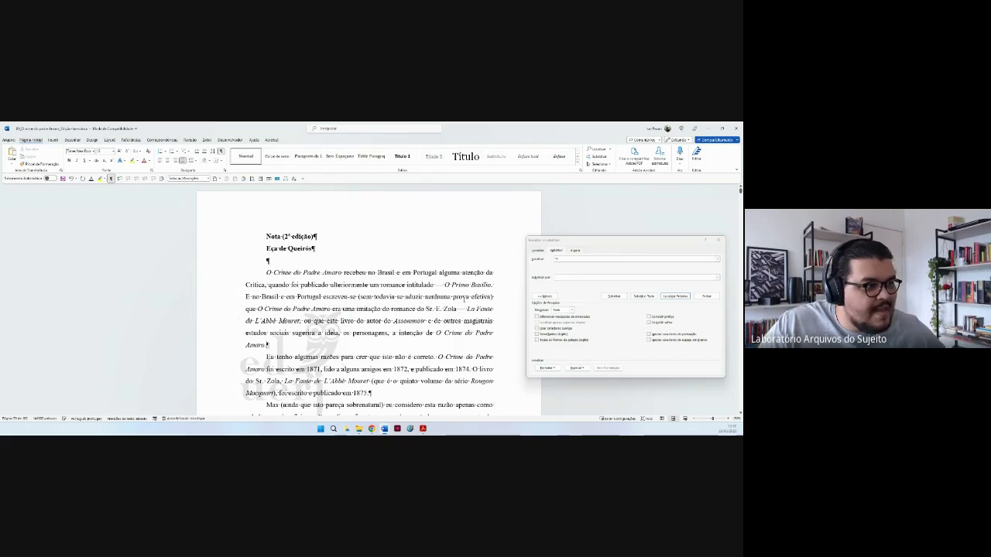
{"action": "scroll", "coordinate": [463, 322], "scroll_direction": "down", "scroll_amount": 1}
{"action": "scroll", "coordinate": [462, 322], "scroll_direction": "down", "scroll_amount": 2}
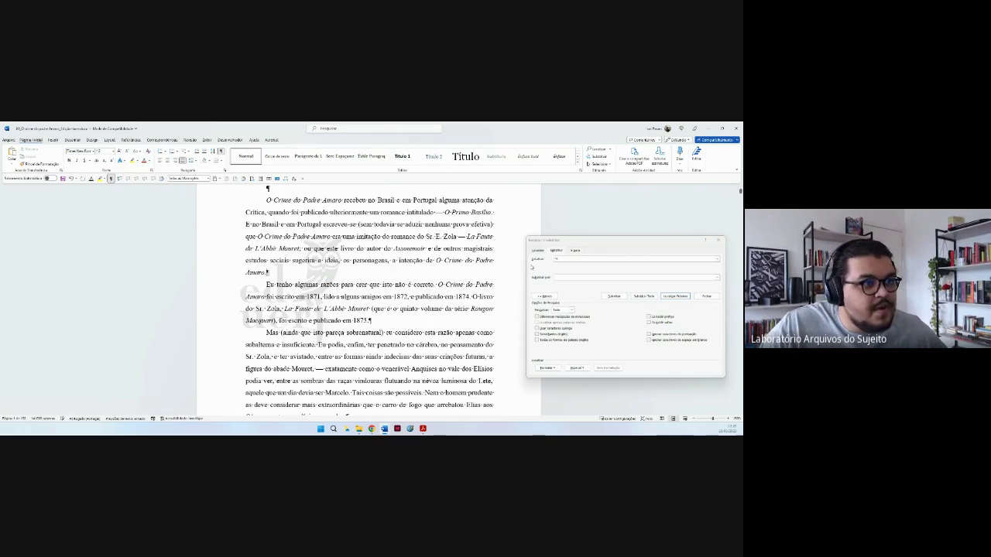
Try replacing ^p, dismiss the no-results message, and close Find and Replace.
{"action": "left_click", "coordinate": [568, 259]}
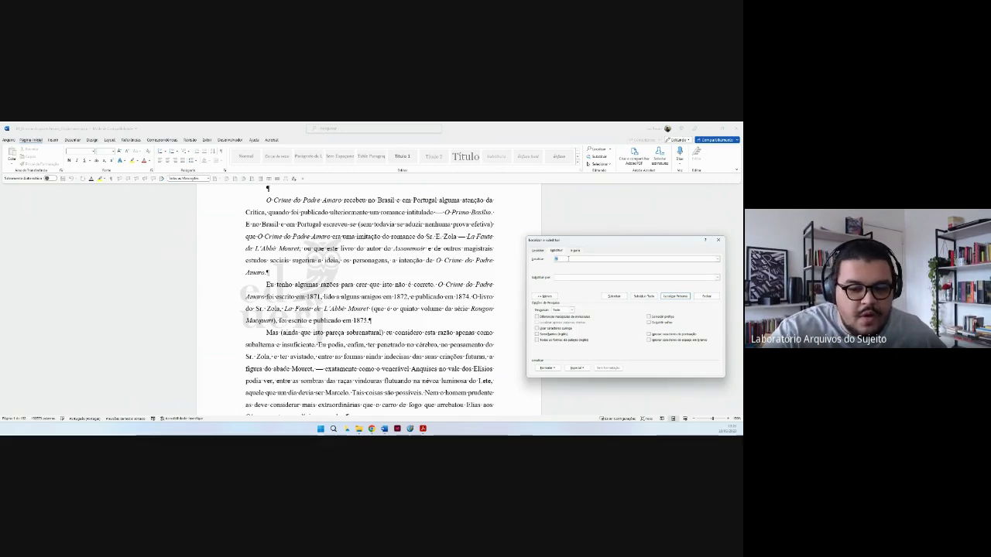
{"action": "type", "text": "^p"}
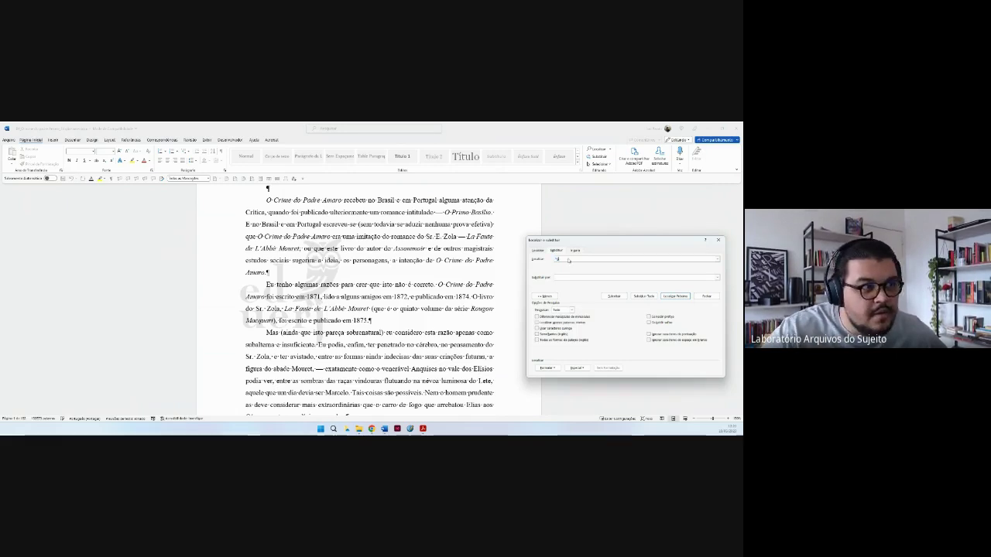
{"action": "left_click", "coordinate": [568, 278]}
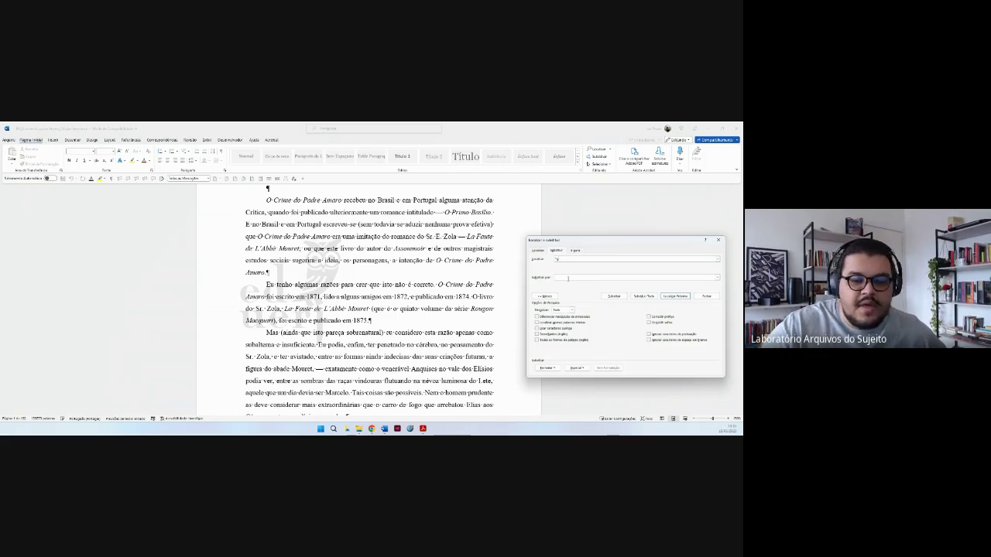
{"action": "left_click", "coordinate": [613, 296]}
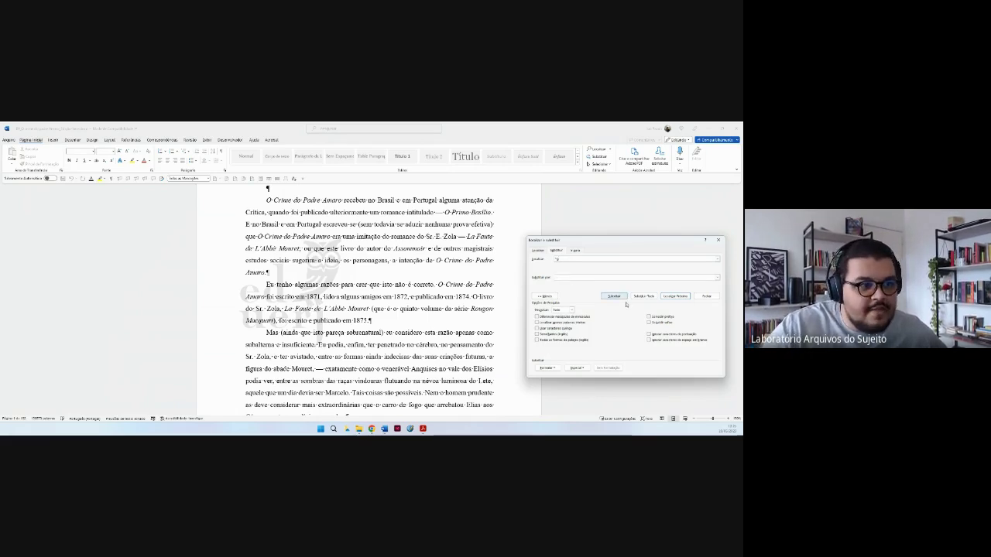
{"action": "left_click", "coordinate": [644, 298]}
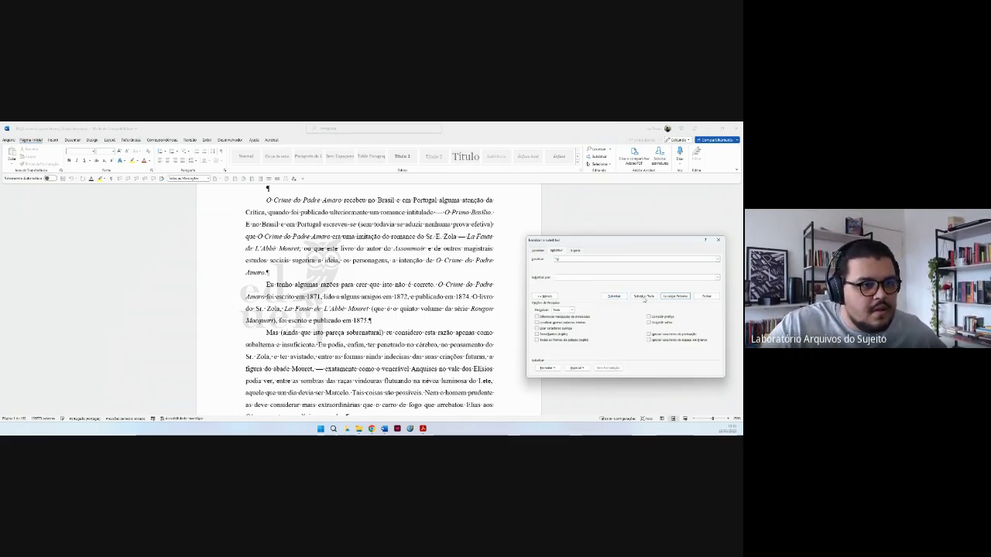
{"action": "left_click", "coordinate": [665, 296]}
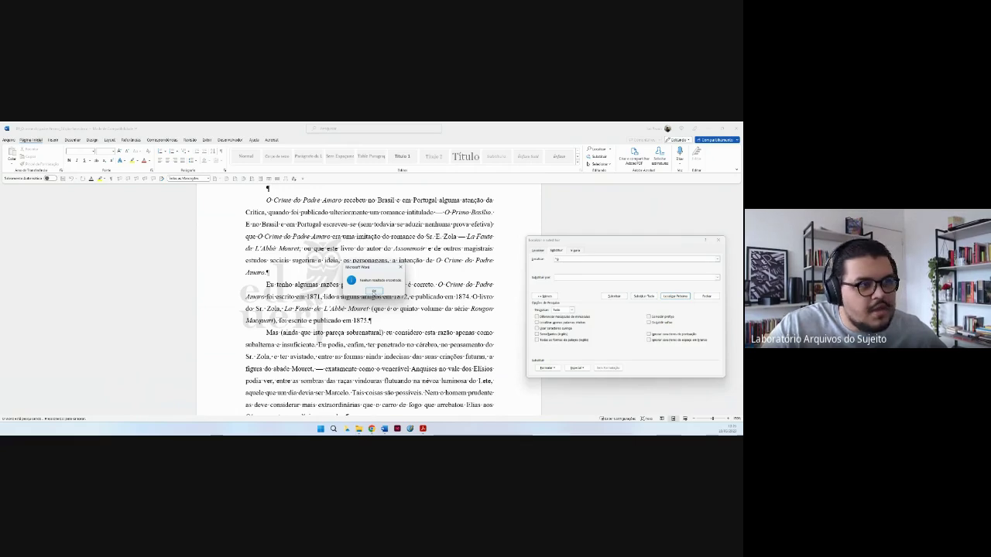
{"action": "left_click", "coordinate": [374, 291]}
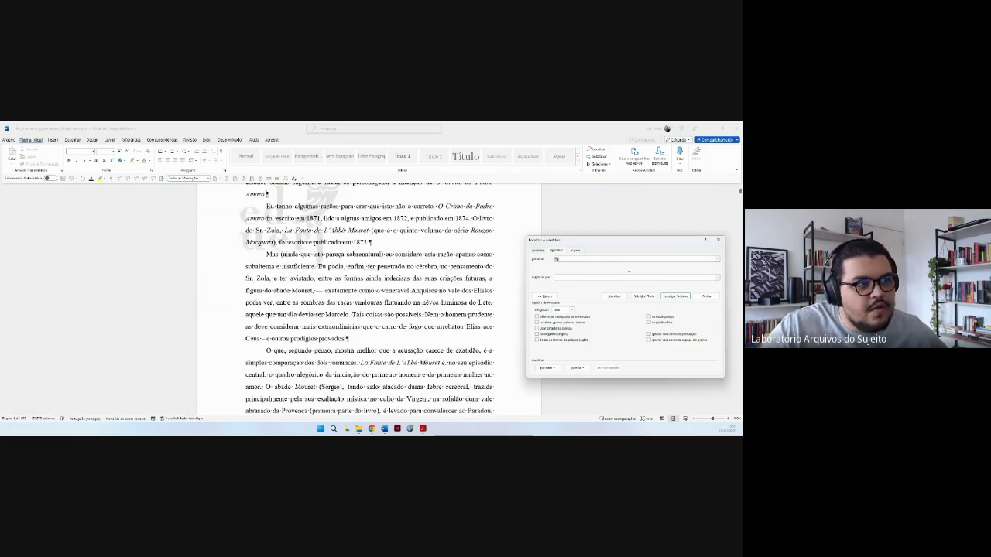
{"action": "left_click", "coordinate": [709, 297]}
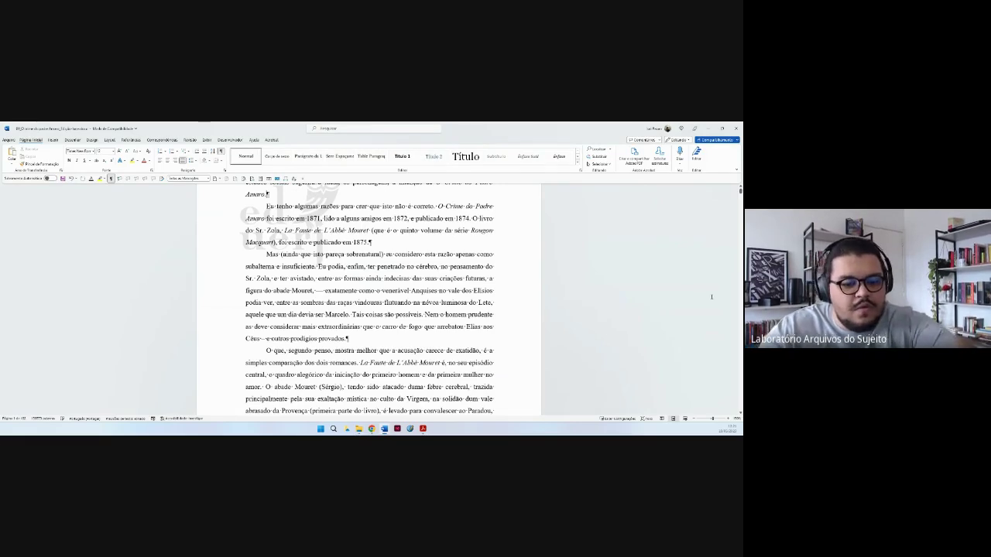
Search the document for Imagens Gráficas from the Navigation pane.
{"action": "left_click", "coordinate": [711, 297]}
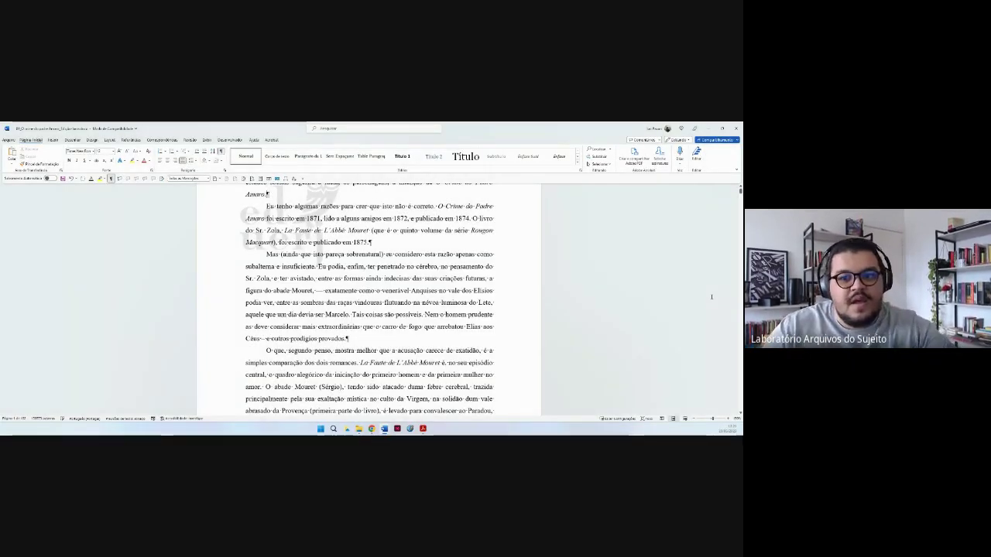
{"action": "key", "text": "ctrl+f"}
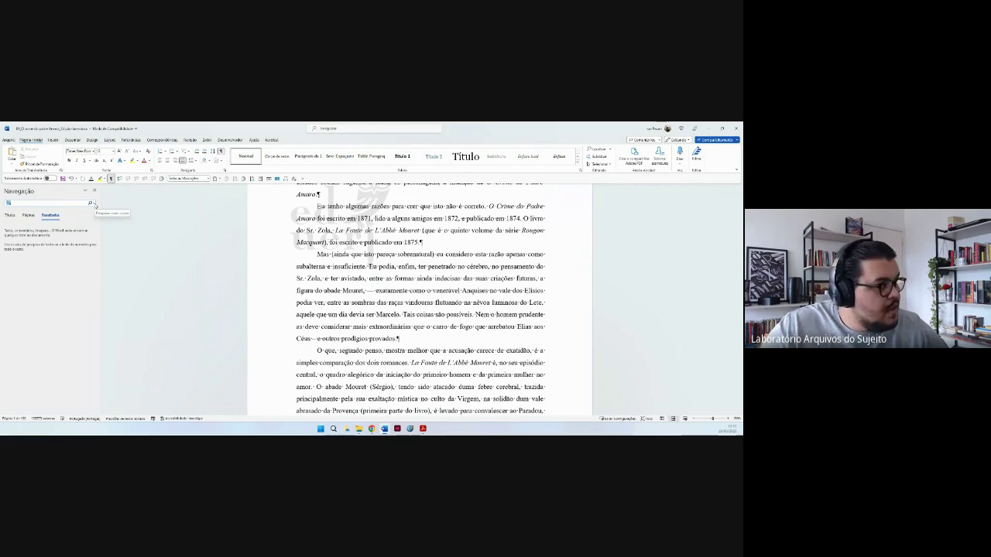
{"action": "left_click", "coordinate": [95, 204]}
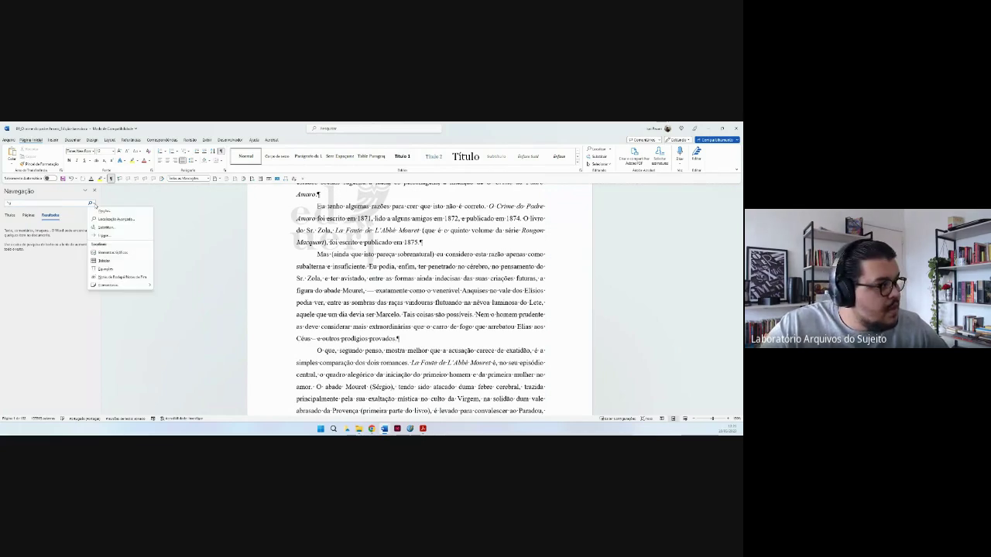
{"action": "left_click", "coordinate": [109, 259]}
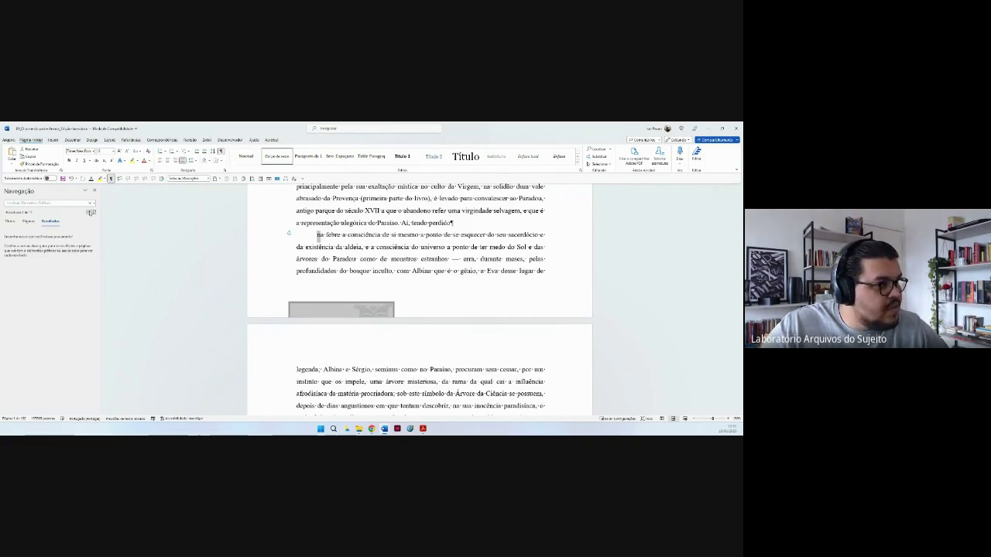
Step through the found graphics to locate the watermark images.
{"action": "left_click", "coordinate": [90, 212]}
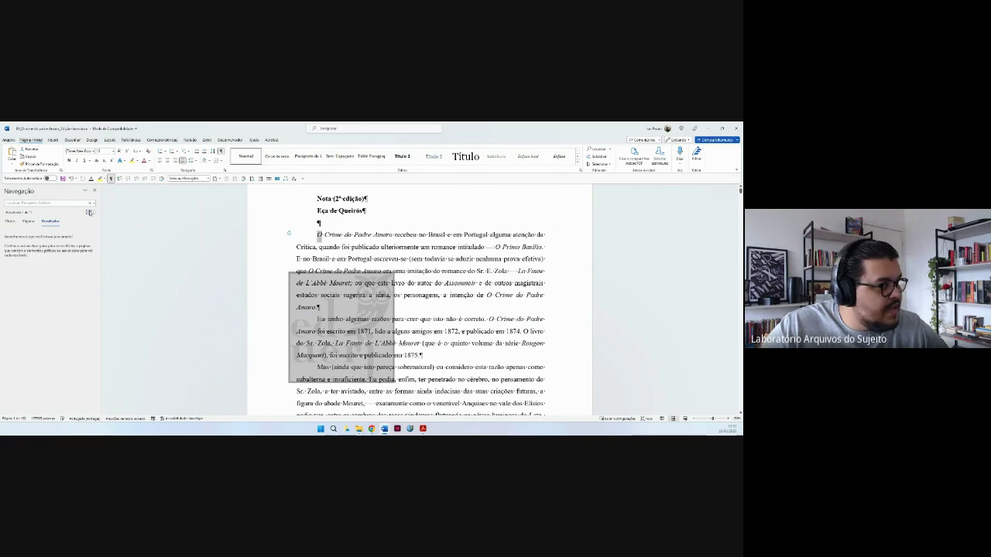
{"action": "left_click", "coordinate": [91, 212]}
{"action": "left_click", "coordinate": [93, 212]}
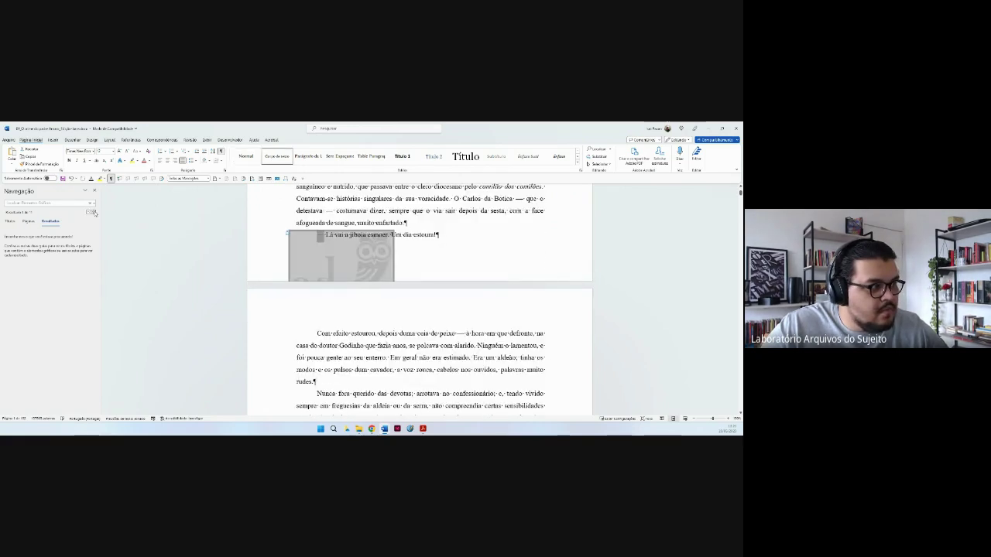
{"action": "left_click", "coordinate": [93, 212]}
{"action": "left_click", "coordinate": [92, 212]}
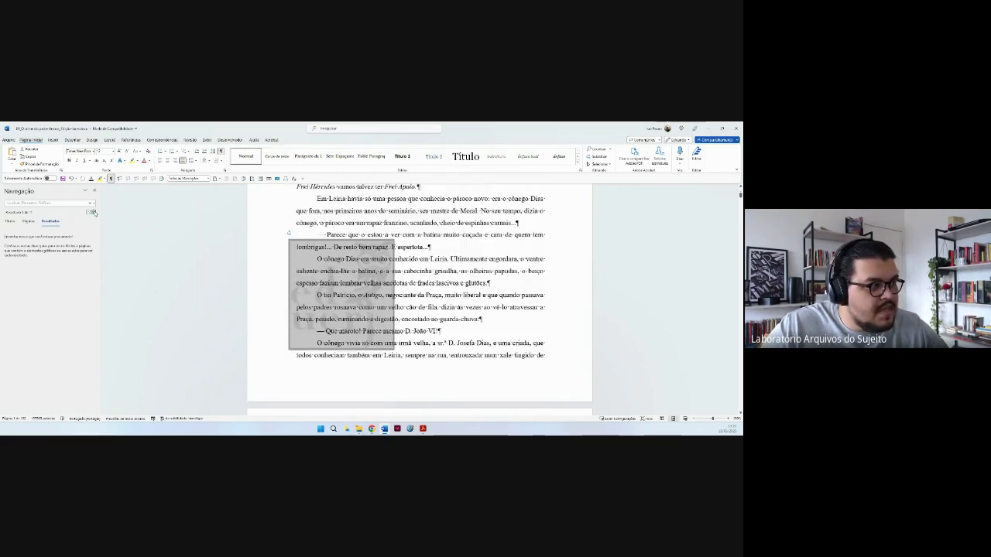
{"action": "left_click", "coordinate": [93, 212]}
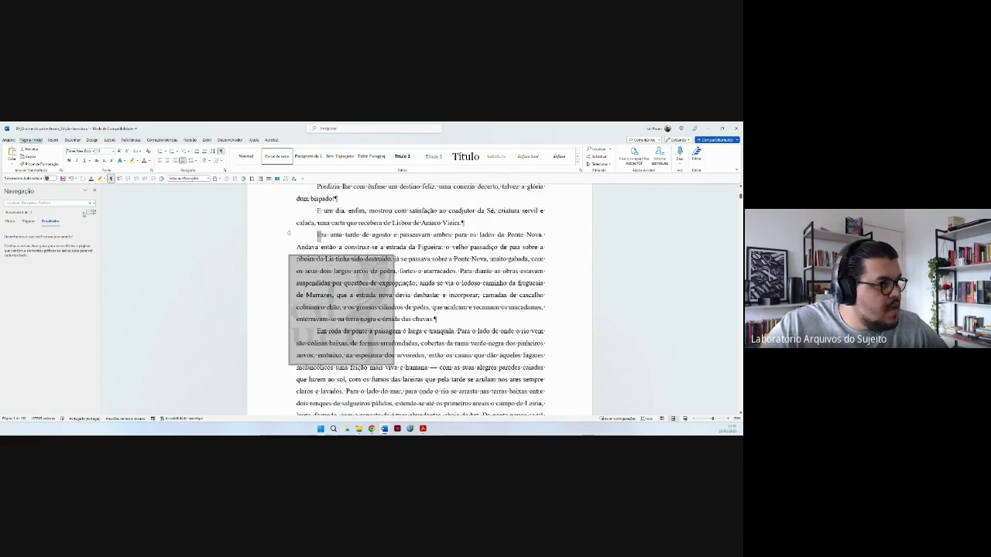
{"action": "left_click", "coordinate": [88, 212]}
{"action": "left_click", "coordinate": [88, 212]}
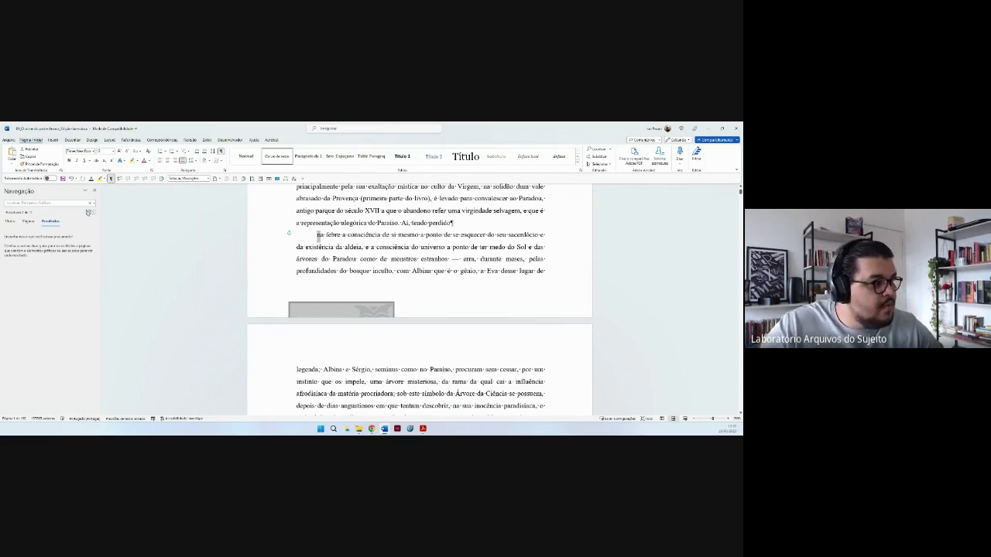
Step through the Graphics search results and delete the first faint watermark image behind the text.
{"action": "left_click", "coordinate": [87, 212]}
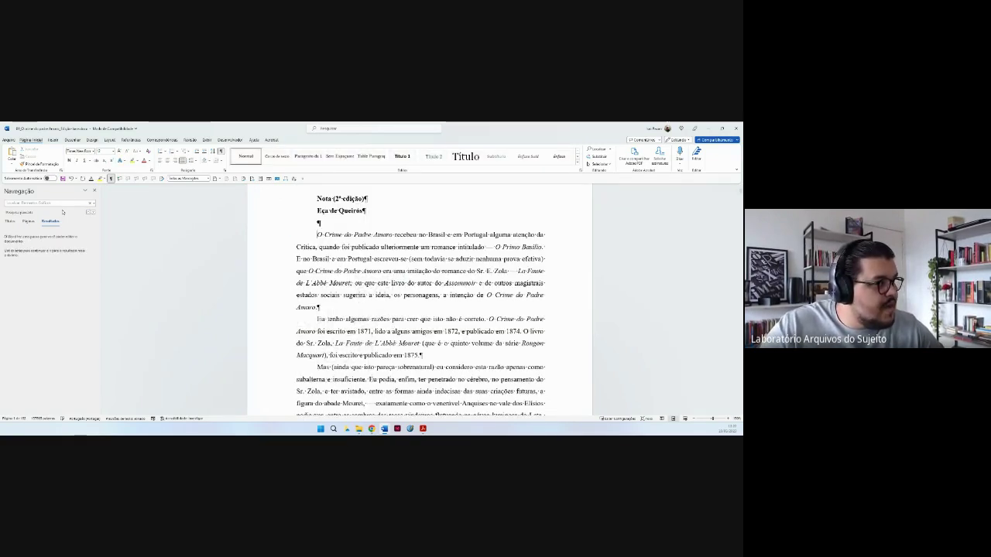
{"action": "left_click", "coordinate": [92, 213]}
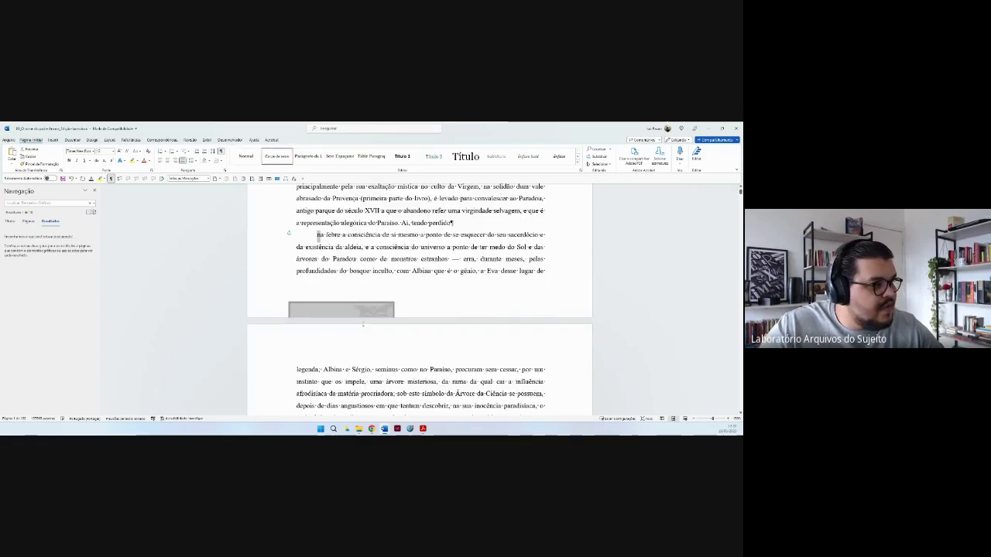
{"action": "left_click", "coordinate": [93, 212]}
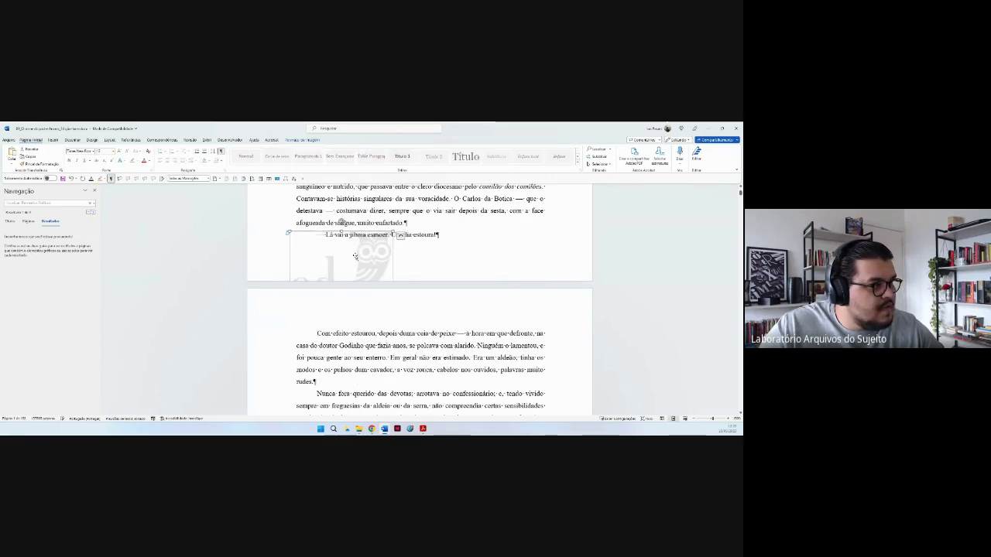
{"action": "key", "text": "ctrl+Page_Down"}
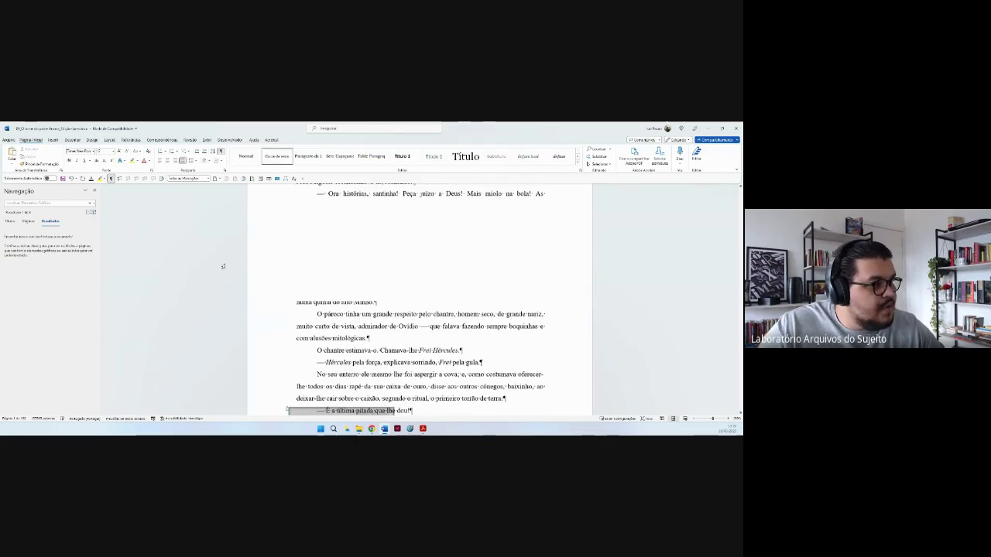
{"action": "left_click", "coordinate": [92, 212]}
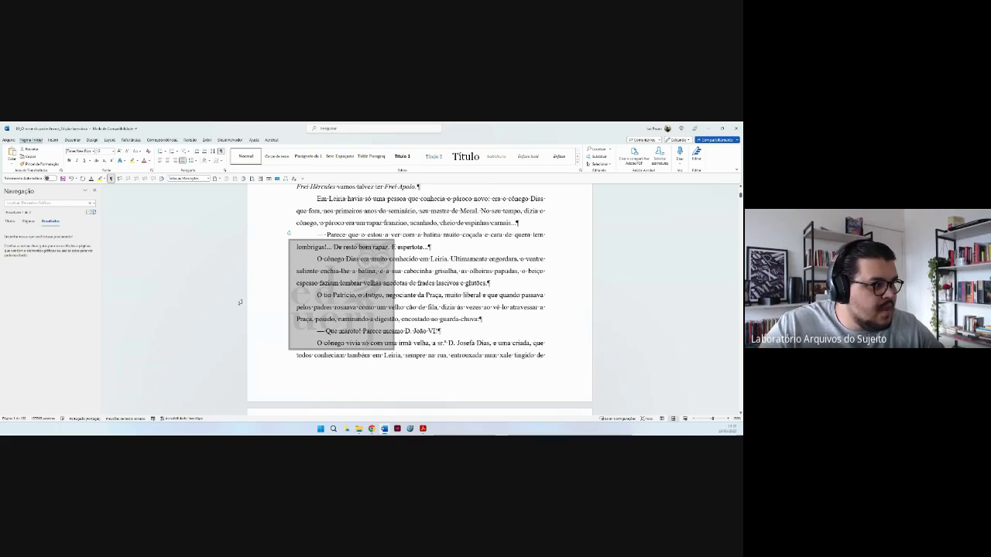
{"action": "left_click", "coordinate": [316, 330]}
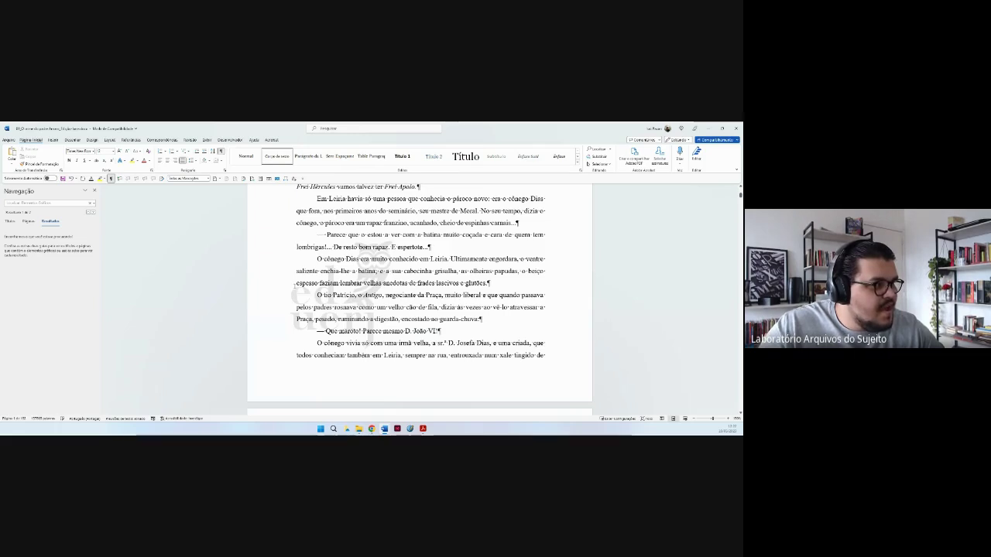
{"action": "left_click", "coordinate": [291, 292]}
{"action": "key", "text": "Delete"}
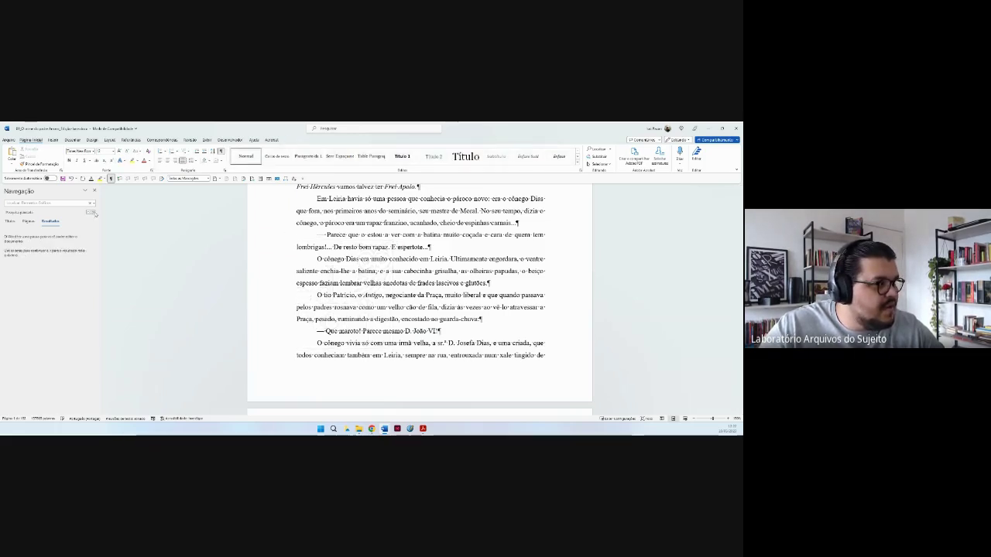
Delete the next watermark image, undoing a mistaken deletion and removing the restored image.
{"action": "left_click", "coordinate": [93, 212]}
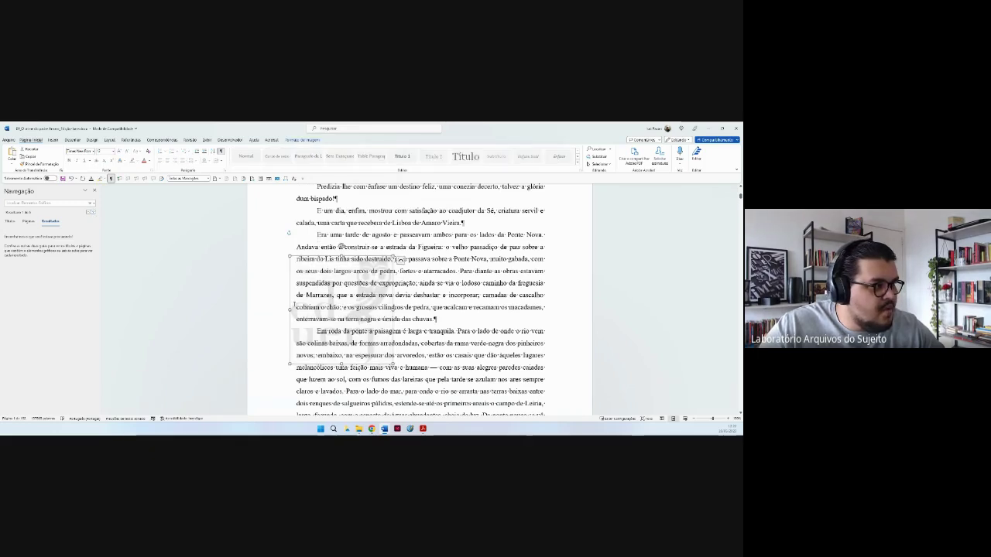
{"action": "key", "text": "Delete"}
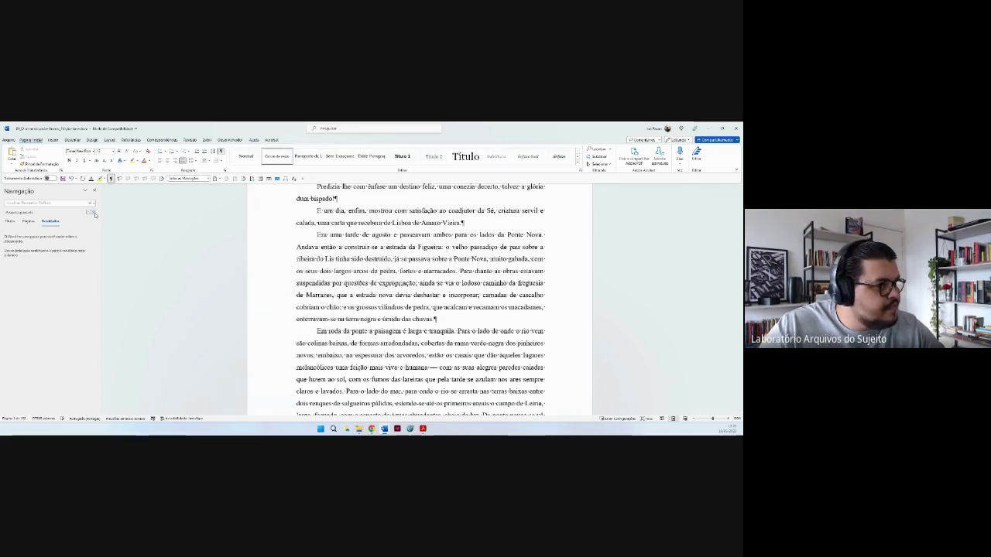
{"action": "key", "text": "ctrl+z"}
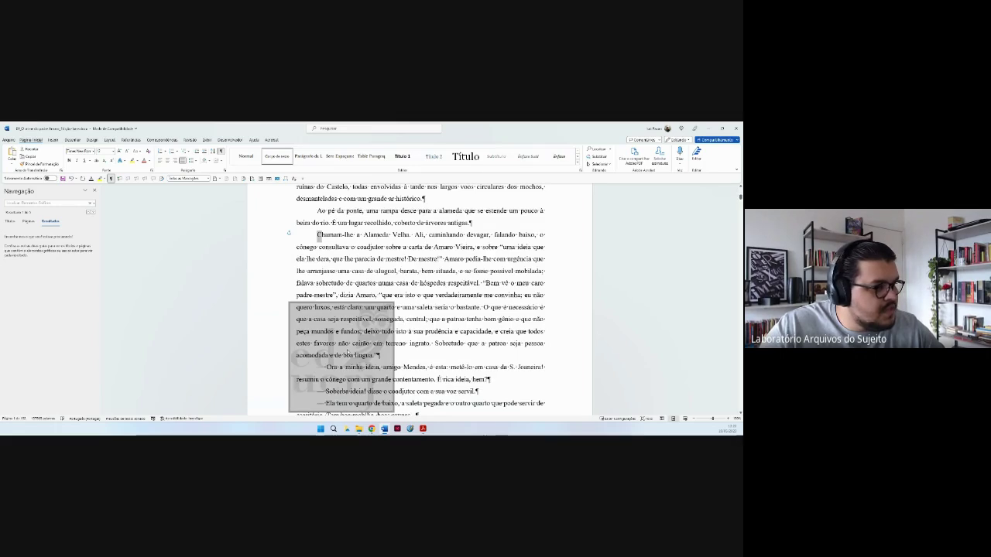
{"action": "left_click", "coordinate": [390, 355]}
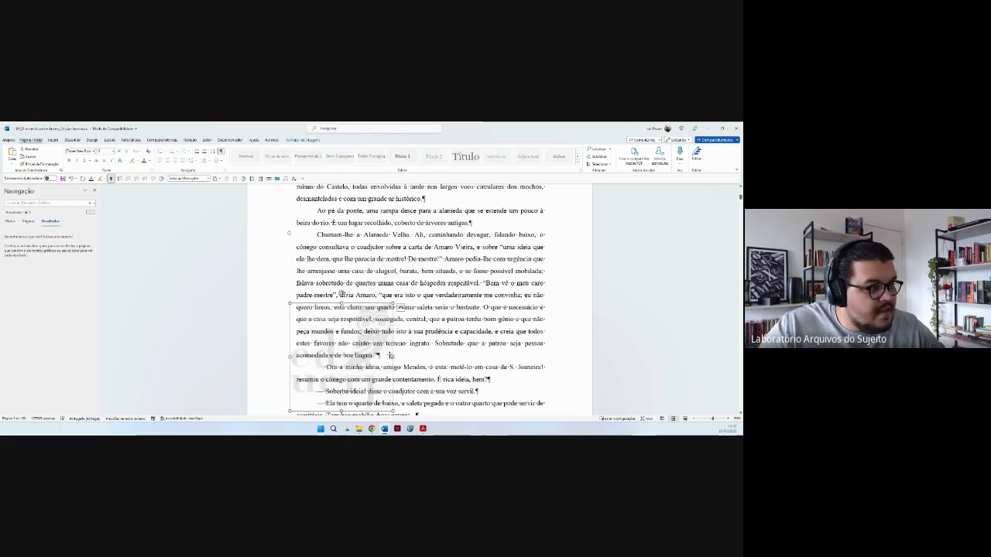
{"action": "key", "text": "Delete"}
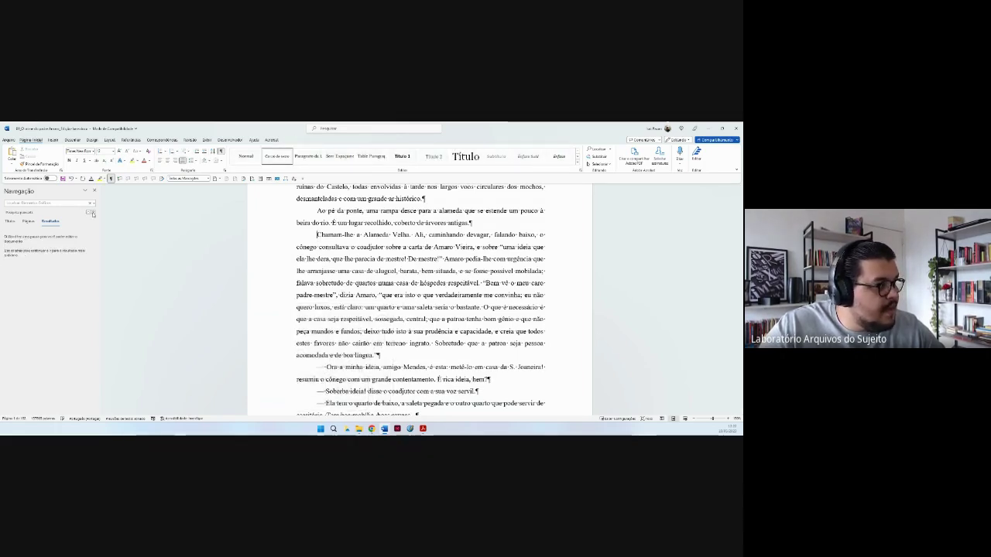
Delete the remaining watermark images found on the pages up to Capítulo II.
{"action": "left_click", "coordinate": [93, 214]}
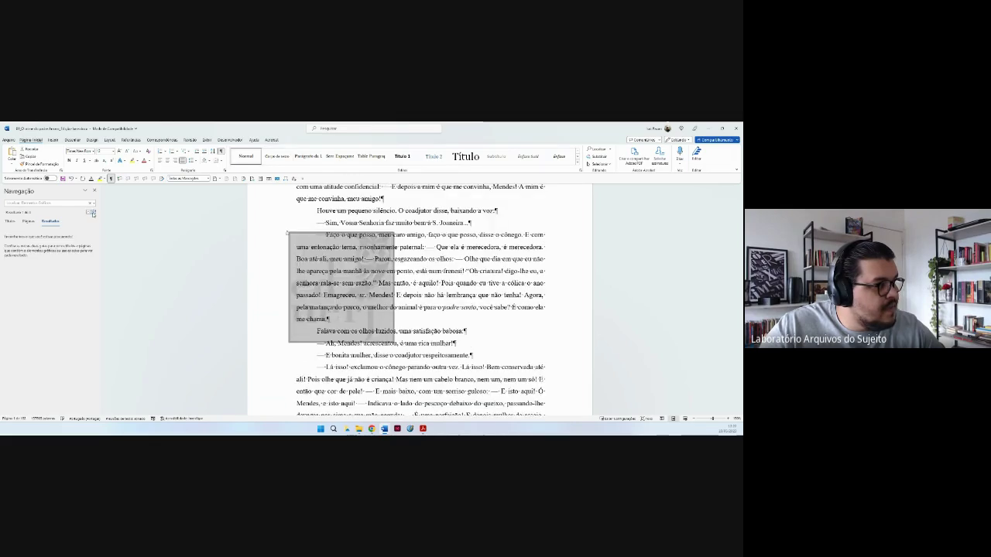
{"action": "left_click", "coordinate": [350, 321]}
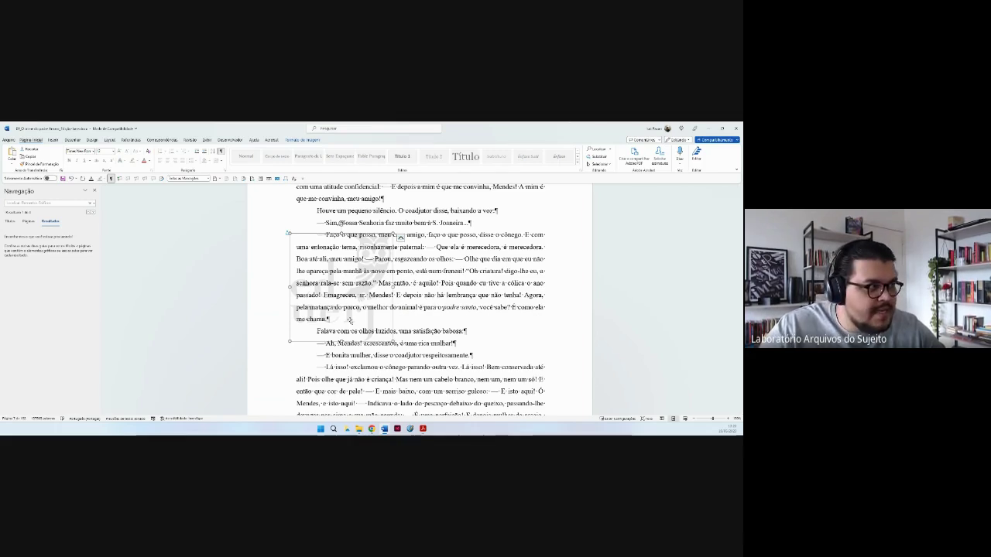
{"action": "key", "text": "Delete"}
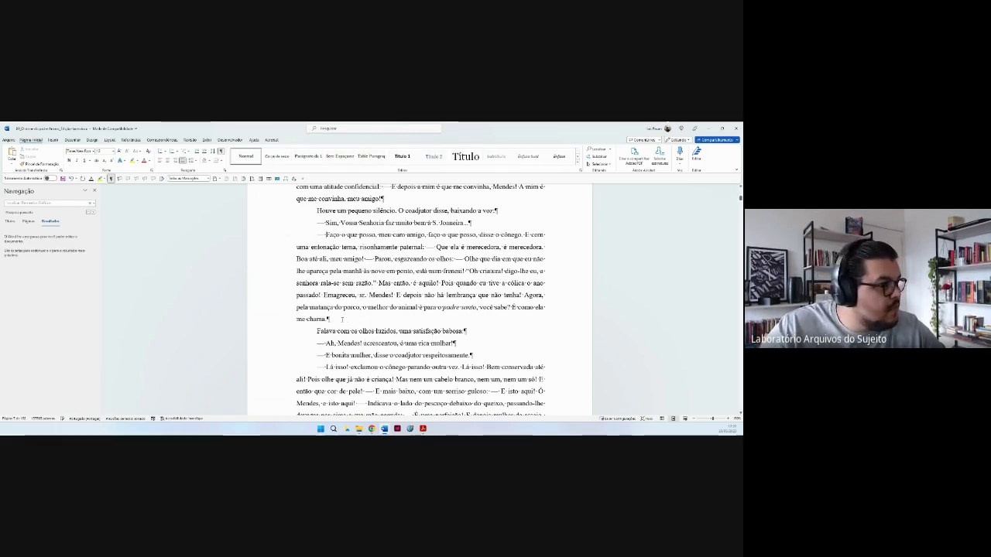
{"action": "left_click", "coordinate": [92, 214]}
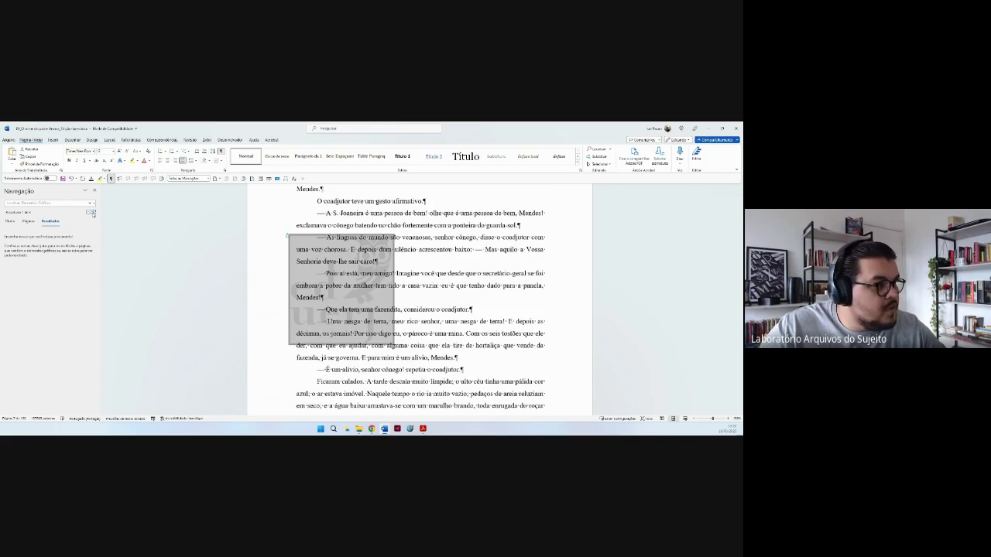
{"action": "left_click", "coordinate": [384, 294]}
{"action": "key", "text": "Delete"}
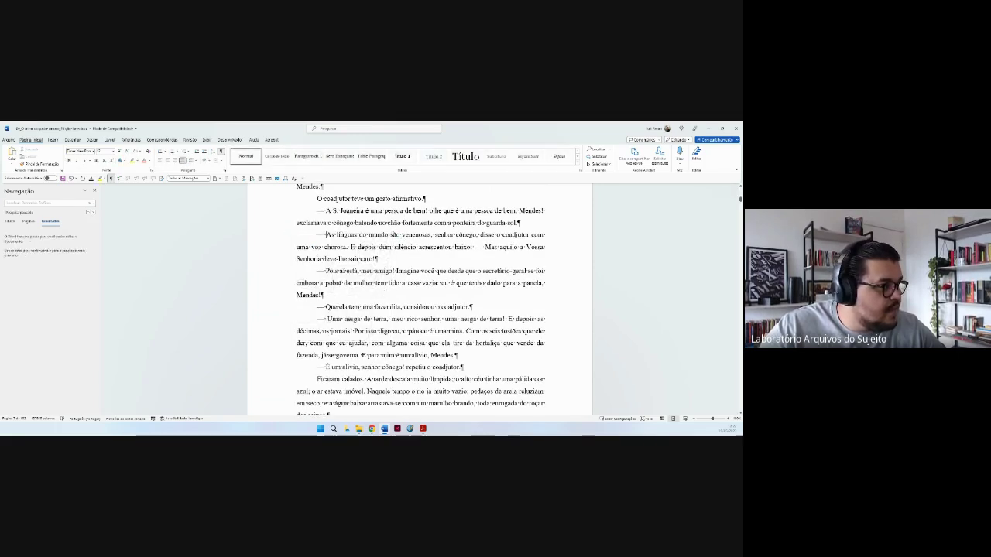
{"action": "left_click", "coordinate": [91, 209]}
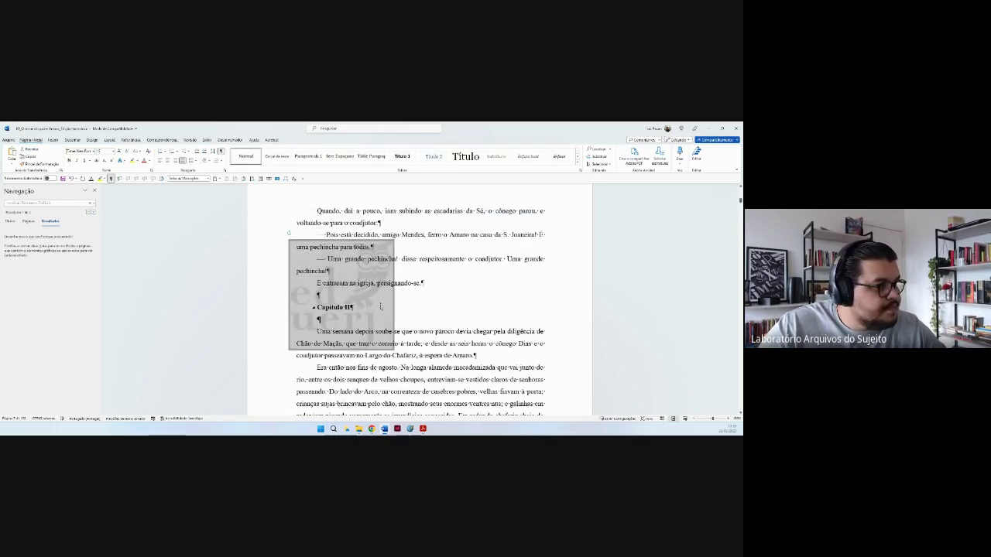
{"action": "key", "text": "Delete"}
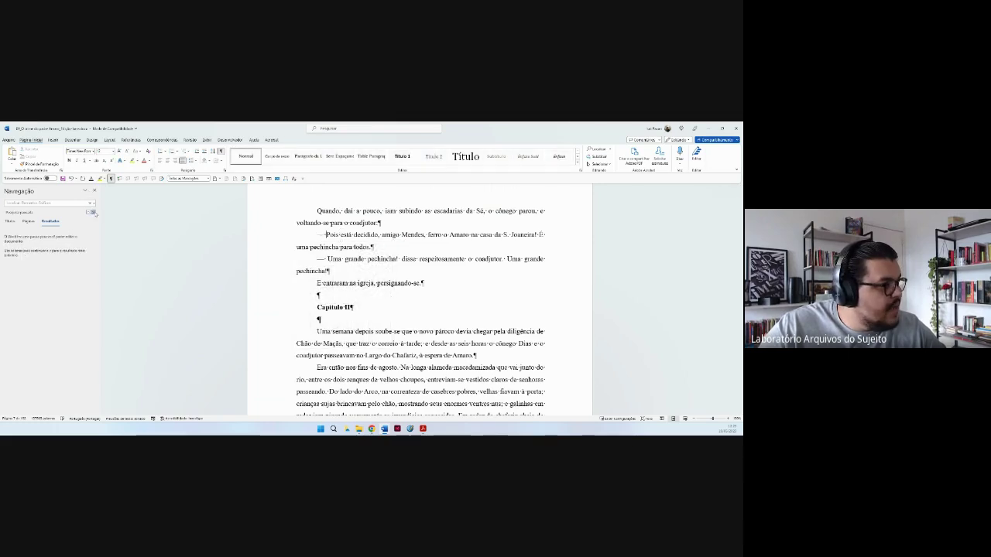
{"action": "left_click", "coordinate": [90, 208]}
Delete the last found watermark image and close the Navegação pane.
{"action": "key", "text": "Delete"}
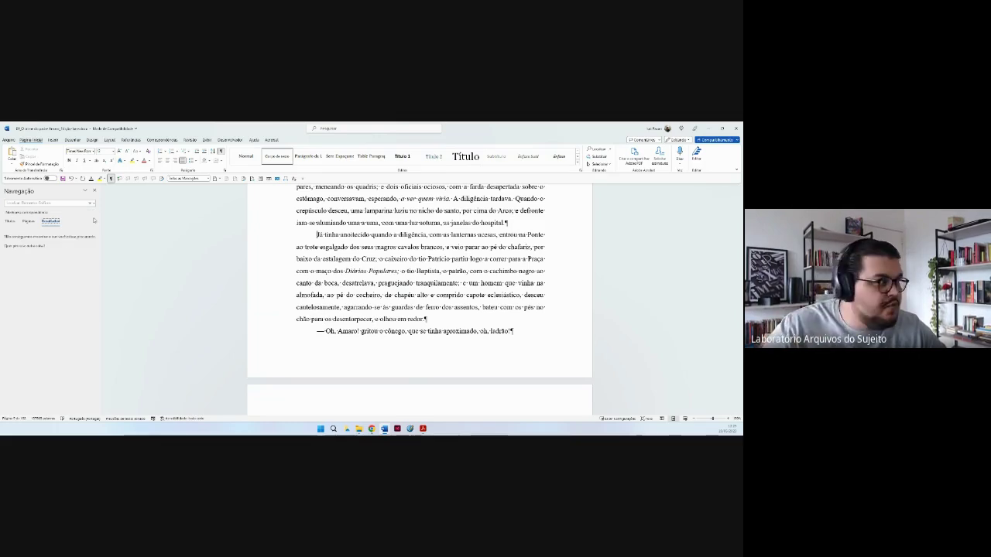
{"action": "left_click", "coordinate": [94, 191]}
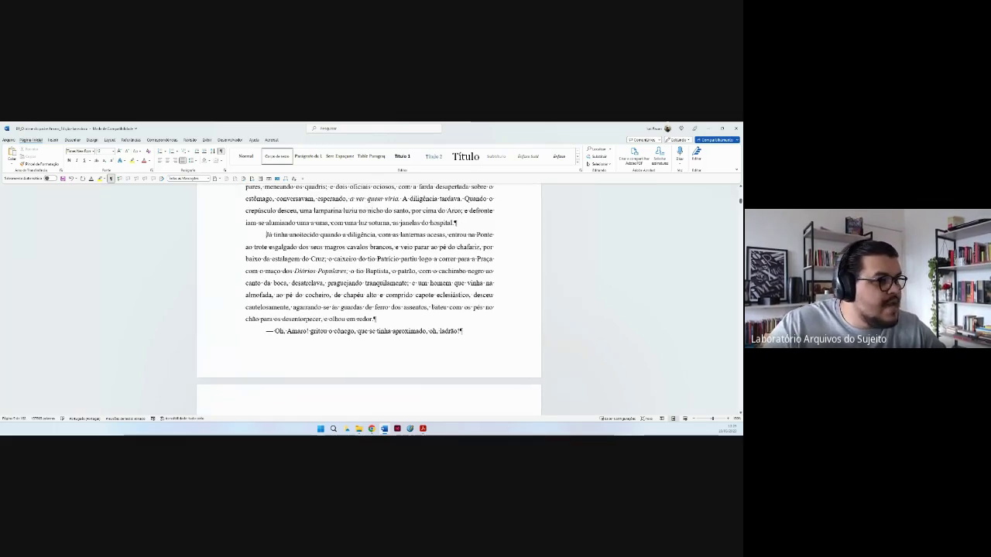
{"action": "left_click", "coordinate": [501, 335]}
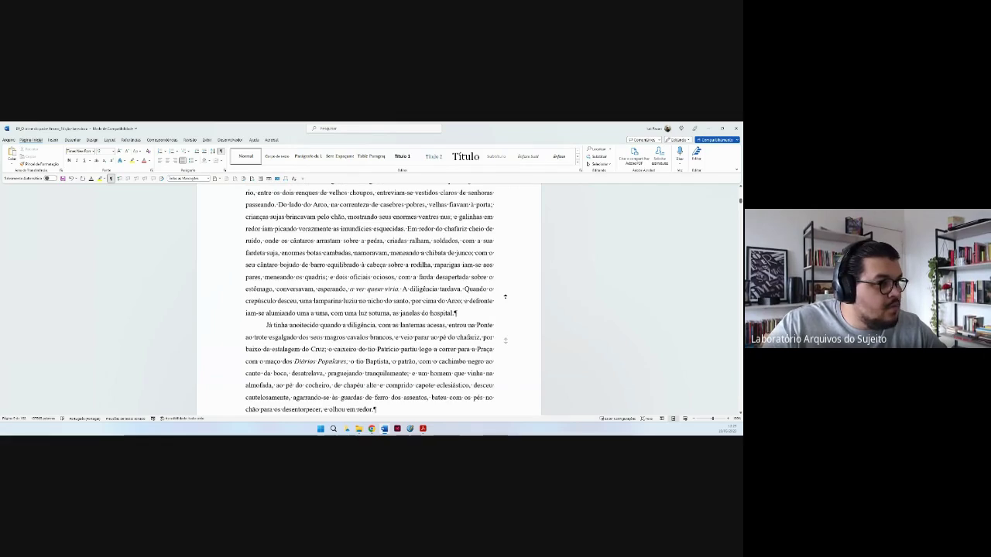
Scroll through the cleaned pages, then show the Desenvolvedor ribbon tab.
{"action": "scroll", "coordinate": [504, 296], "scroll_direction": "down", "scroll_amount": 15}
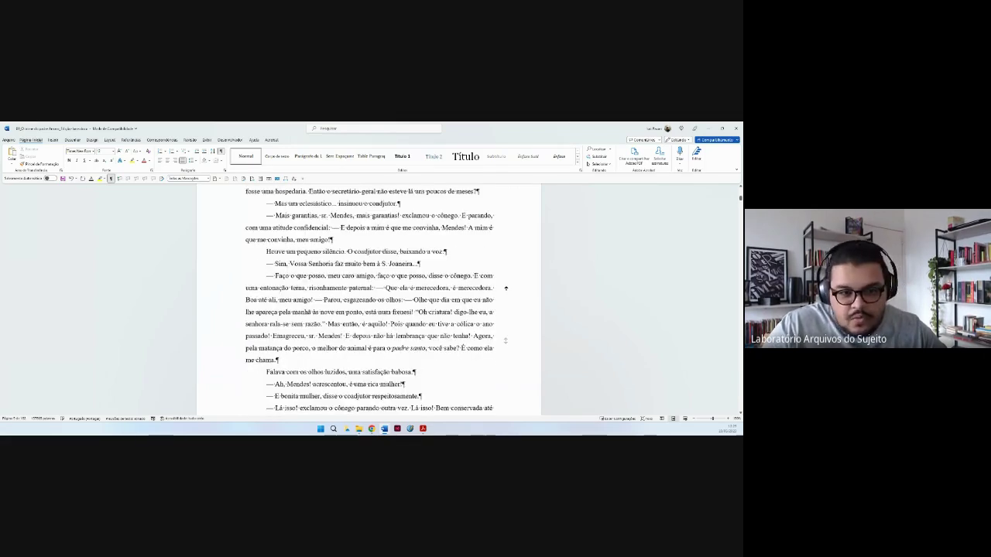
{"action": "scroll", "coordinate": [505, 288], "scroll_direction": "down", "scroll_amount": 10}
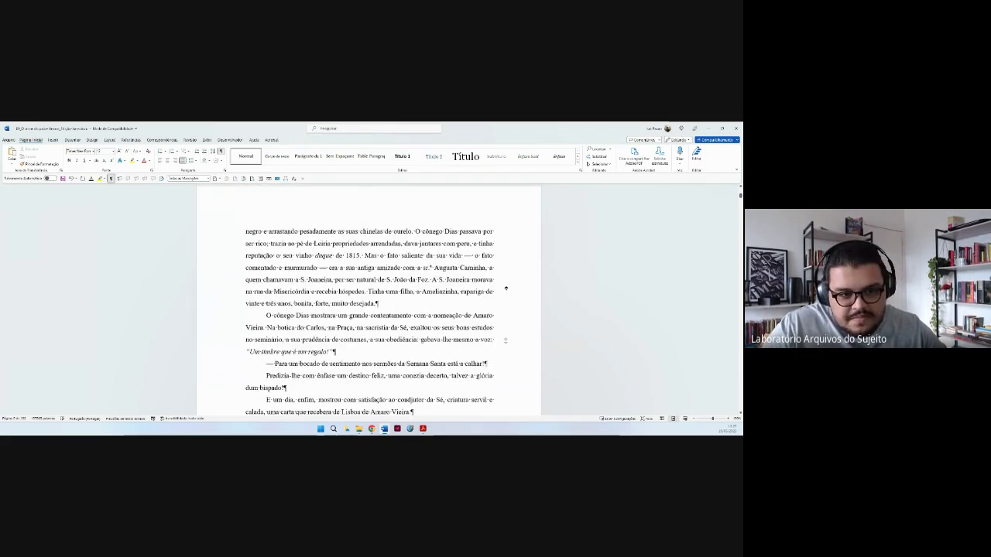
{"action": "scroll", "coordinate": [505, 288], "scroll_direction": "up", "scroll_amount": 10}
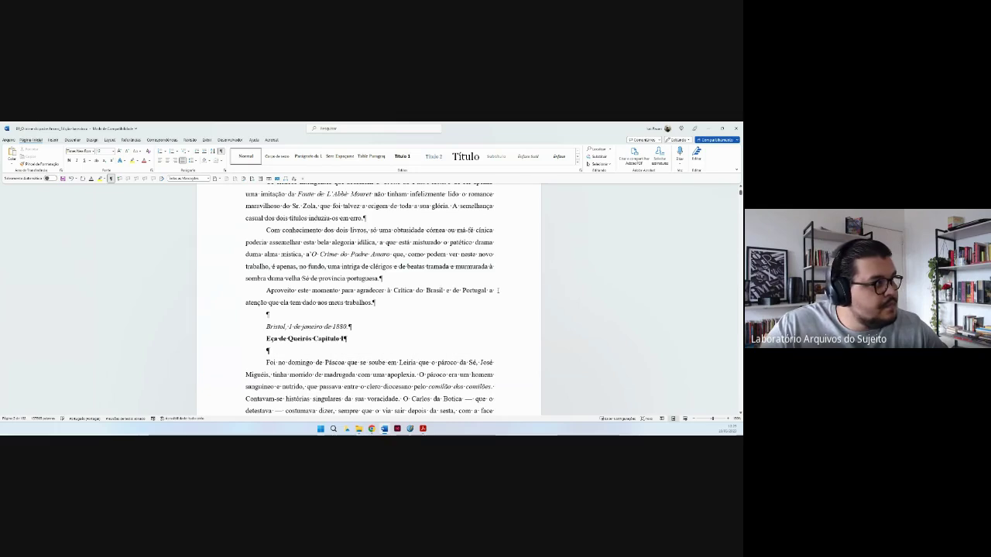
{"action": "left_click", "coordinate": [229, 140]}
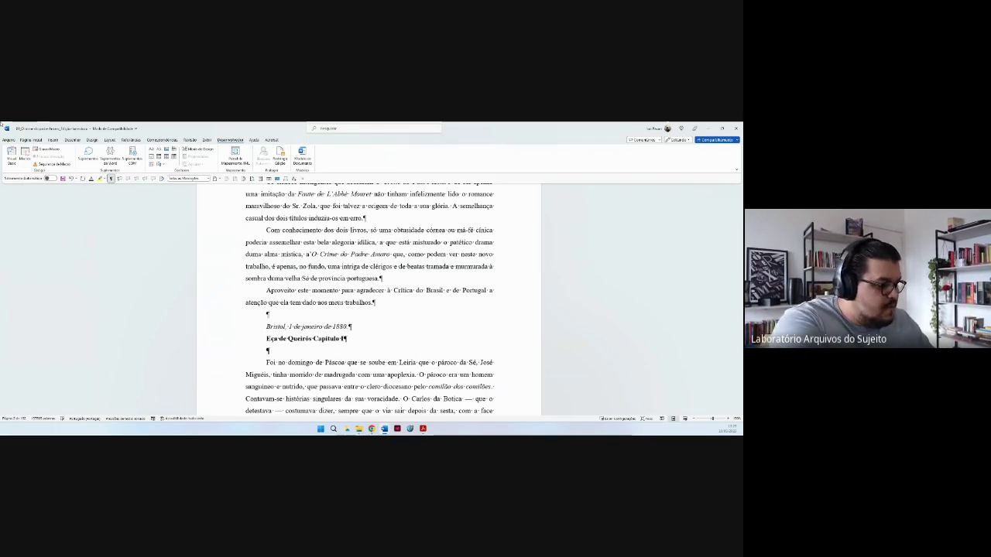
Bring up the Navigation pane with Ctrl+F and briefly view its search options list.
{"action": "key", "text": "ctrl+f"}
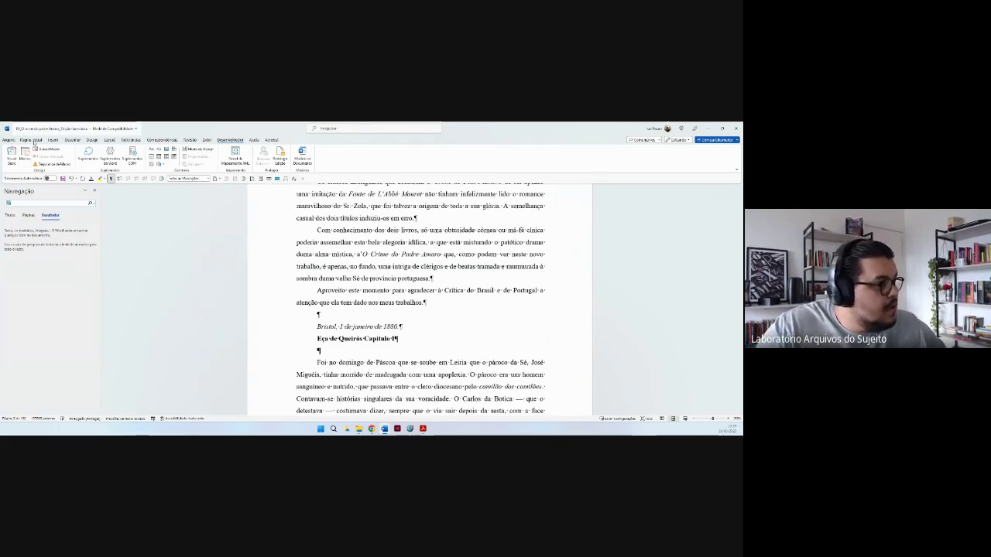
{"action": "left_click", "coordinate": [93, 202]}
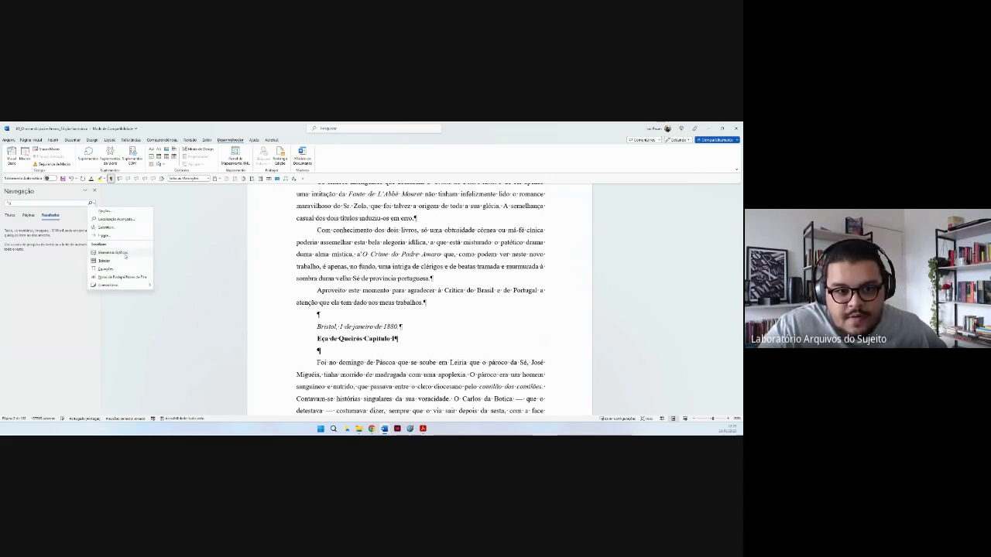
{"action": "key", "text": "Escape"}
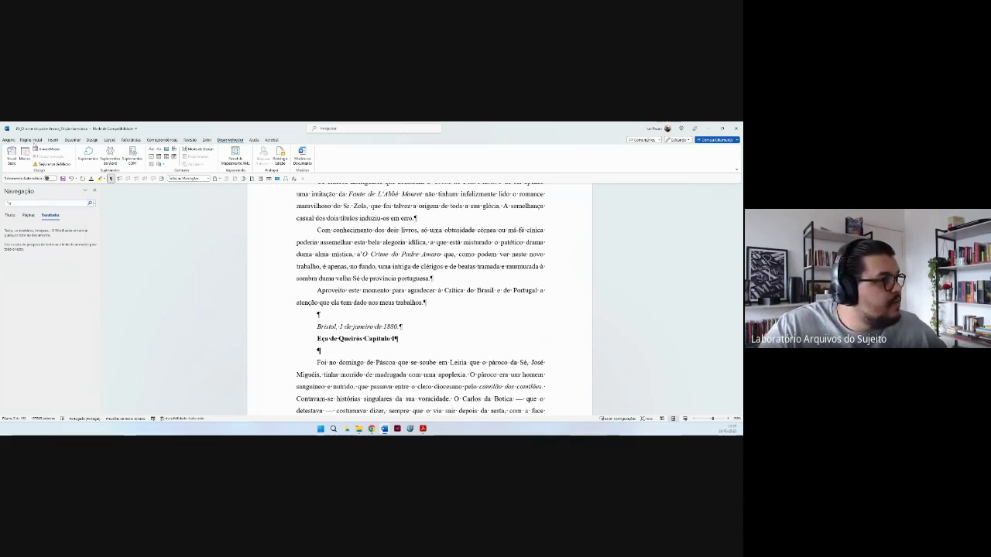
Open Find and Replace from the Home tab, then cancel it.
{"action": "left_click", "coordinate": [31, 141]}
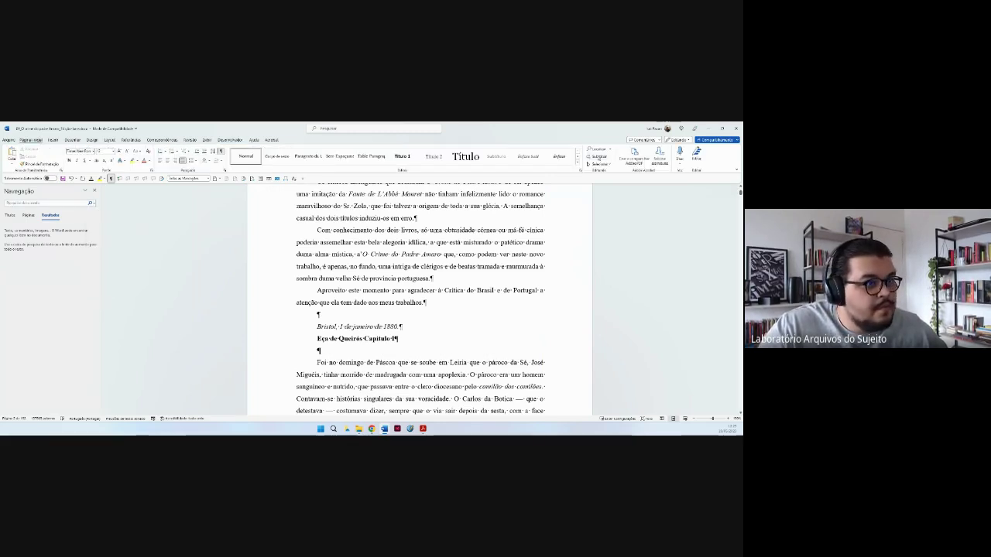
{"action": "left_click", "coordinate": [598, 156]}
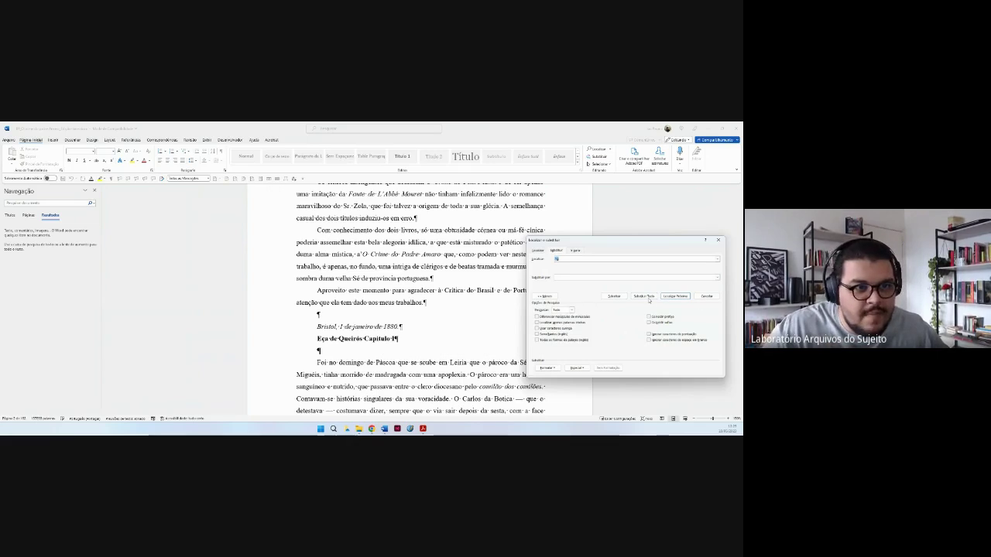
{"action": "left_click", "coordinate": [704, 297]}
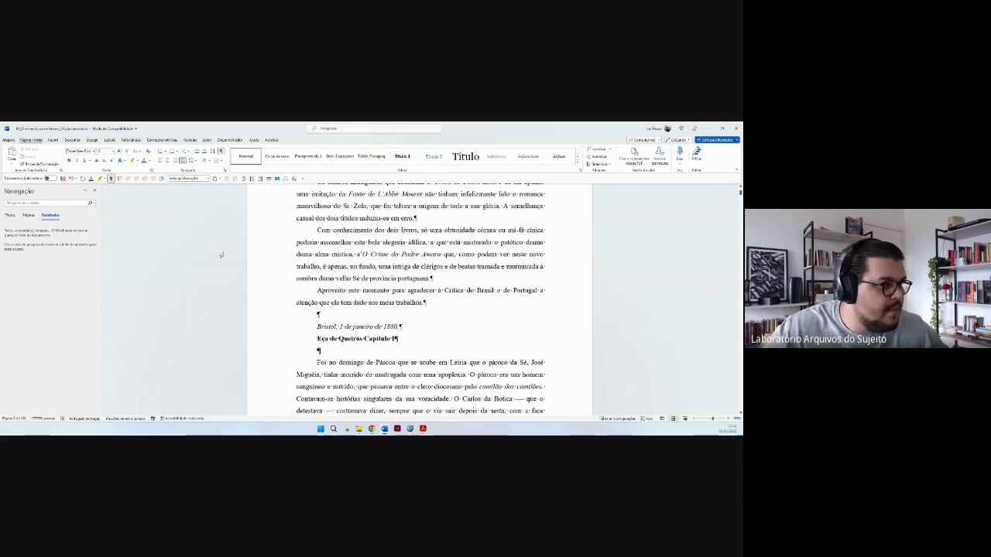
Check the search options list once more, then close the Navigation pane.
{"action": "left_click", "coordinate": [93, 204]}
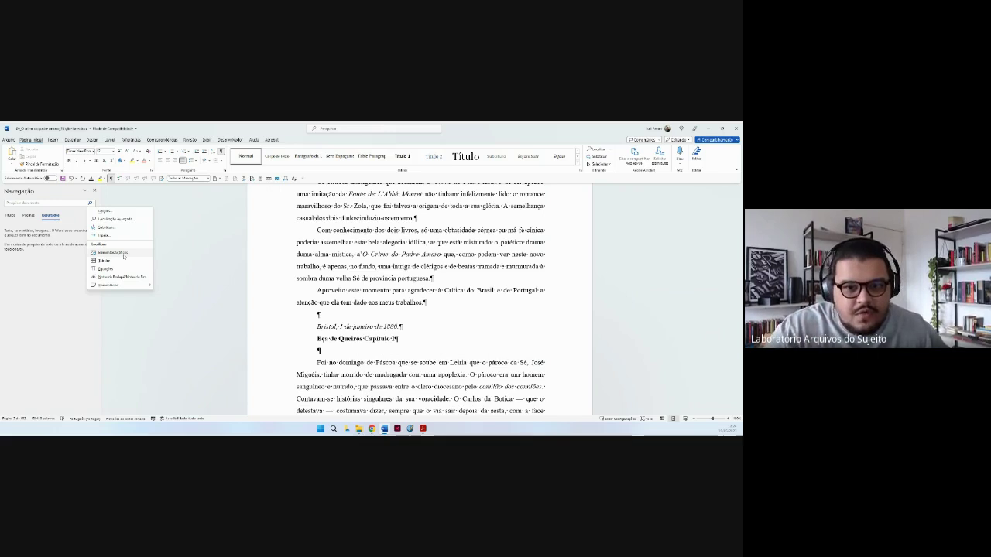
{"action": "left_click", "coordinate": [313, 290]}
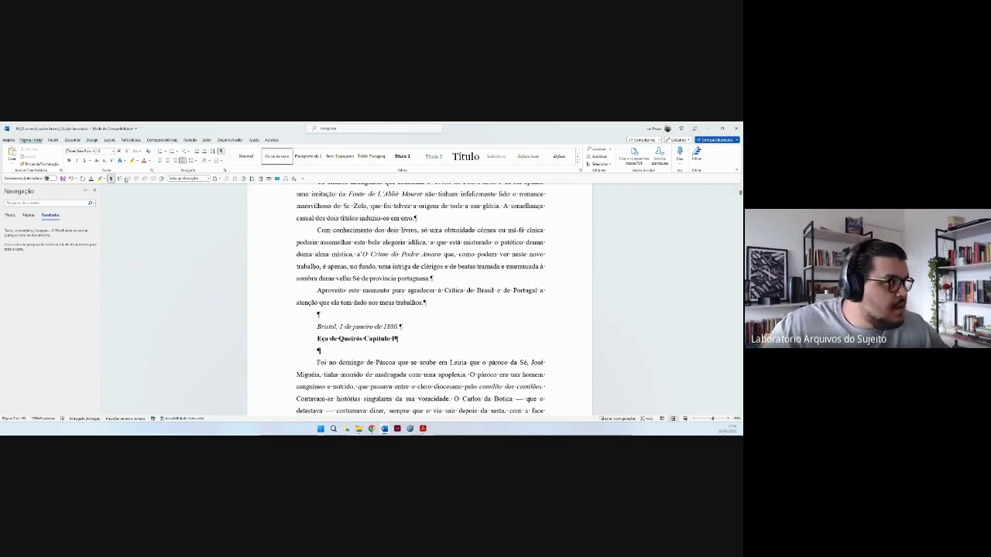
{"action": "left_click", "coordinate": [95, 190]}
{"action": "left_click", "coordinate": [459, 293]}
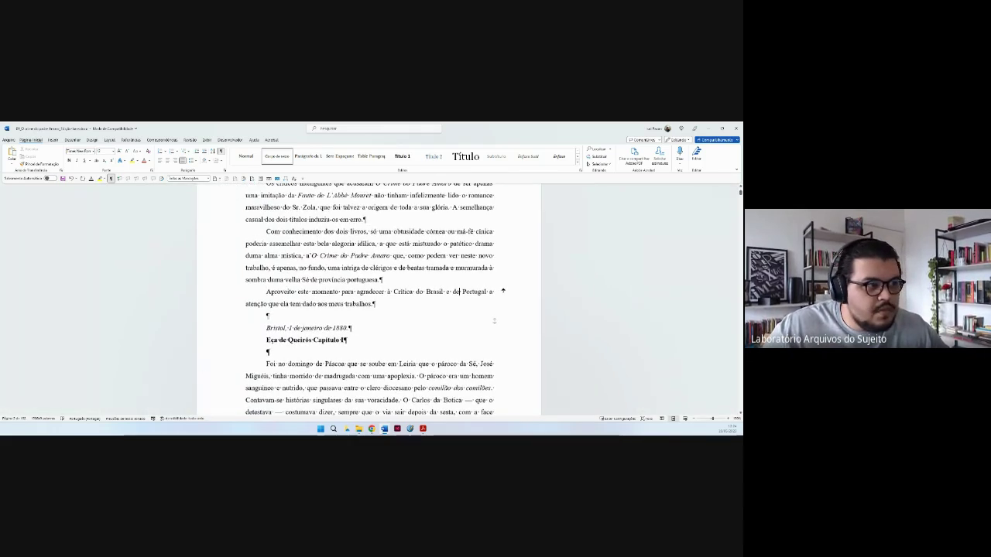
{"action": "scroll", "coordinate": [503, 291], "scroll_direction": "up", "scroll_amount": 10}
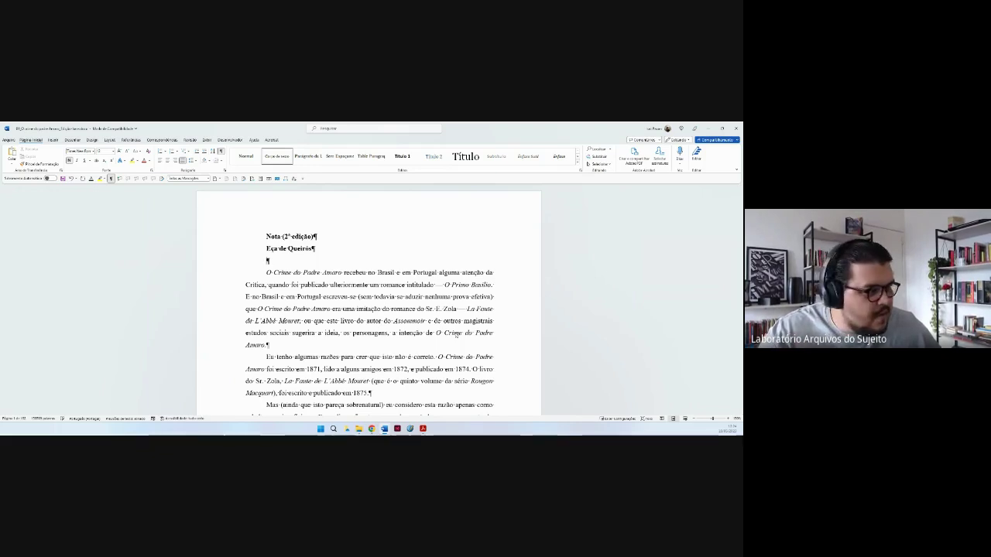
{"action": "left_click", "coordinate": [453, 335]}
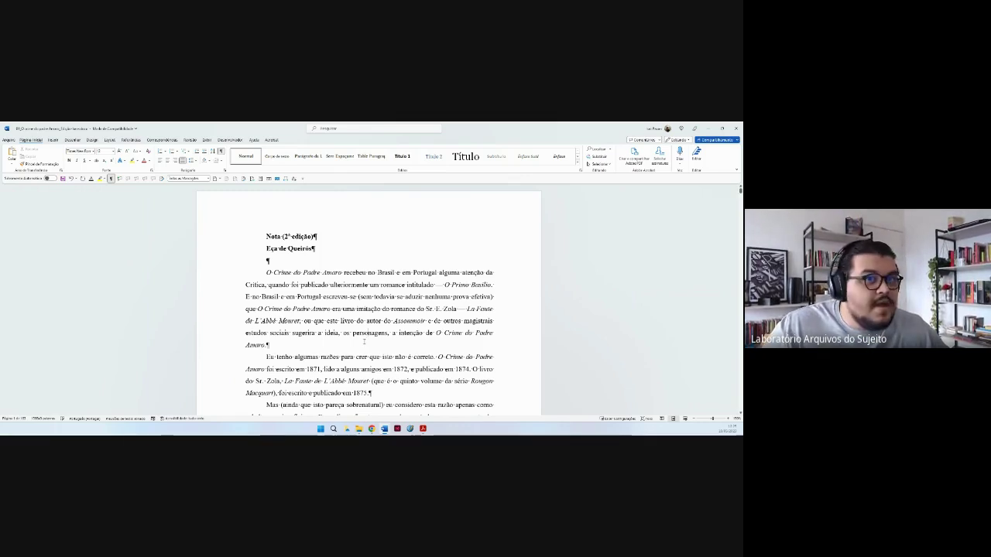
{"action": "scroll", "coordinate": [367, 333], "scroll_direction": "down", "scroll_amount": 15}
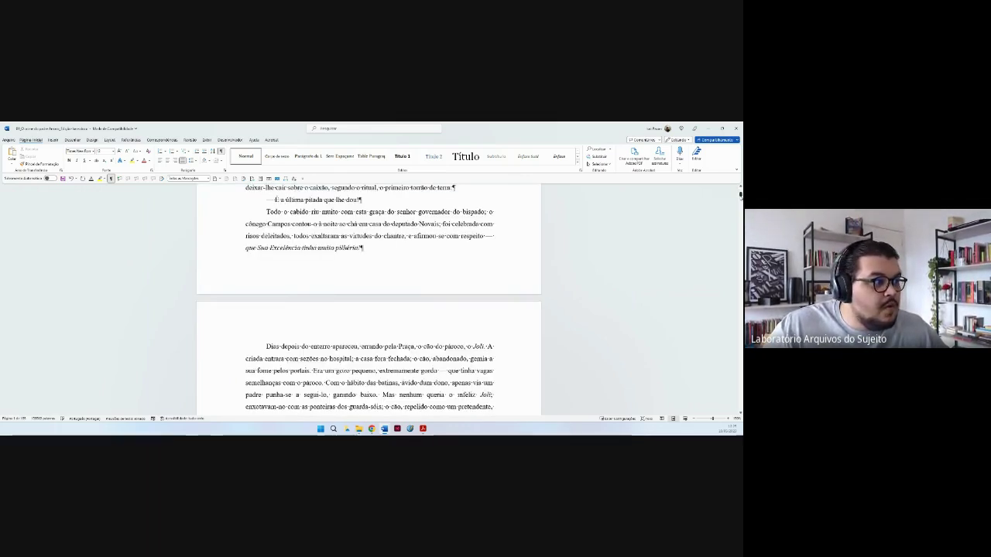
{"action": "scroll", "coordinate": [425, 189], "scroll_direction": "down", "scroll_amount": 1}
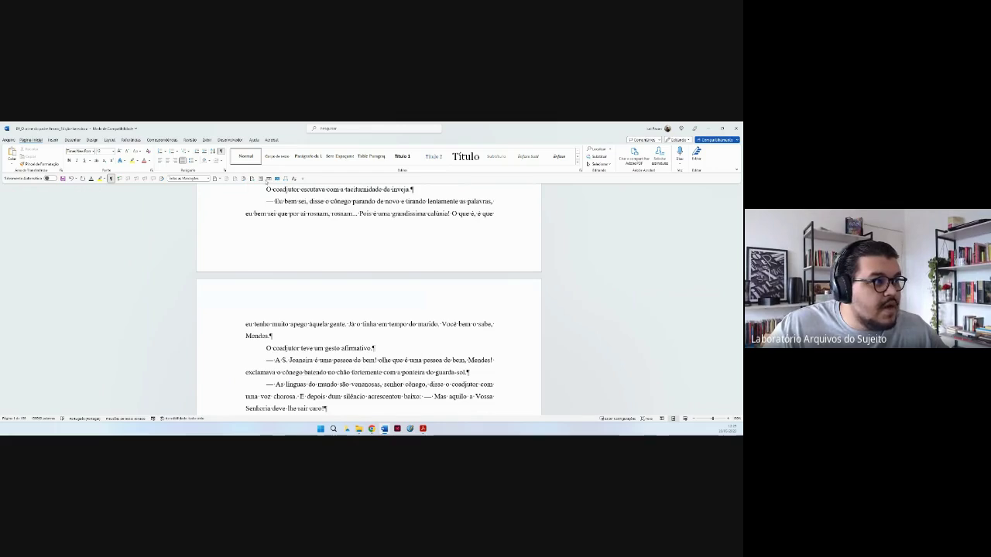
{"action": "scroll", "coordinate": [596, 314], "scroll_direction": "down", "scroll_amount": 5}
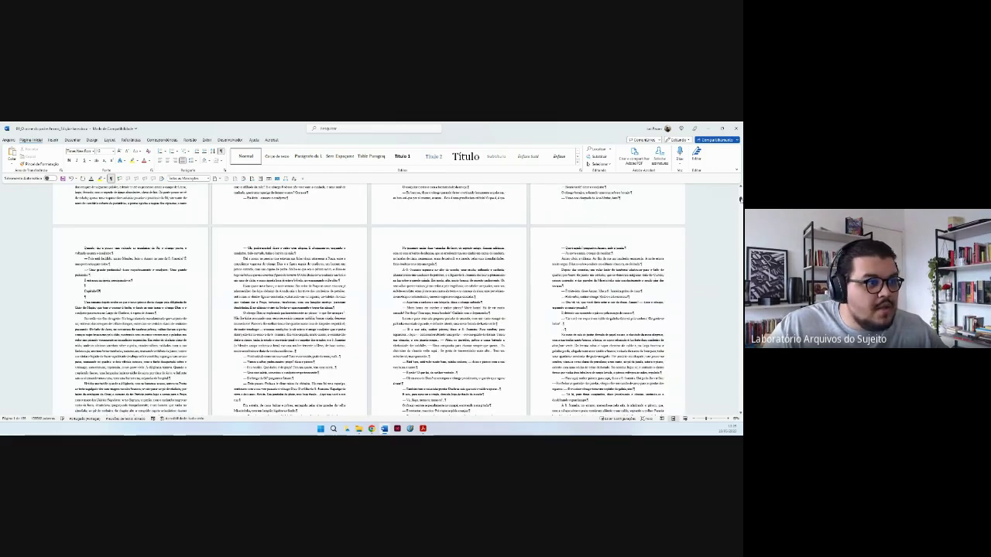
{"action": "scroll", "coordinate": [368, 309], "scroll_direction": "down", "scroll_amount": 3}
{"action": "scroll", "coordinate": [368, 302], "scroll_direction": "down", "scroll_amount": 5}
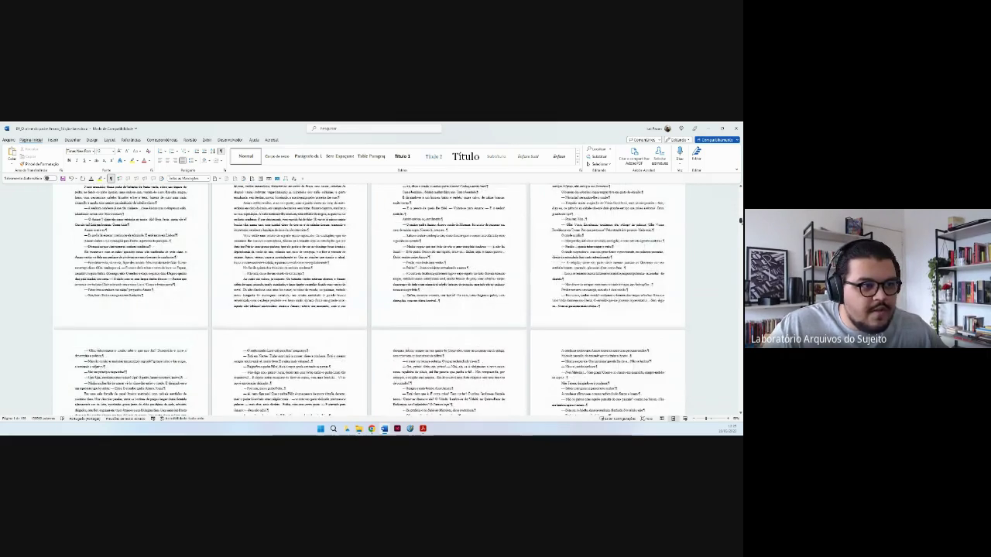
{"action": "left_click_drag", "start_coordinate": [740, 222], "coordinate": [740, 187]}
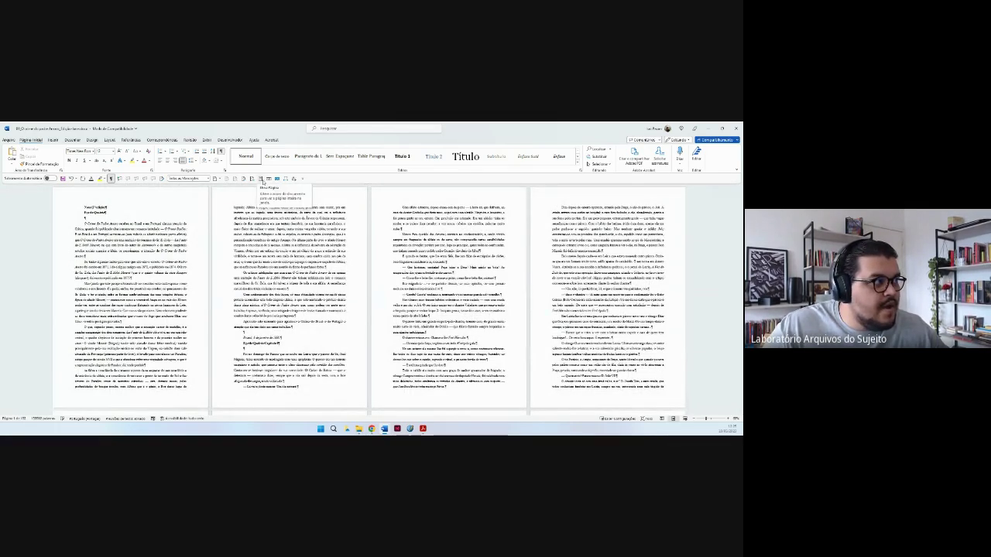
{"action": "left_click", "coordinate": [263, 180]}
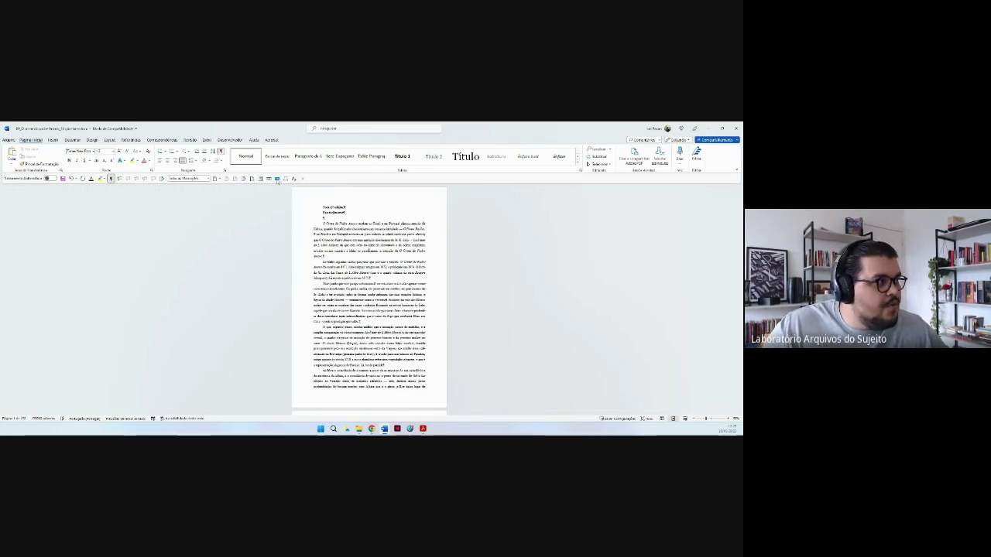
{"action": "left_click", "coordinate": [277, 180]}
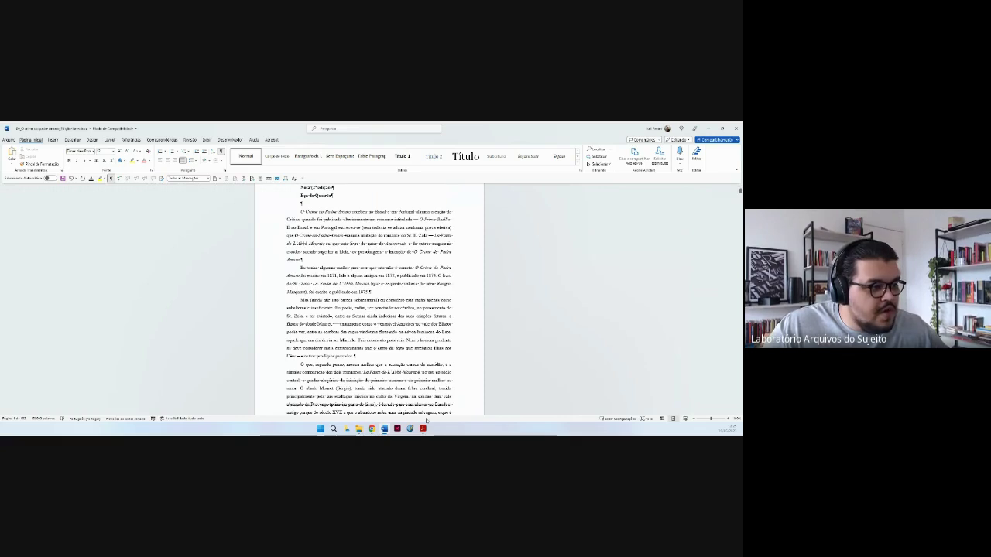
{"action": "mouse_move", "coordinate": [384, 428]}
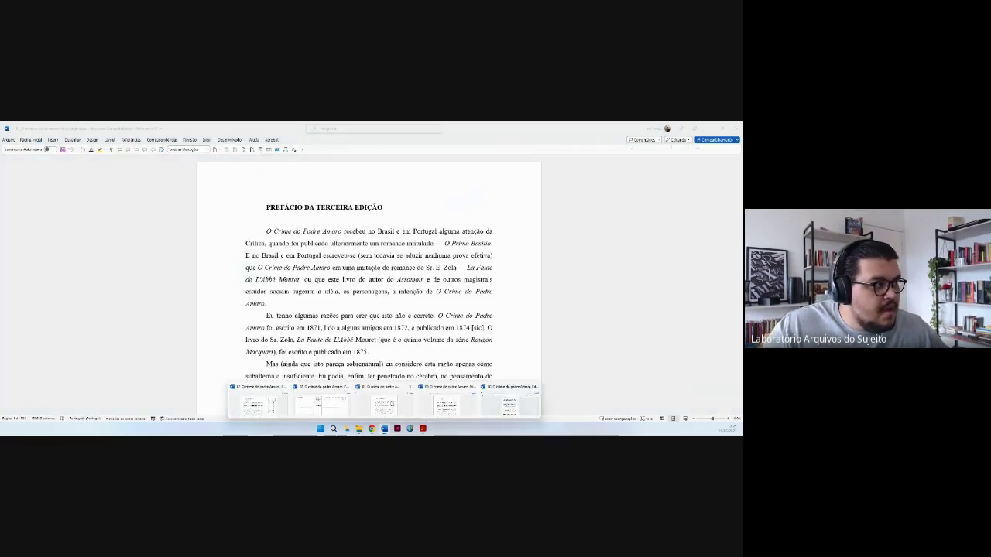
Switch to the third-edition Prefácio document and start Review › Compare › Compare.
{"action": "left_click", "coordinate": [383, 403]}
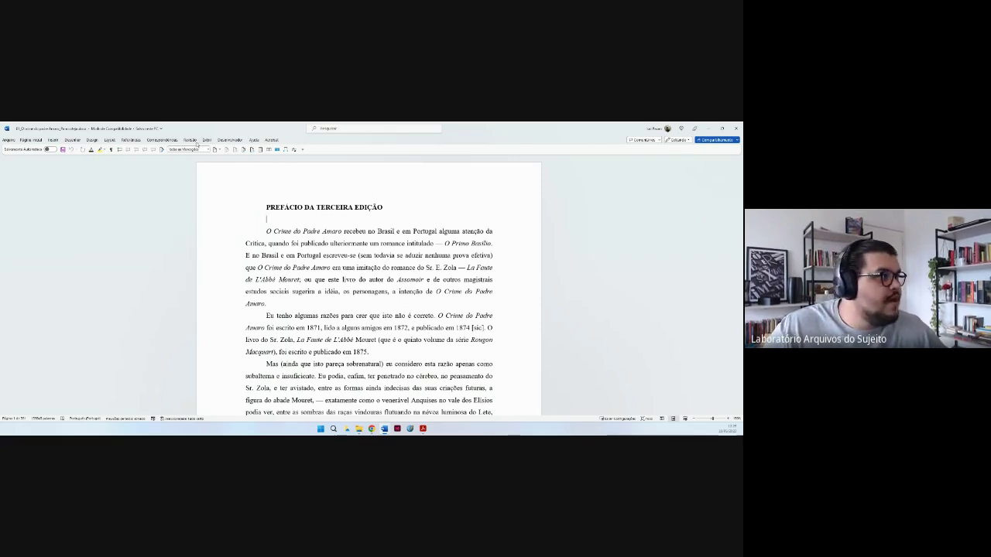
{"action": "left_click", "coordinate": [189, 140]}
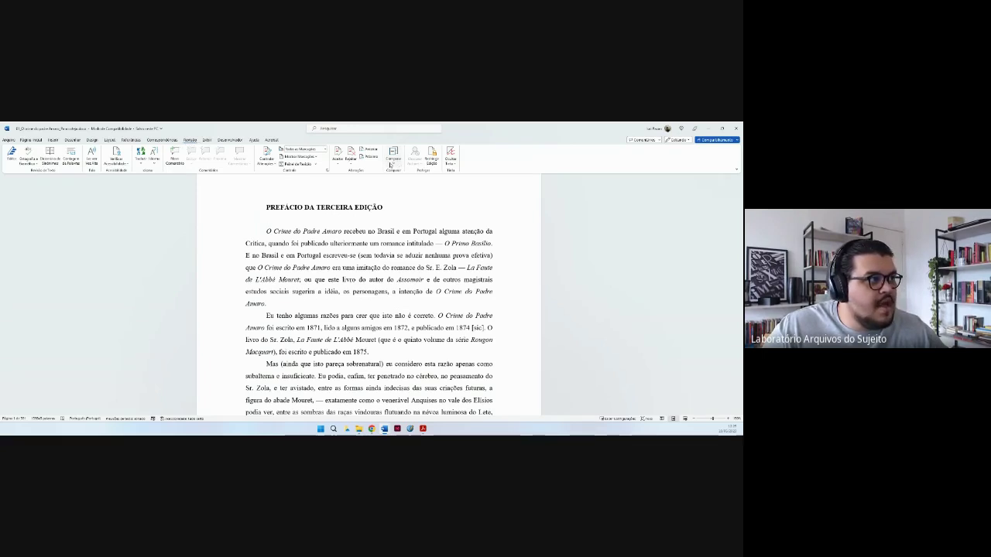
{"action": "left_click", "coordinate": [392, 163]}
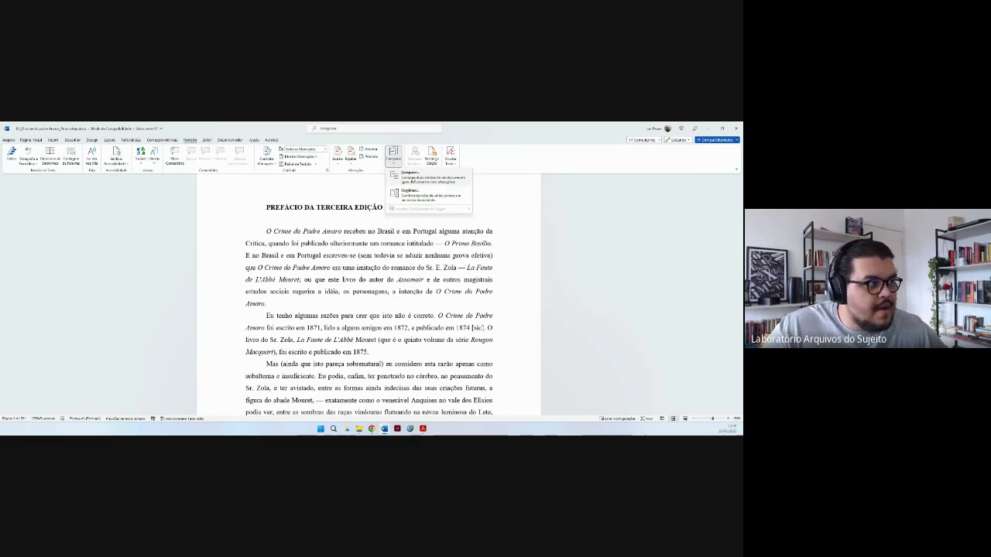
{"action": "left_click", "coordinate": [409, 175]}
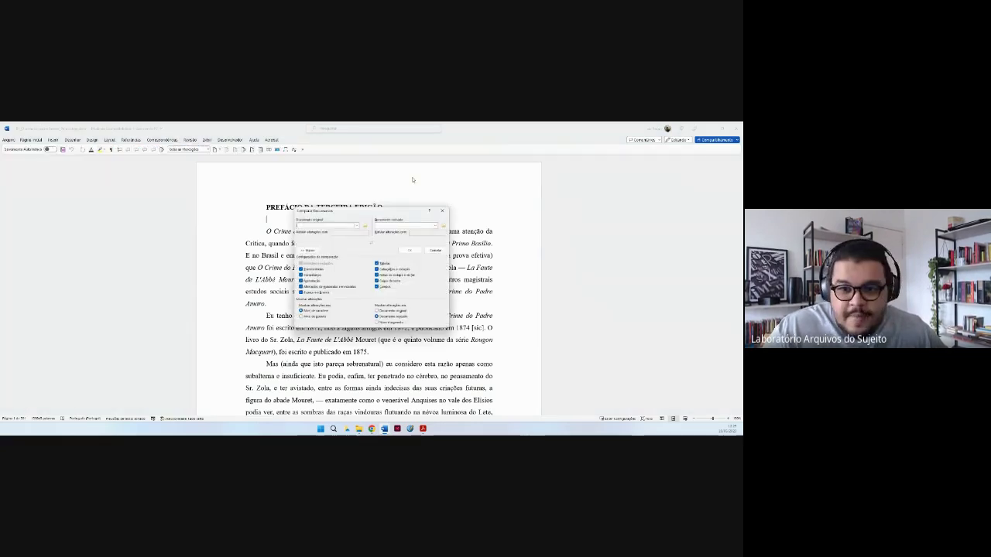
Set the Para cotejo file from Downloads as the original and pick the version to compare.
{"action": "left_click", "coordinate": [364, 227]}
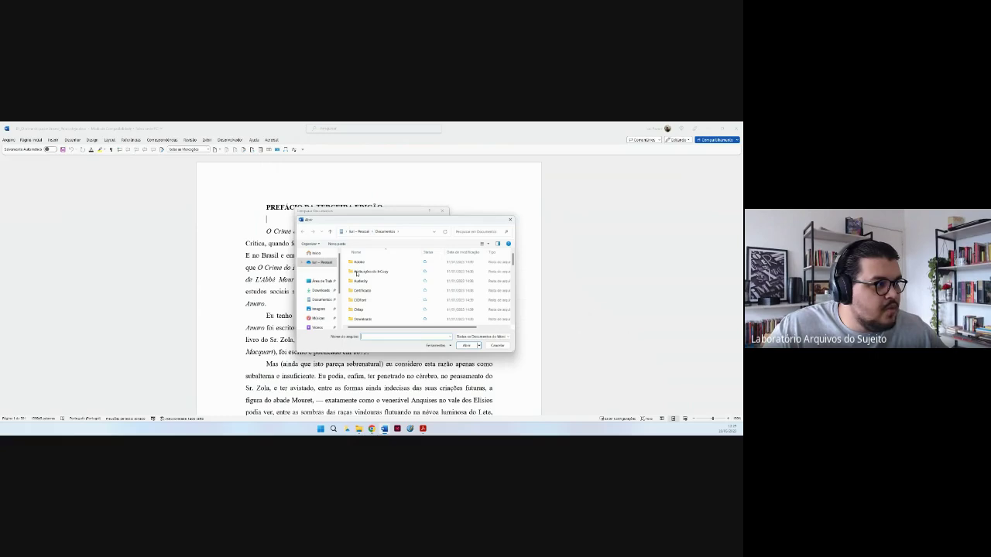
{"action": "left_click", "coordinate": [323, 290]}
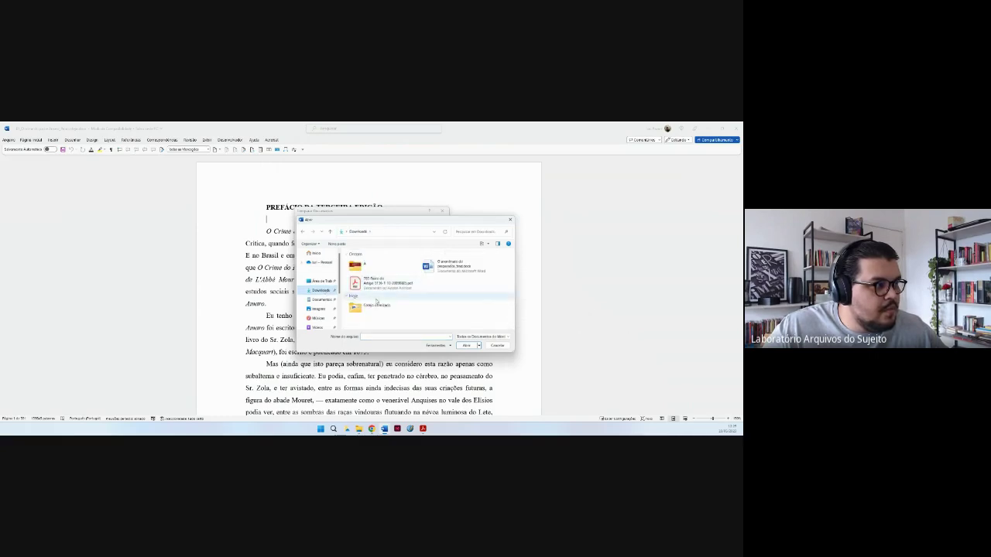
{"action": "double_click", "coordinate": [377, 304]}
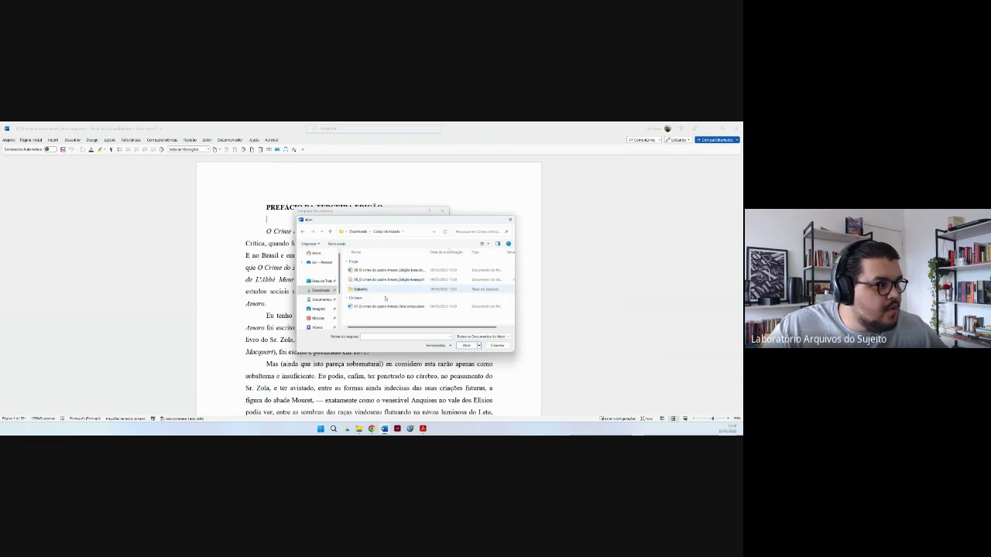
{"action": "left_click", "coordinate": [385, 307]}
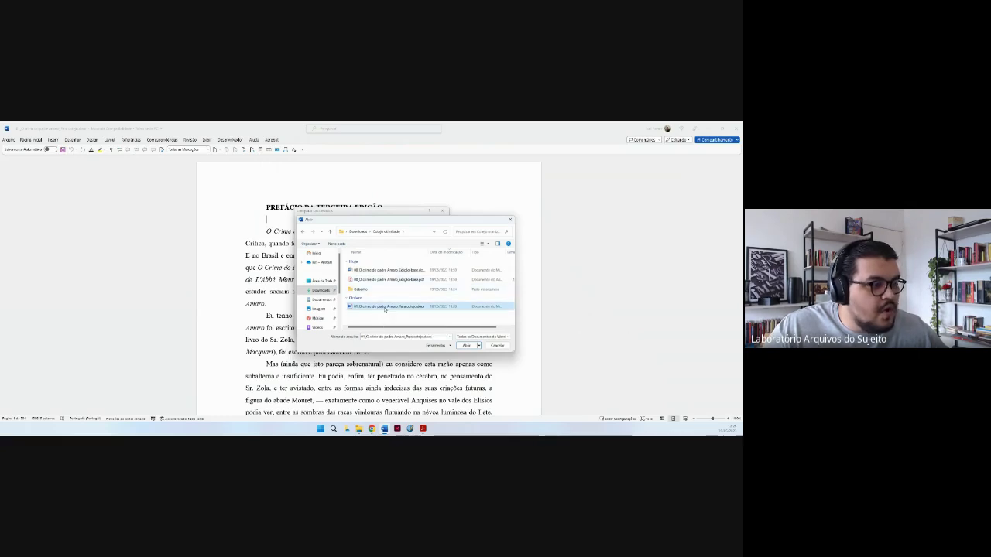
{"action": "double_click", "coordinate": [385, 307]}
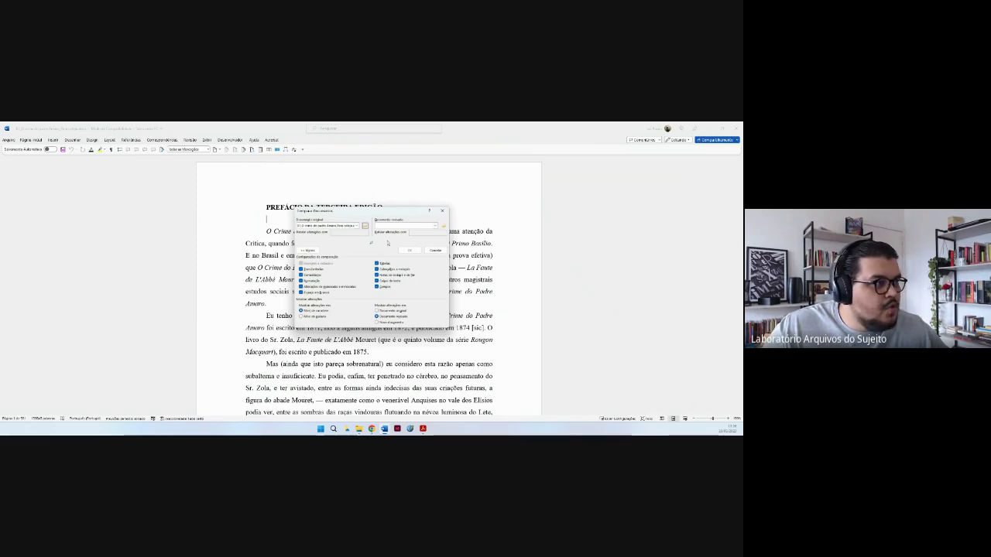
{"action": "left_click", "coordinate": [443, 227]}
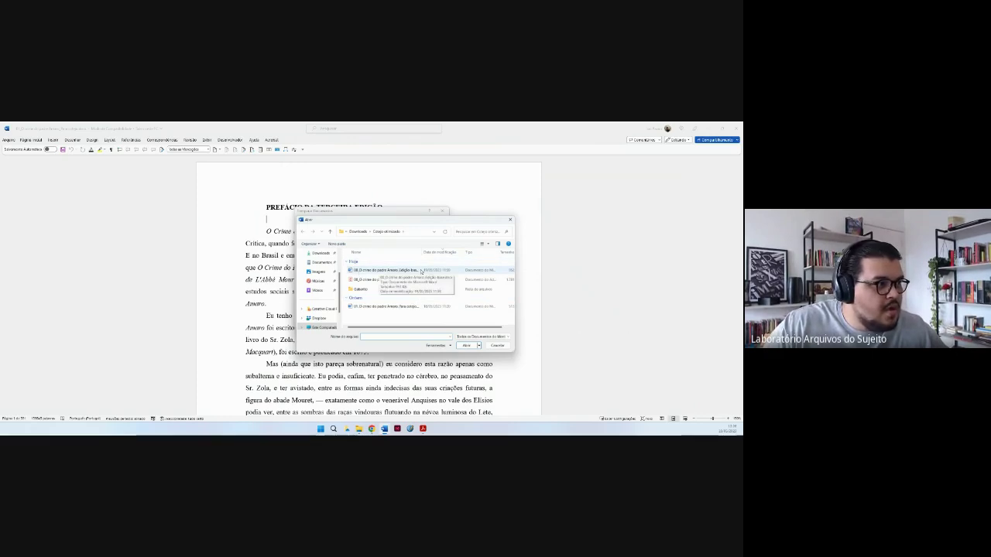
{"action": "double_click", "coordinate": [385, 306]}
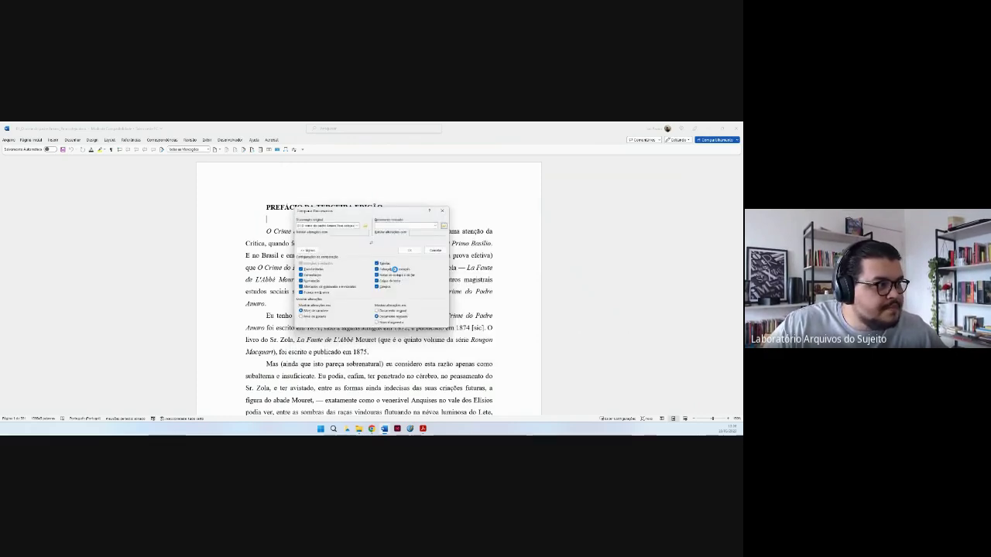
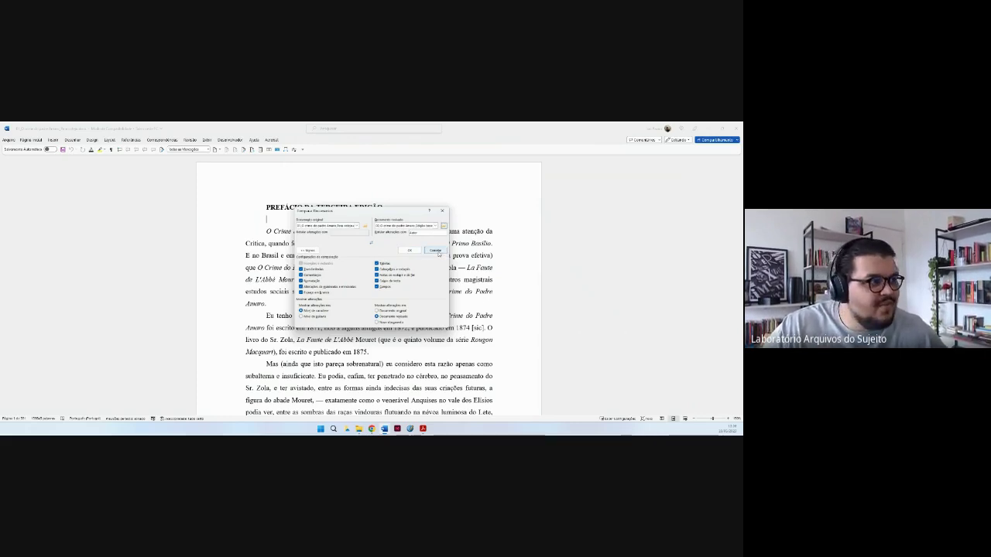
Cancel the Compare Documents setup and bring up the comparison document with tracked changes.
{"action": "left_click", "coordinate": [436, 251]}
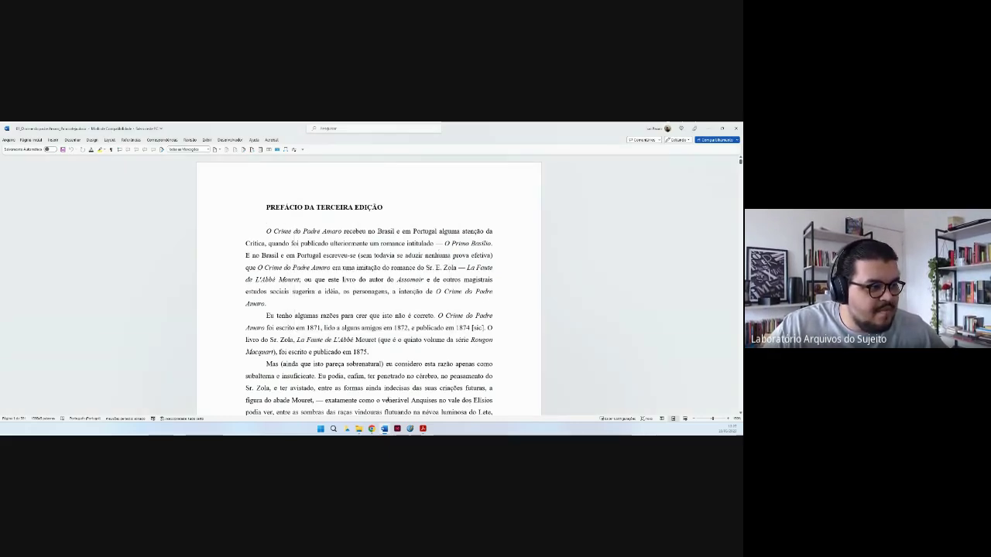
{"action": "mouse_move", "coordinate": [385, 428]}
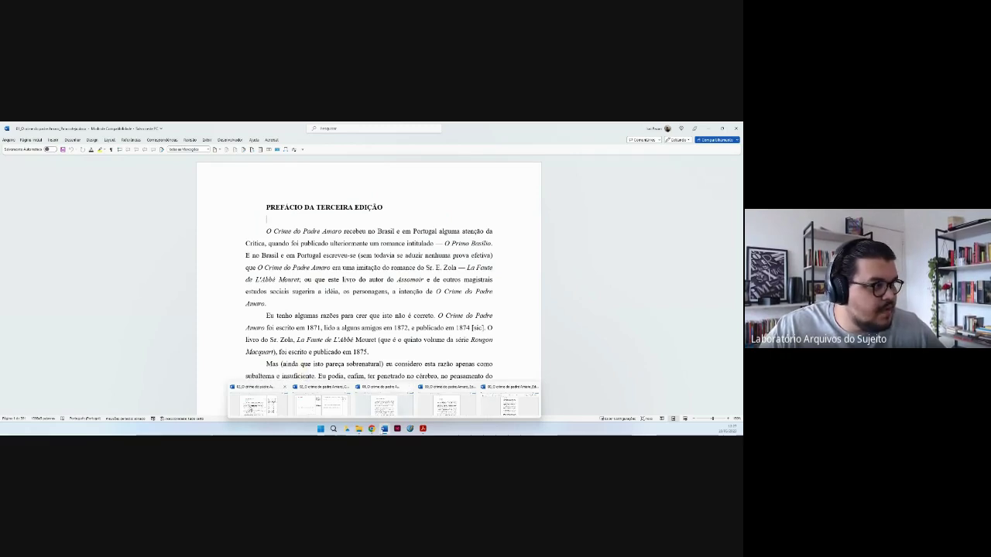
{"action": "left_click", "coordinate": [259, 403]}
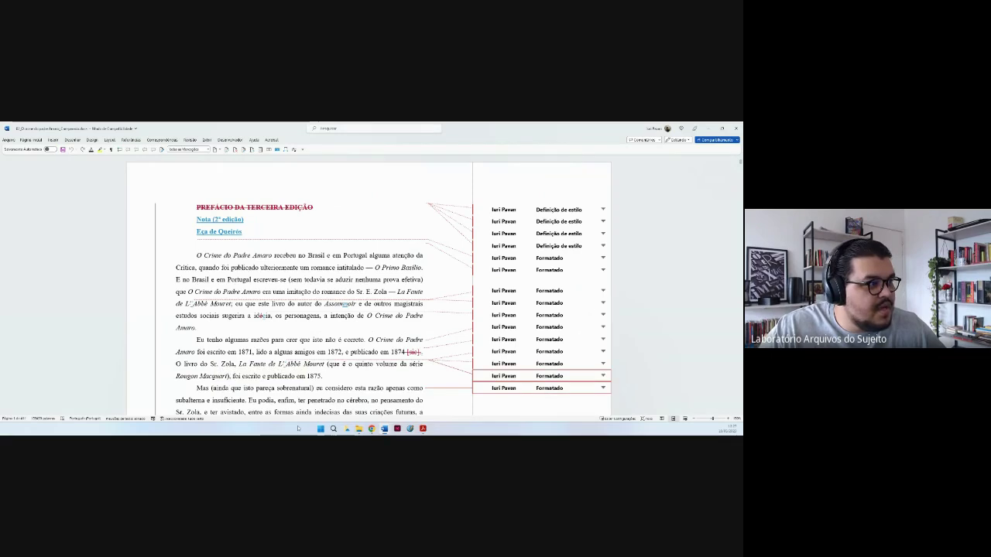
Inspect the heading formatting revisions, compare the original and Edição tratada documents, then return to the comparison.
{"action": "left_click", "coordinate": [399, 267]}
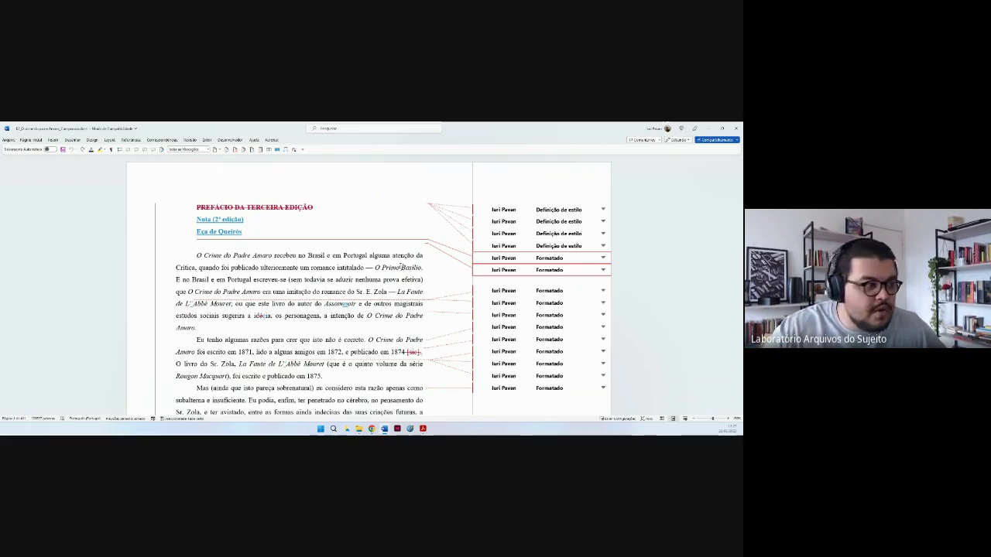
{"action": "left_click", "coordinate": [241, 229]}
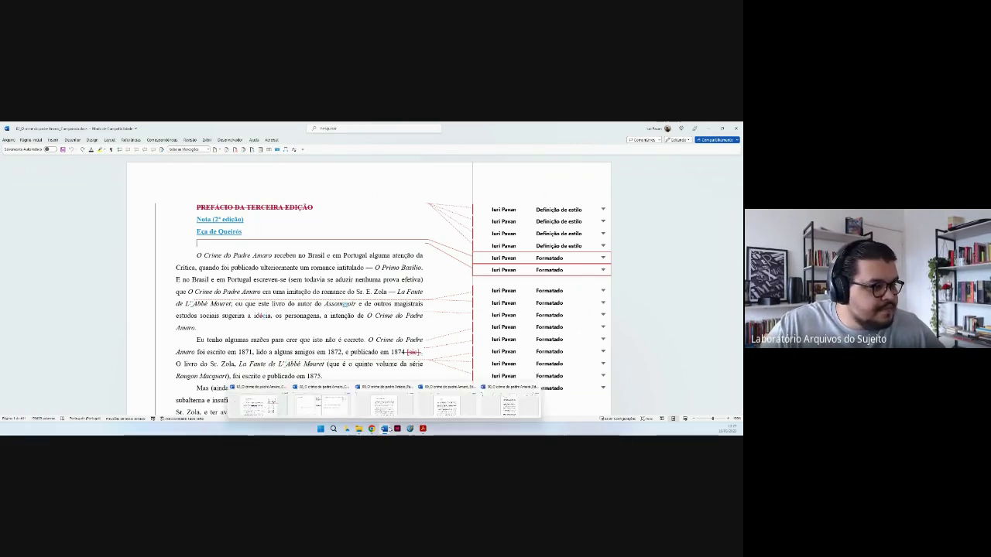
{"action": "left_click", "coordinate": [383, 404]}
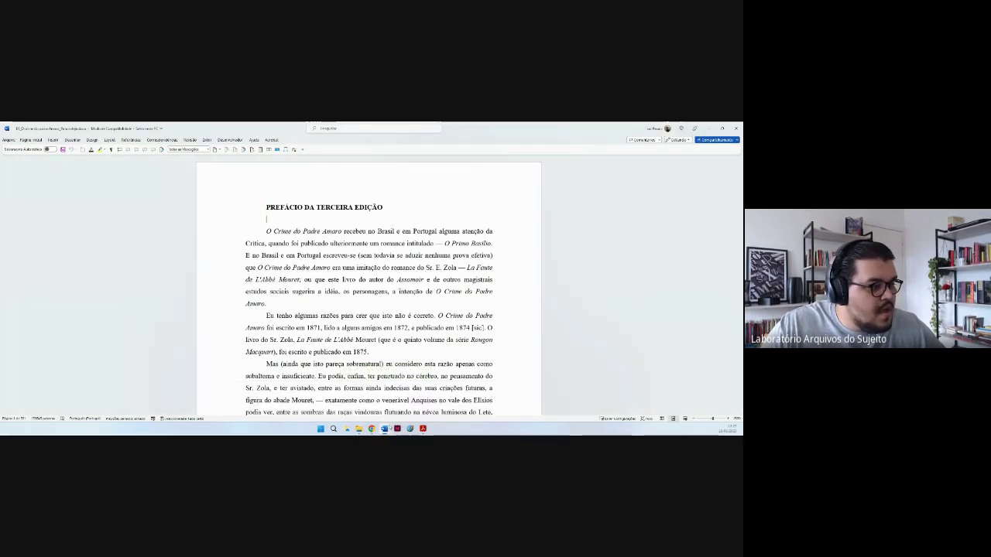
{"action": "left_click", "coordinate": [270, 403]}
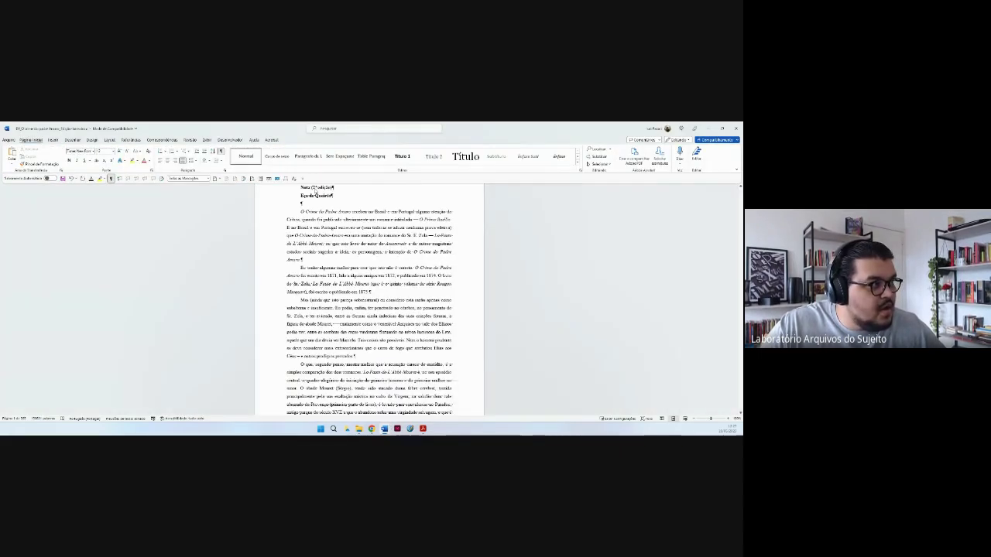
{"action": "mouse_move", "coordinate": [384, 431]}
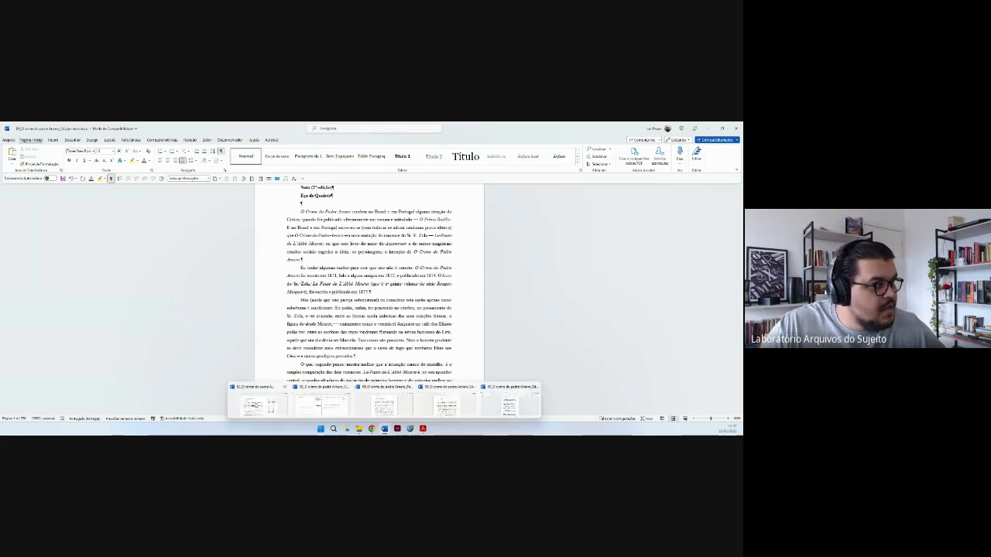
{"action": "left_click", "coordinate": [258, 404]}
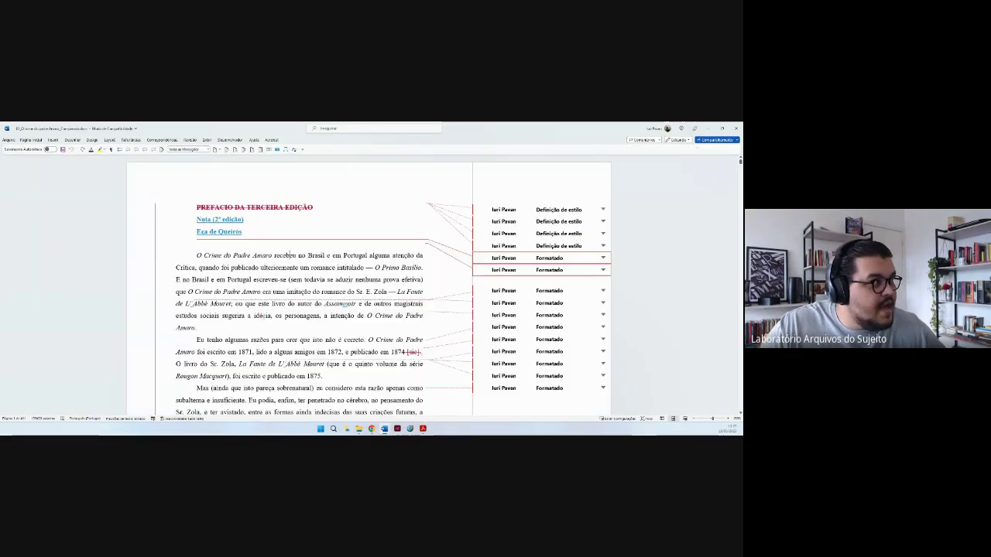
Zoom the comparison to Page Width, scroll down, and bring the published edition PDF forward.
{"action": "left_click", "coordinate": [286, 150]}
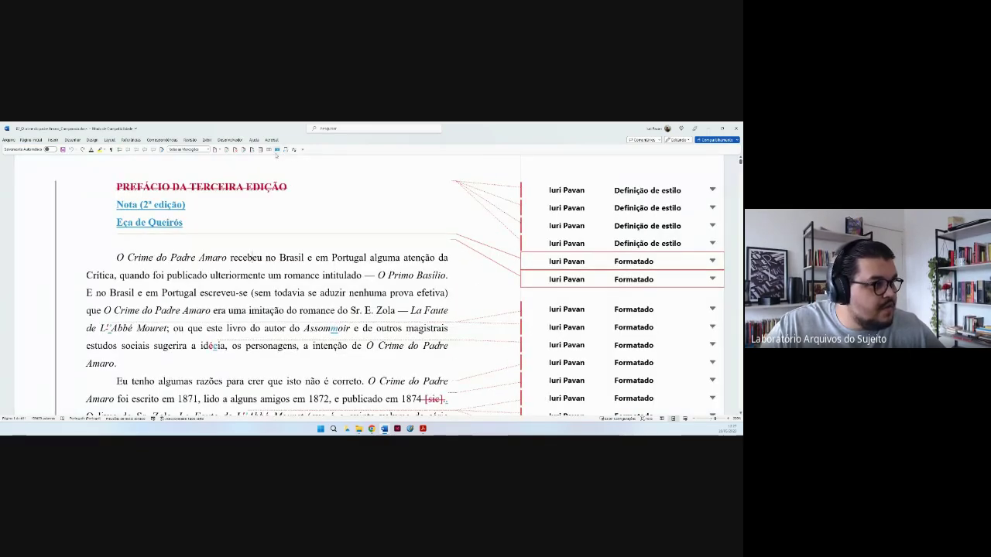
{"action": "scroll", "coordinate": [342, 270], "scroll_direction": "down", "scroll_amount": 1}
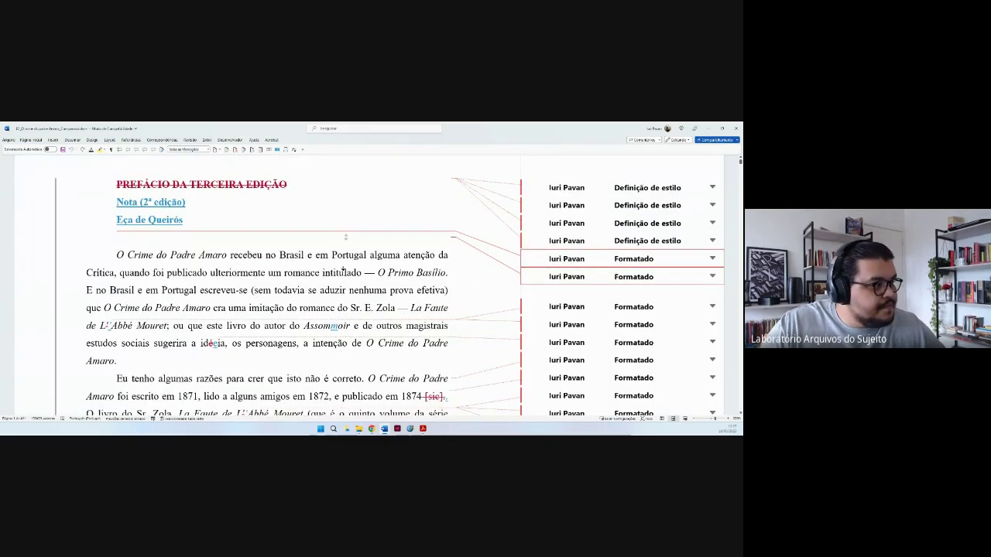
{"action": "scroll", "coordinate": [342, 270], "scroll_direction": "down", "scroll_amount": 1}
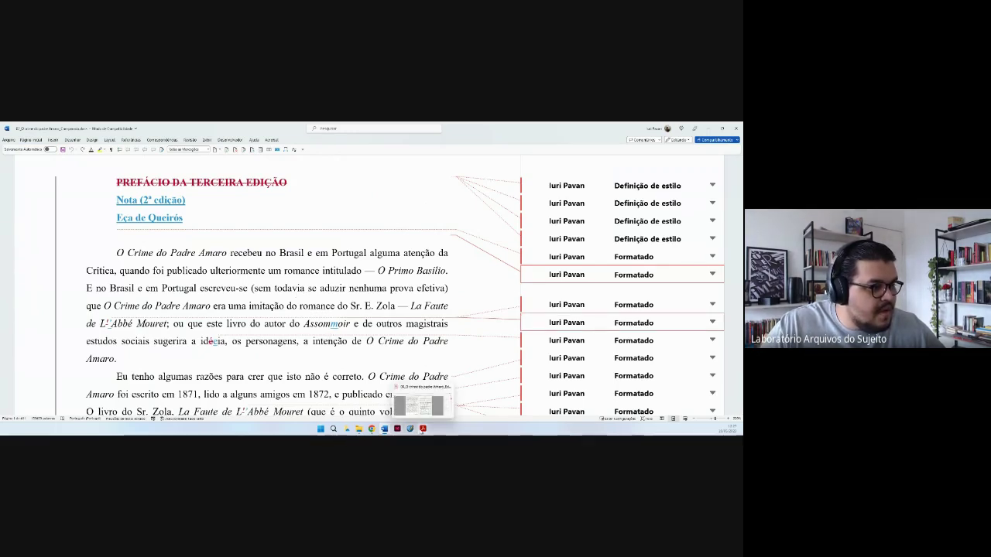
{"action": "left_click", "coordinate": [419, 407]}
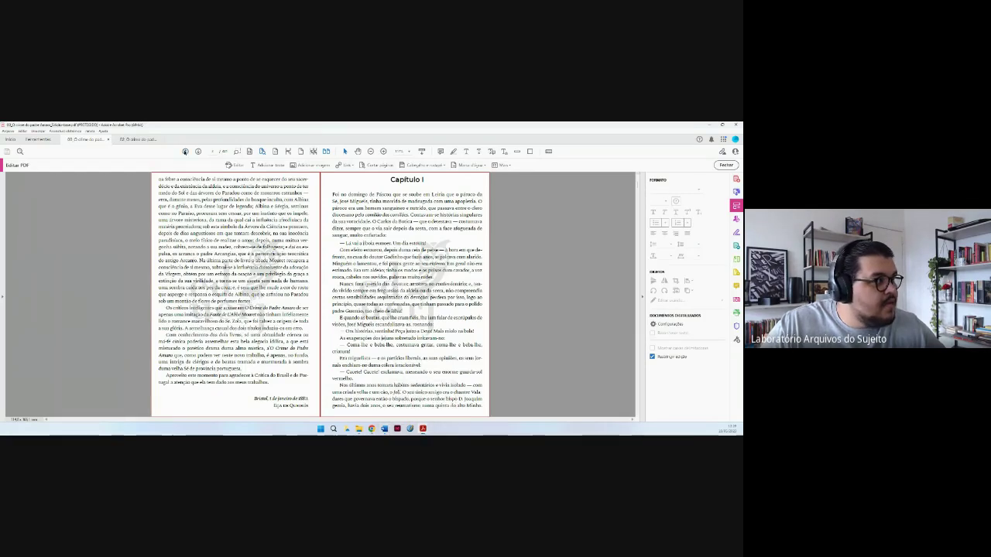
Go back to the PDF's first page, Nota (2ª edição), then return to the Word comparison.
{"action": "left_click", "coordinate": [185, 151]}
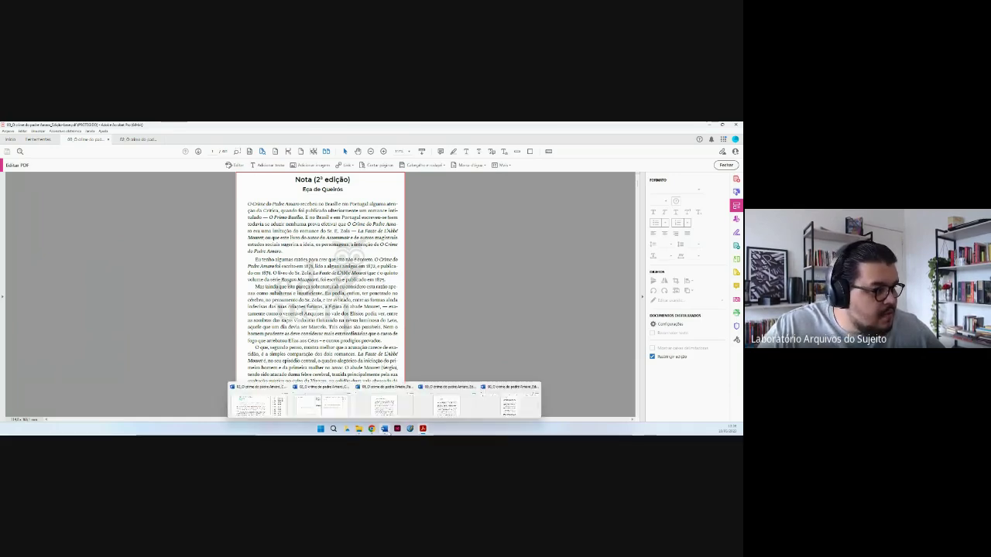
{"action": "left_click", "coordinate": [310, 399]}
Check the formatting change on 'intenção' and place the caret before the paragraph starting 'Mas'.
{"action": "left_click", "coordinate": [334, 341]}
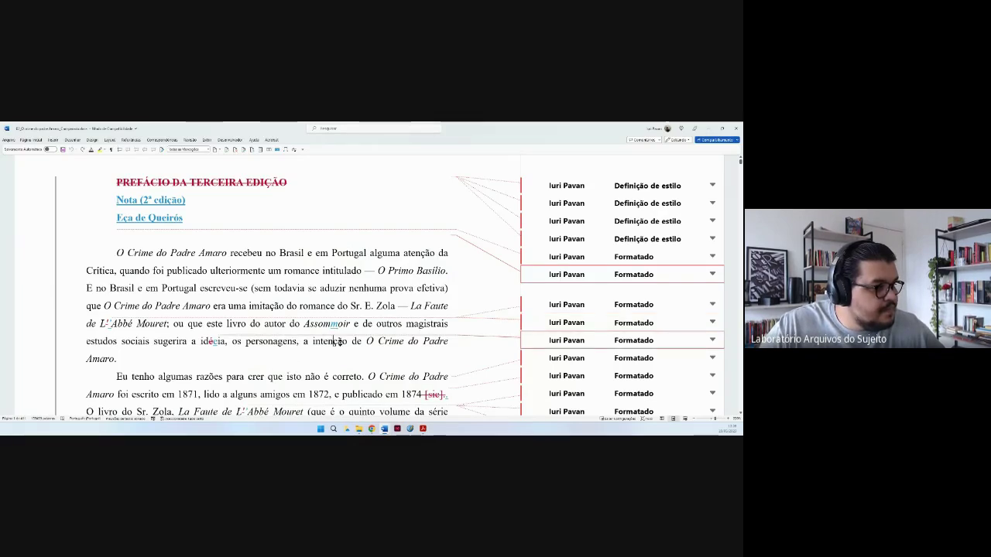
{"action": "scroll", "coordinate": [338, 369], "scroll_direction": "down", "scroll_amount": 1}
{"action": "scroll", "coordinate": [337, 372], "scroll_direction": "down", "scroll_amount": 1}
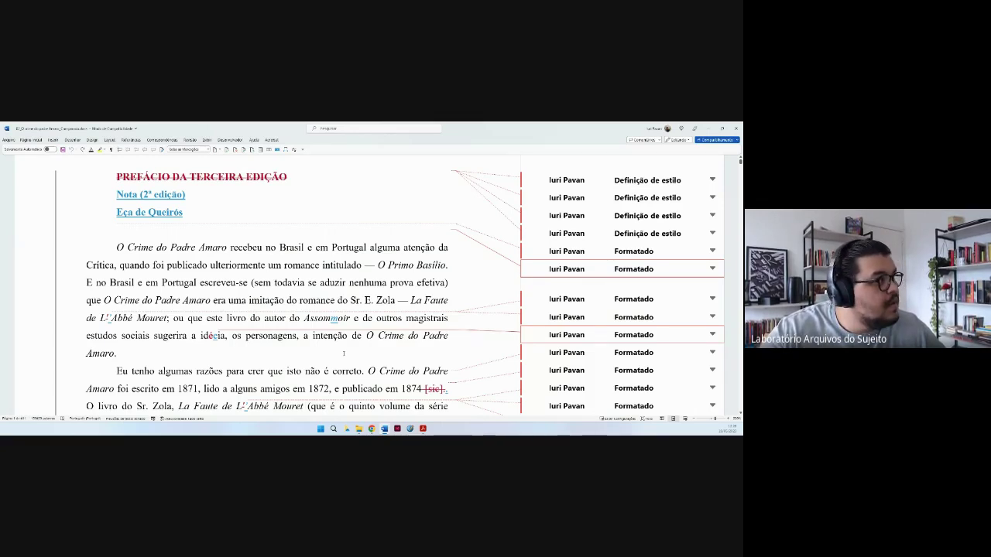
{"action": "scroll", "coordinate": [344, 353], "scroll_direction": "down", "scroll_amount": 2}
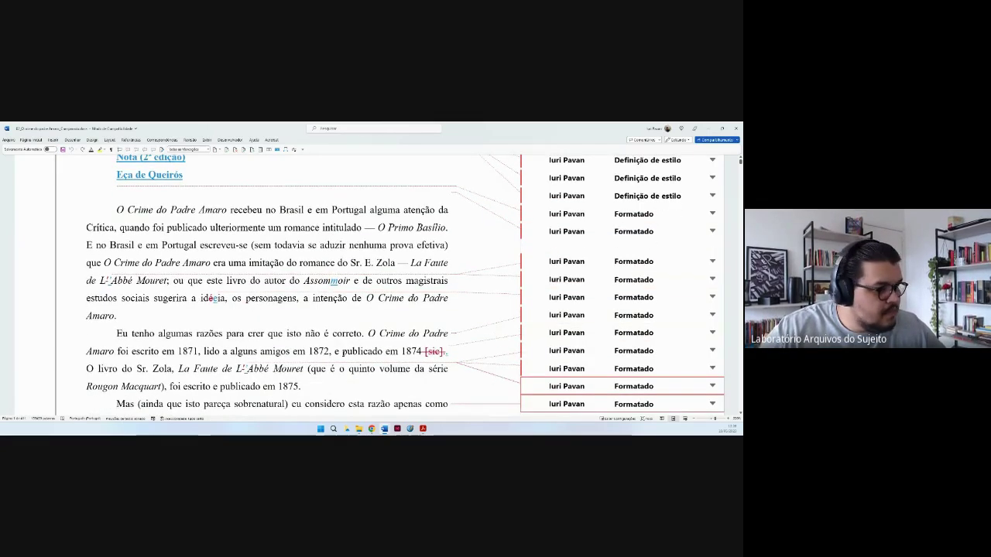
{"action": "left_click", "coordinate": [116, 403]}
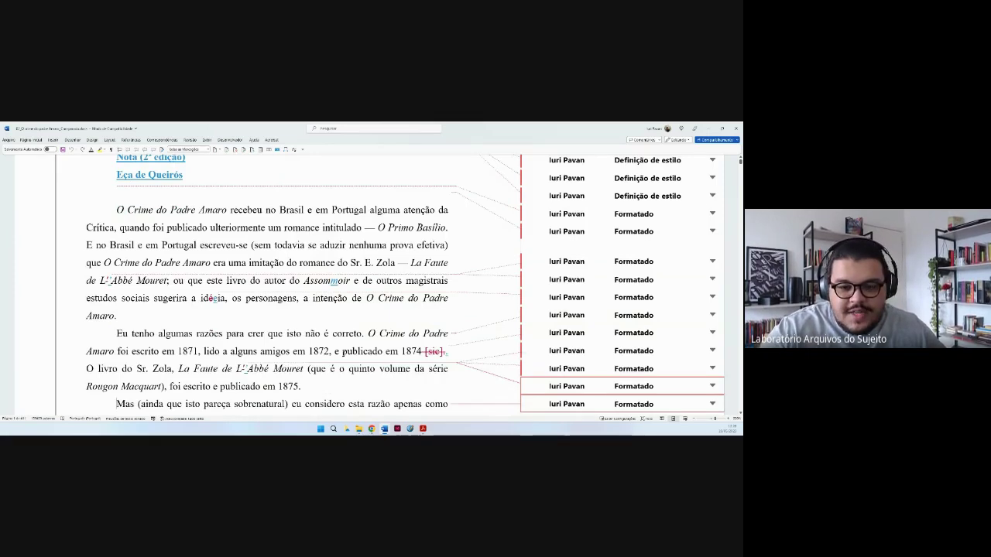
Scroll down to the La Faute de L'Abbé Mouret paragraph and select the tracked change on 'episódio'.
{"action": "scroll", "coordinate": [343, 353], "scroll_direction": "down", "scroll_amount": 1}
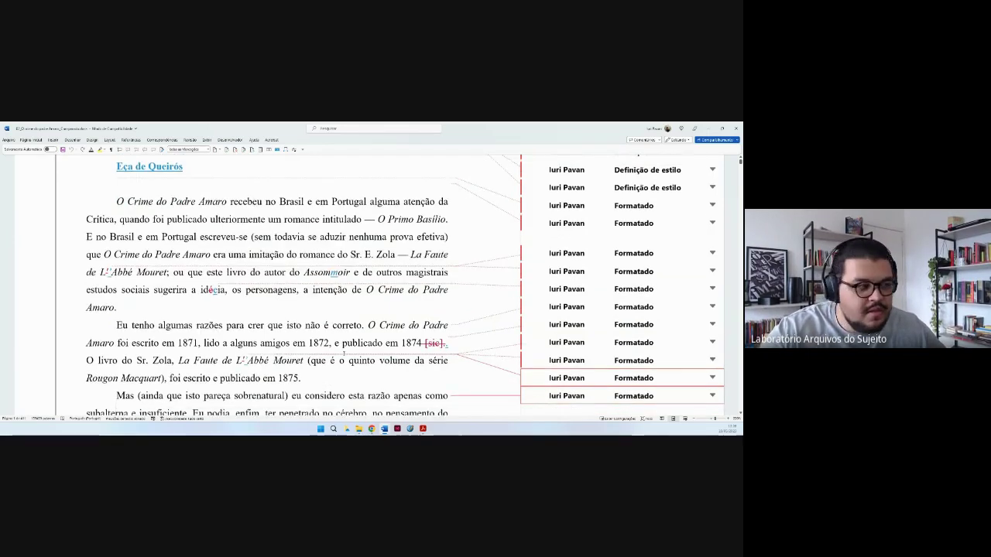
{"action": "scroll", "coordinate": [343, 353], "scroll_direction": "down", "scroll_amount": 2}
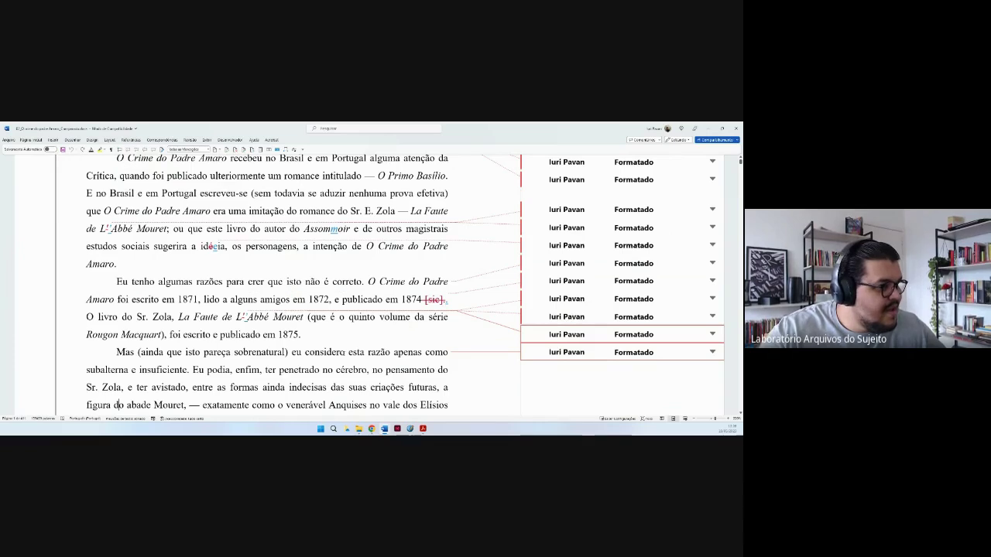
{"action": "scroll", "coordinate": [343, 354], "scroll_direction": "down", "scroll_amount": 3}
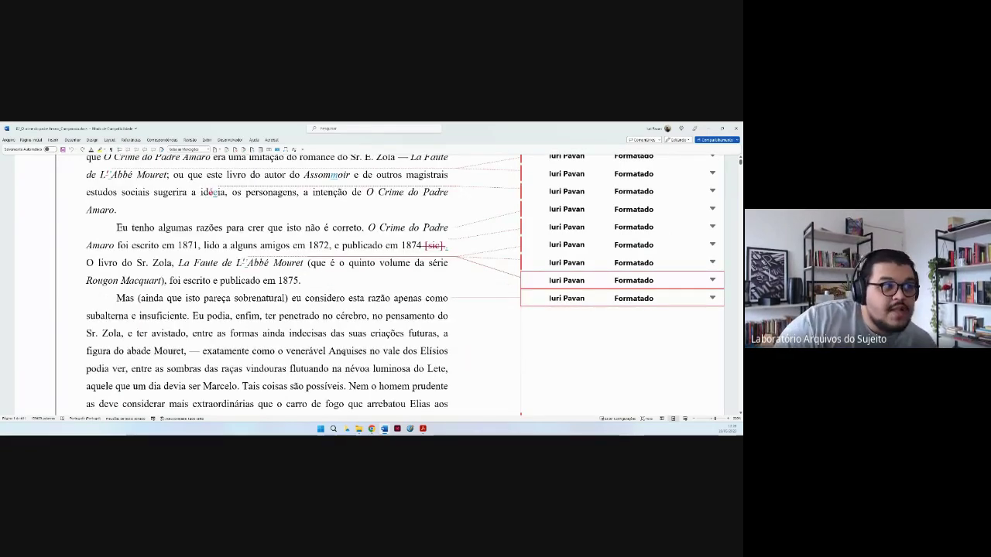
{"action": "scroll", "coordinate": [344, 354], "scroll_direction": "down", "scroll_amount": 1}
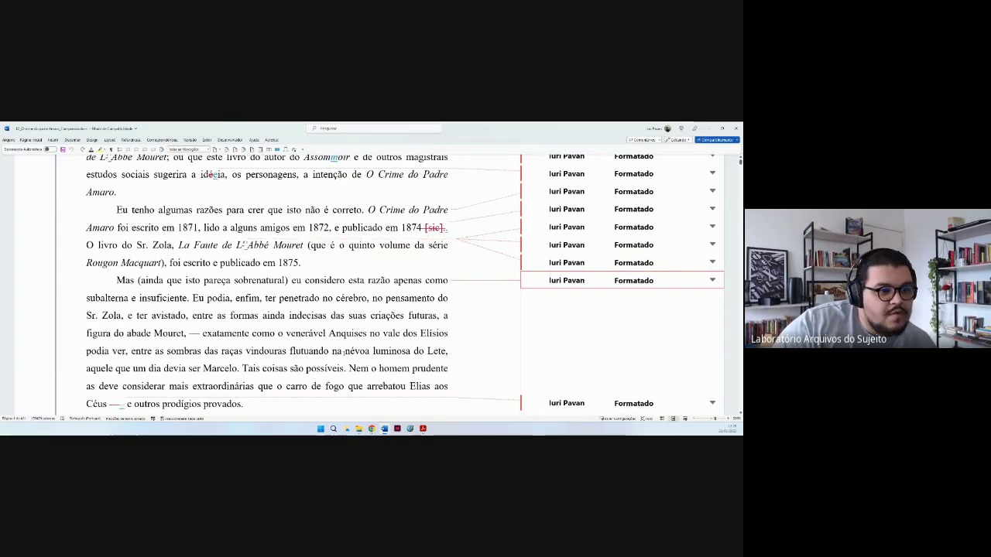
{"action": "scroll", "coordinate": [344, 353], "scroll_direction": "down", "scroll_amount": 1}
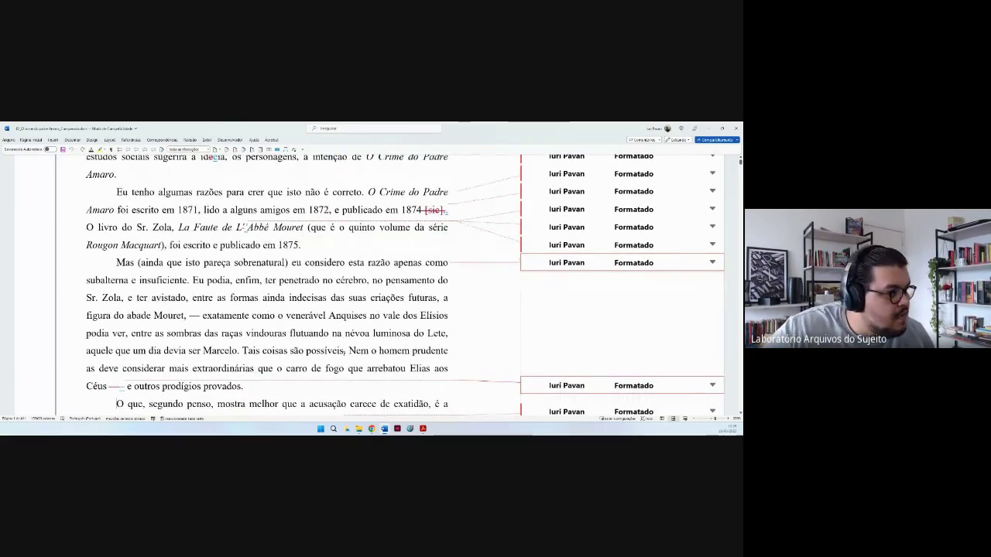
{"action": "scroll", "coordinate": [343, 354], "scroll_direction": "down", "scroll_amount": 2}
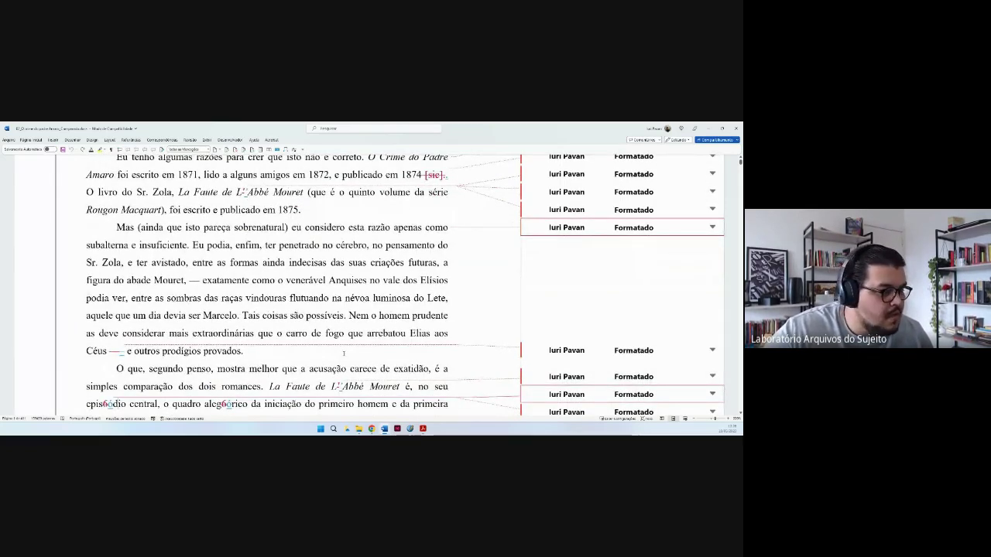
{"action": "scroll", "coordinate": [343, 354], "scroll_direction": "down", "scroll_amount": 1}
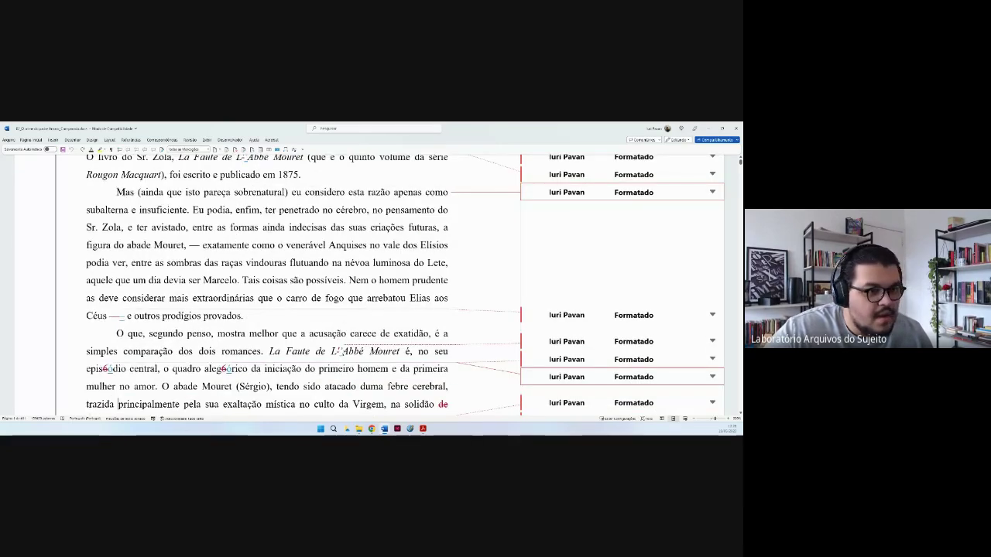
{"action": "scroll", "coordinate": [343, 352], "scroll_direction": "down", "scroll_amount": 1}
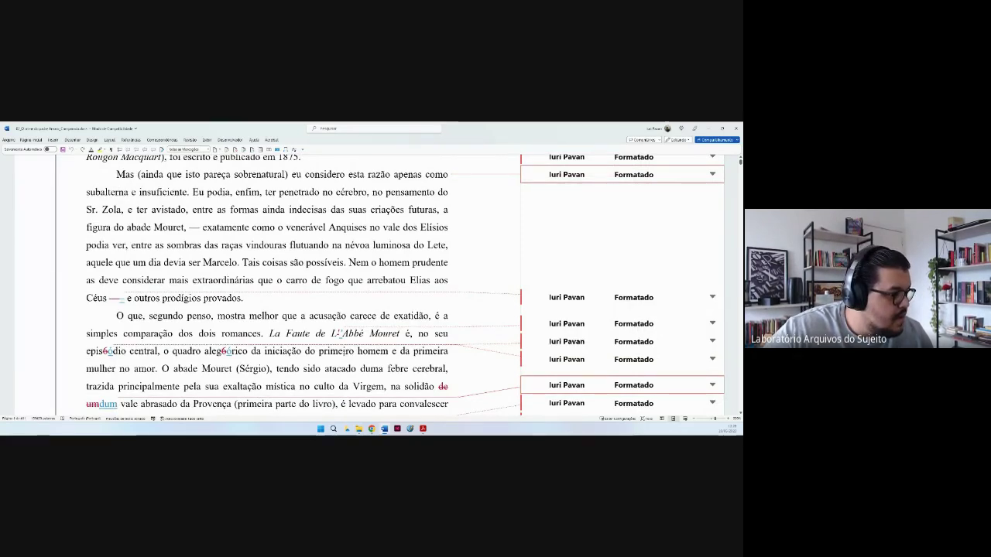
{"action": "scroll", "coordinate": [118, 403], "scroll_direction": "down", "scroll_amount": 1}
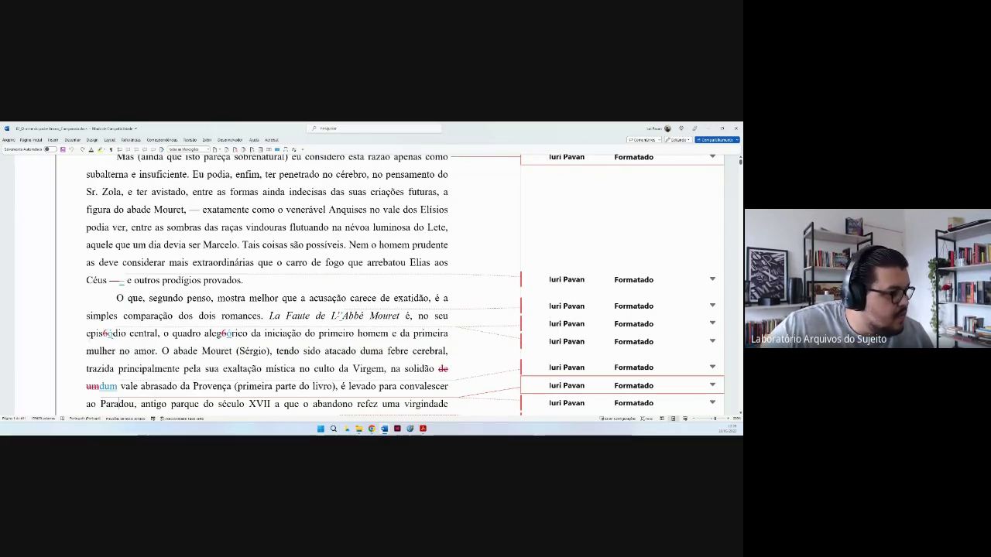
{"action": "left_click", "coordinate": [115, 340]}
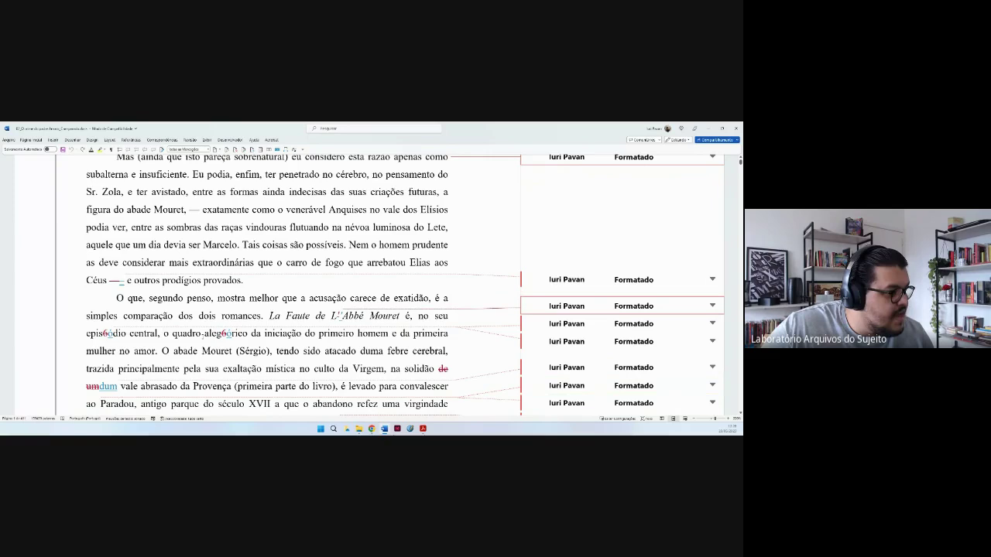
{"action": "left_click", "coordinate": [106, 334]}
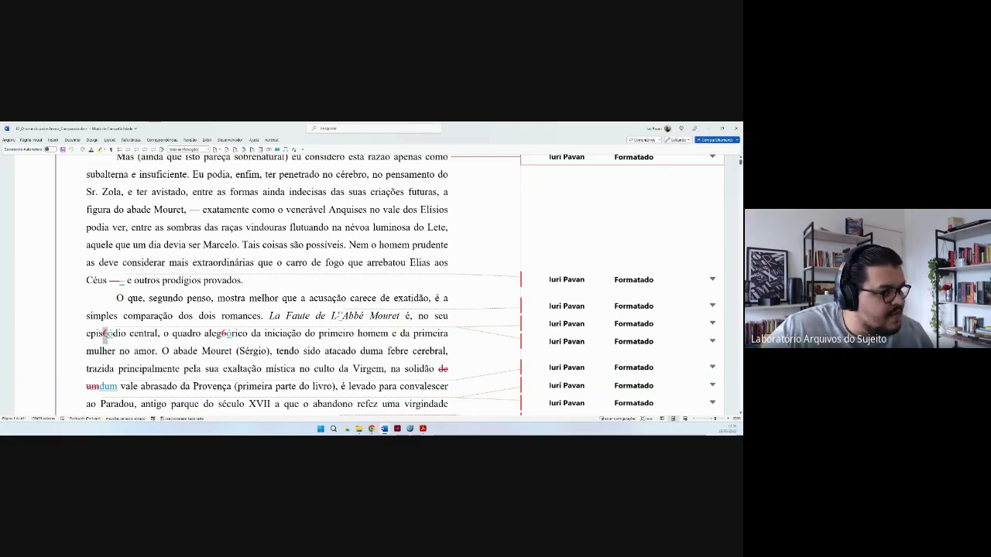
{"action": "left_click_drag", "start_coordinate": [103, 333], "coordinate": [109, 333]}
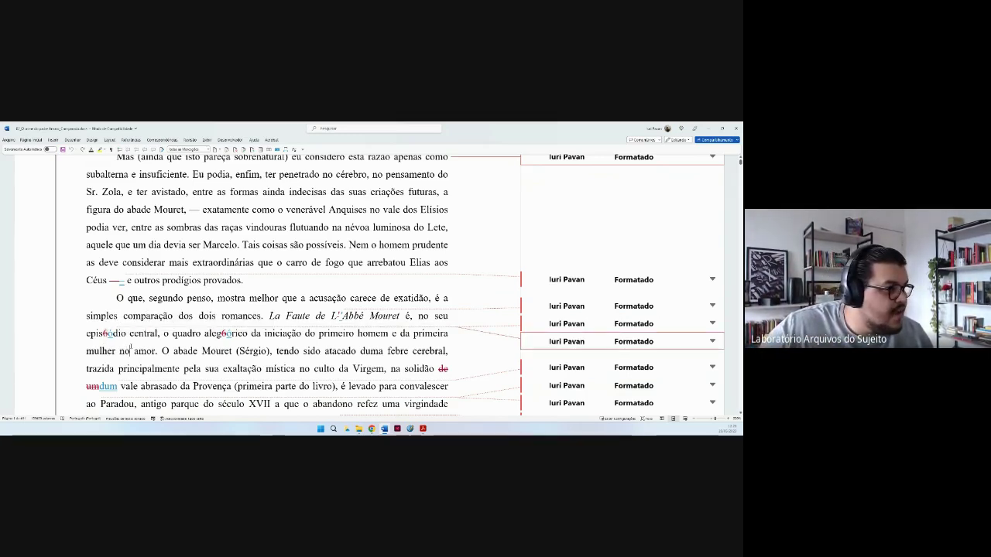
{"action": "left_click", "coordinate": [130, 348]}
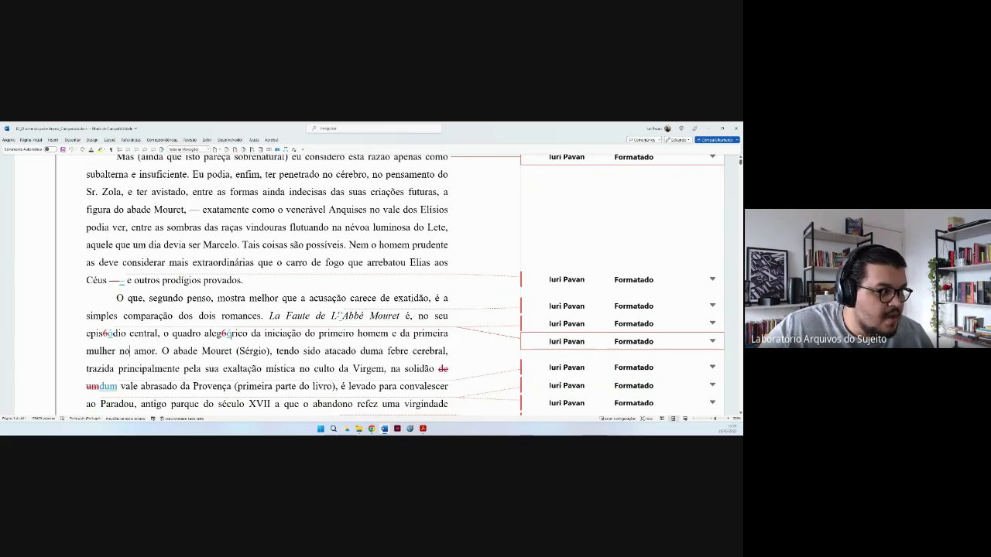
{"action": "double_click", "coordinate": [229, 334]}
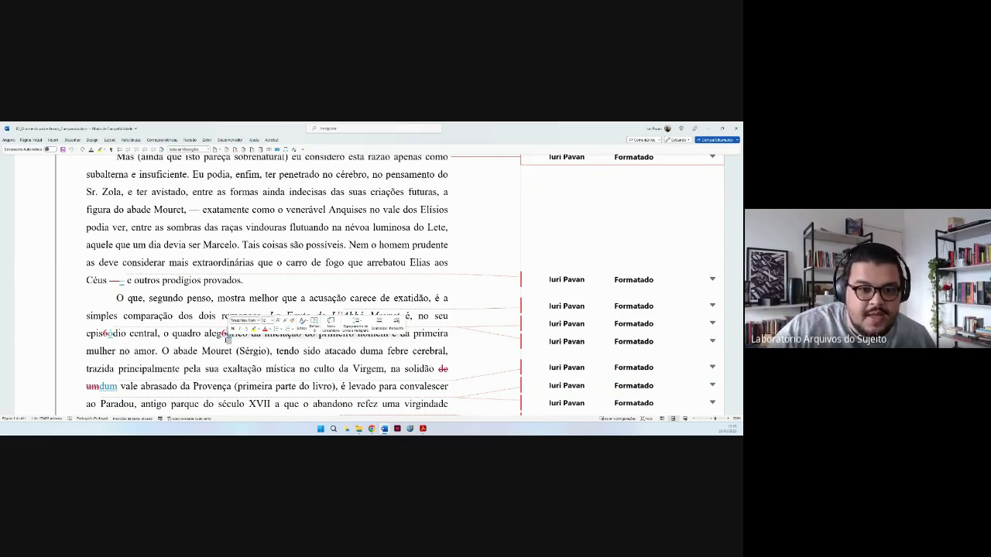
{"action": "left_click", "coordinate": [233, 350]}
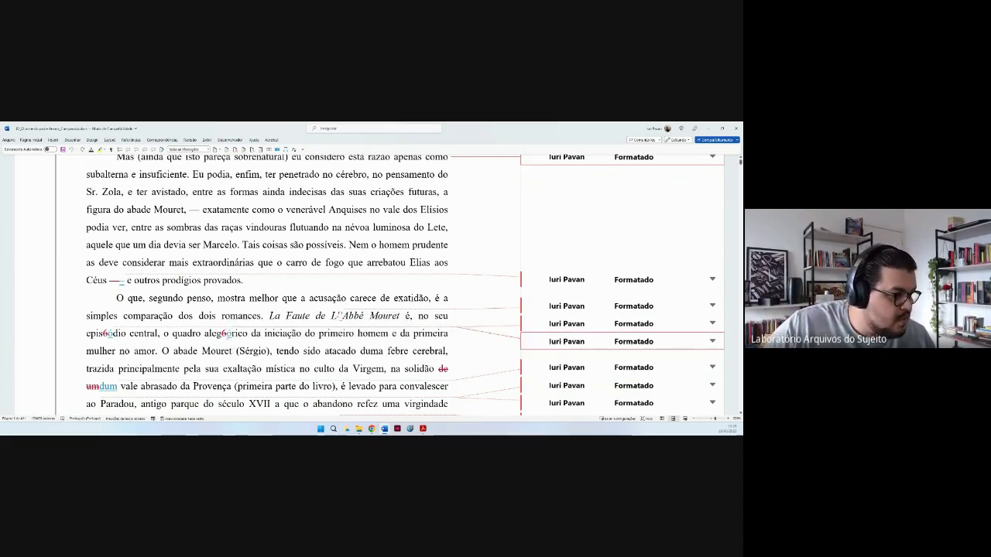
{"action": "left_click", "coordinate": [193, 385]}
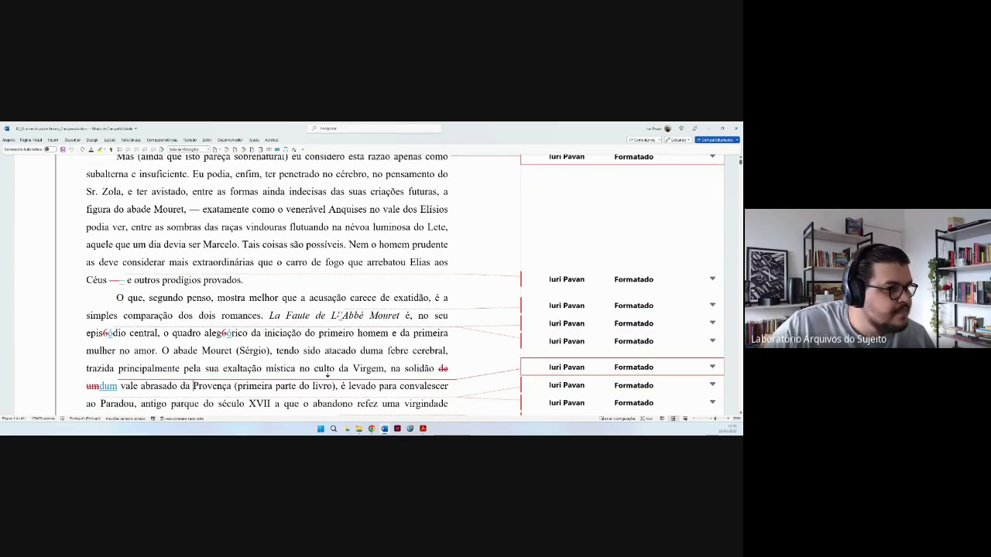
{"action": "left_click", "coordinate": [326, 368]}
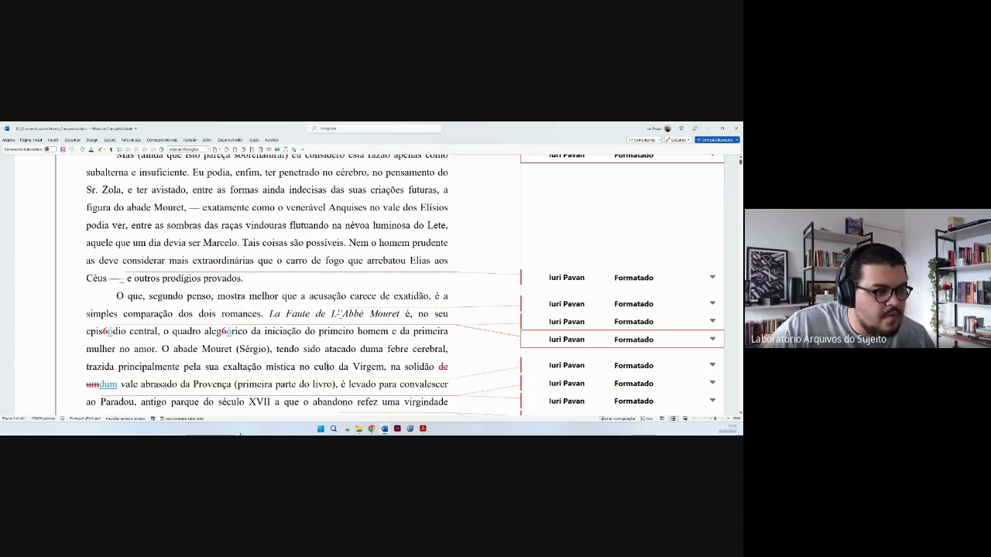
{"action": "mouse_move", "coordinate": [431, 430]}
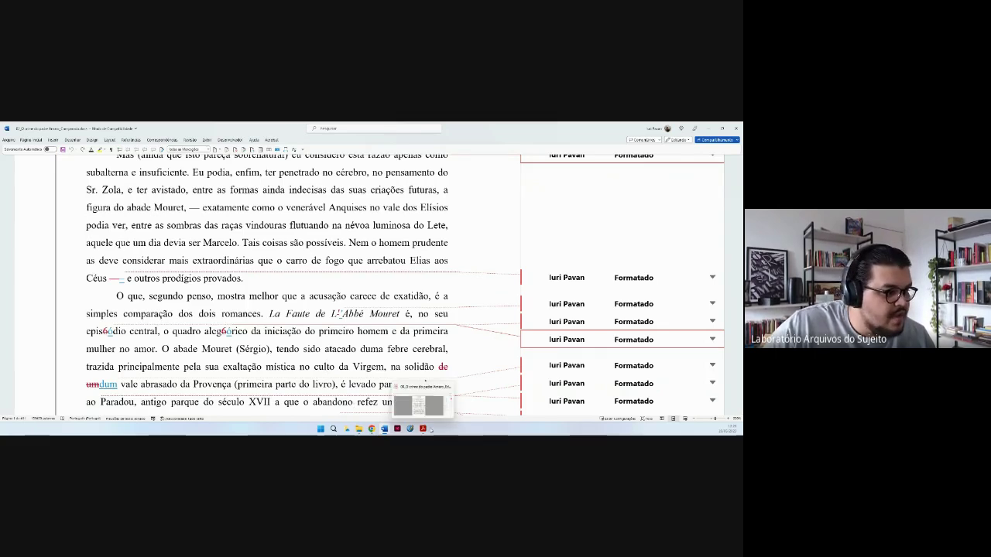
In the PDF, select 'episódio', 'alegórico' and 'dum' in the Abbé Mouret paragraph for comparison.
{"action": "left_click", "coordinate": [425, 406]}
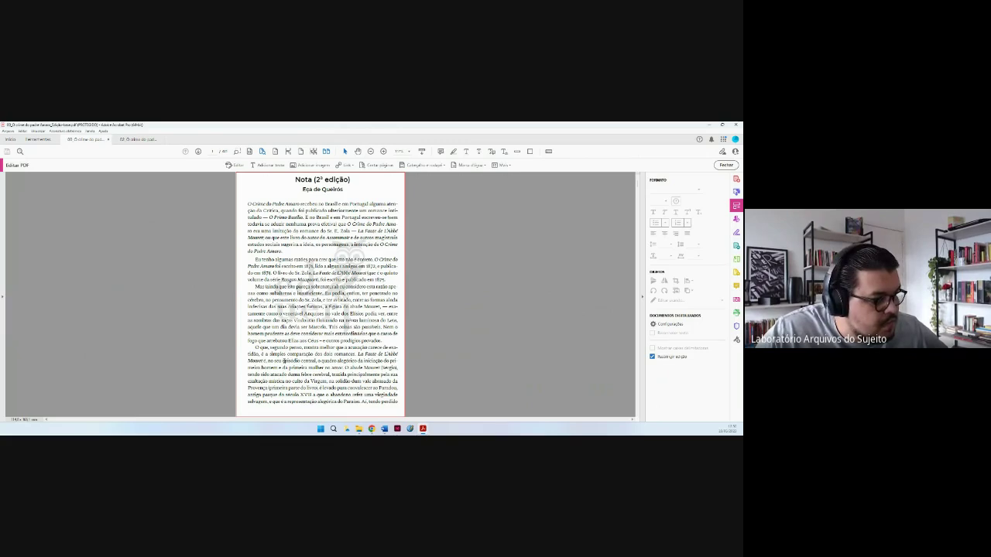
{"action": "double_click", "coordinate": [291, 361]}
{"action": "double_click", "coordinate": [345, 361]}
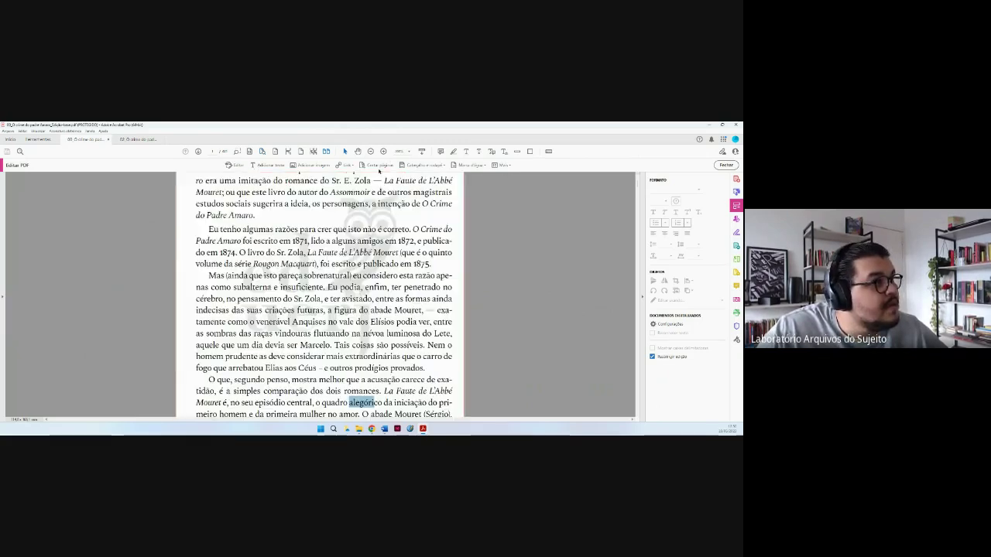
{"action": "scroll", "coordinate": [341, 294], "scroll_direction": "up", "scroll_amount": 3}
{"action": "scroll", "coordinate": [341, 294], "scroll_direction": "down", "scroll_amount": 1}
{"action": "left_click", "coordinate": [342, 295]}
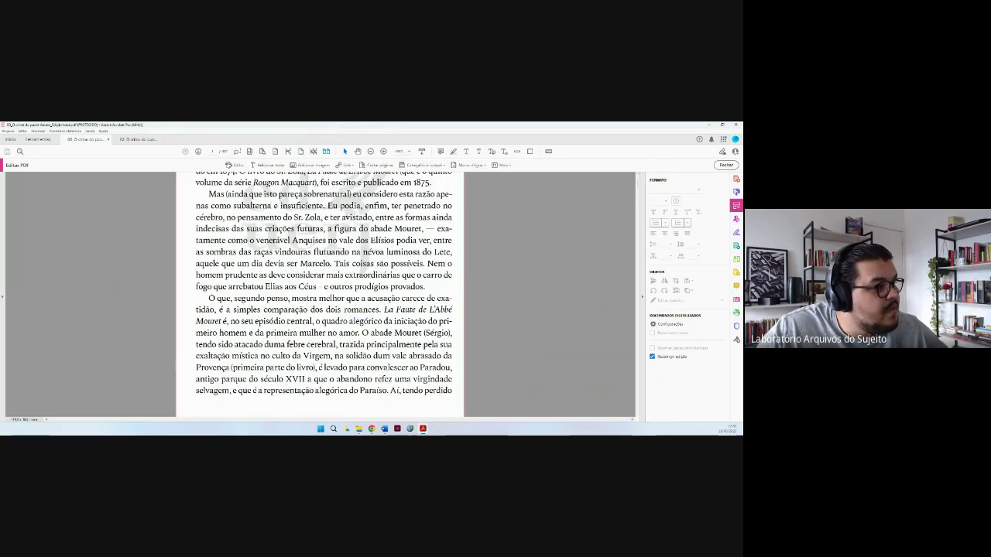
{"action": "double_click", "coordinate": [366, 320]}
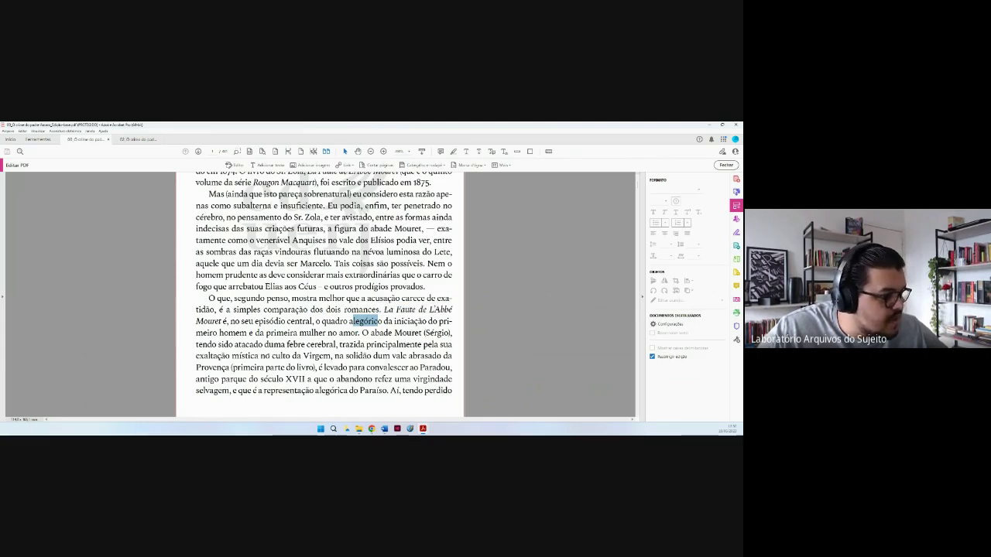
{"action": "double_click", "coordinate": [382, 355]}
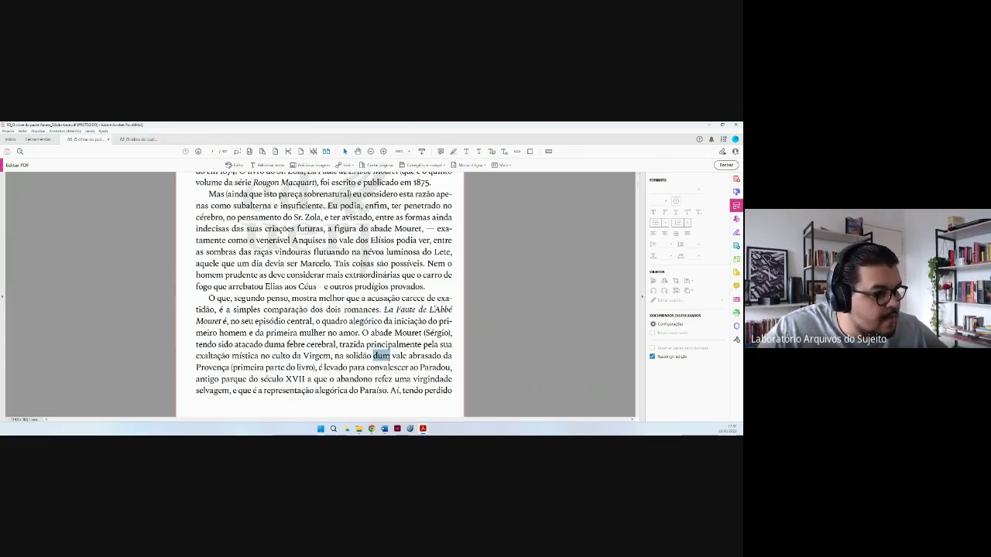
Bring the third-edition preface document forward and scroll down to the Abbé Mouret paragraph.
{"action": "mouse_move", "coordinate": [385, 428]}
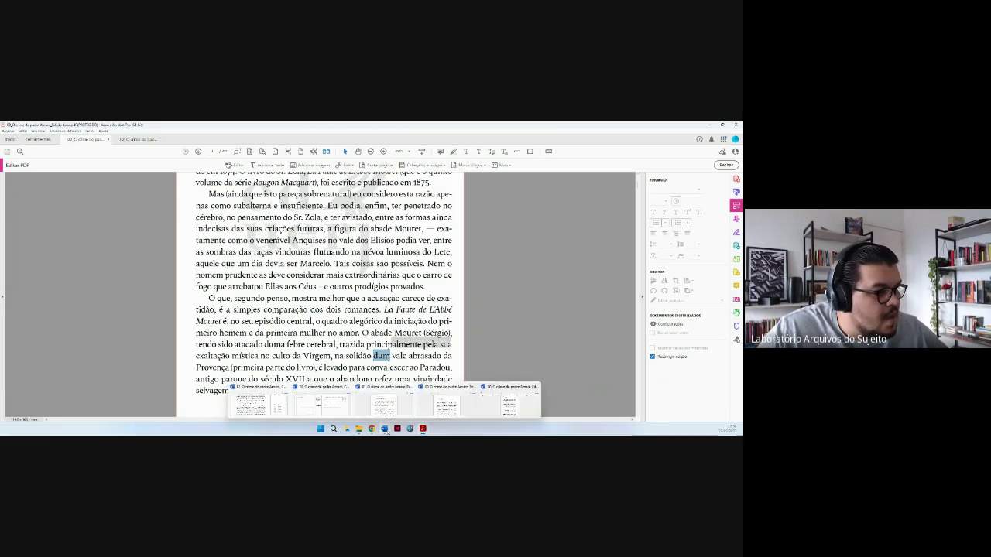
{"action": "left_click", "coordinate": [392, 406]}
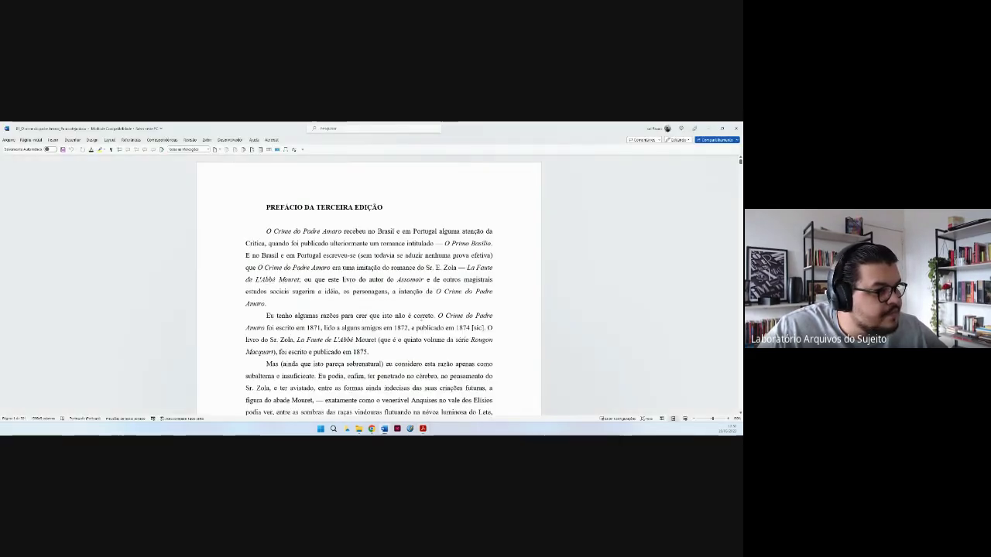
{"action": "scroll", "coordinate": [418, 352], "scroll_direction": "down", "scroll_amount": 5}
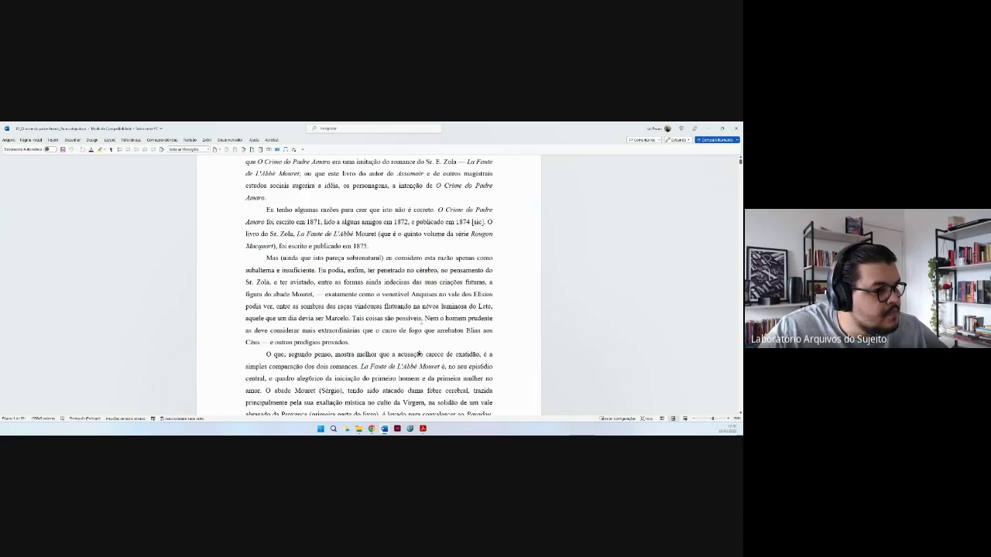
{"action": "scroll", "coordinate": [419, 353], "scroll_direction": "down", "scroll_amount": 2}
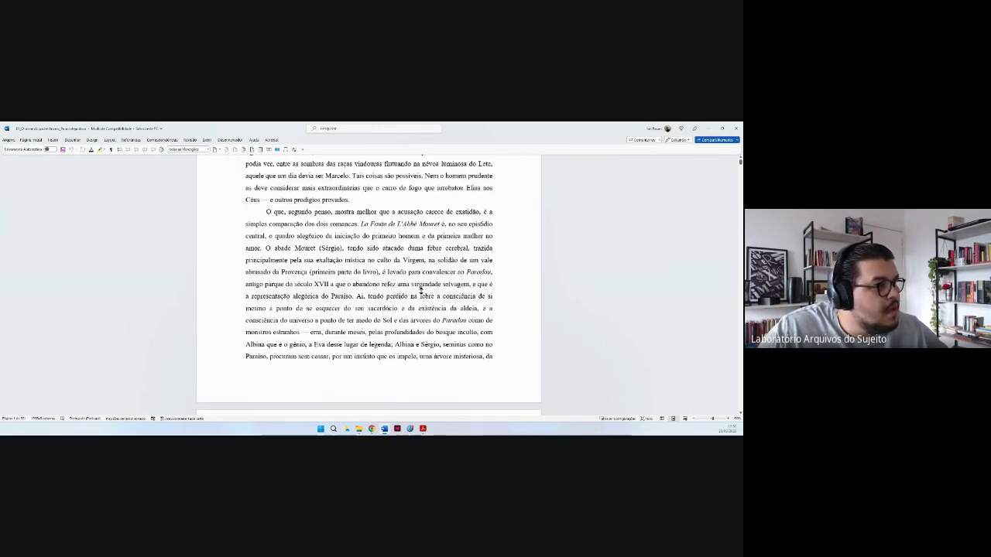
{"action": "scroll", "coordinate": [419, 302], "scroll_direction": "down", "scroll_amount": 1}
{"action": "scroll", "coordinate": [419, 312], "scroll_direction": "down", "scroll_amount": 1}
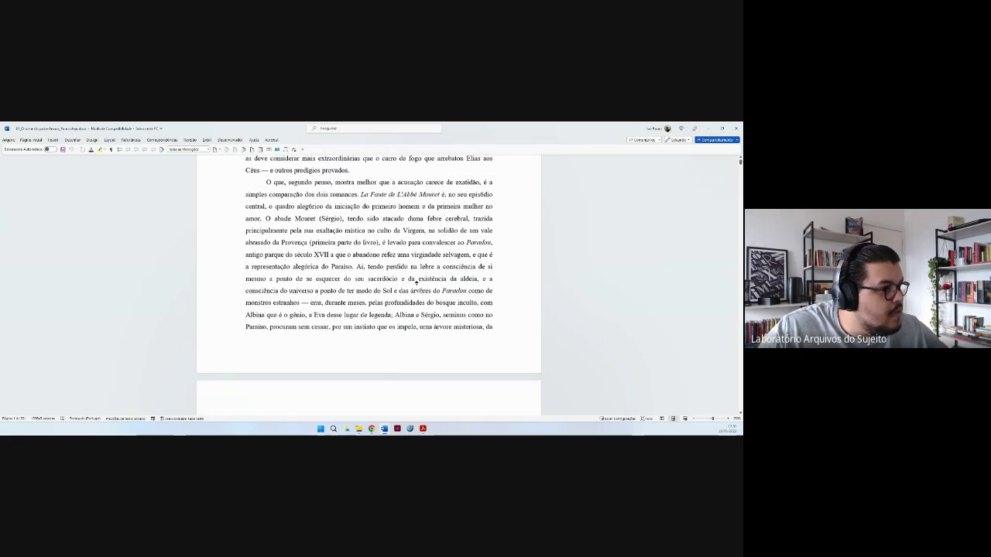
{"action": "scroll", "coordinate": [416, 282], "scroll_direction": "up", "scroll_amount": 1}
{"action": "scroll", "coordinate": [416, 294], "scroll_direction": "down", "scroll_amount": 3}
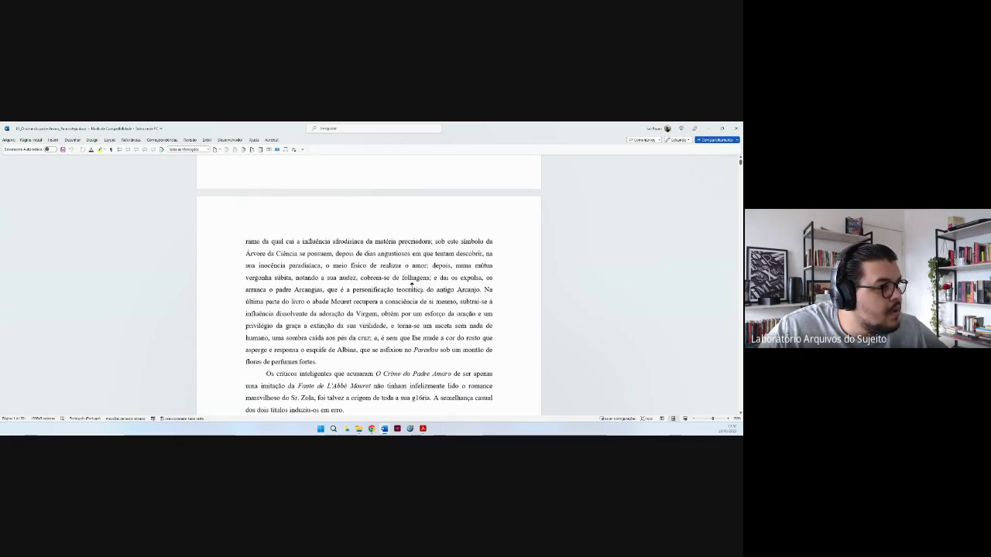
{"action": "scroll", "coordinate": [409, 270], "scroll_direction": "up", "scroll_amount": 5}
{"action": "scroll", "coordinate": [409, 270], "scroll_direction": "up", "scroll_amount": 5}
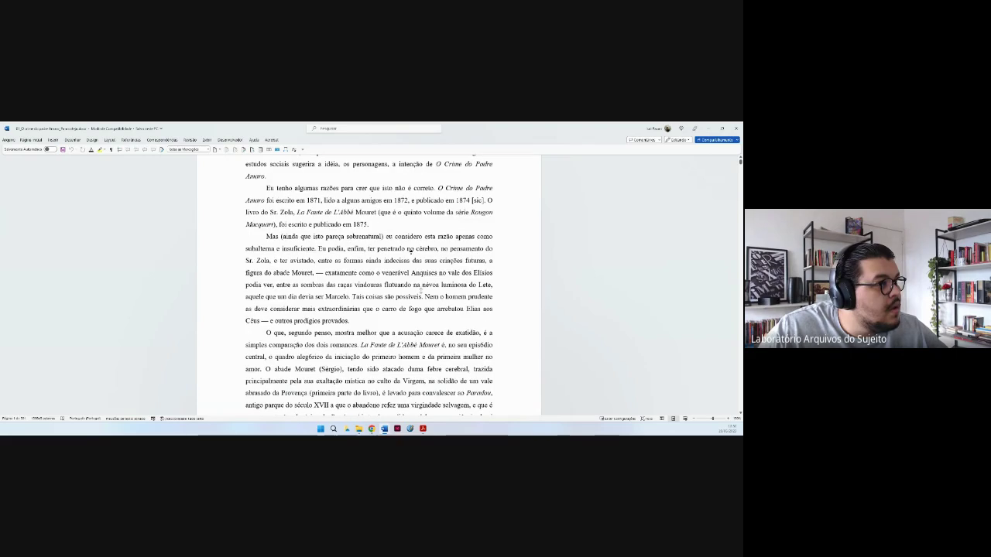
{"action": "scroll", "coordinate": [412, 278], "scroll_direction": "down", "scroll_amount": 3}
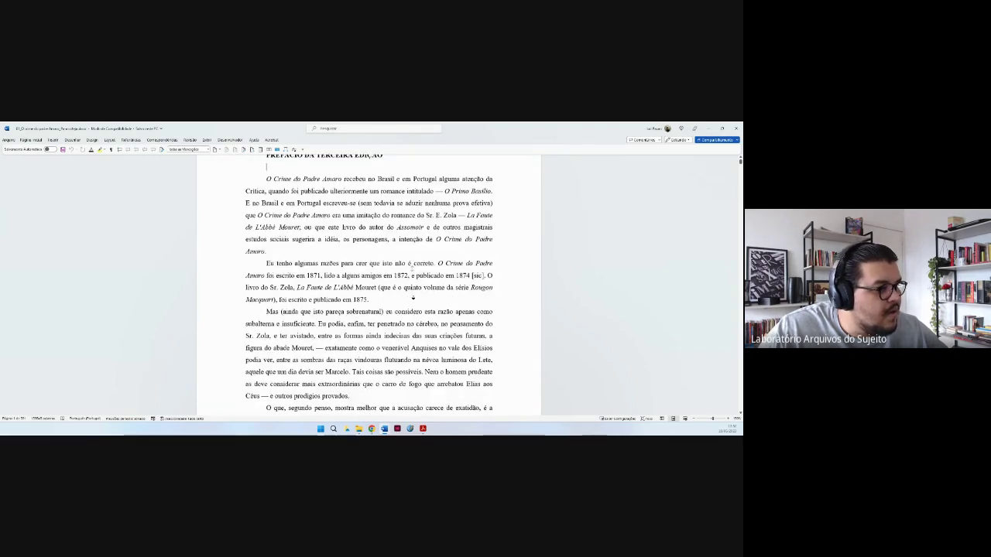
{"action": "scroll", "coordinate": [413, 296], "scroll_direction": "down", "scroll_amount": 2}
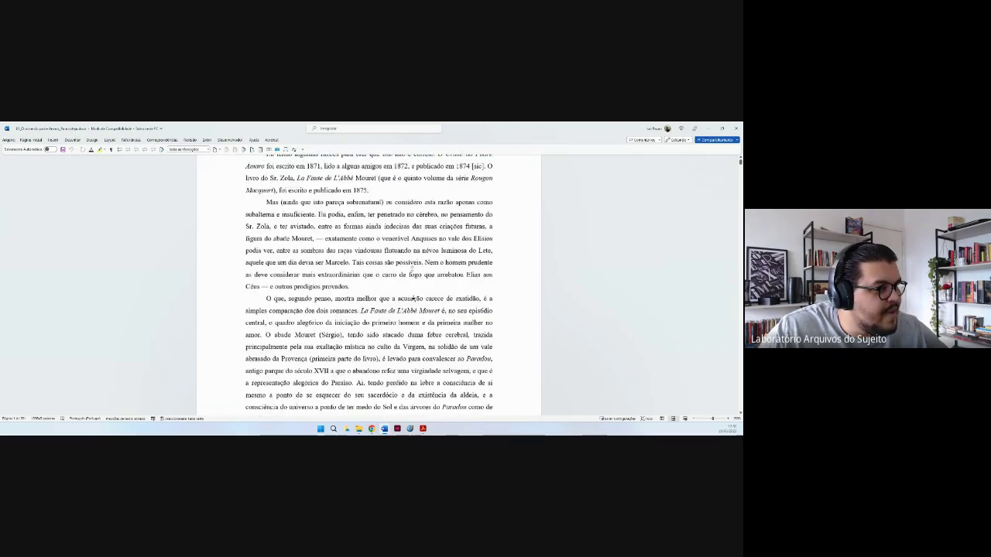
{"action": "scroll", "coordinate": [413, 298], "scroll_direction": "down", "scroll_amount": 2}
{"action": "scroll", "coordinate": [412, 300], "scroll_direction": "down", "scroll_amount": 2}
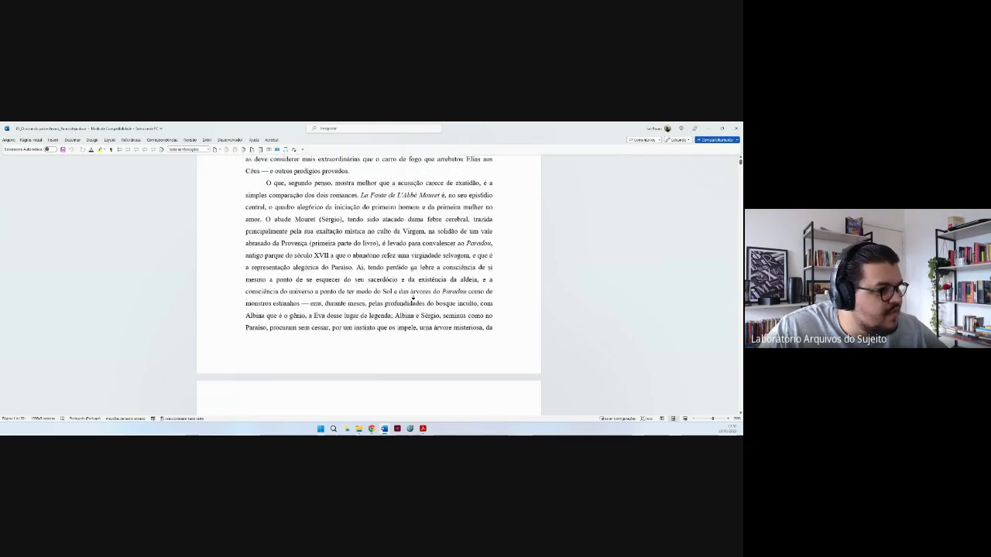
{"action": "scroll", "coordinate": [412, 297], "scroll_direction": "down", "scroll_amount": 2}
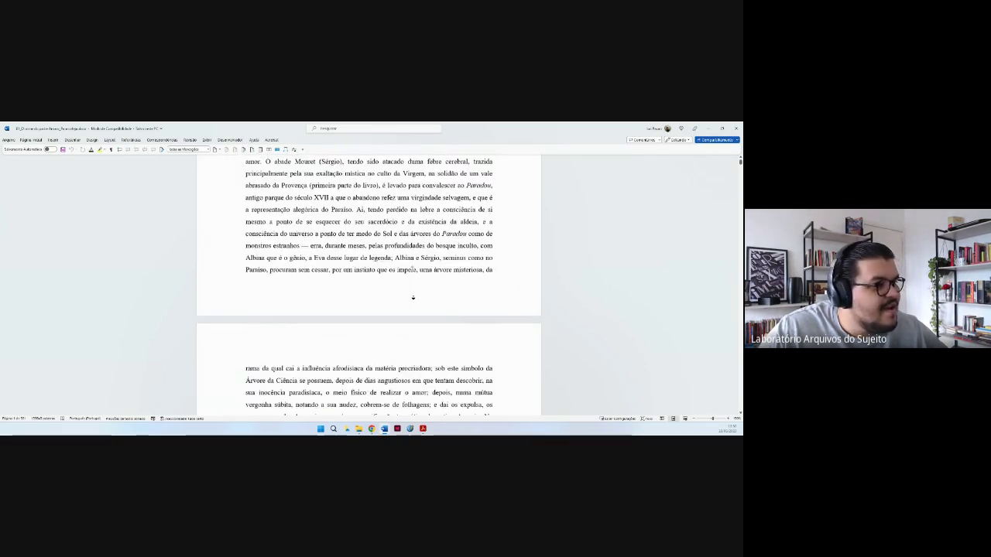
{"action": "scroll", "coordinate": [413, 297], "scroll_direction": "down", "scroll_amount": 2}
{"action": "scroll", "coordinate": [412, 296], "scroll_direction": "down", "scroll_amount": 1}
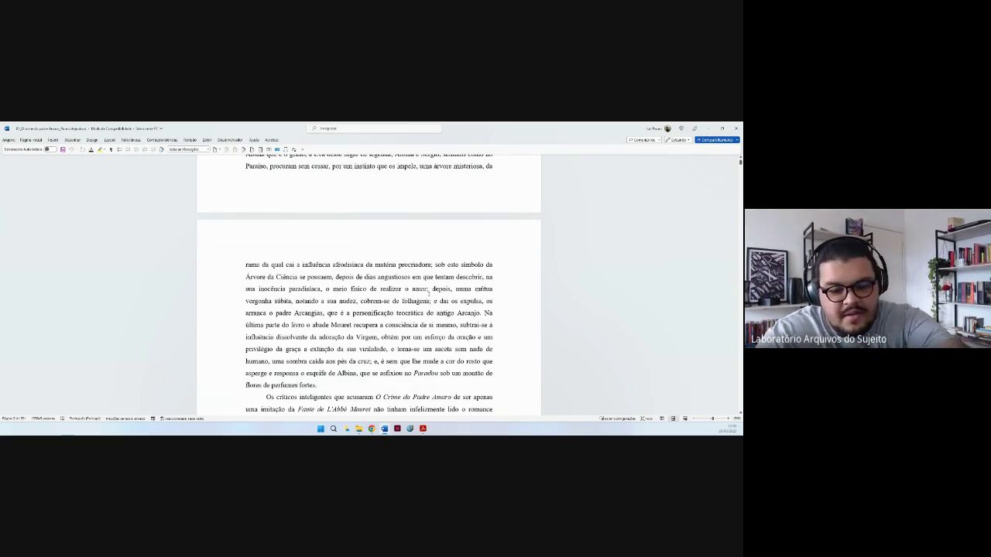
Search for 'alegó', check 'quadro alegórico' and 'de um' in the text, then return to the PDF.
{"action": "key", "text": "ctrl+l"}
{"action": "type", "text": "alegó"}
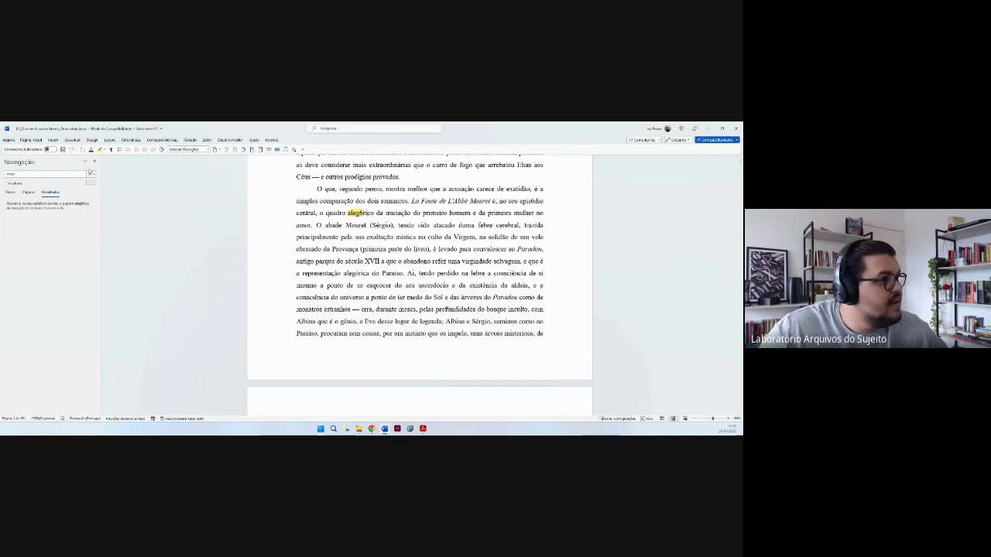
{"action": "key", "text": "Escape"}
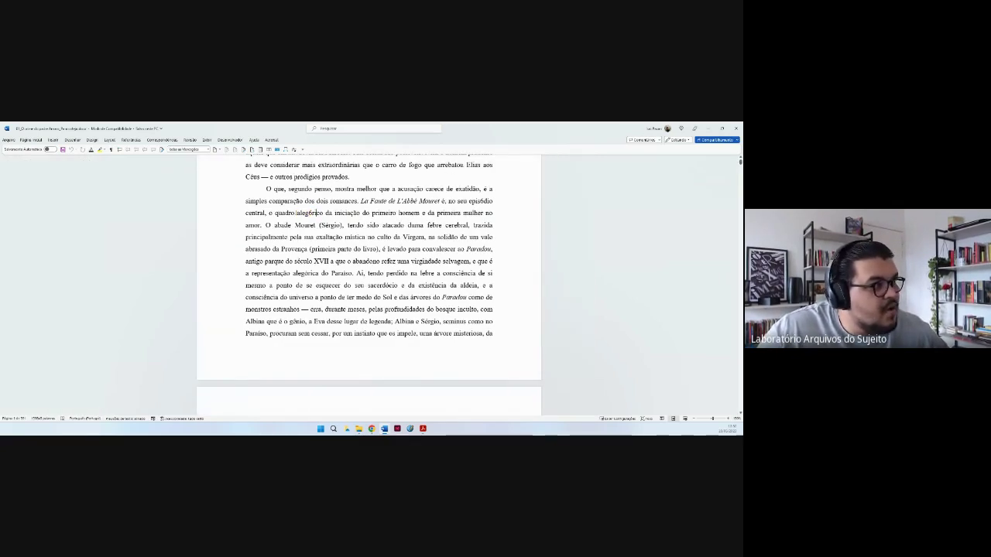
{"action": "left_click_drag", "start_coordinate": [275, 213], "coordinate": [323, 214]}
{"action": "key", "text": "Right"}
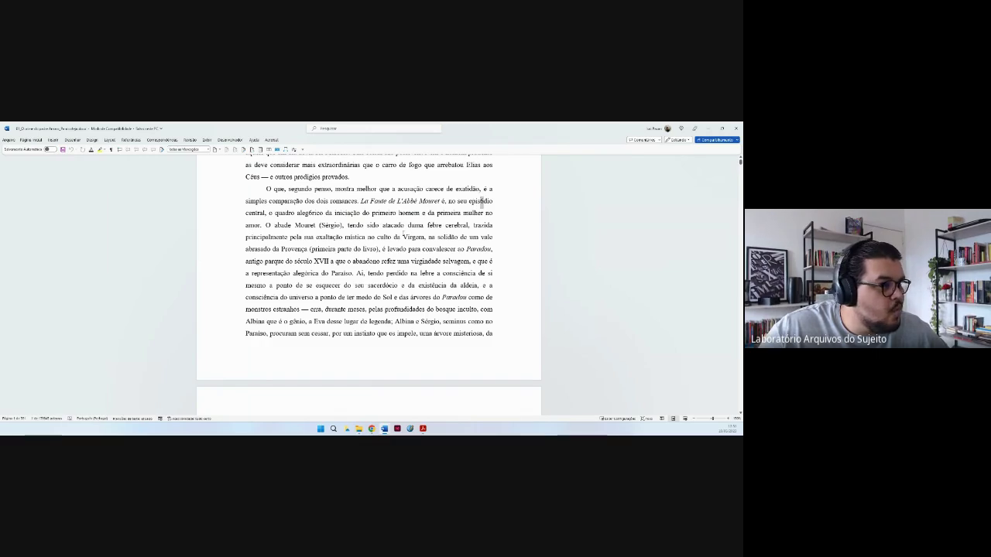
{"action": "left_click_drag", "start_coordinate": [459, 236], "coordinate": [479, 237]}
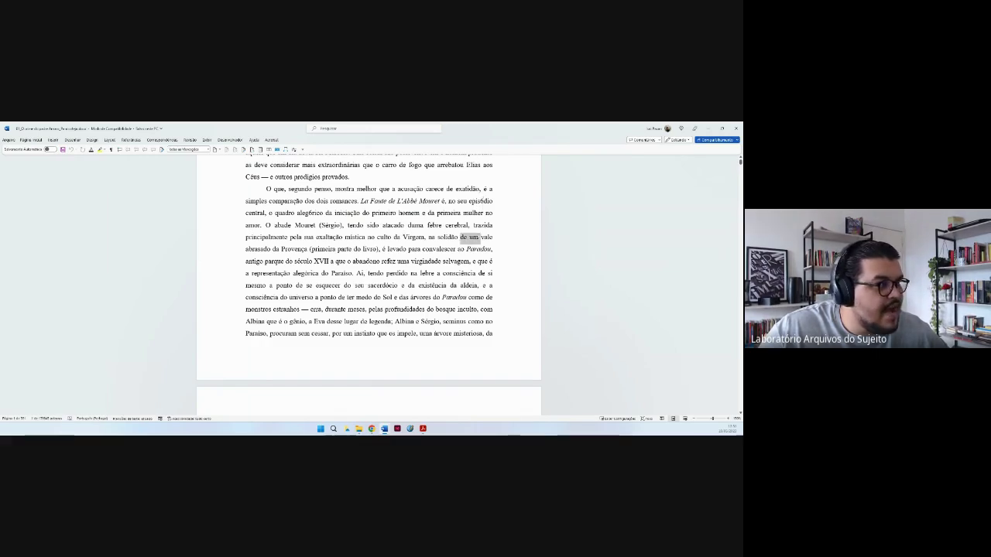
{"action": "left_click", "coordinate": [436, 249]}
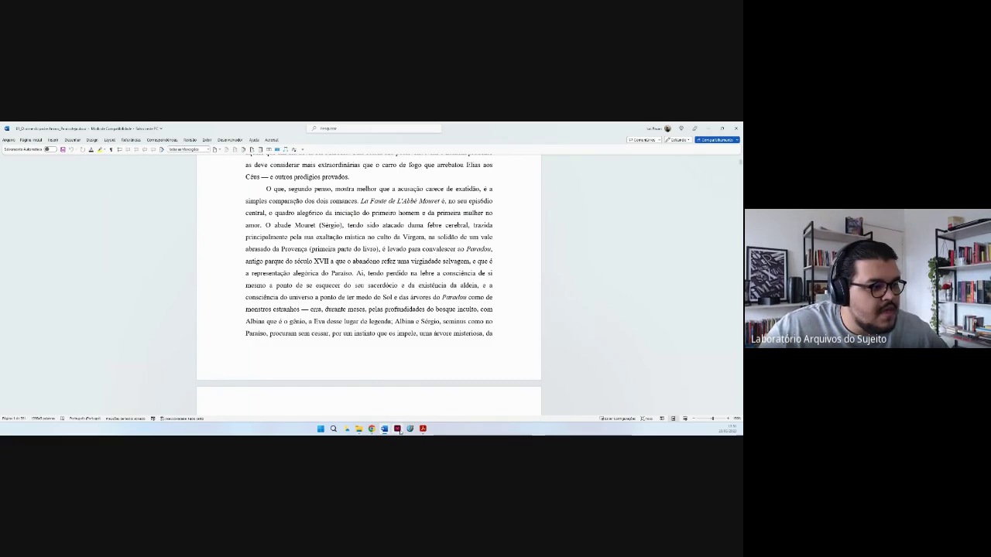
{"action": "left_click", "coordinate": [425, 412]}
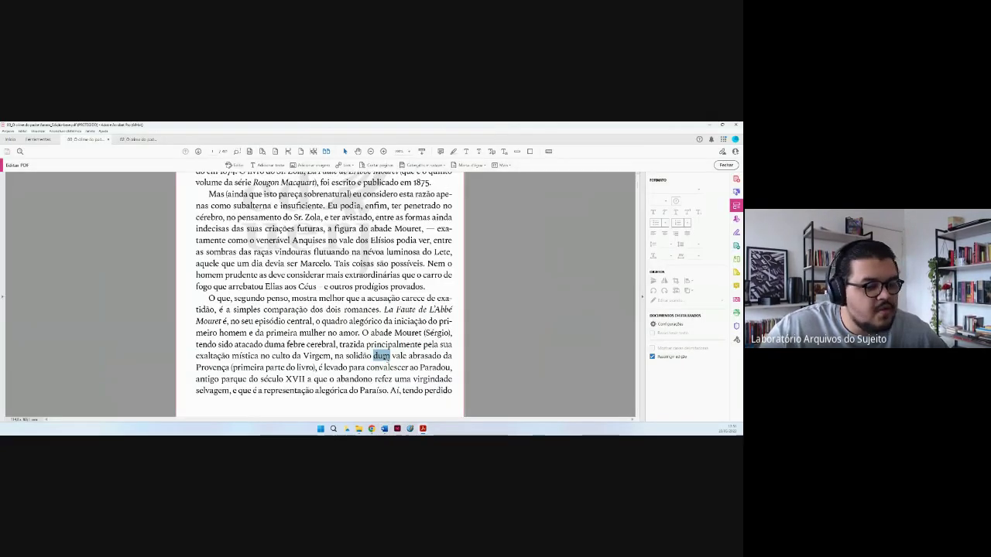
{"action": "left_click", "coordinate": [404, 364]}
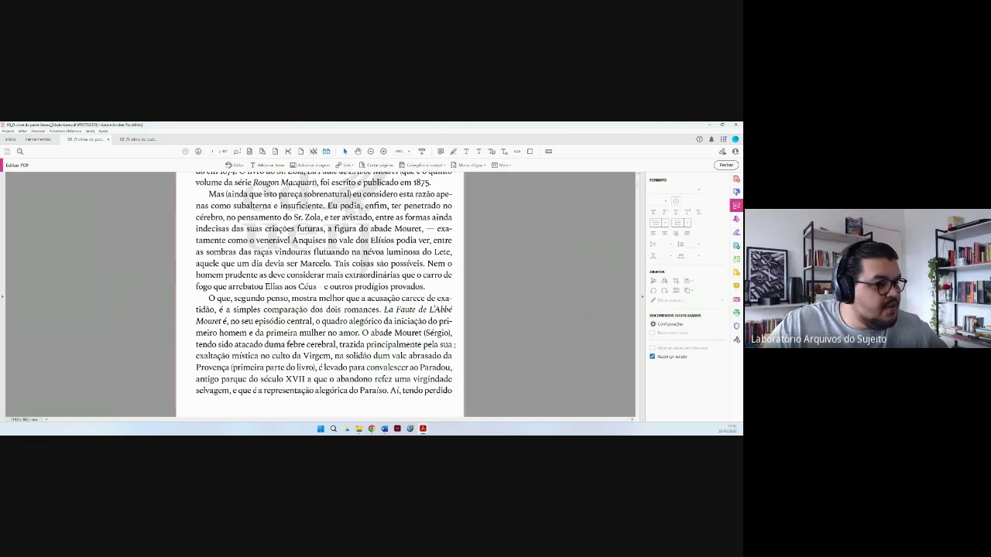
{"action": "mouse_move", "coordinate": [384, 428]}
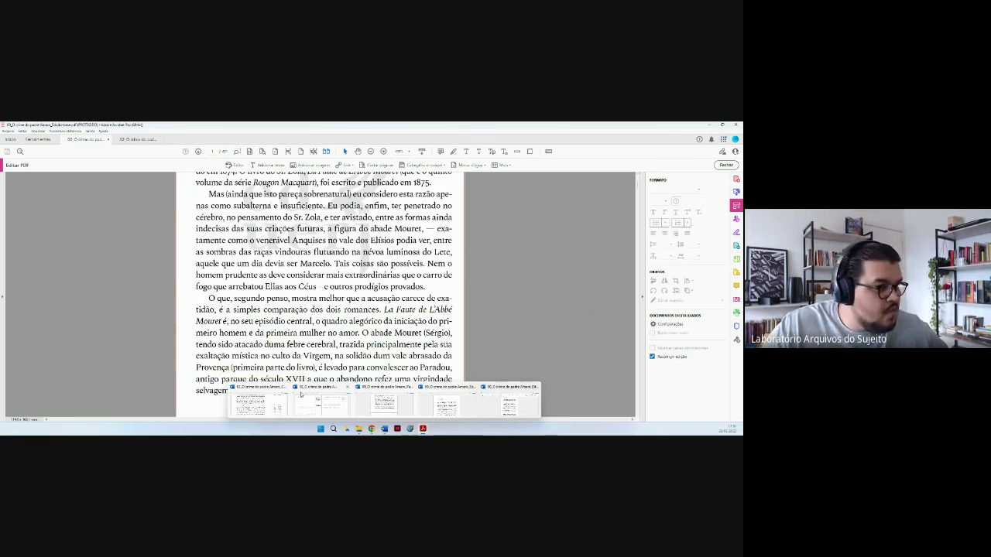
Return to the Word comparison, place the caret among the formatting revisions, and zoom to the whole page.
{"action": "left_click", "coordinate": [301, 396]}
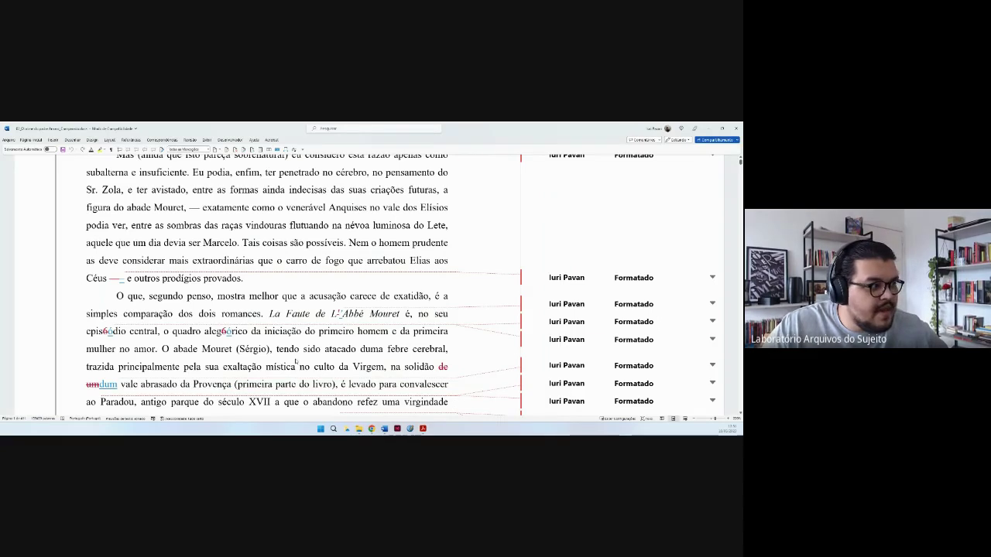
{"action": "left_click", "coordinate": [318, 351]}
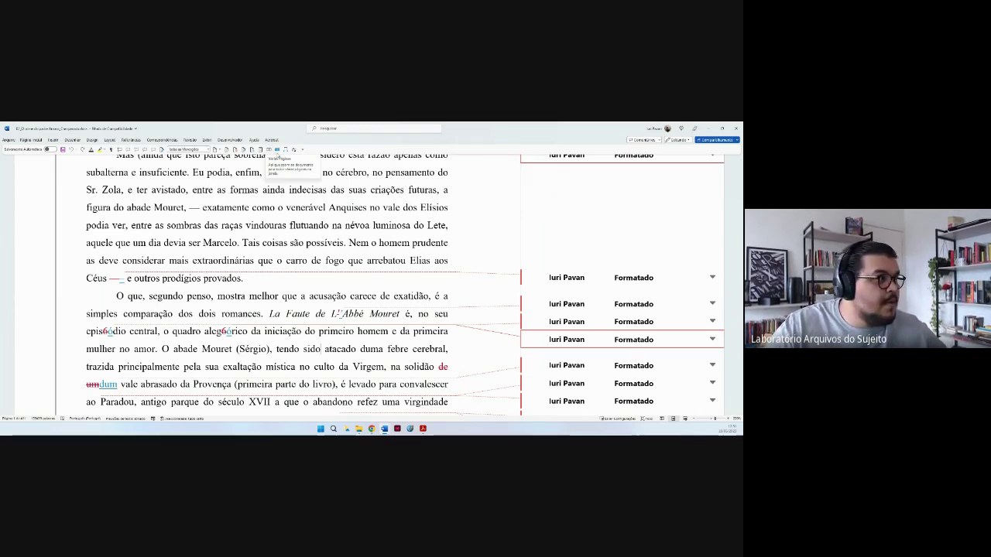
{"action": "left_click", "coordinate": [278, 150]}
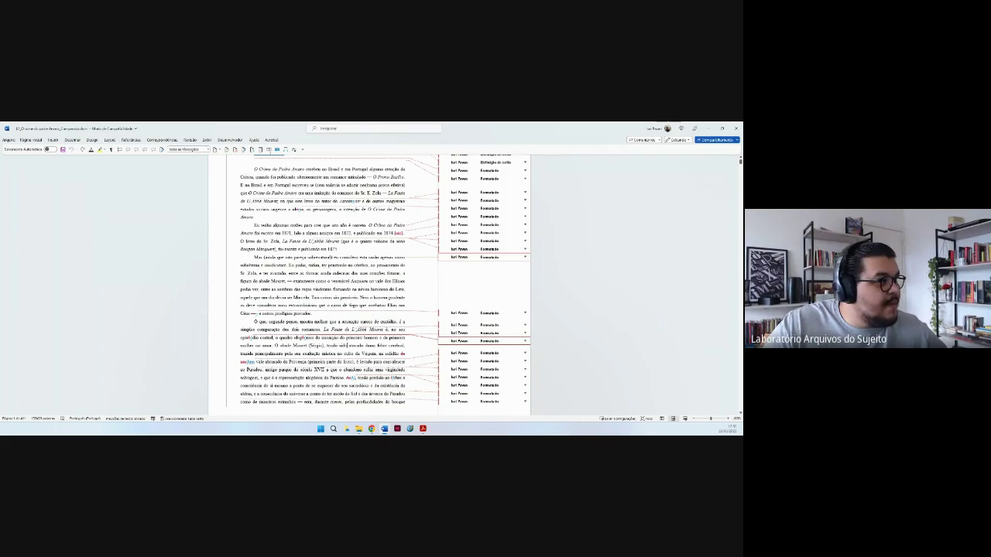
Jump to the previous change, view two pages side by side, review second-page revisions, then open the edition document.
{"action": "left_click", "coordinate": [269, 150]}
{"action": "left_click", "coordinate": [270, 152]}
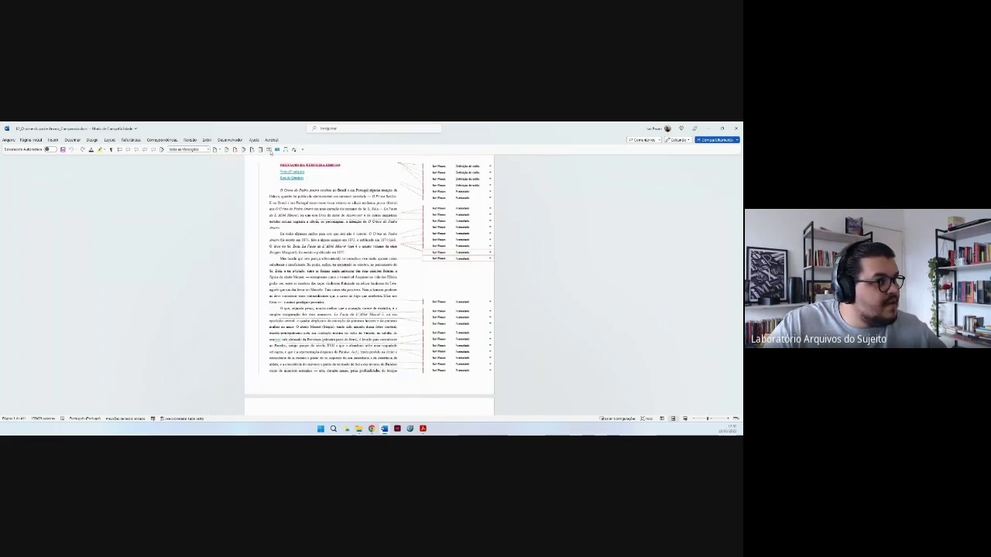
{"action": "left_click", "coordinate": [270, 151]}
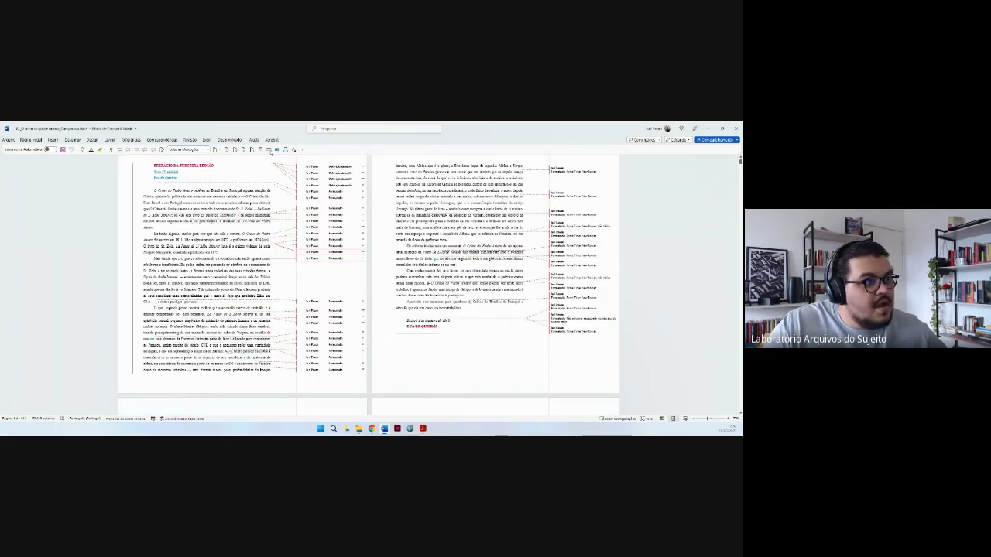
{"action": "left_click", "coordinate": [452, 322]}
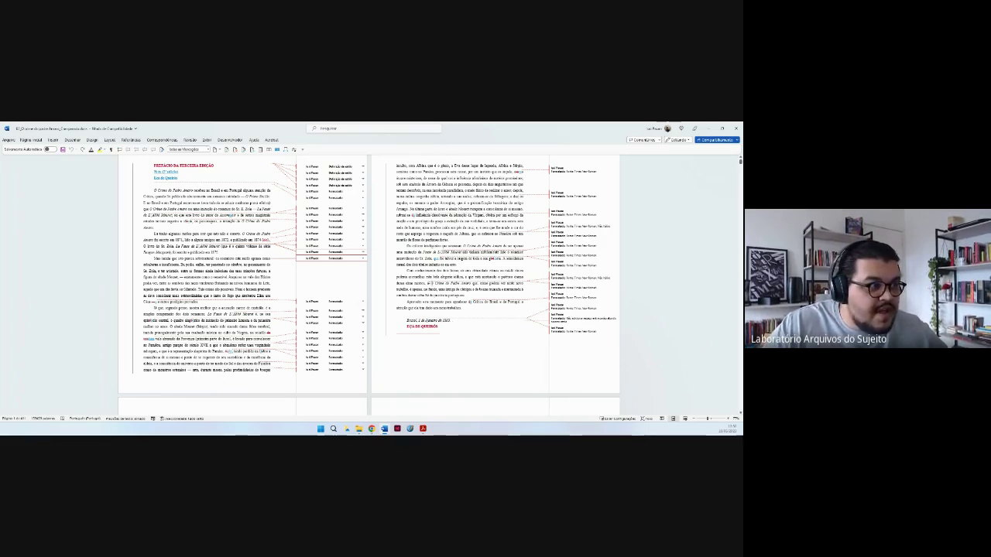
{"action": "left_click", "coordinate": [449, 284]}
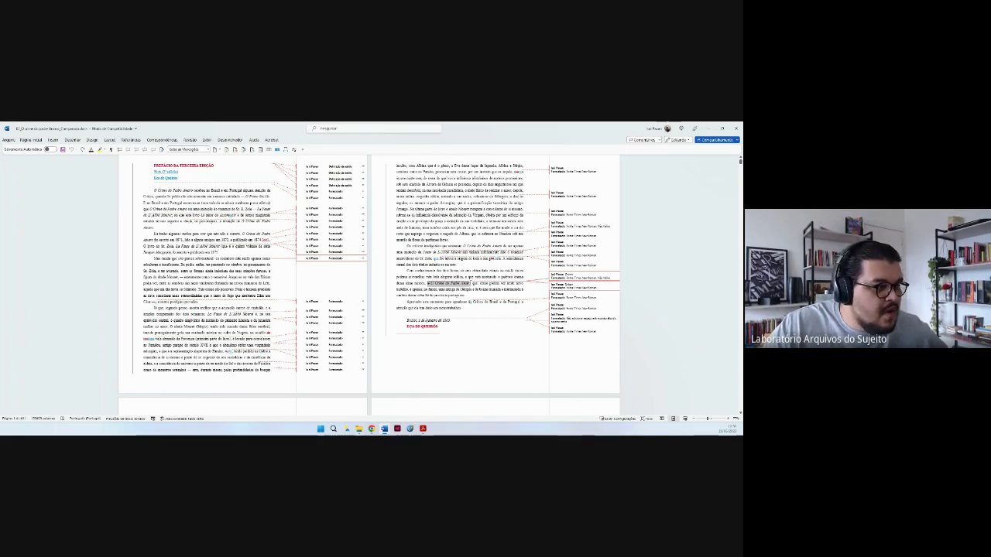
{"action": "left_click", "coordinate": [384, 429]}
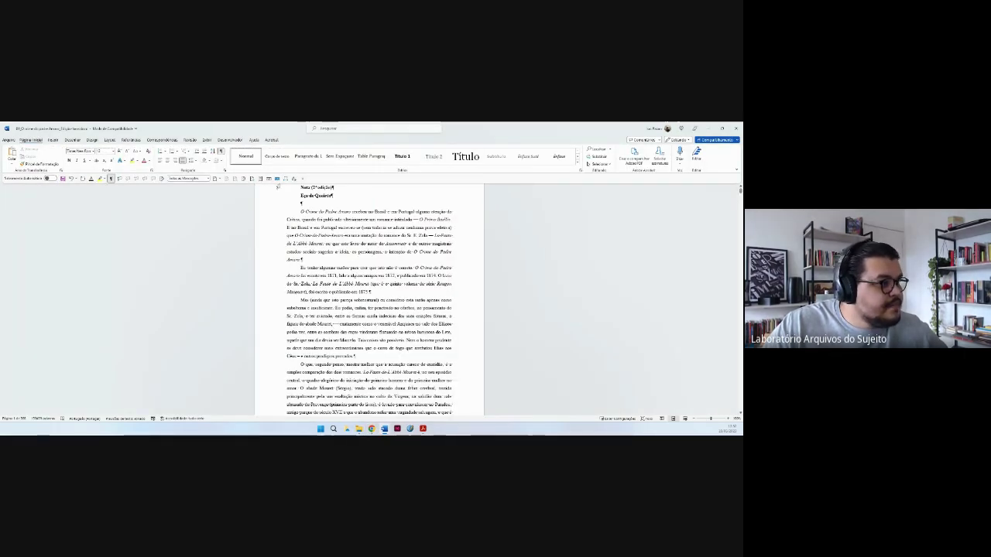
Select the title 'La Faute de L’Abbé Mouret' in the edition text and verify 'L’Abbé' is italic.
{"action": "scroll", "coordinate": [278, 187], "scroll_direction": "up", "scroll_amount": 10, "text": "ctrl"}
{"action": "left_click_drag", "start_coordinate": [197, 355], "coordinate": [372, 356]}
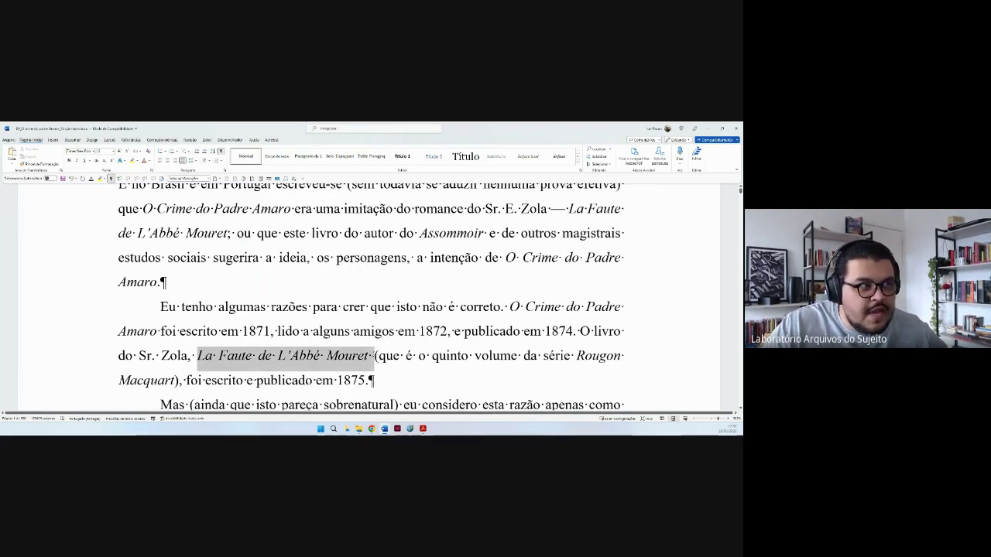
{"action": "left_click", "coordinate": [455, 287]}
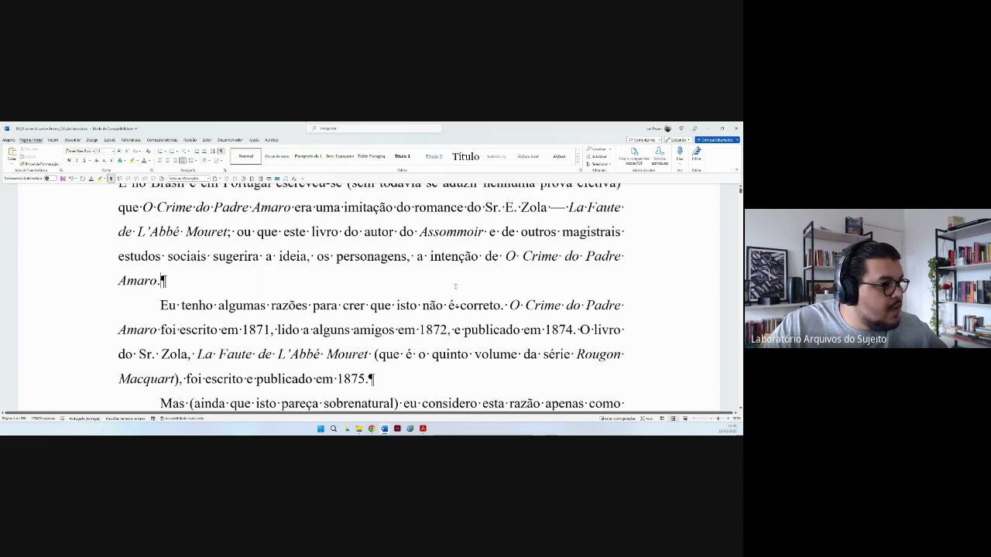
{"action": "scroll", "coordinate": [455, 286], "scroll_direction": "down", "scroll_amount": 1}
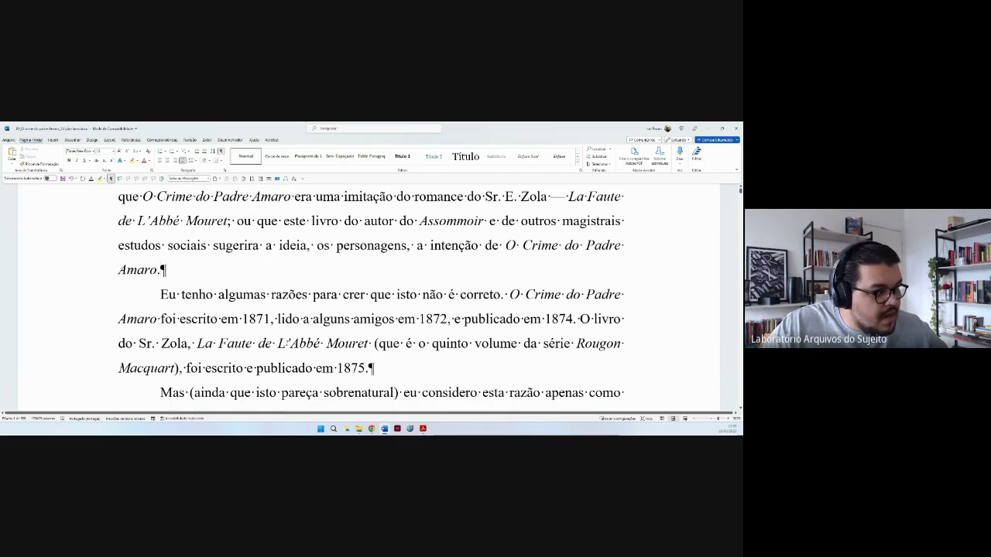
{"action": "left_click", "coordinate": [288, 346]}
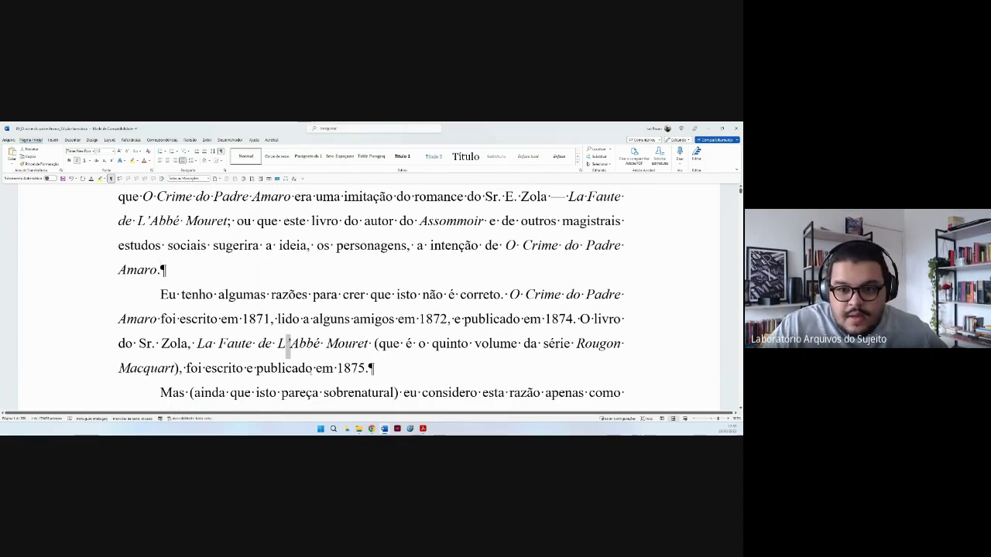
Inspect the closing paragraphs' Times New Roman font revisions in the comparison, then switch to the edition document.
{"action": "mouse_move", "coordinate": [384, 428]}
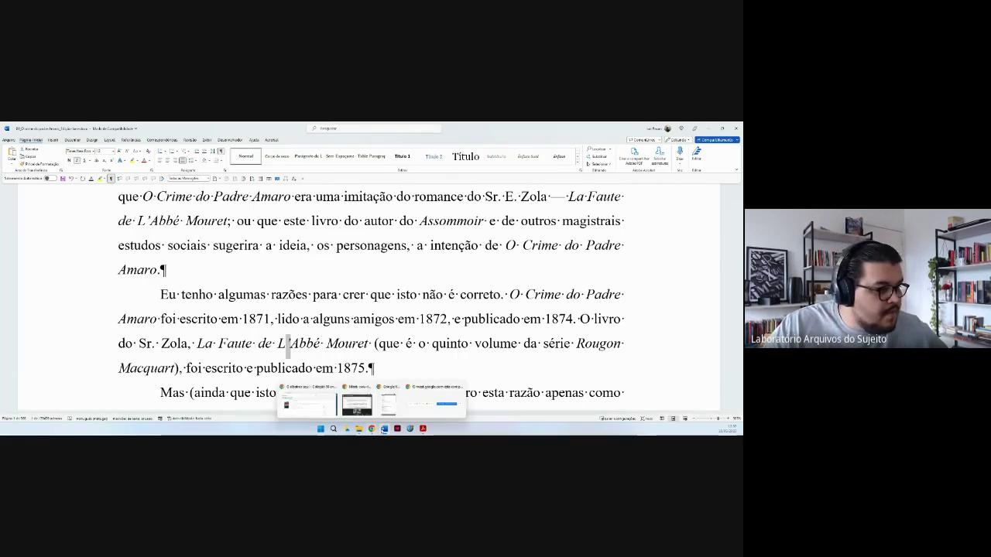
{"action": "left_click", "coordinate": [257, 408]}
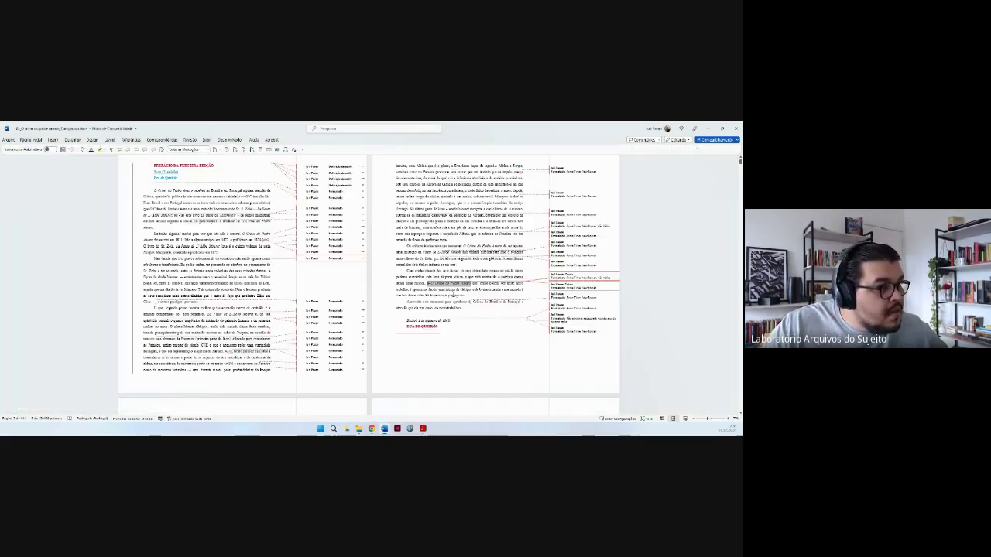
{"action": "double_click", "coordinate": [426, 284]}
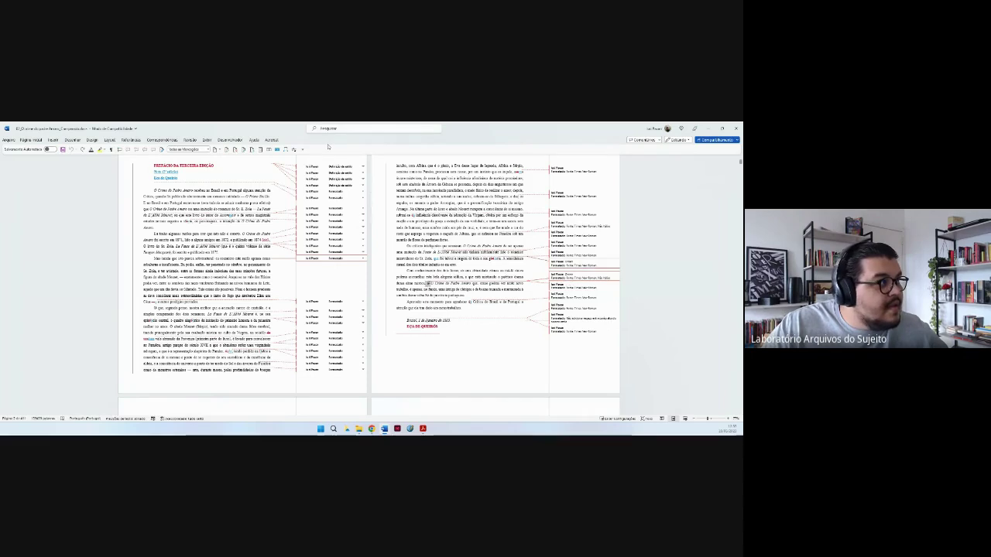
{"action": "scroll", "coordinate": [426, 284], "scroll_direction": "up", "scroll_amount": 5, "text": "ctrl"}
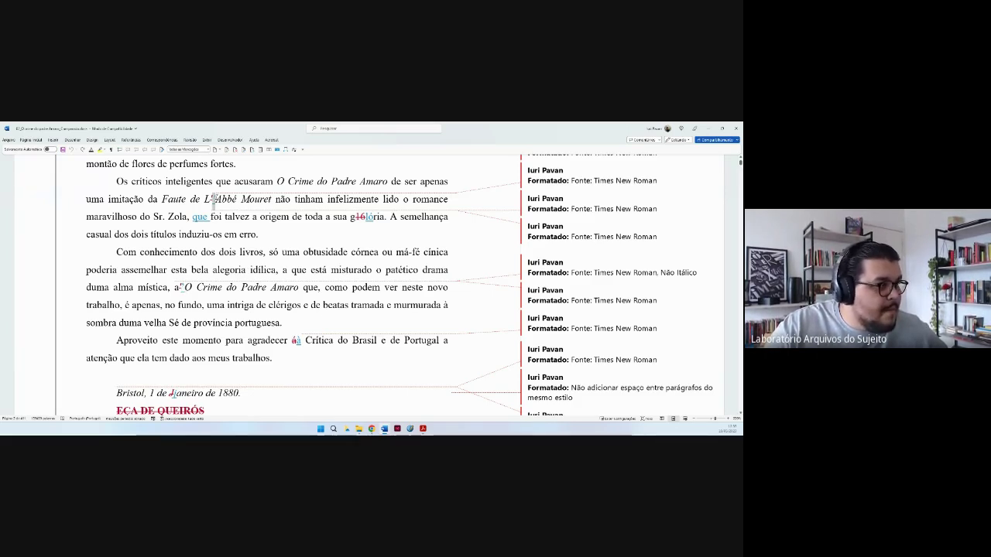
{"action": "mouse_move", "coordinate": [384, 428]}
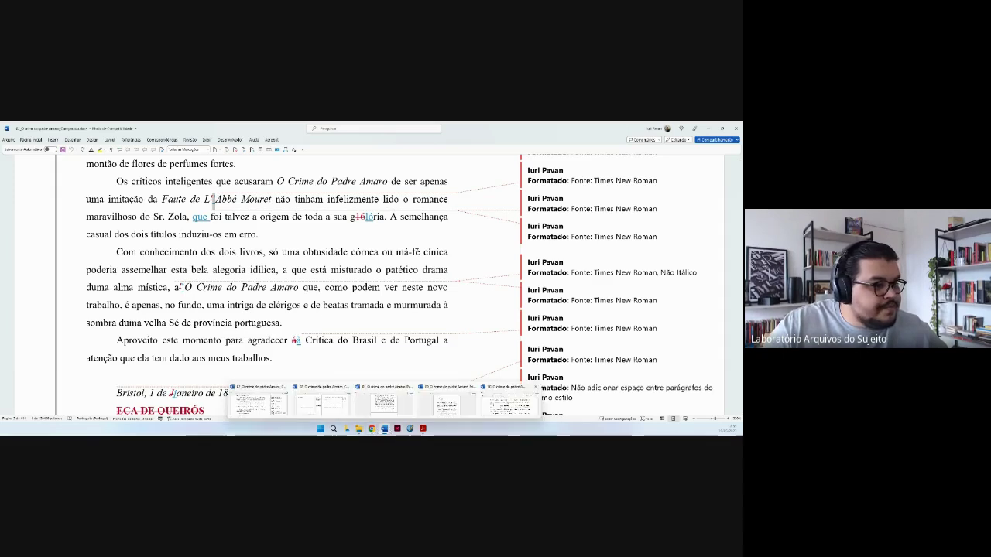
{"action": "left_click", "coordinate": [509, 403]}
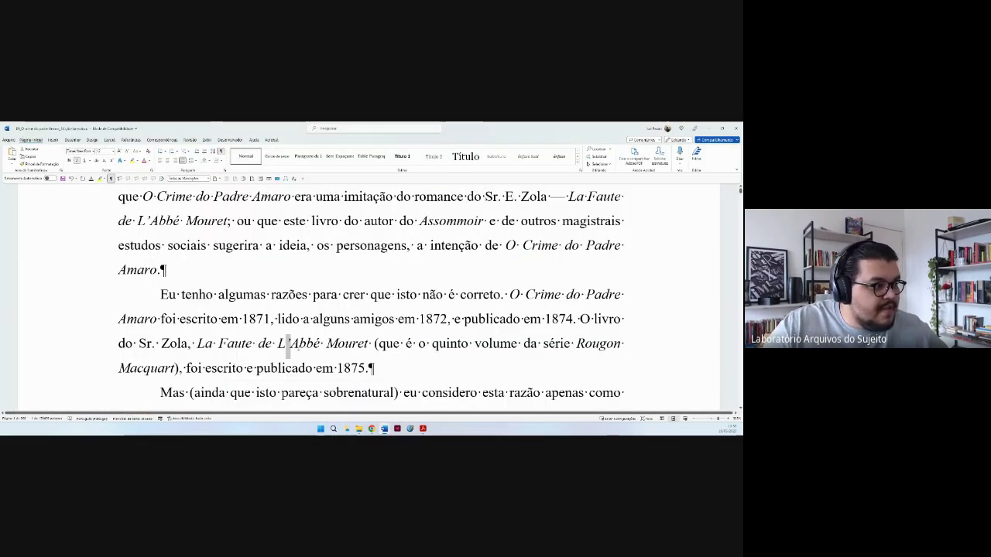
{"action": "left_click_drag", "start_coordinate": [278, 342], "coordinate": [373, 343]}
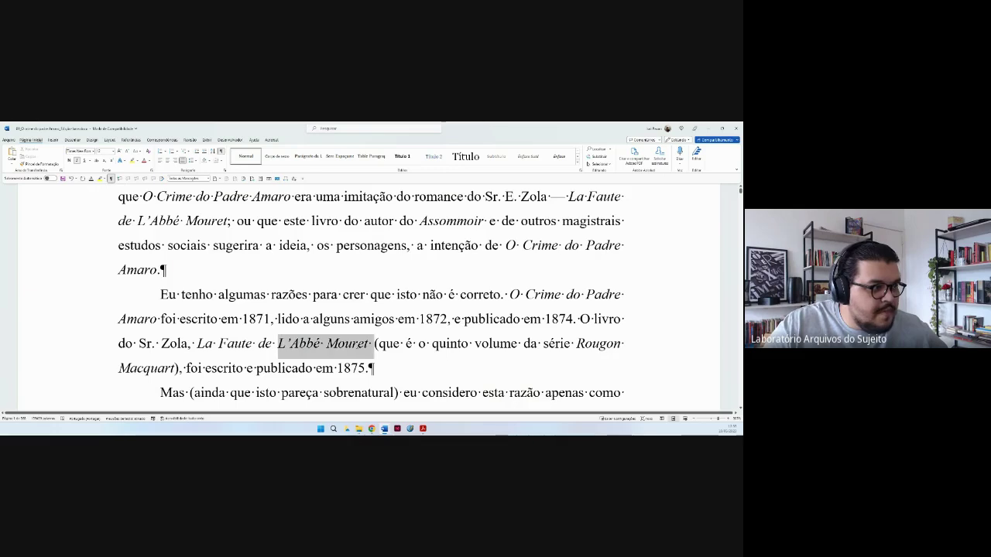
{"action": "left_click", "coordinate": [463, 387]}
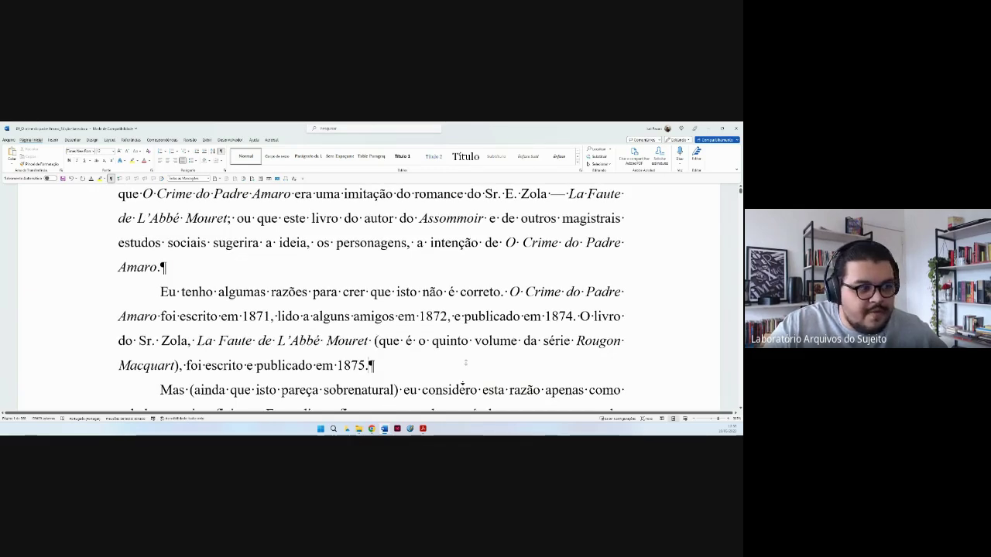
{"action": "scroll", "coordinate": [463, 387], "scroll_direction": "down", "scroll_amount": 1}
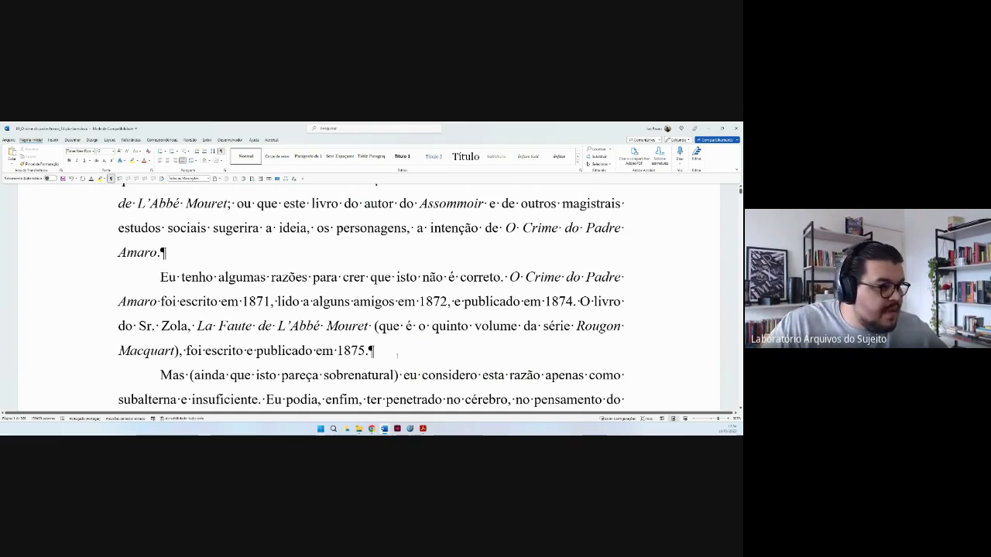
{"action": "mouse_move", "coordinate": [384, 428]}
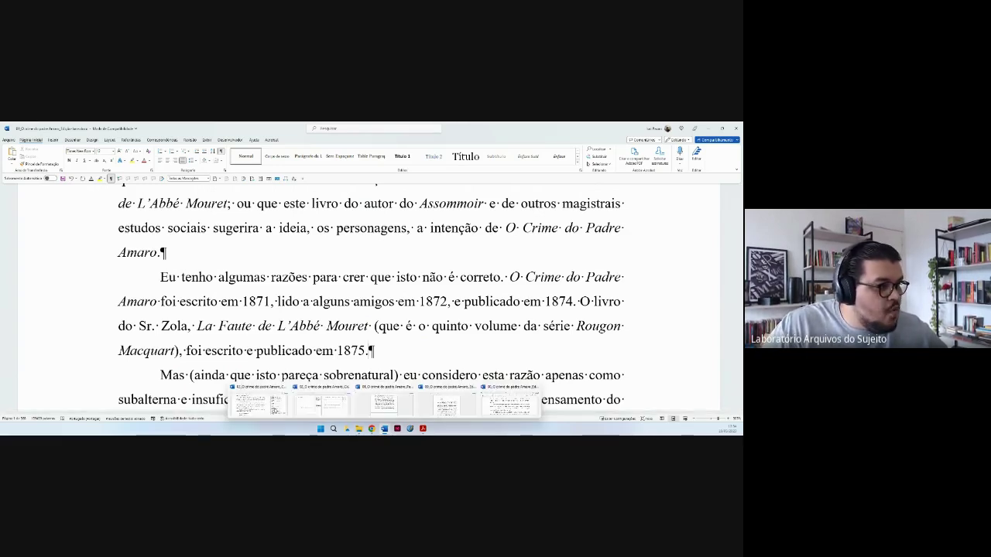
Return to the comparison document, place the cursor after 'portuguesa.', and show two pages side by side.
{"action": "left_click", "coordinate": [509, 402]}
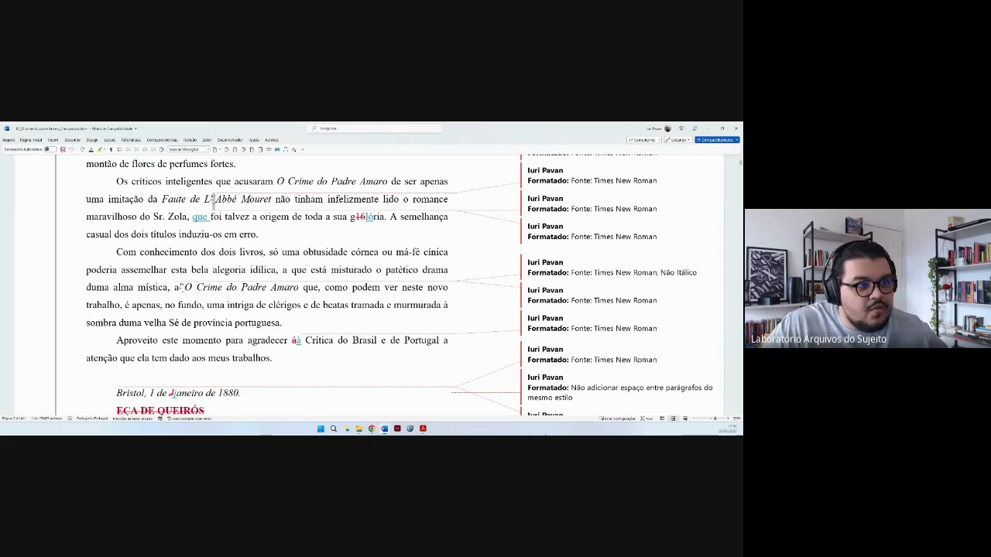
{"action": "left_click", "coordinate": [411, 325]}
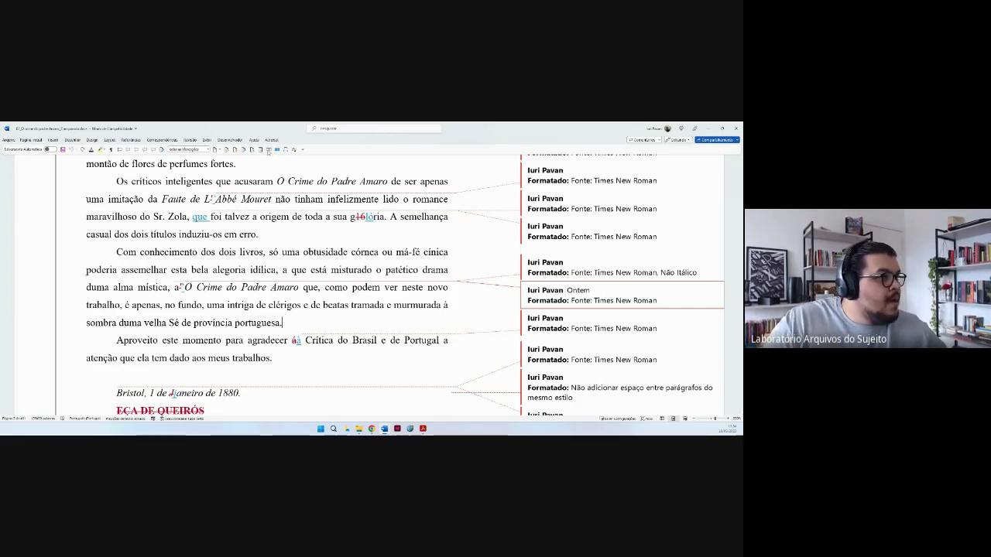
{"action": "left_click", "coordinate": [268, 152]}
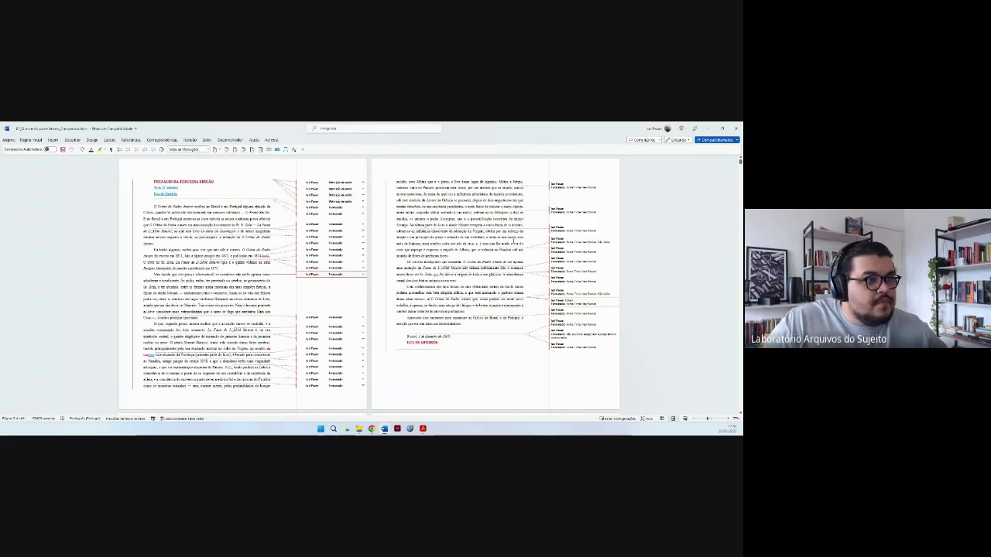
Place the insertion point in the right page's text of the comparison document.
{"action": "left_click", "coordinate": [526, 249]}
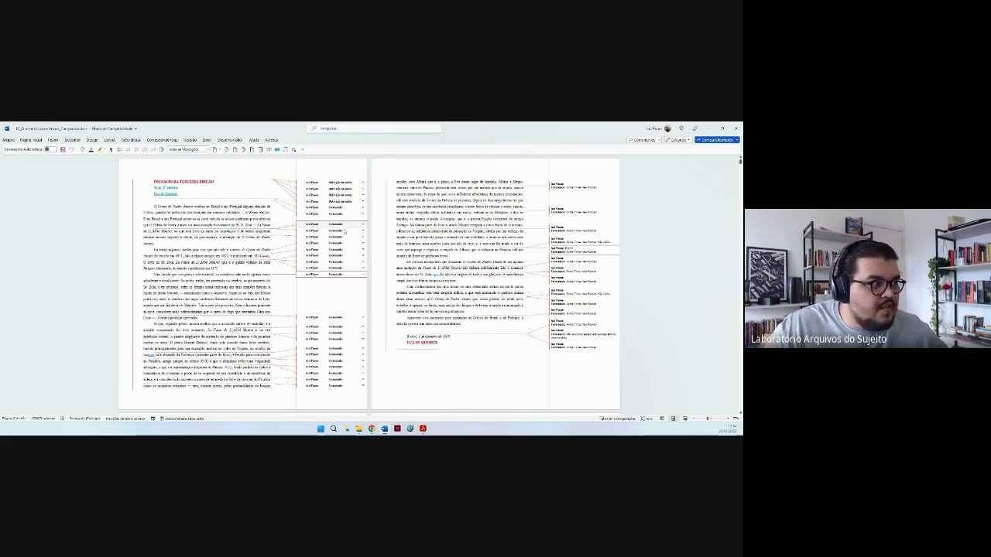
{"action": "mouse_move", "coordinate": [348, 225]}
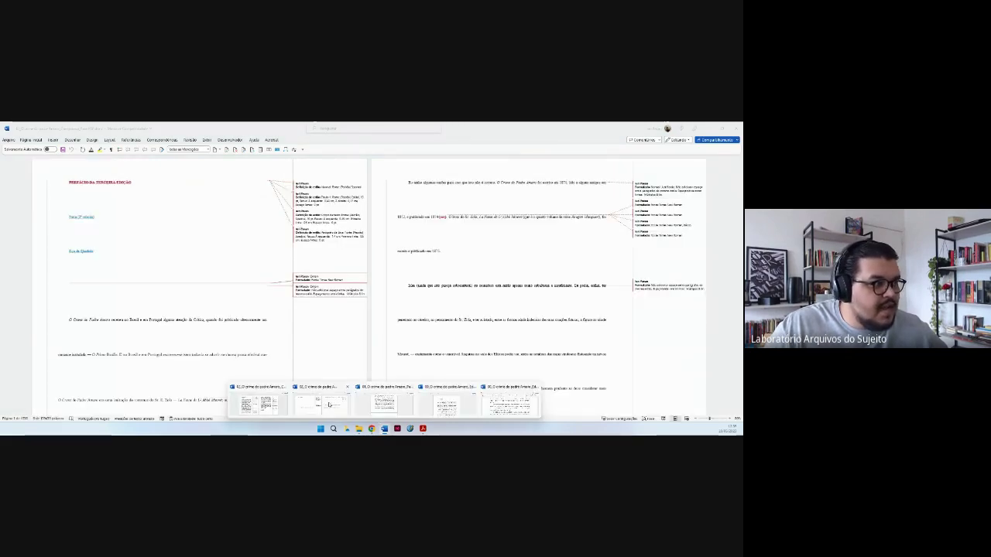
Bring the second comparison document forward and zoom out until three pages fit across.
{"action": "left_click", "coordinate": [329, 404]}
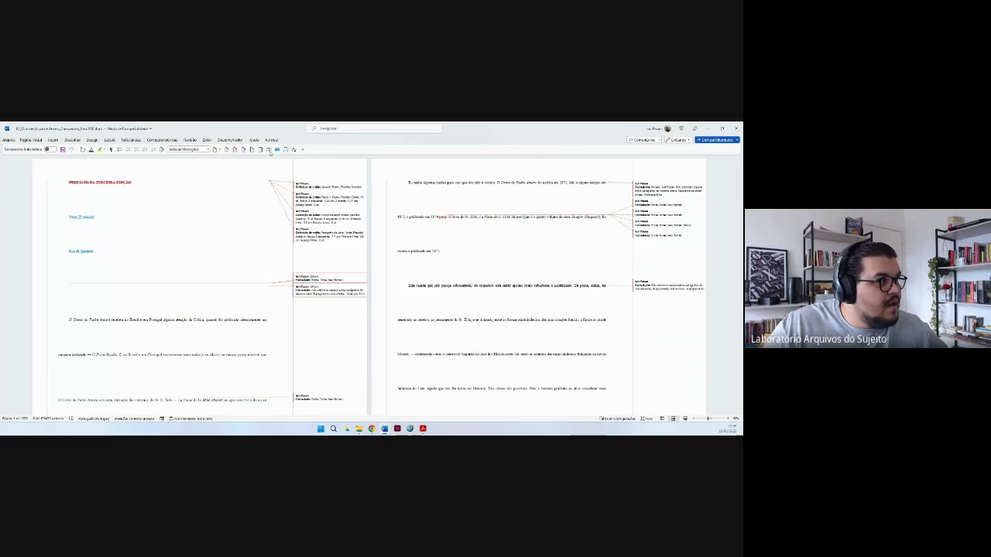
{"action": "scroll", "coordinate": [433, 292], "scroll_direction": "down", "scroll_amount": 2}
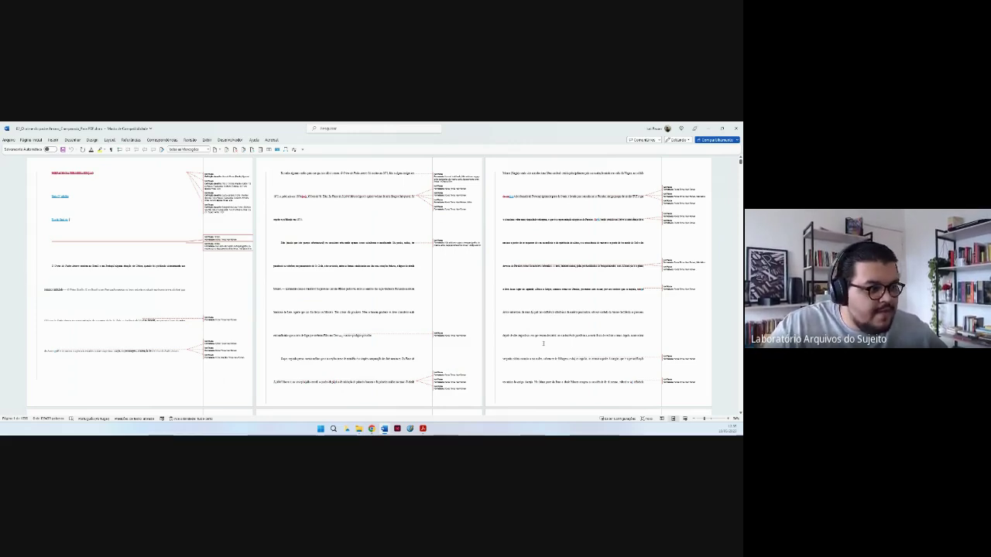
Switch to Acrobat, open the comparison PDF's tab, and fit the whole page in the window.
{"action": "mouse_move", "coordinate": [423, 428]}
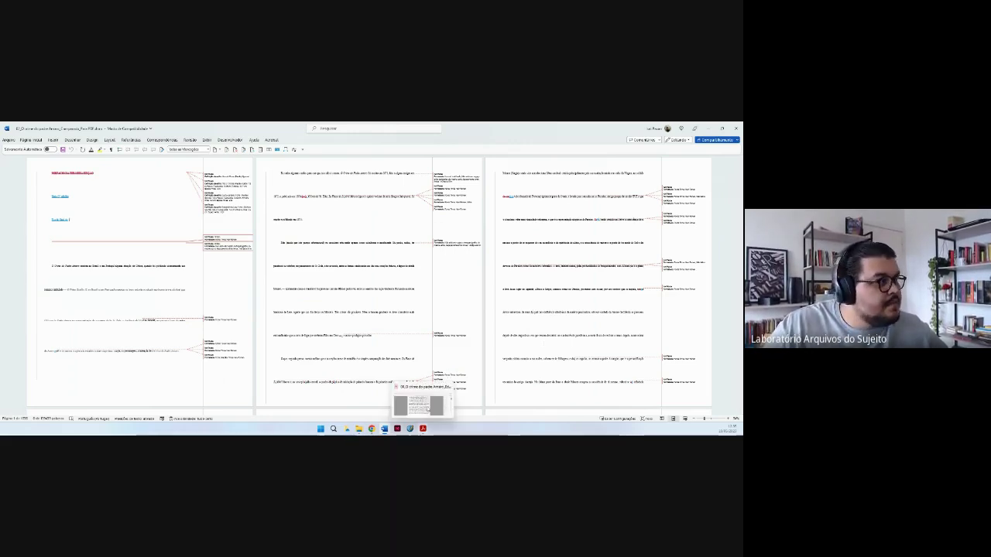
{"action": "left_click", "coordinate": [429, 408]}
{"action": "left_click", "coordinate": [146, 139]}
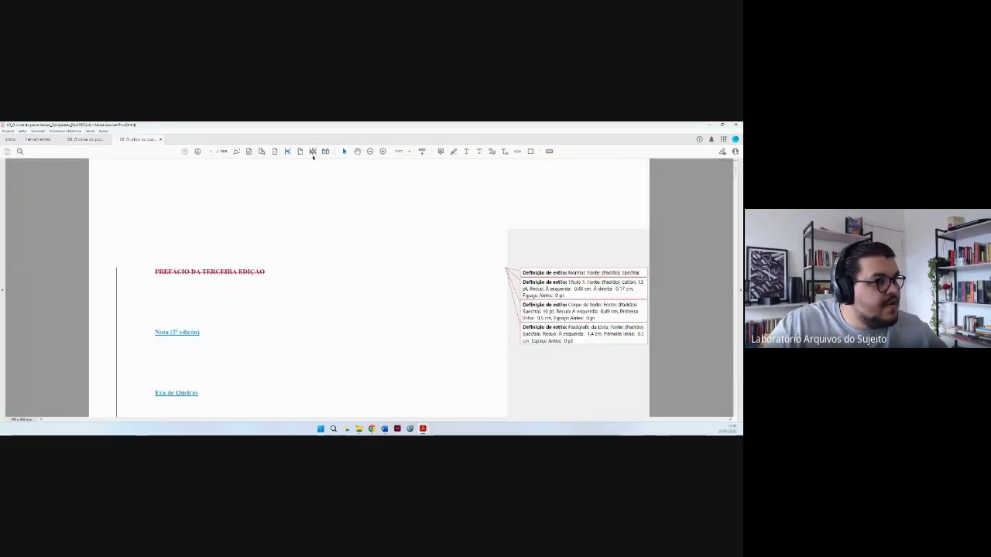
{"action": "left_click", "coordinate": [313, 151]}
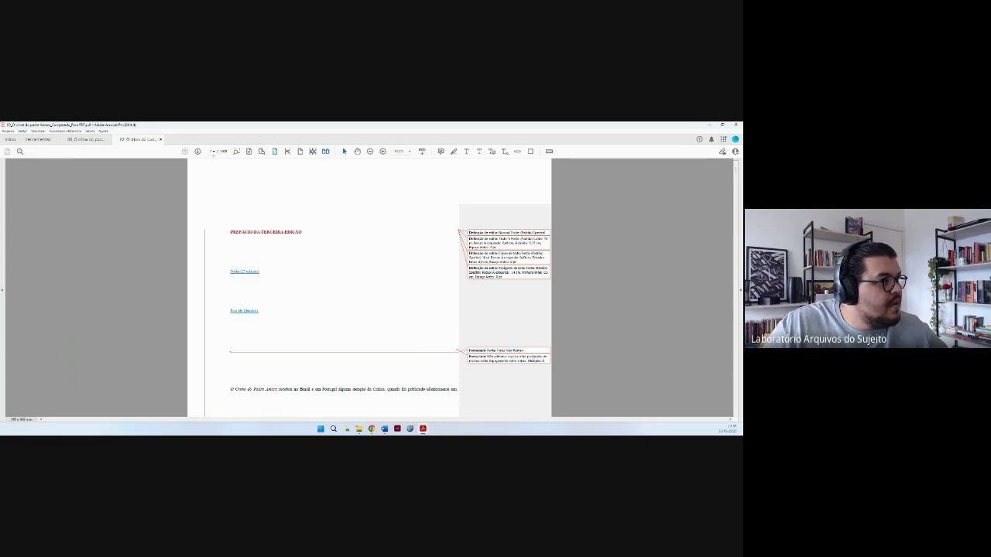
Page through the PDF in two-page spreads, return to the first page, and fit to width.
{"action": "left_click", "coordinate": [198, 151]}
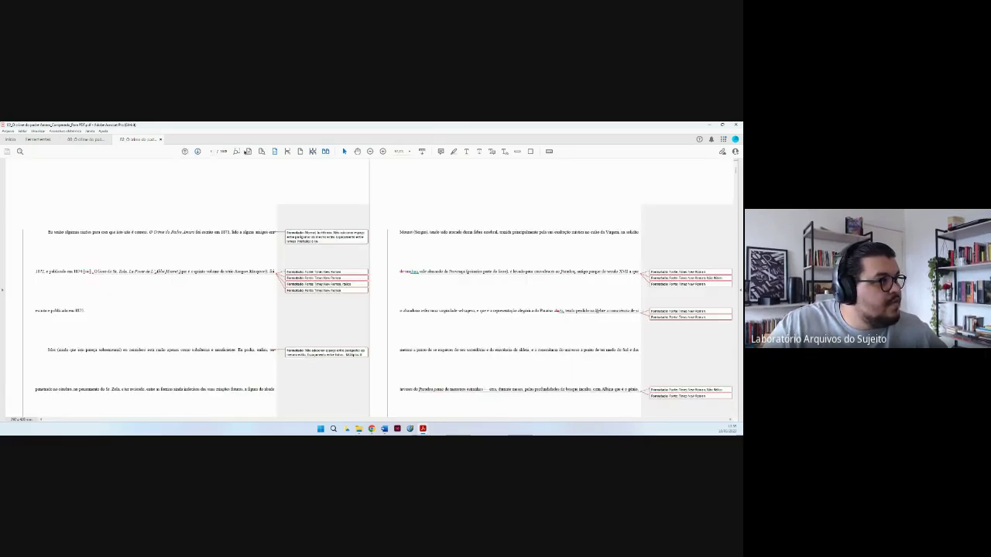
{"action": "left_click", "coordinate": [261, 151]}
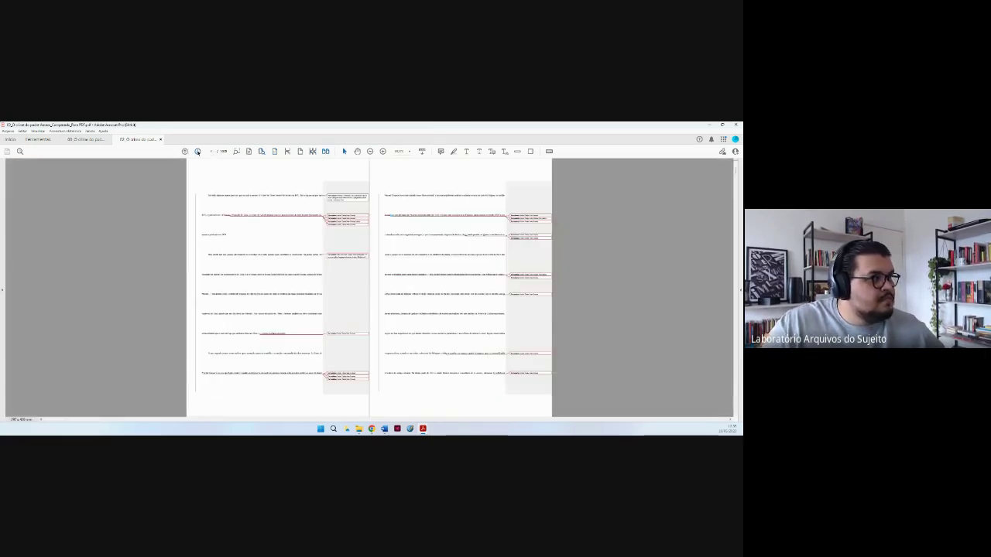
{"action": "left_click", "coordinate": [198, 151]}
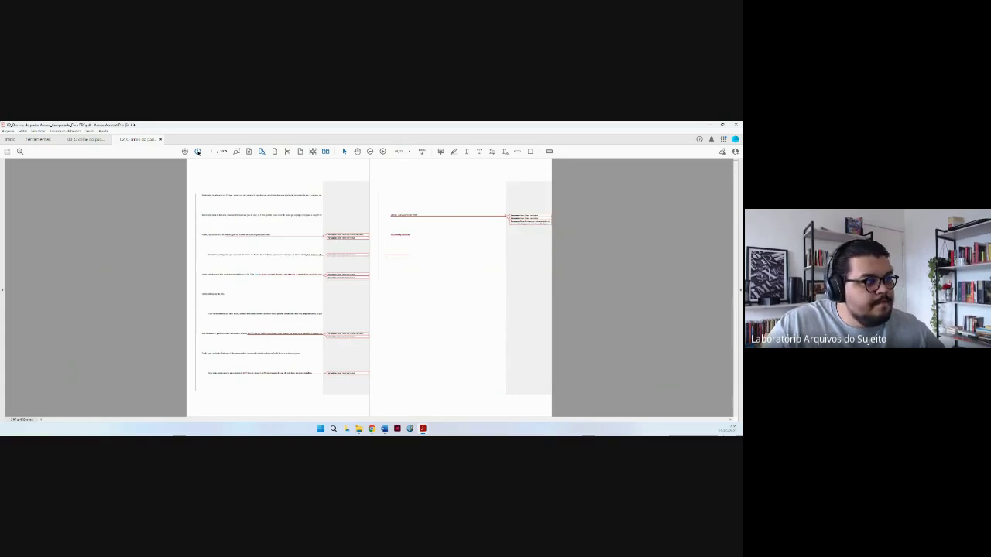
{"action": "left_click", "coordinate": [197, 151]}
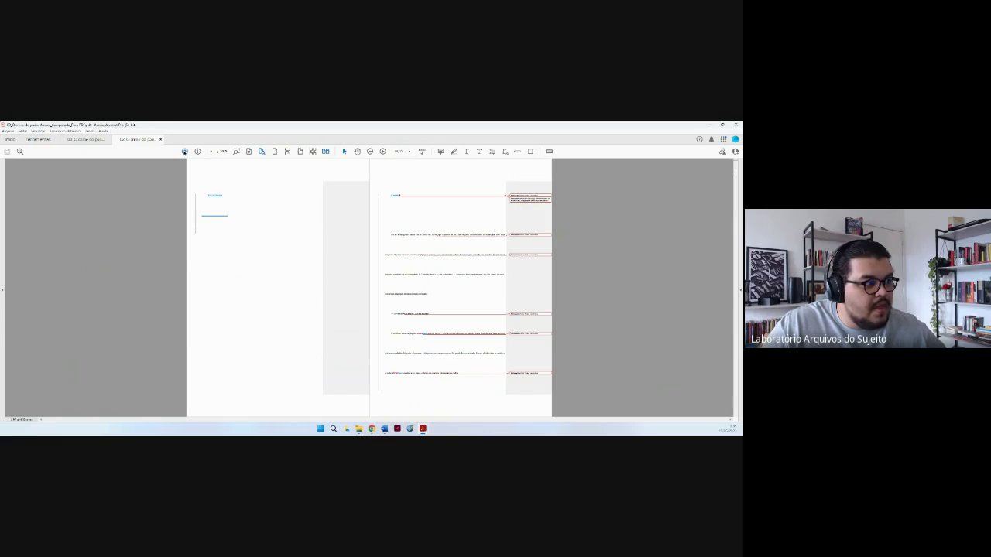
{"action": "left_click", "coordinate": [185, 150]}
{"action": "left_click", "coordinate": [184, 151]}
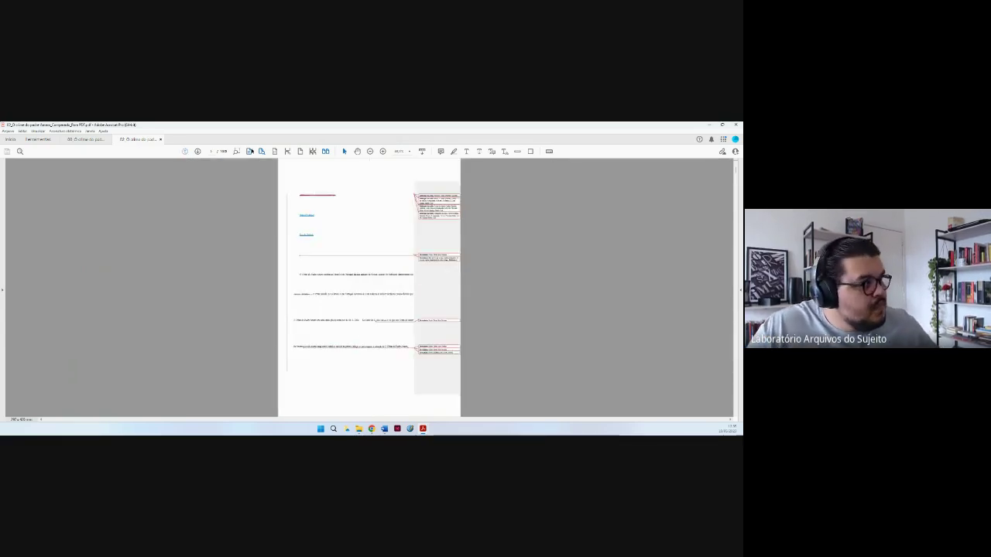
{"action": "left_click", "coordinate": [248, 152]}
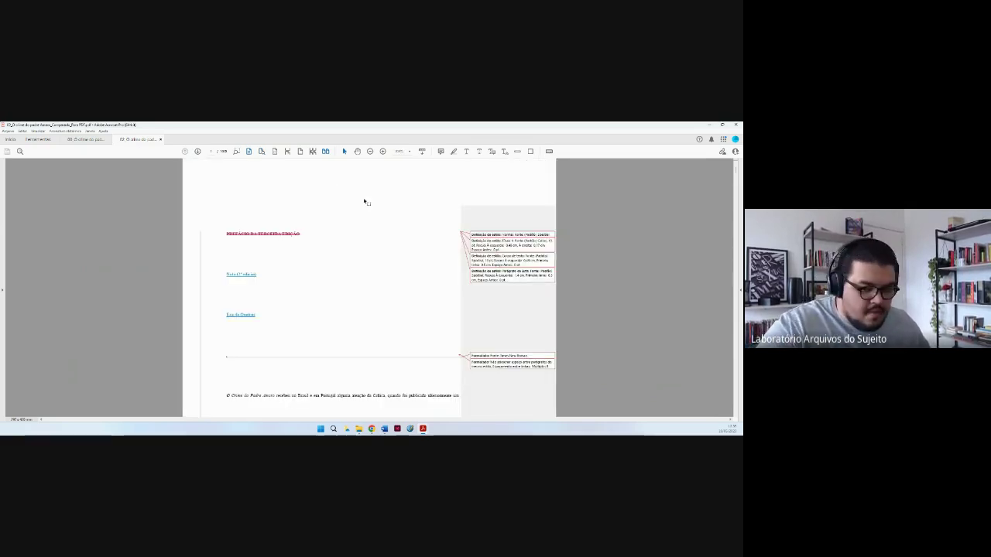
Zoom in and search the PDF for 'itálico', jumping to the first match.
{"action": "key", "text": "ctrl+equal"}
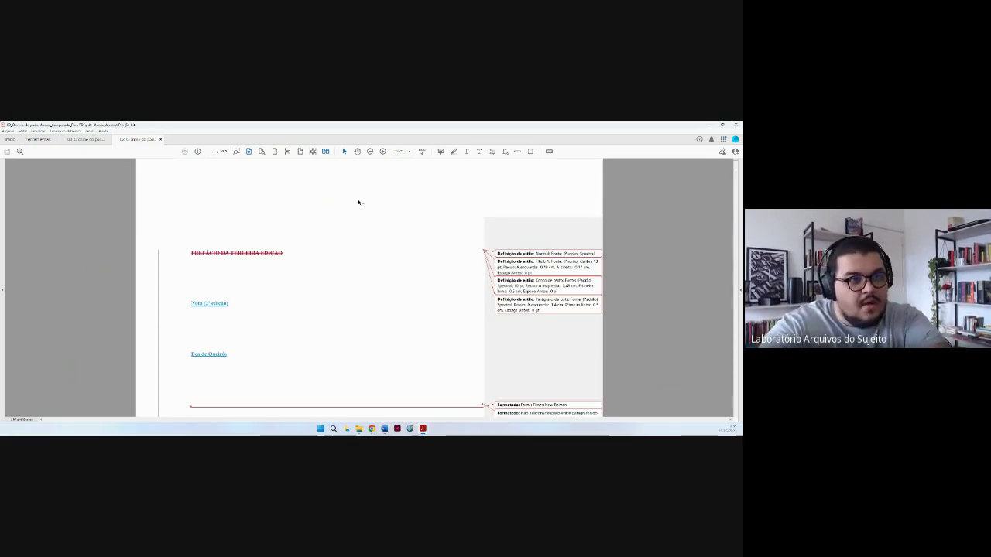
{"action": "key", "text": "ctrl+f"}
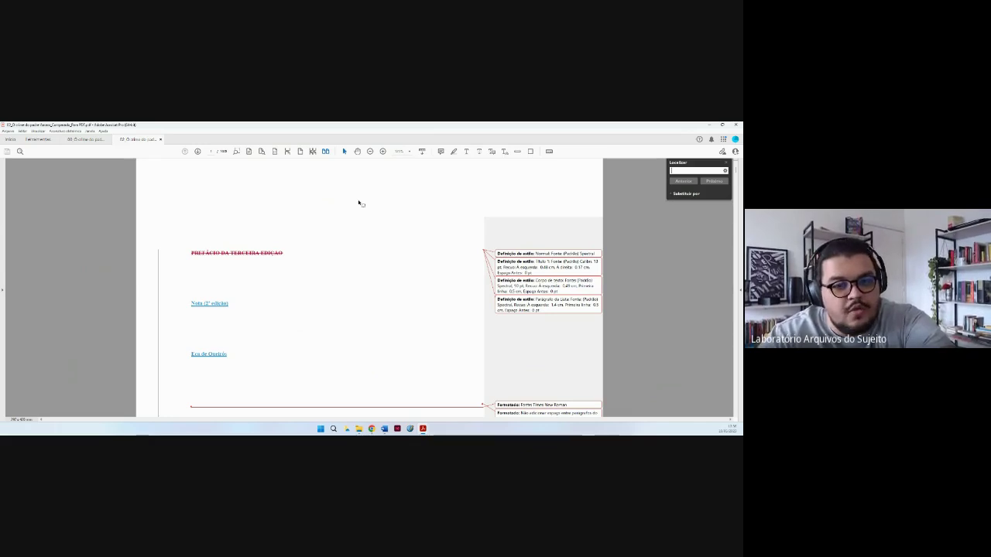
{"action": "type", "text": "fo"}
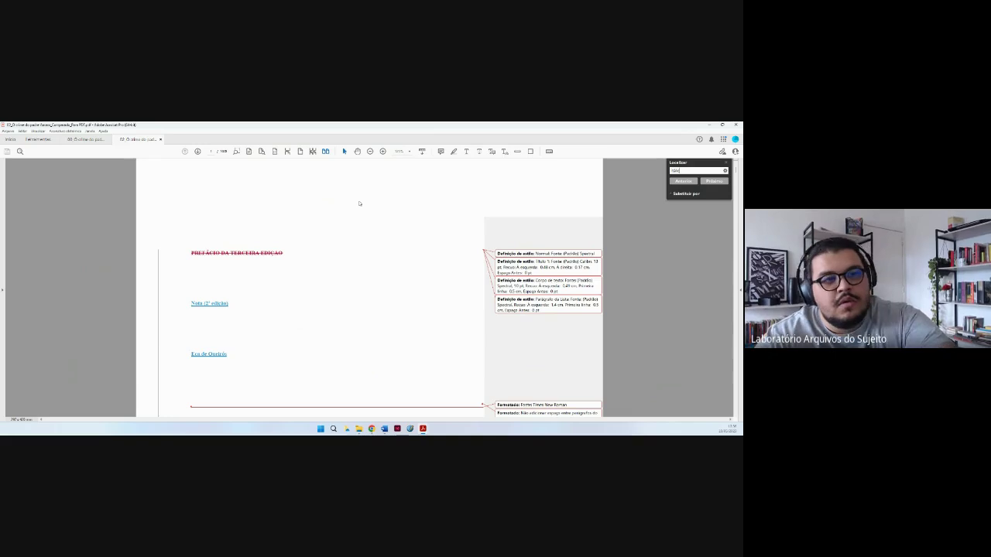
{"action": "type", "text": "o"}
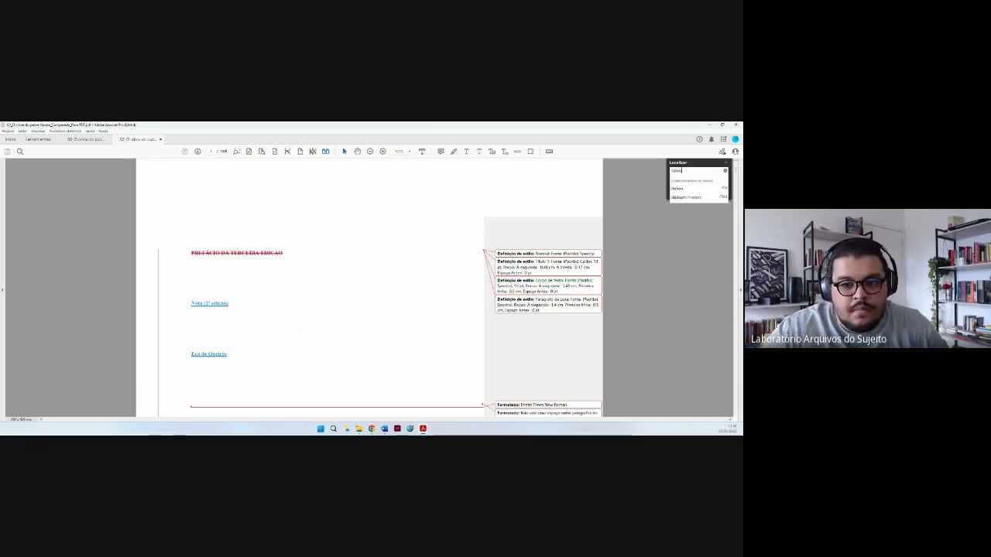
{"action": "left_click", "coordinate": [706, 187]}
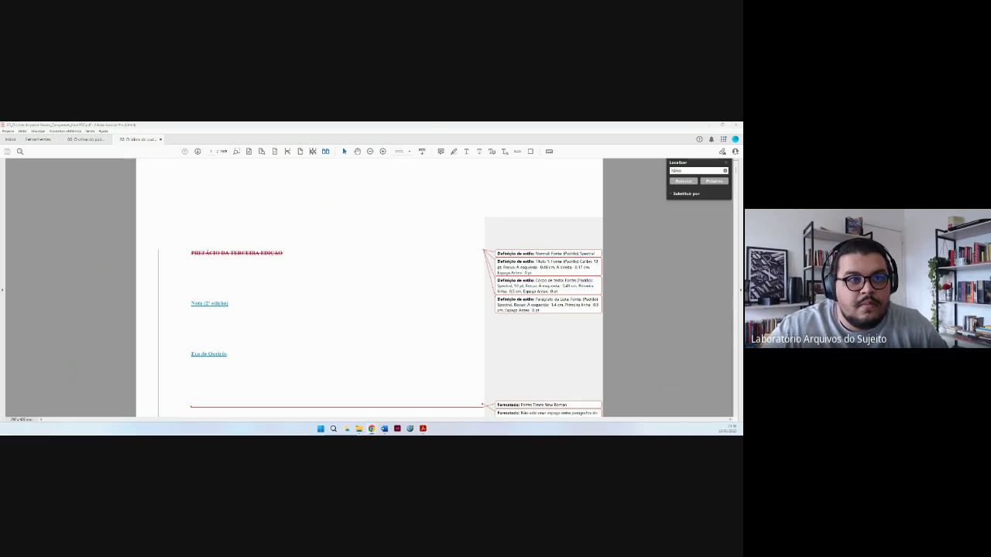
{"action": "left_click", "coordinate": [714, 183]}
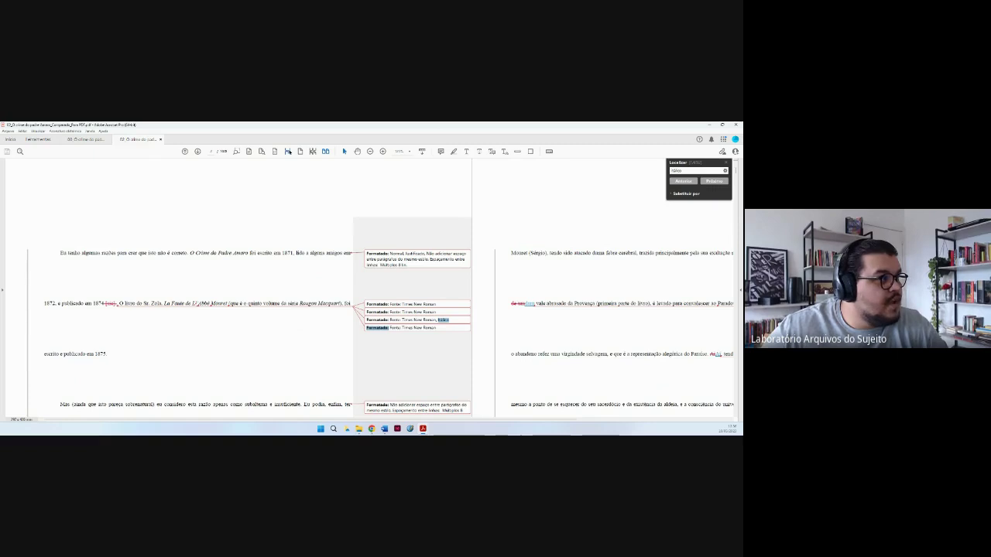
Switch to single-page view and step through three further 'itálico' matches.
{"action": "left_click", "coordinate": [287, 152]}
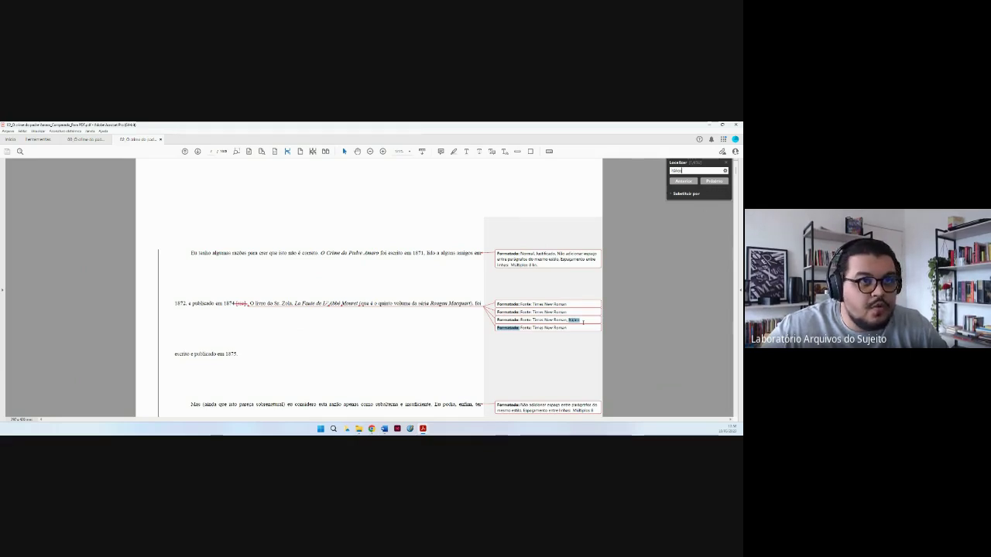
{"action": "left_click", "coordinate": [714, 181]}
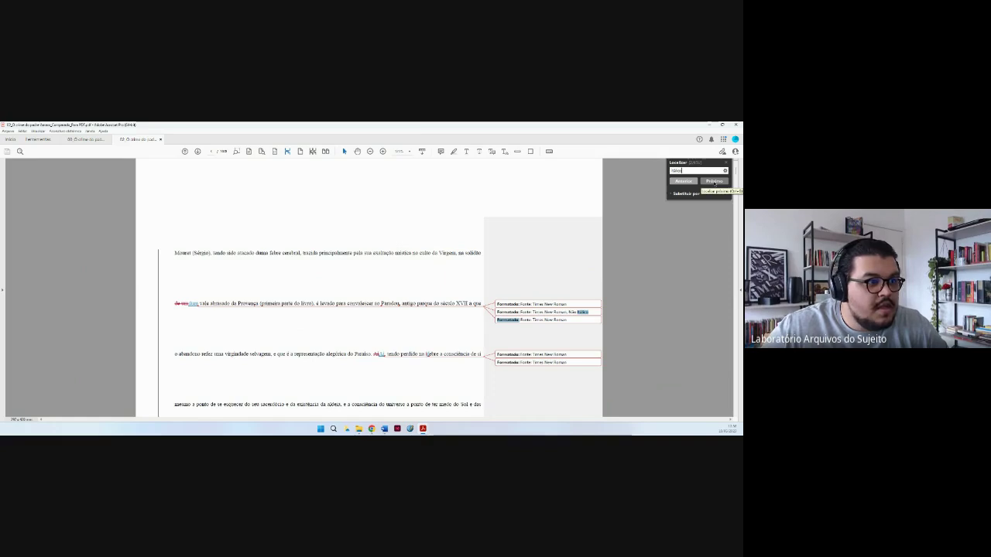
{"action": "left_click", "coordinate": [713, 181]}
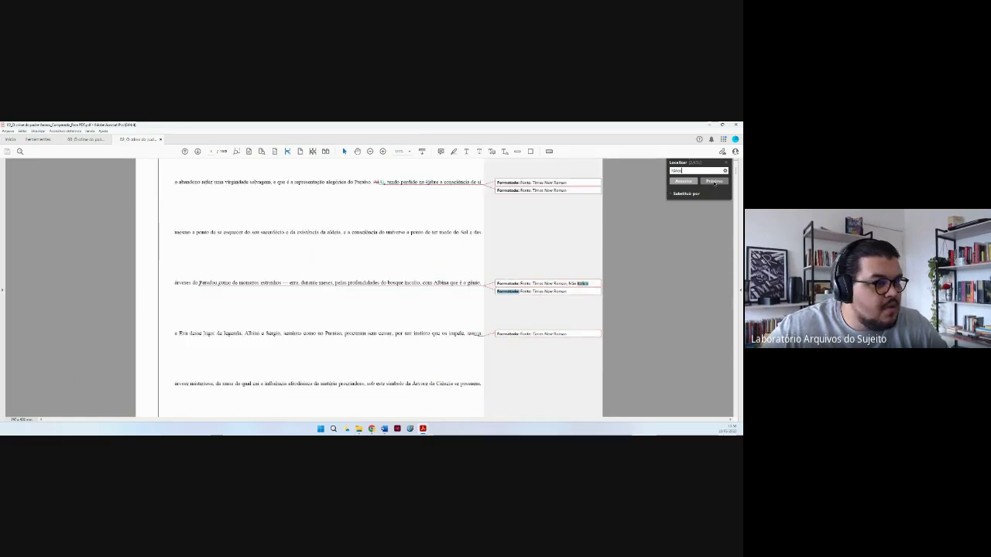
{"action": "left_click", "coordinate": [715, 182]}
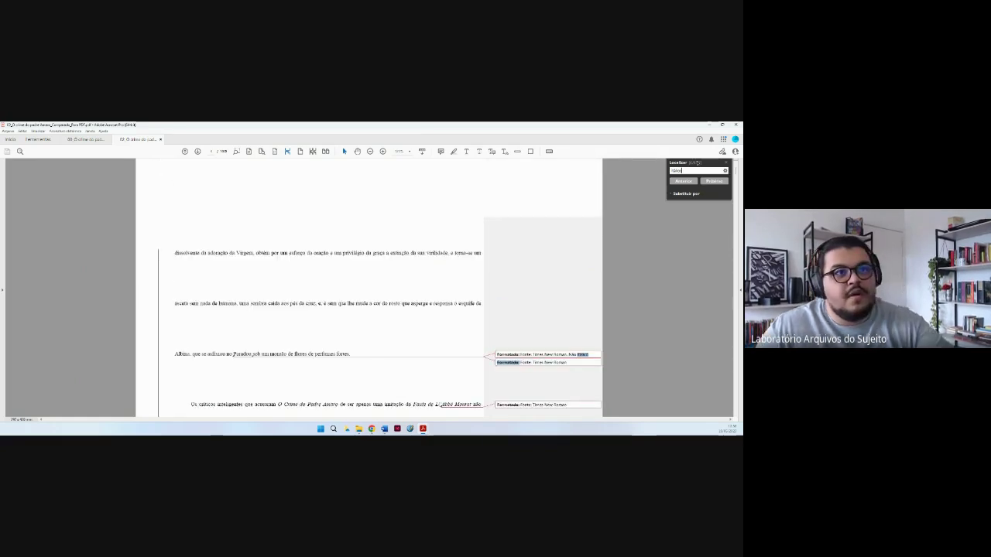
{"action": "left_click", "coordinate": [698, 172]}
Search the PDF for 'Negrito' and step through its successive Negrito and Não Negrito balloons.
{"action": "type", "text": "N"}
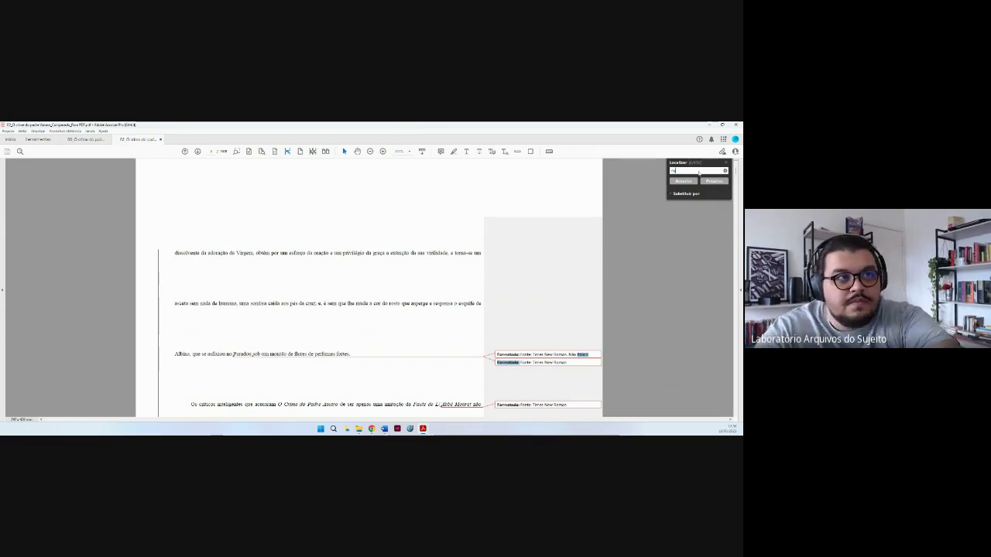
{"action": "type", "text": "egrito"}
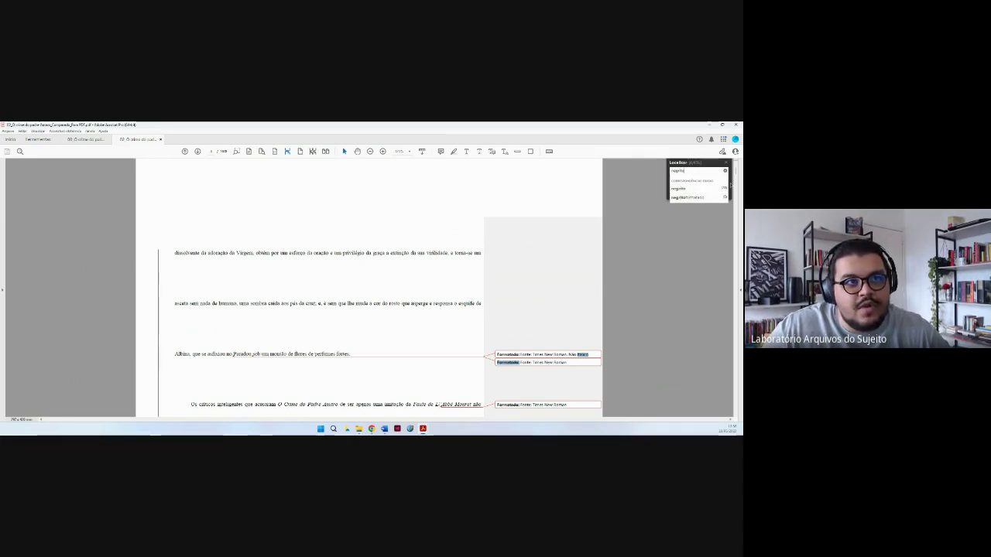
{"action": "left_click", "coordinate": [724, 184]}
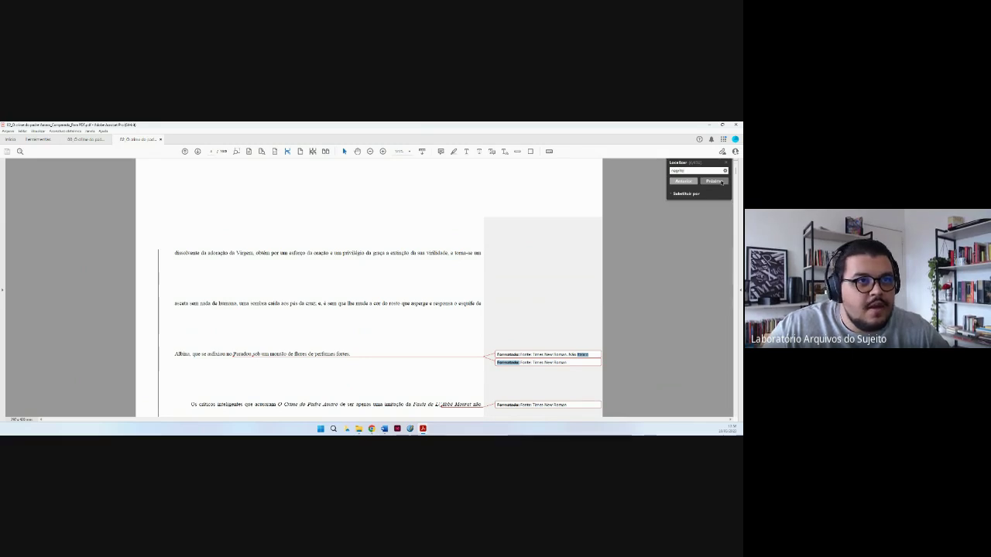
{"action": "left_click", "coordinate": [722, 182]}
{"action": "left_click", "coordinate": [722, 181]}
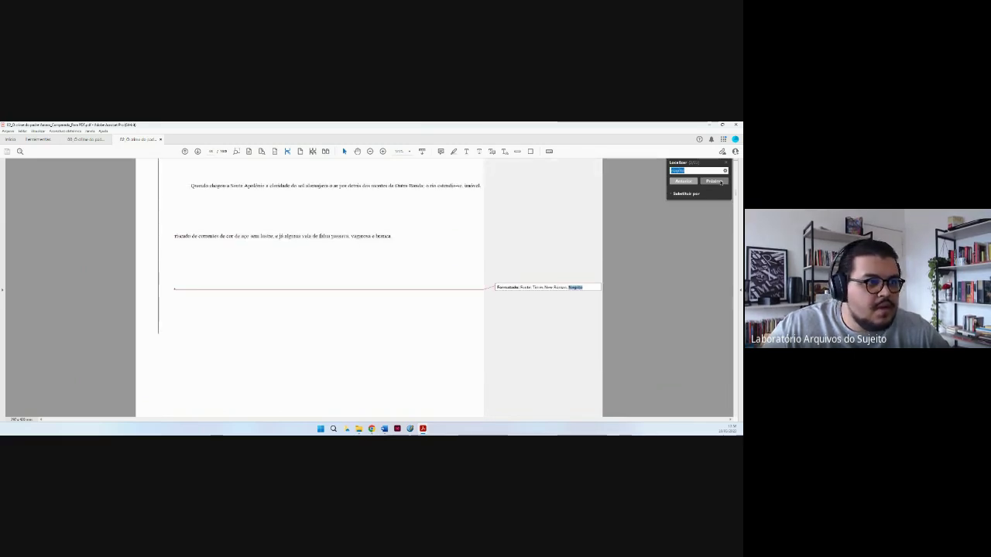
{"action": "left_click", "coordinate": [720, 182]}
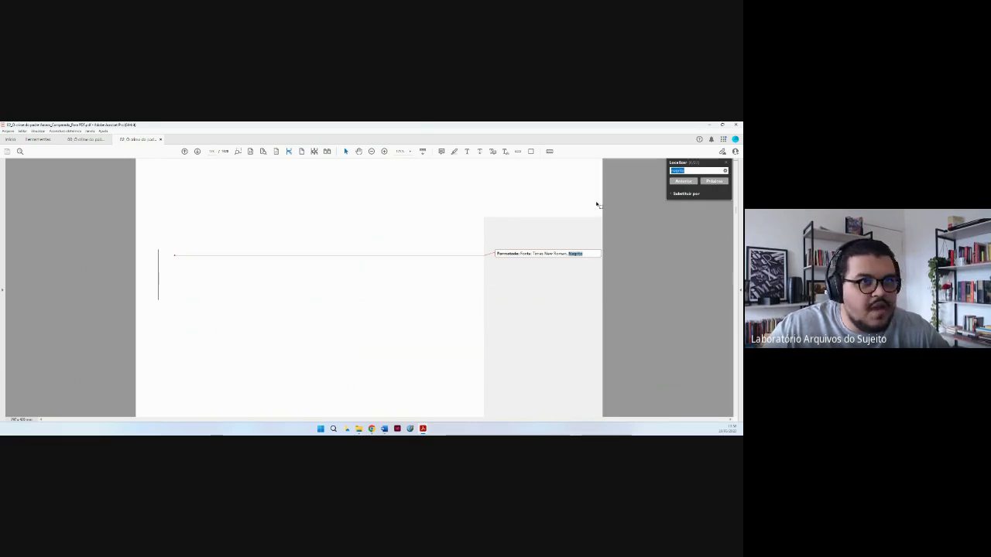
{"action": "left_click", "coordinate": [715, 184]}
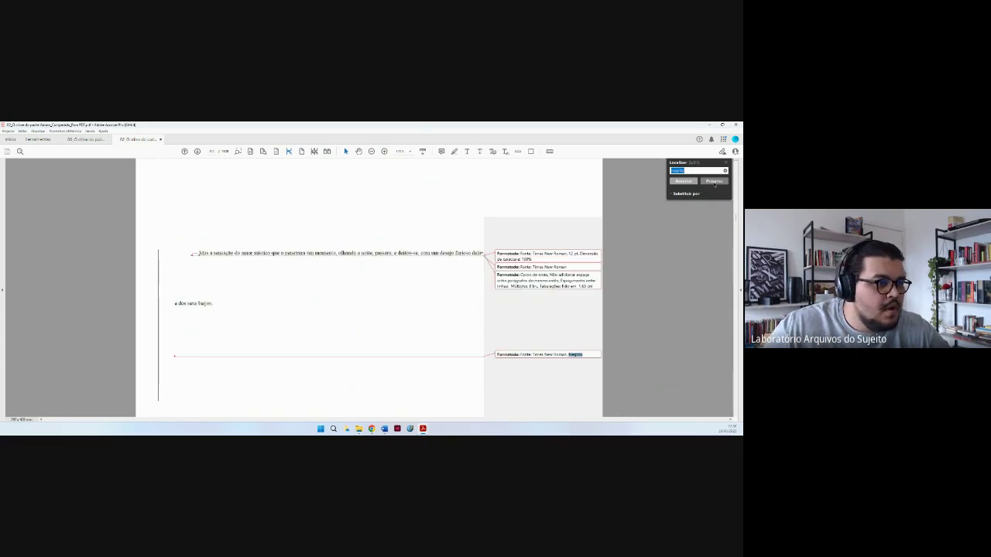
{"action": "left_click", "coordinate": [714, 183]}
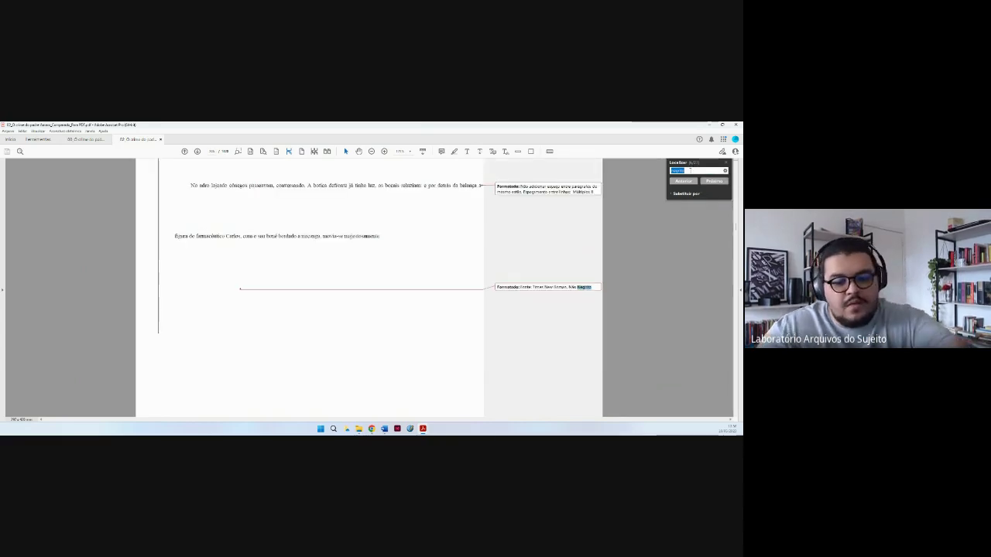
Search for 'sobrenome', zoom in, and check the superscript ª after V. Ex.
{"action": "type", "text": "sobrenom"}
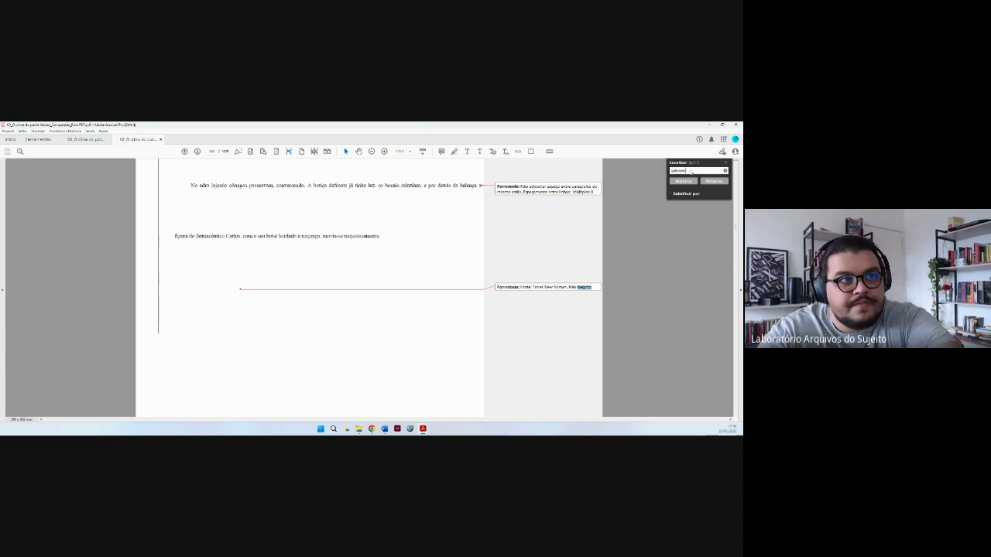
{"action": "type", "text": "e"}
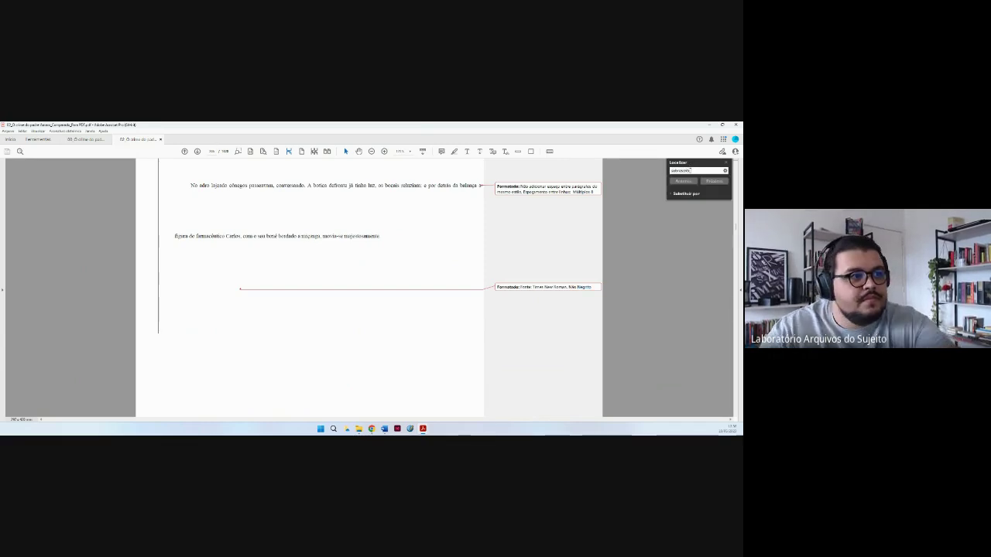
{"action": "key", "text": "Return"}
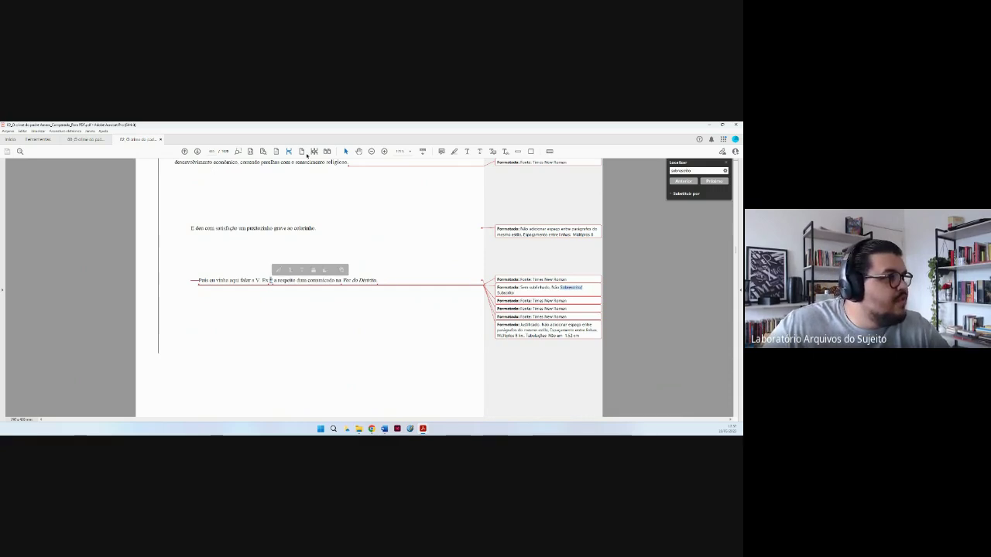
{"action": "key", "text": "ctrl+equal"}
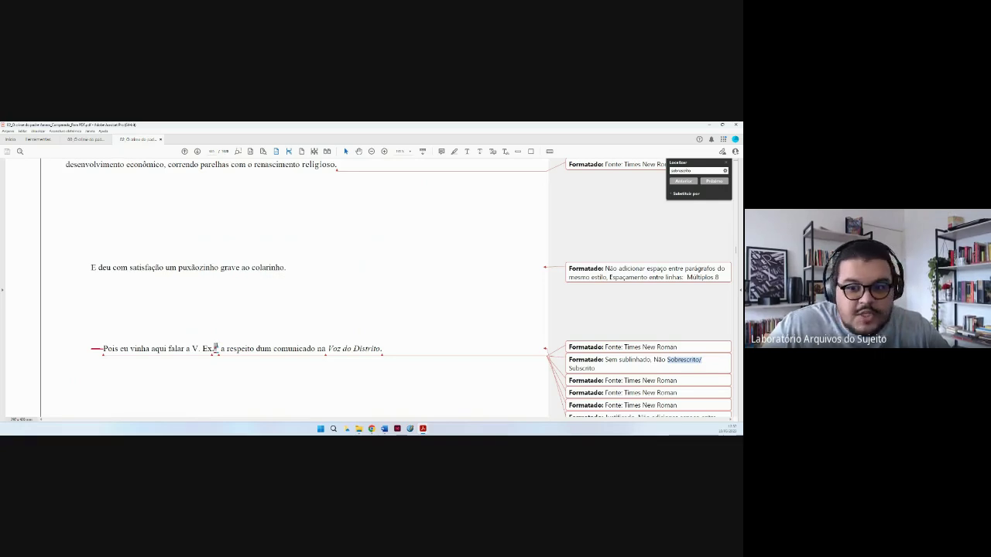
{"action": "left_click_drag", "start_coordinate": [213, 349], "coordinate": [218, 348]}
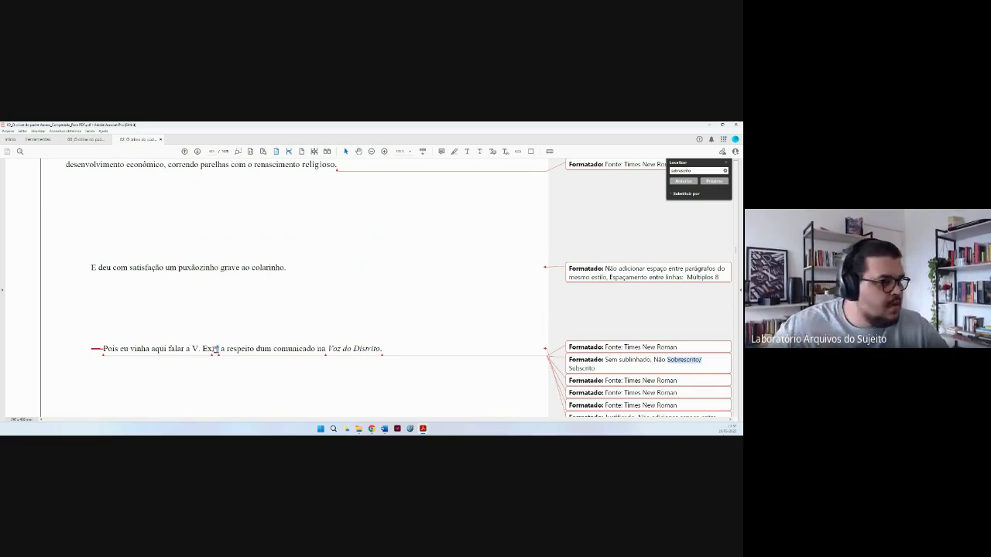
{"action": "left_click", "coordinate": [230, 351]}
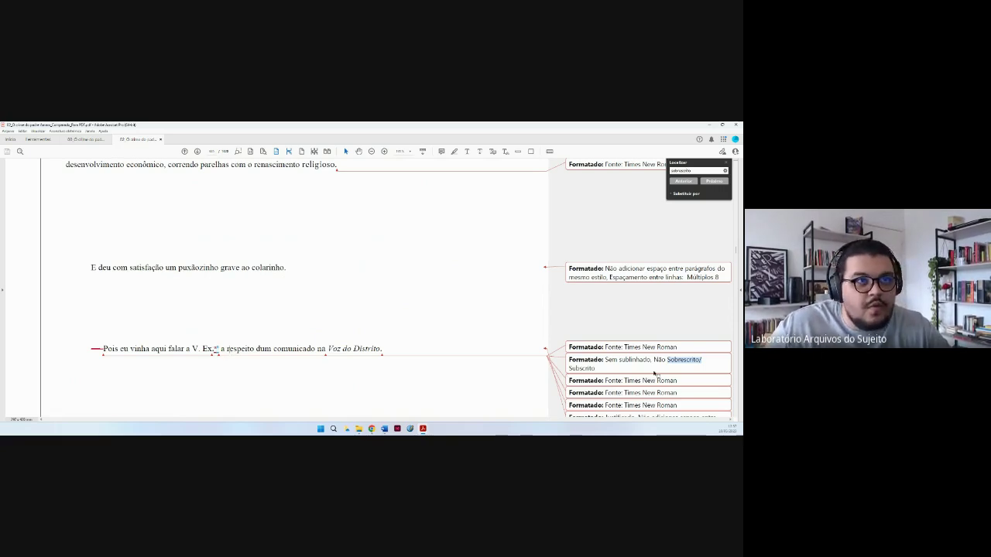
Search for 'subscrito', jump to the next match, and close the search.
{"action": "double_click", "coordinate": [694, 171]}
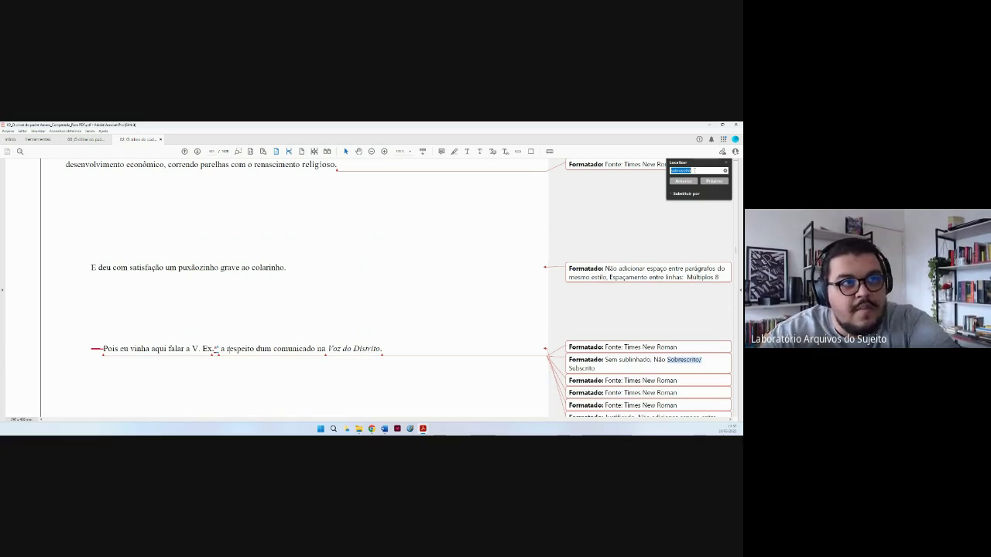
{"action": "type", "text": "subscr"}
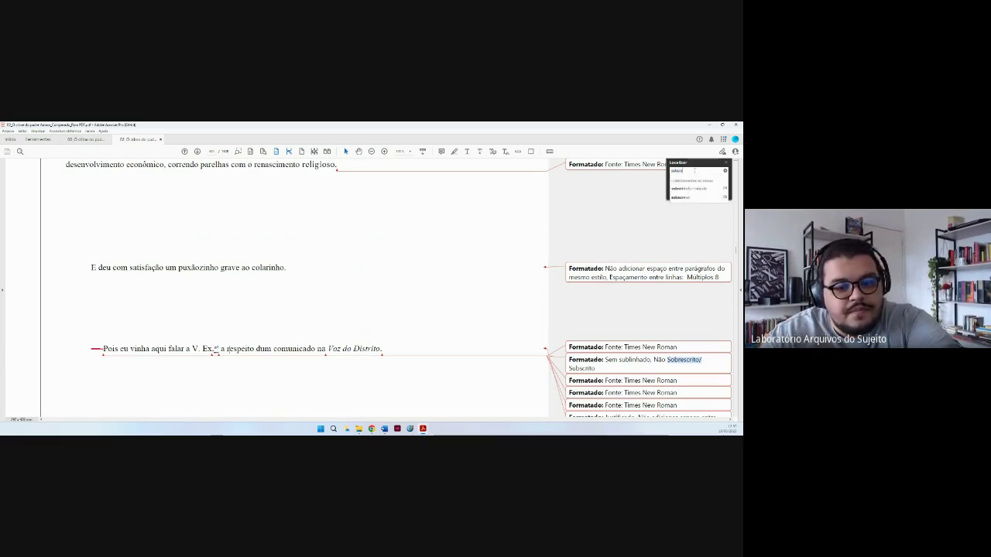
{"action": "type", "text": "ito"}
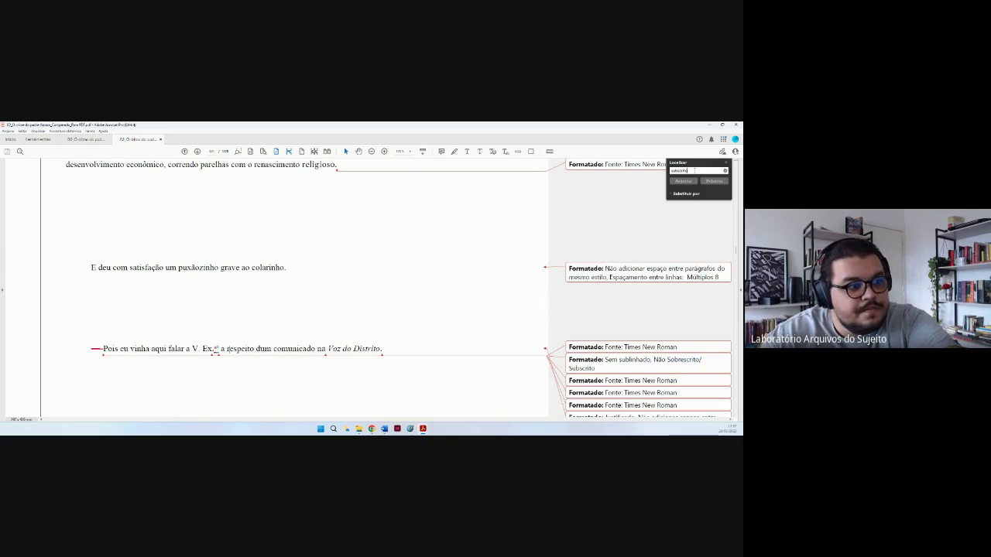
{"action": "key", "text": "Return"}
{"action": "key", "text": "Return"}
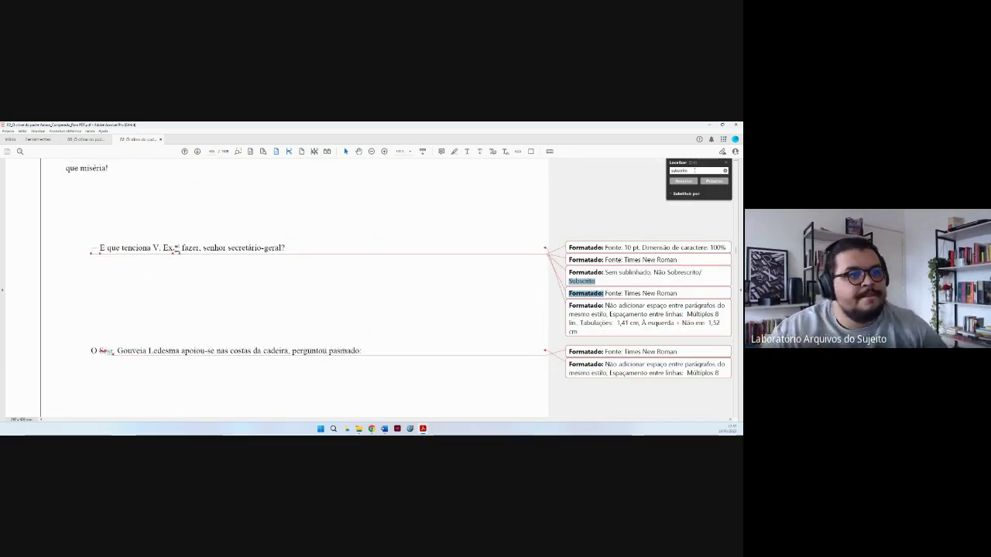
{"action": "key", "text": "Return"}
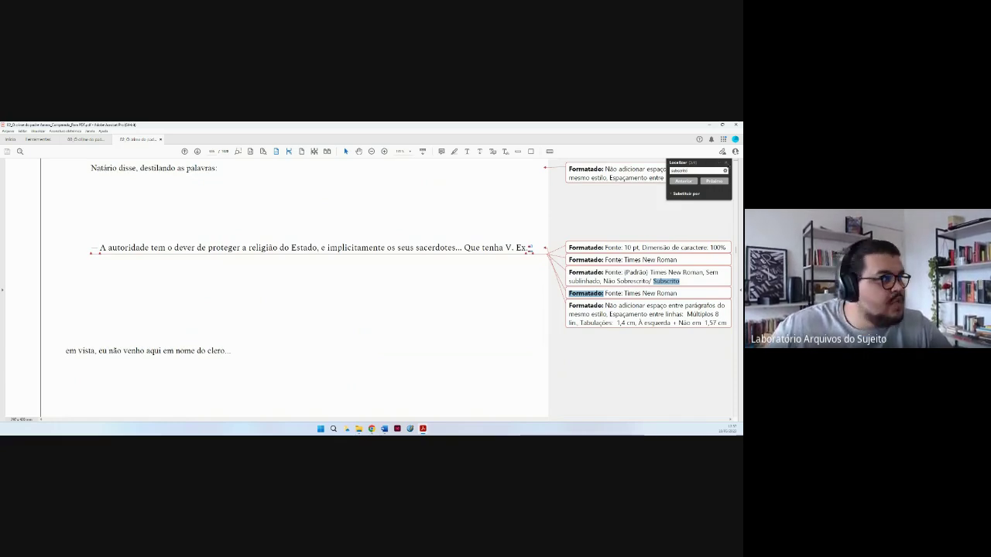
{"action": "key", "text": "Escape"}
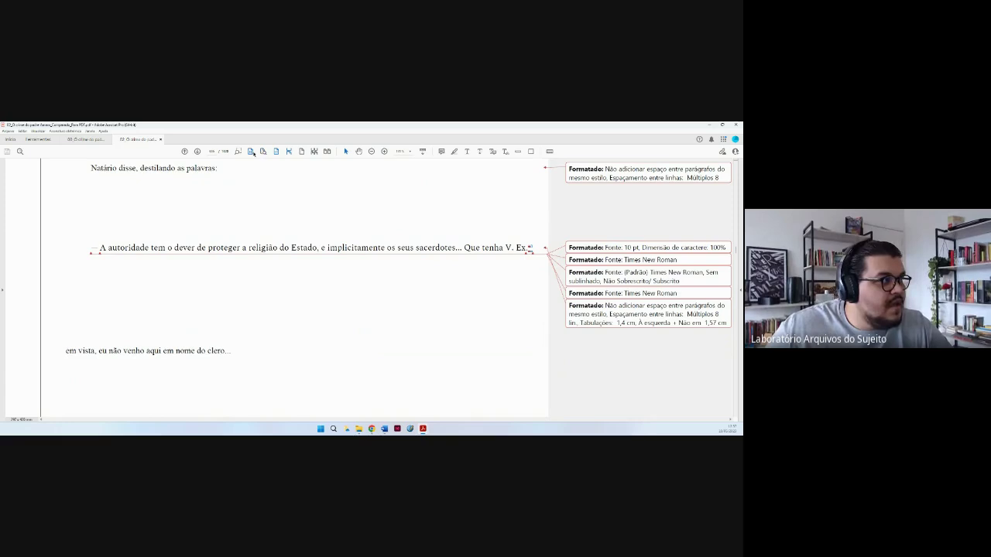
{"action": "scroll", "coordinate": [434, 378], "scroll_direction": "down", "scroll_amount": 3}
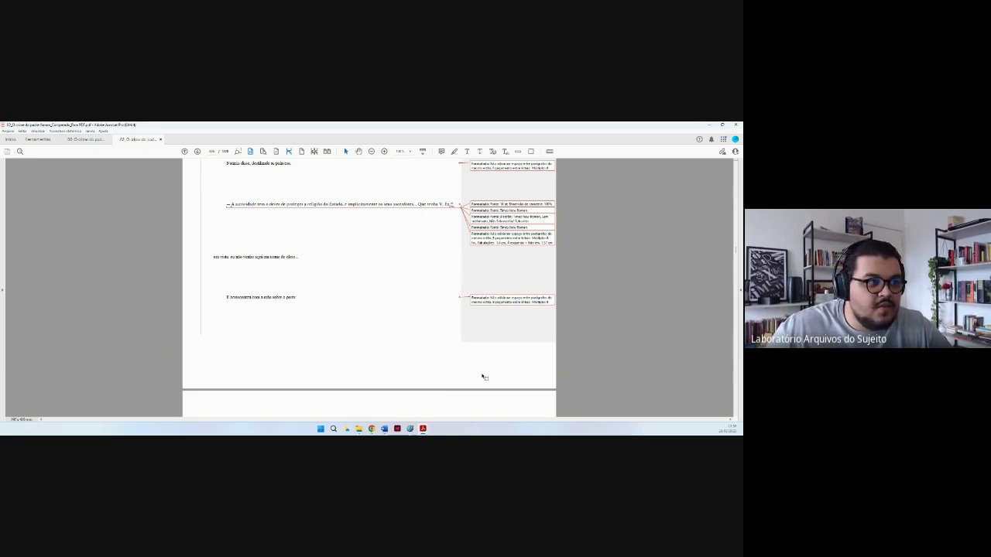
{"action": "scroll", "coordinate": [423, 348], "scroll_direction": "up", "scroll_amount": 3}
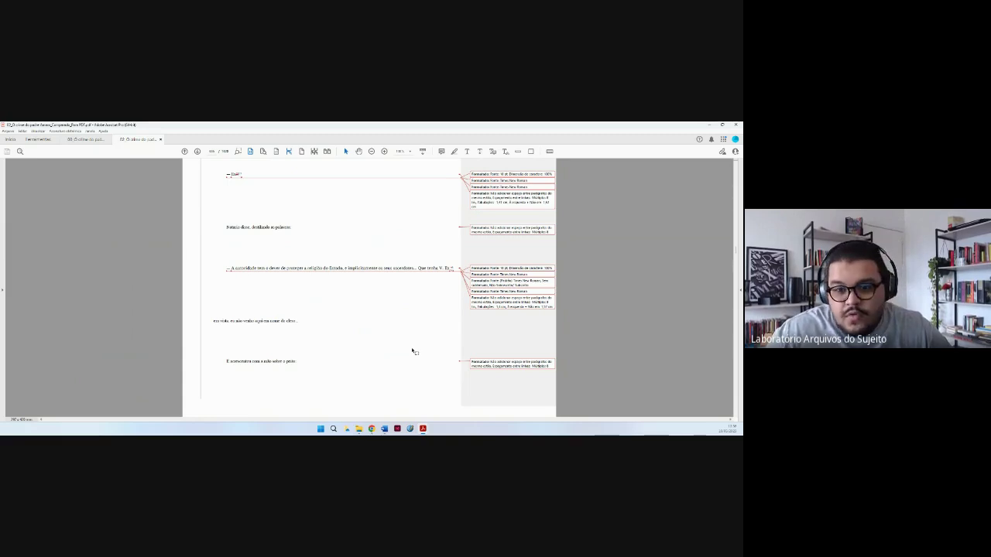
Bring the Word comparison document forward, zoom in, and place the cursor in the Zola sentence revision.
{"action": "mouse_move", "coordinate": [384, 428]}
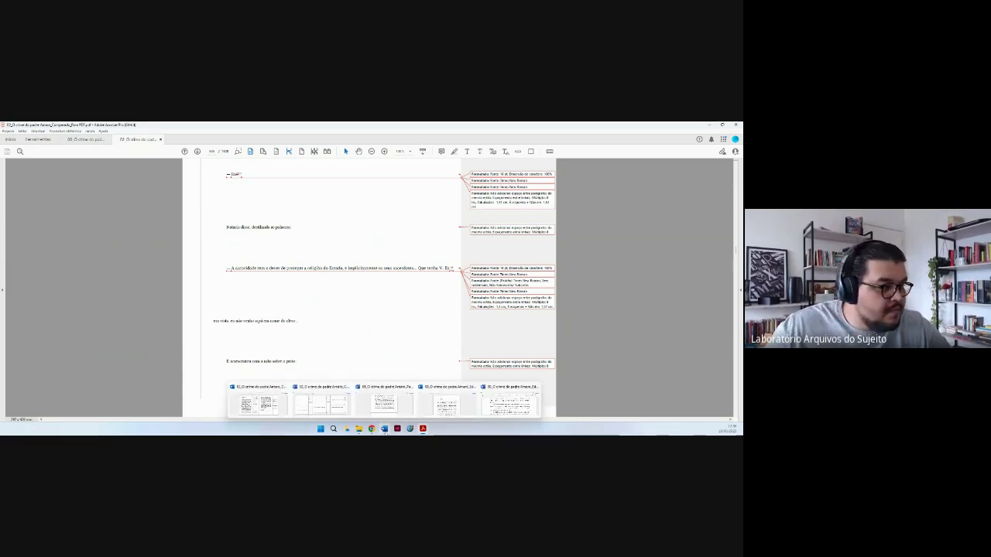
{"action": "left_click", "coordinate": [264, 404]}
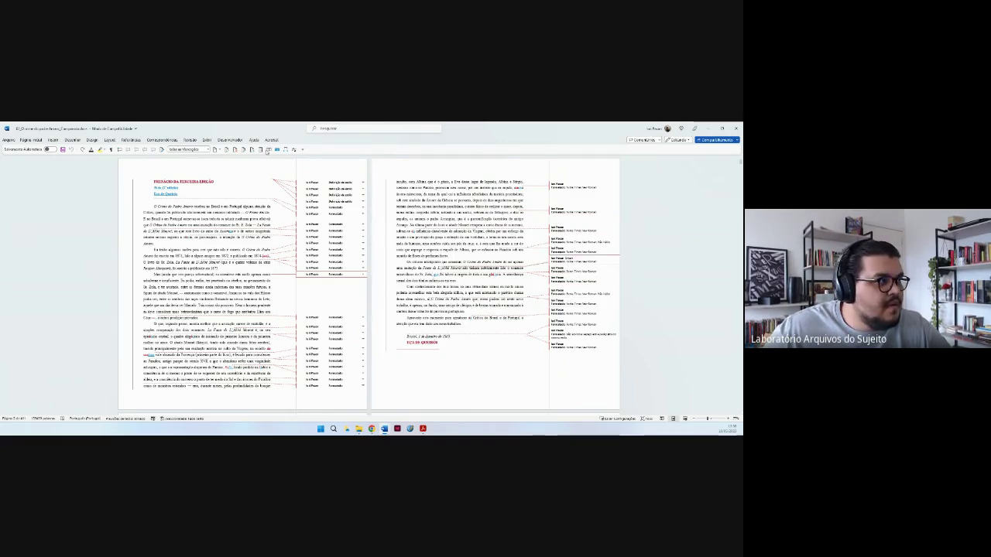
{"action": "left_click", "coordinate": [286, 150]}
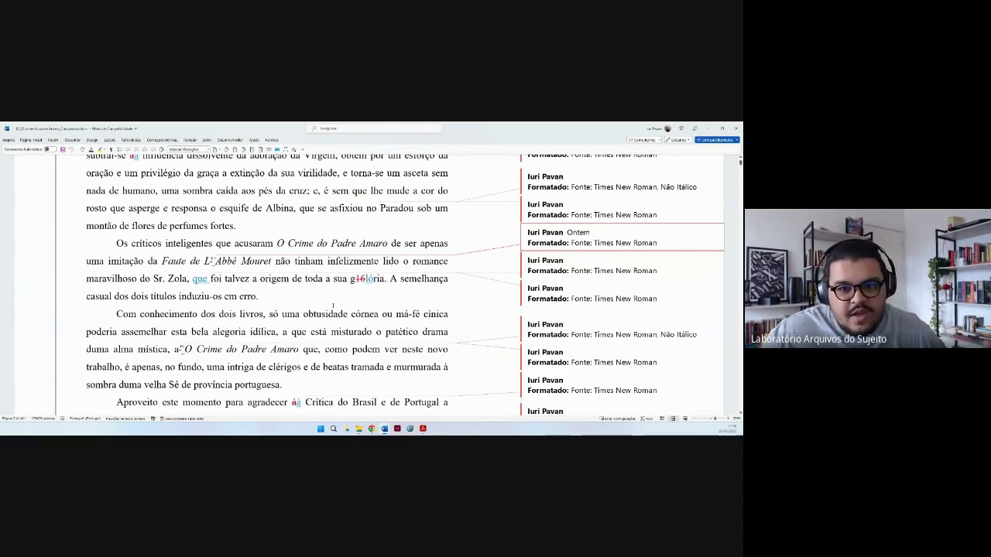
{"action": "left_click", "coordinate": [332, 306]}
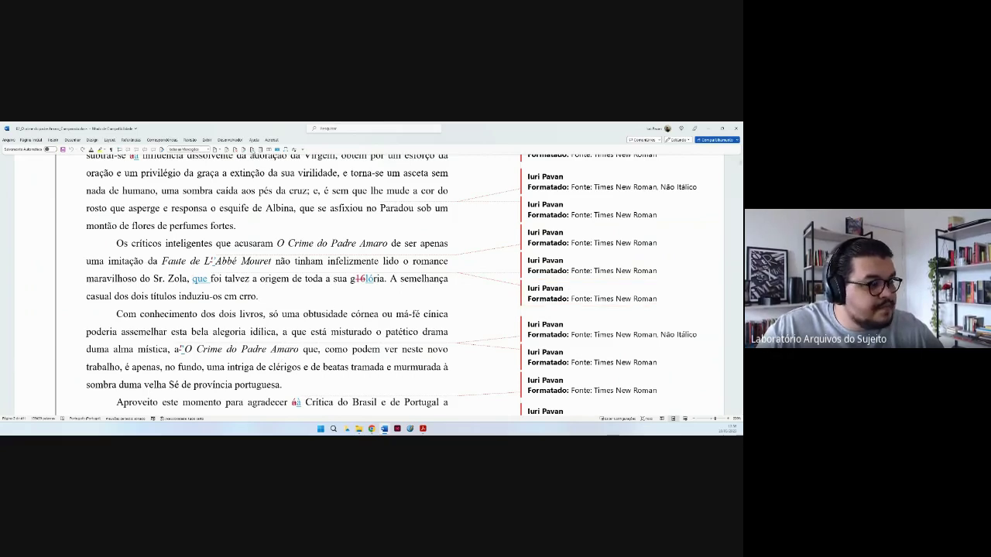
Switch to Acrobat and open the published edition PDF.
{"action": "left_click", "coordinate": [423, 428]}
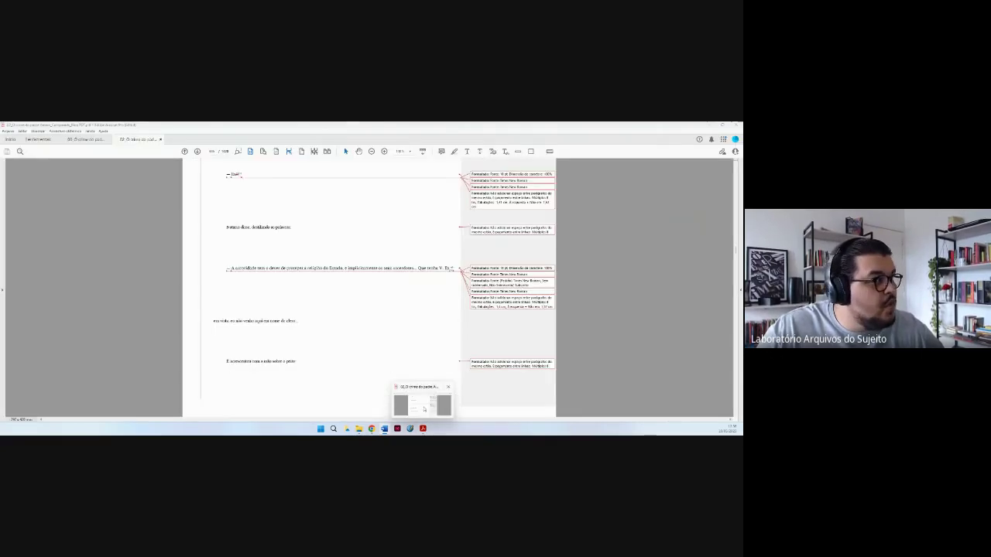
{"action": "left_click", "coordinate": [80, 139]}
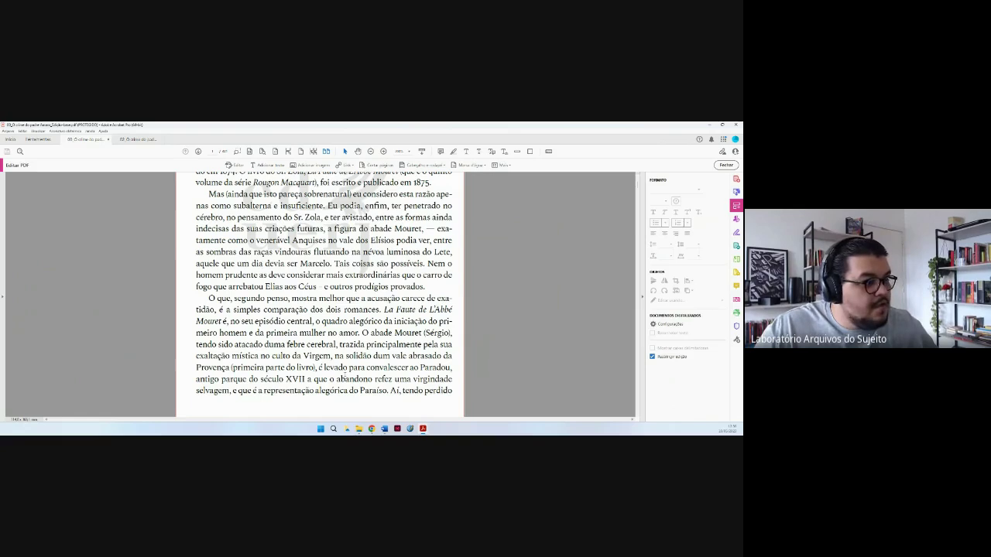
{"action": "key", "text": "alt"}
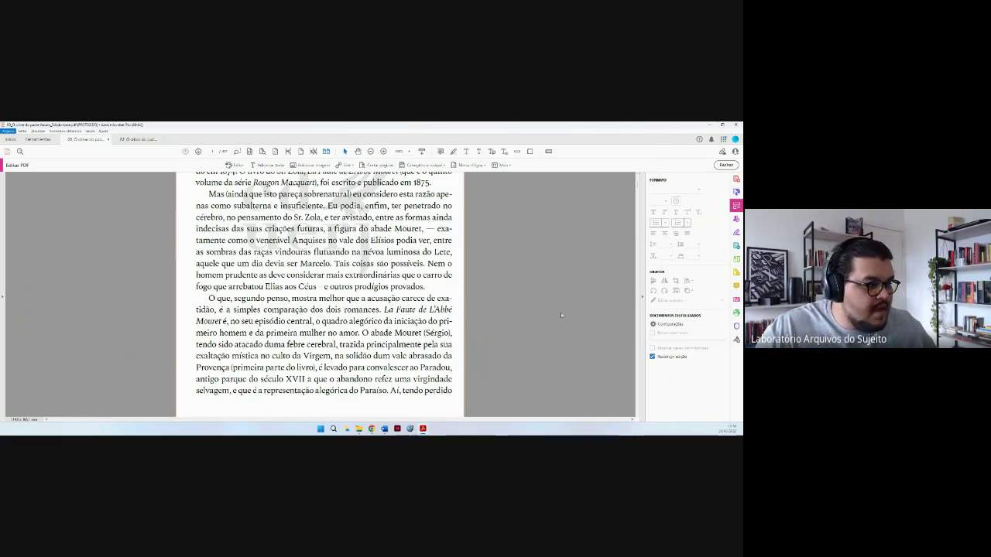
Snap Word to the left half, the published PDF to the right, and exit Edit PDF.
{"action": "mouse_move", "coordinate": [384, 428]}
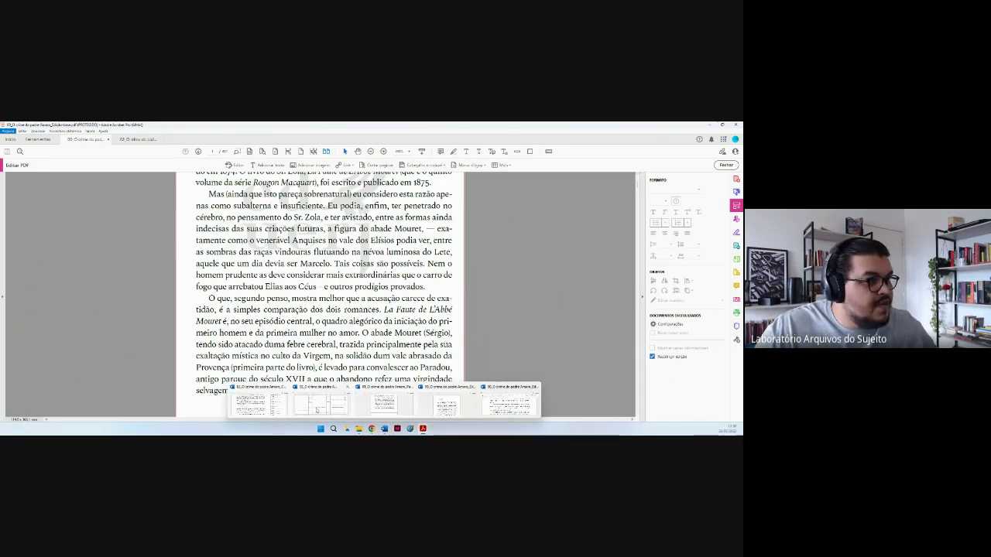
{"action": "left_click", "coordinate": [316, 408]}
{"action": "mouse_move", "coordinate": [720, 130]}
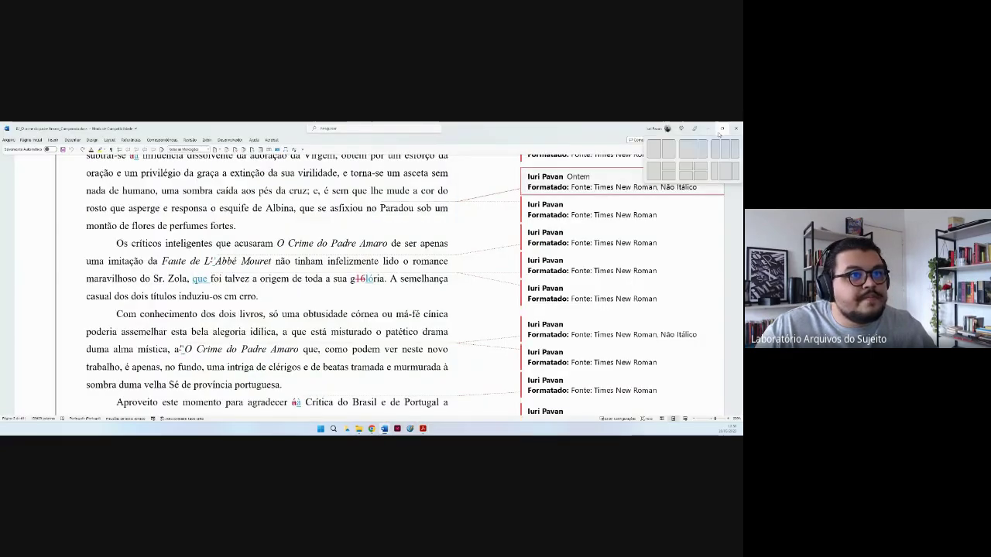
{"action": "left_click", "coordinate": [654, 149]}
{"action": "left_click", "coordinate": [548, 285]}
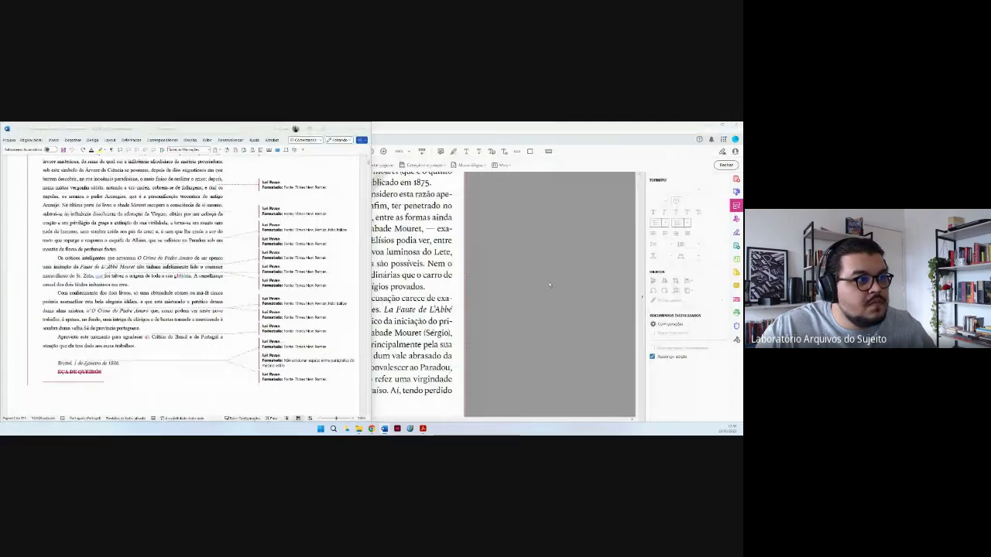
{"action": "left_click", "coordinate": [559, 357]}
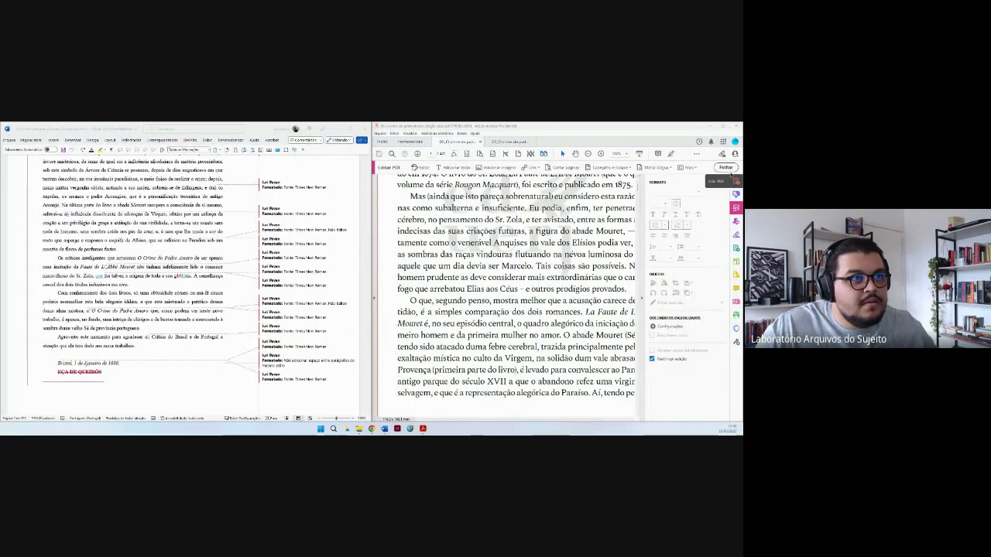
{"action": "left_click", "coordinate": [725, 168]}
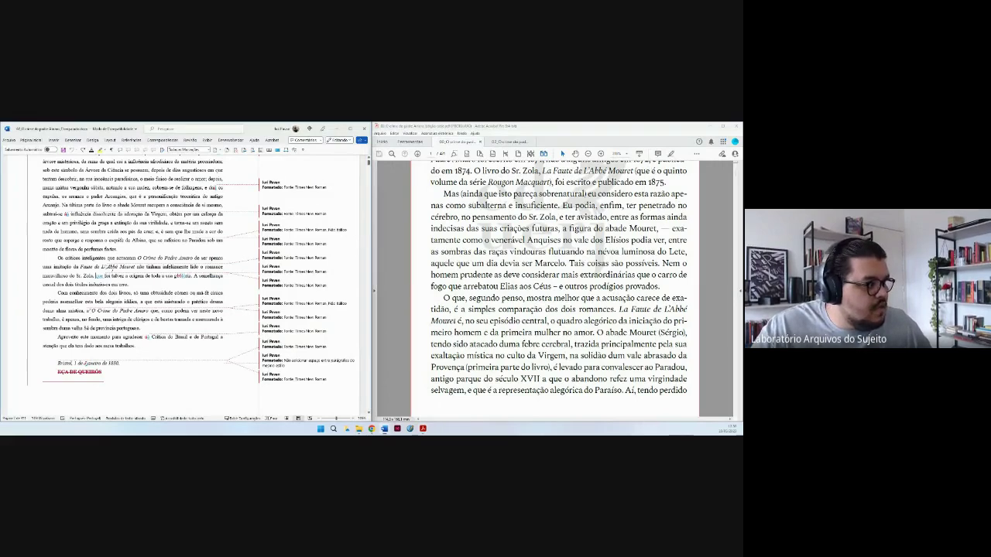
Select 'que' after Sr. Zola and uncheck Formatação under Mostrar Marcações to hide formatting balloons.
{"action": "left_click", "coordinate": [384, 428]}
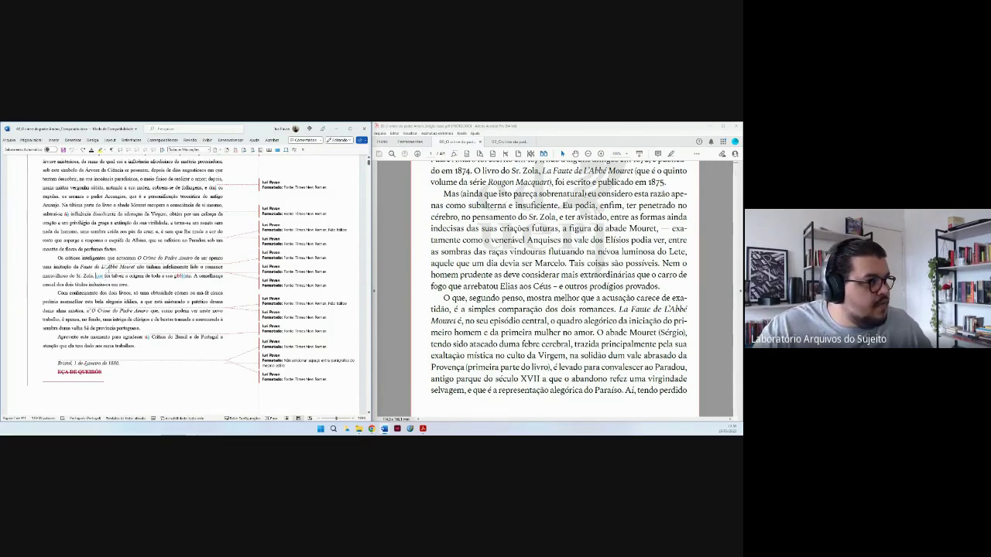
{"action": "left_click", "coordinate": [251, 151]}
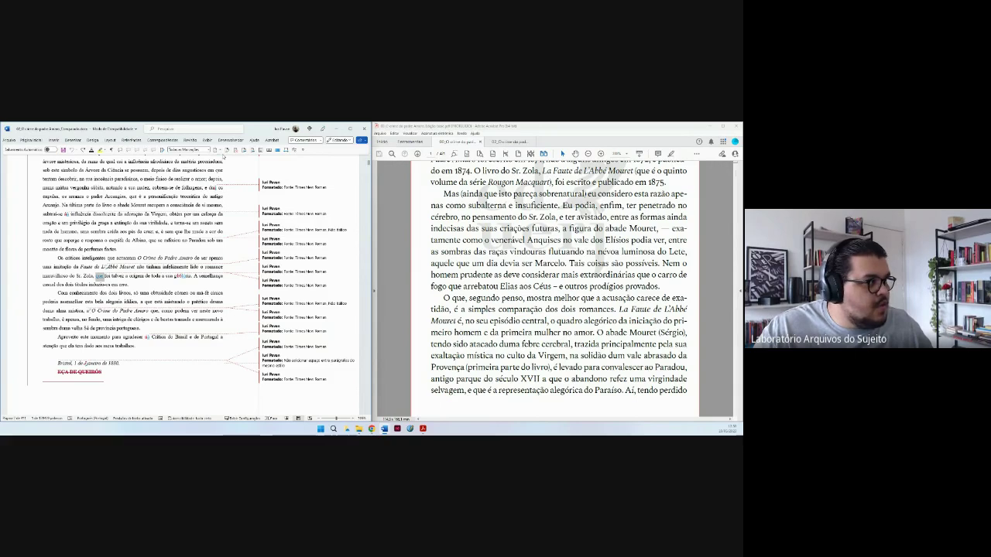
{"action": "left_click", "coordinate": [216, 150]}
{"action": "left_click", "coordinate": [229, 175]}
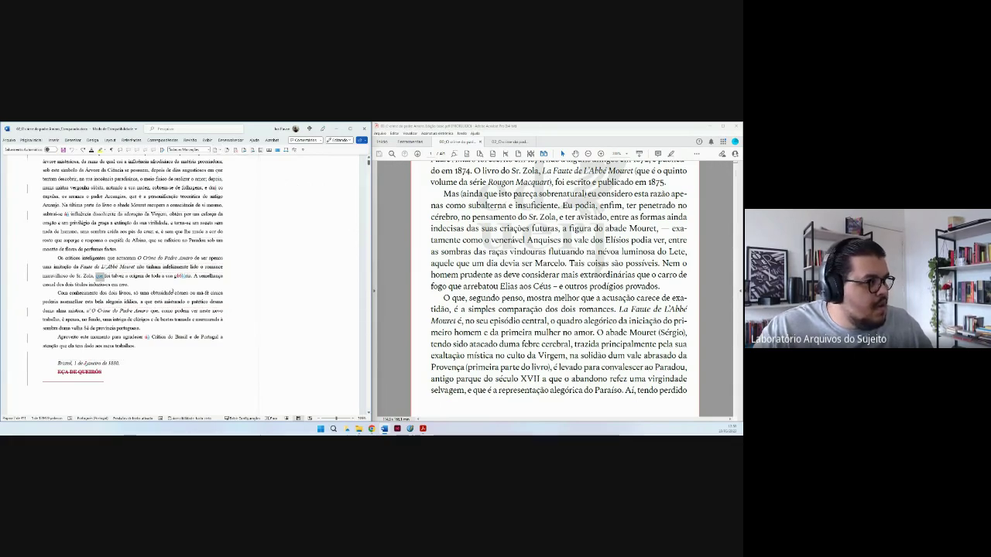
{"action": "left_click", "coordinate": [252, 151]}
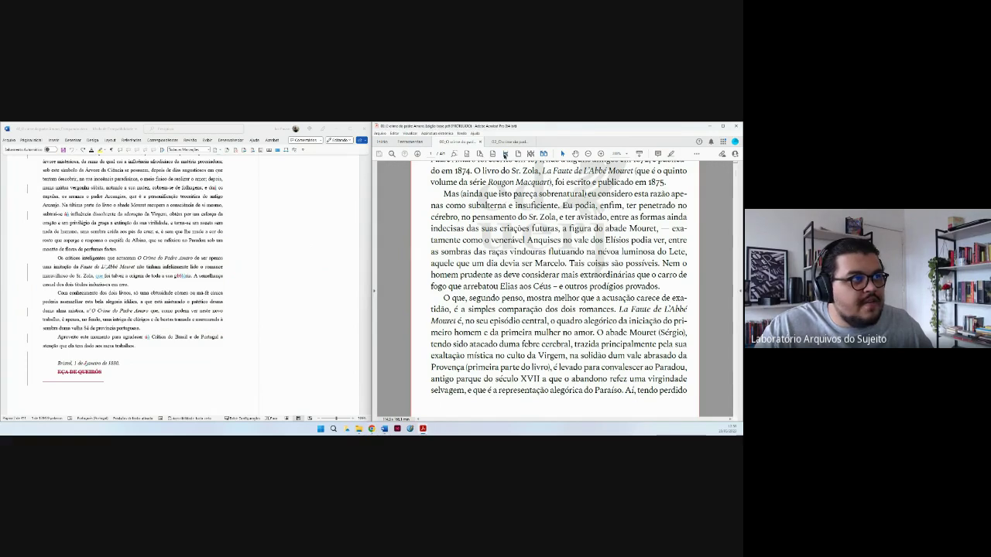
Scroll the PDF to the preface's closing lines and compare them with the Word text.
{"action": "scroll", "coordinate": [625, 203], "scroll_direction": "down", "scroll_amount": 10}
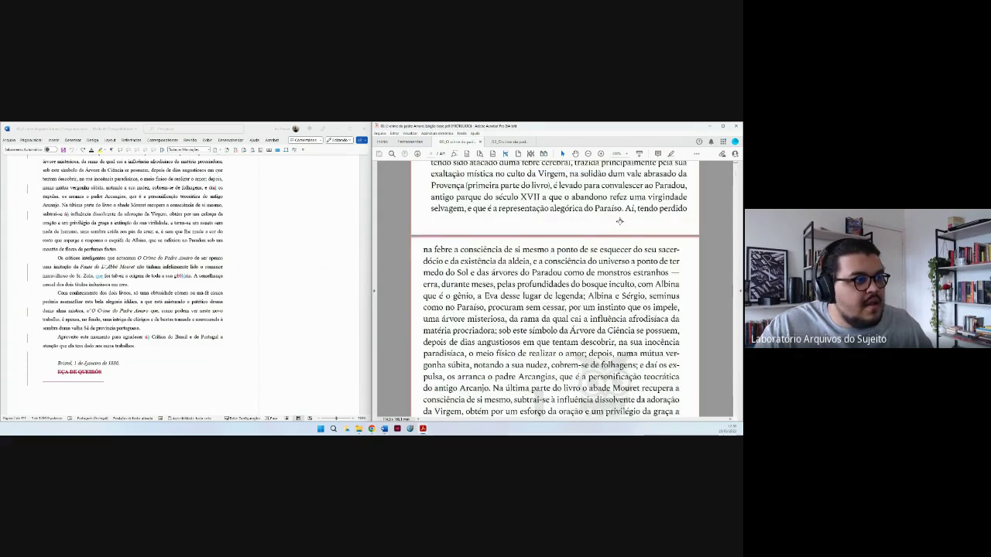
{"action": "scroll", "coordinate": [609, 227], "scroll_direction": "down", "scroll_amount": 1}
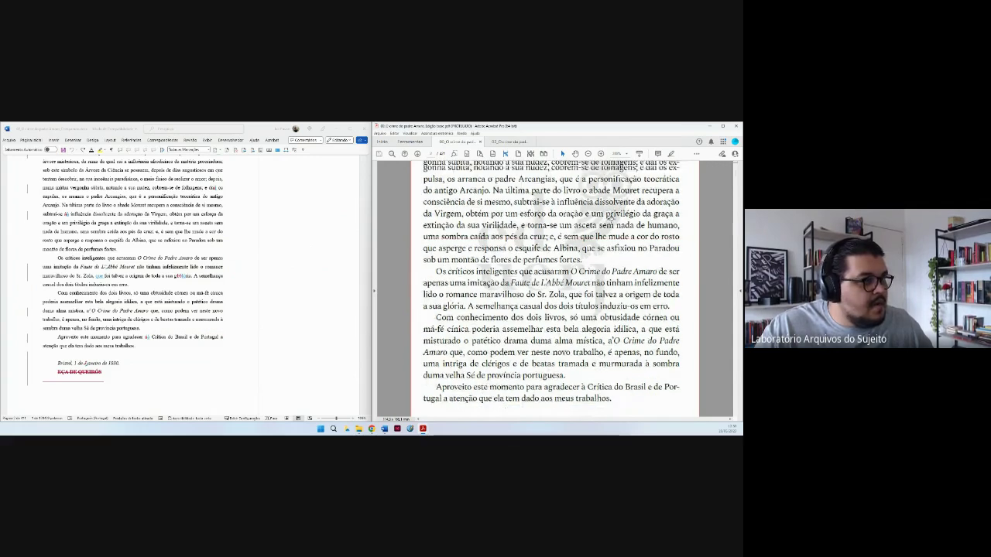
{"action": "scroll", "coordinate": [609, 218], "scroll_direction": "down", "scroll_amount": 3}
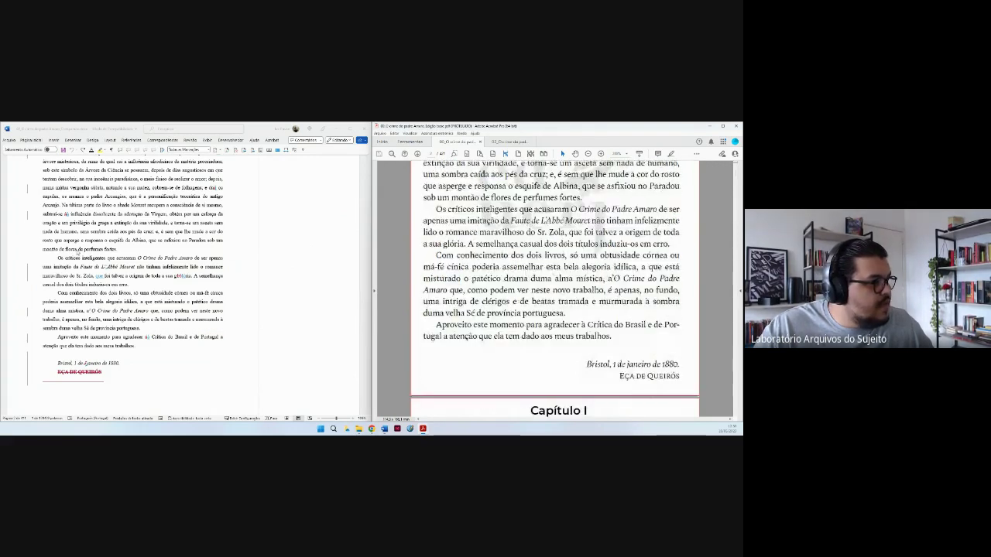
{"action": "left_click", "coordinate": [150, 276]}
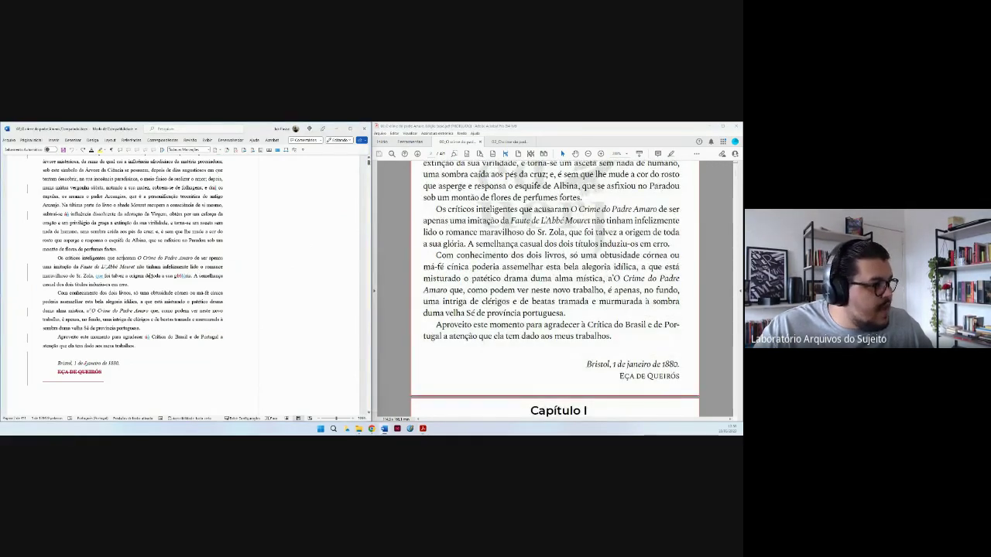
{"action": "left_click", "coordinate": [206, 264]}
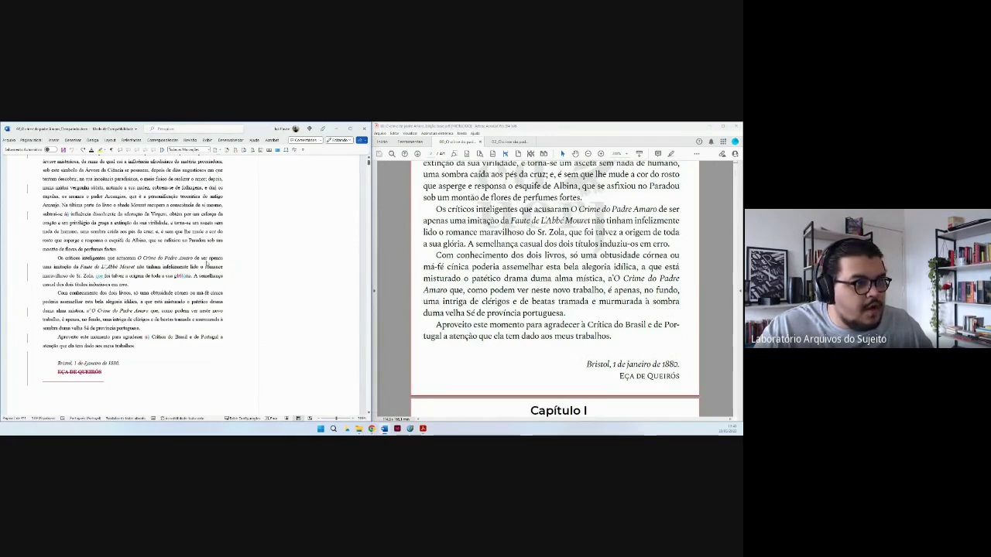
{"action": "left_click", "coordinate": [479, 232]}
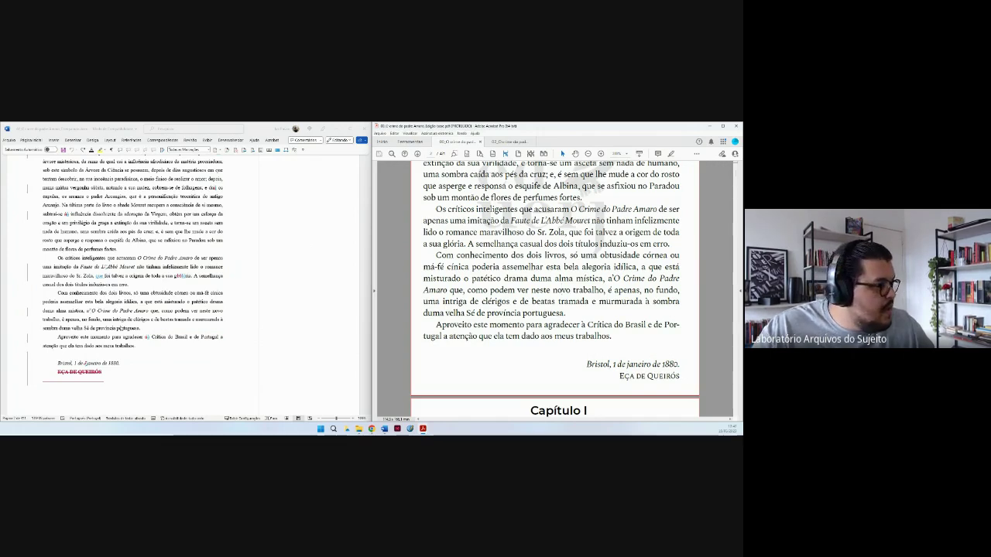
Check the L'Abbé mention and the 'agradecer à Crítica' paragraph against the Word comparison.
{"action": "left_click", "coordinate": [105, 266]}
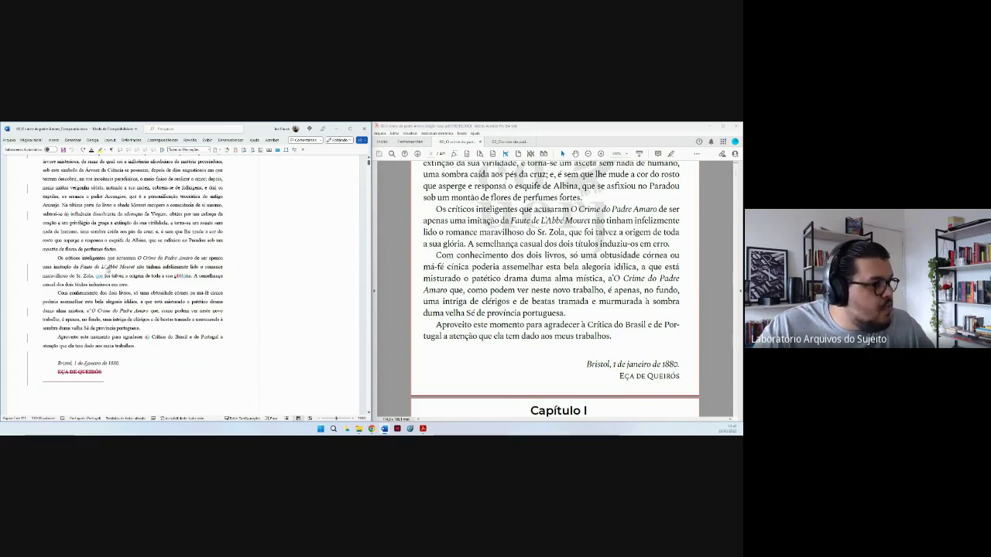
{"action": "left_click", "coordinate": [543, 221]}
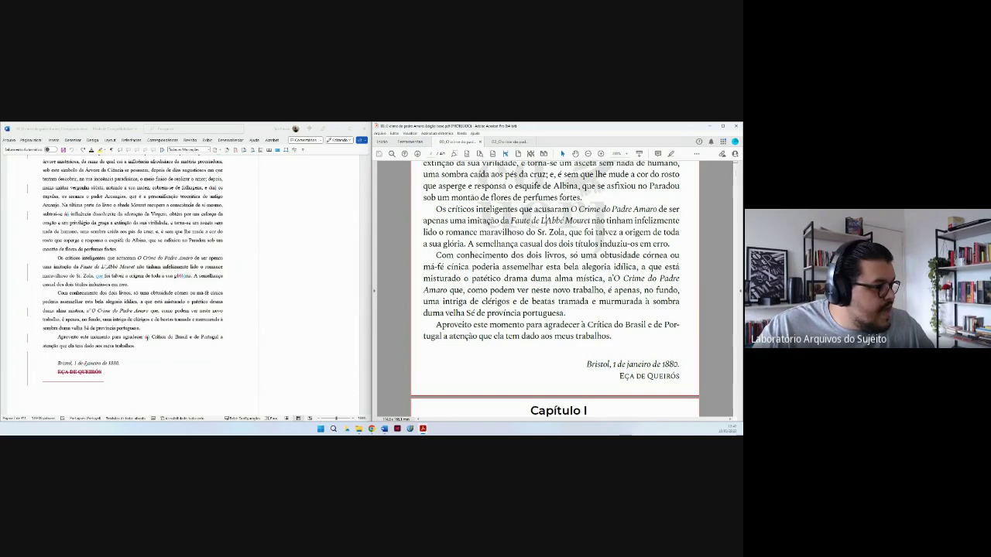
{"action": "left_click", "coordinate": [146, 338]}
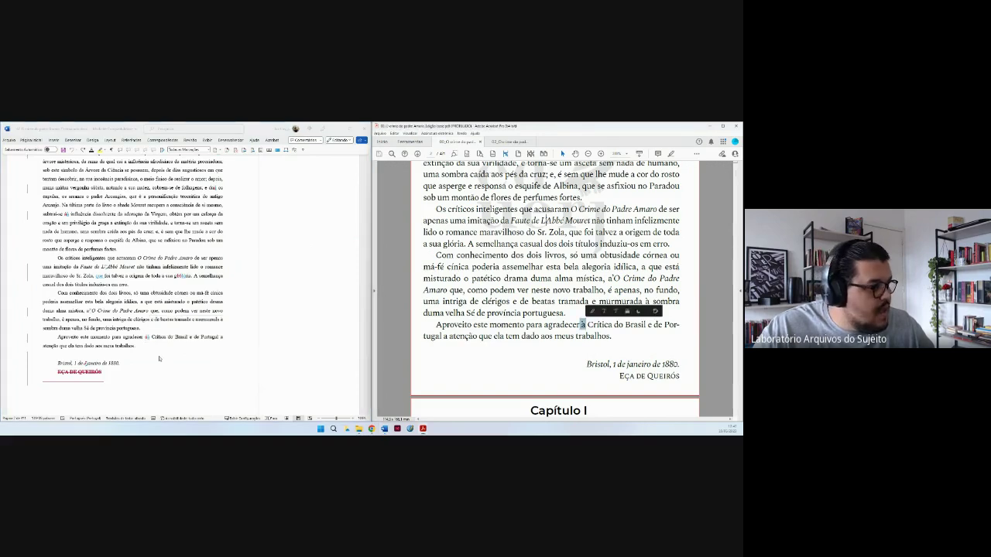
{"action": "double_click", "coordinate": [583, 325]}
{"action": "left_click", "coordinate": [157, 346]}
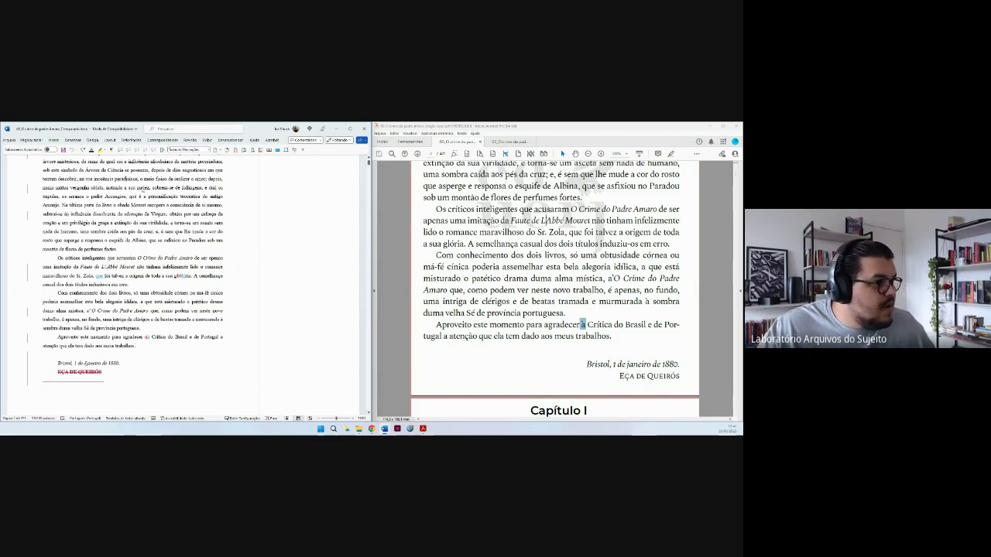
{"action": "left_click_drag", "start_coordinate": [150, 170], "coordinate": [178, 196]}
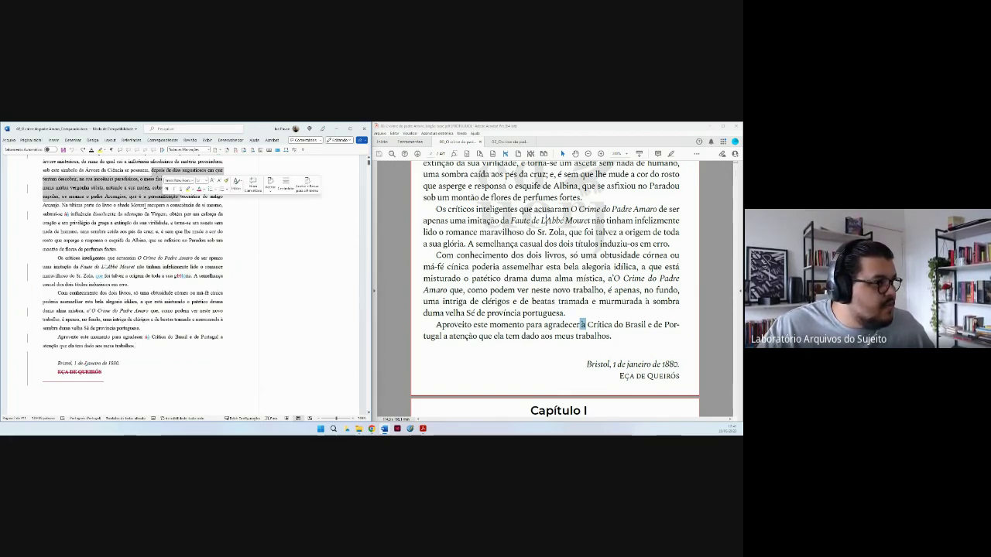
{"action": "left_click", "coordinate": [286, 189]}
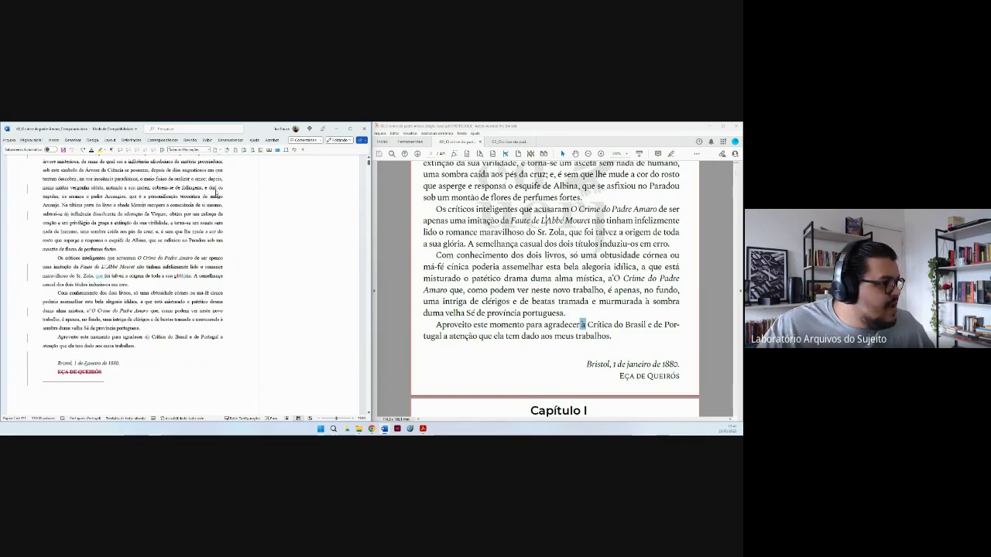
{"action": "left_click_drag", "start_coordinate": [57, 224], "coordinate": [125, 251]}
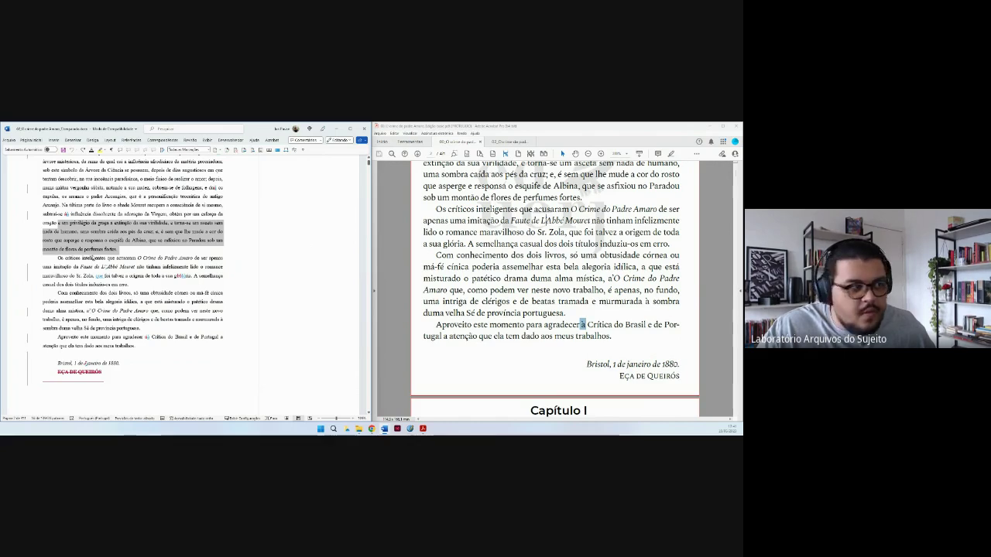
{"action": "left_click", "coordinate": [95, 270]}
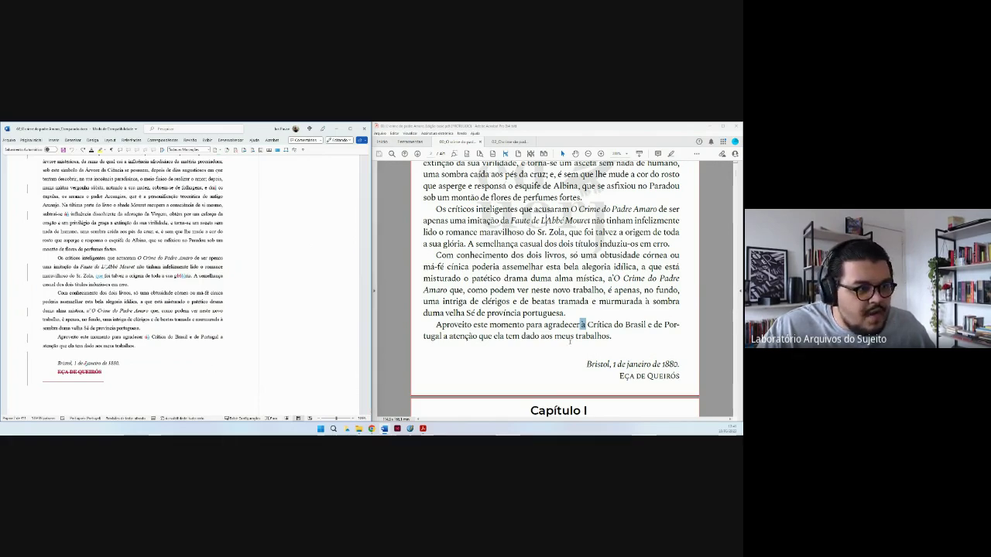
Scroll the PDF to Capítulo I and mark the 'tem dado' line for comparison.
{"action": "left_click", "coordinate": [515, 338]}
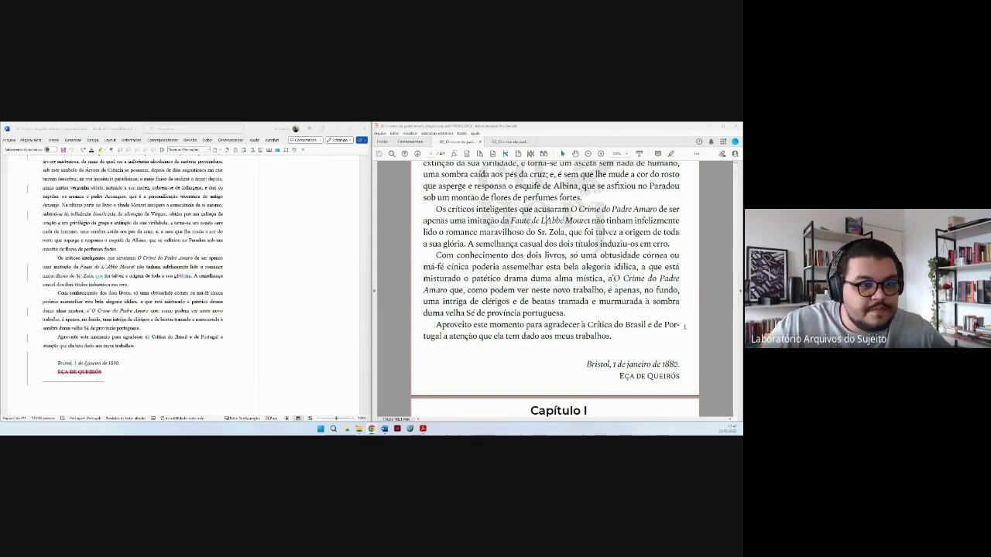
{"action": "scroll", "coordinate": [718, 318], "scroll_direction": "down", "scroll_amount": 3}
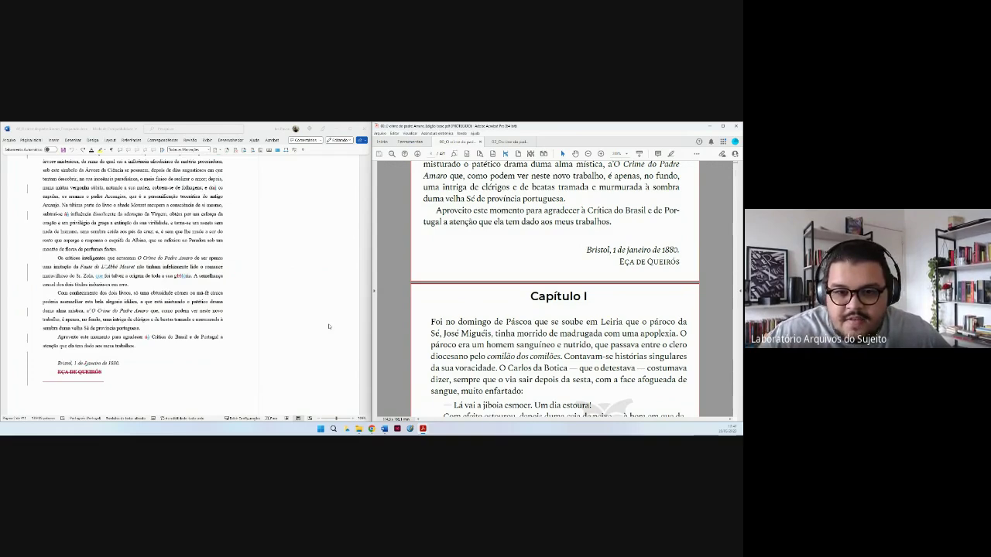
{"action": "left_click", "coordinate": [519, 222]}
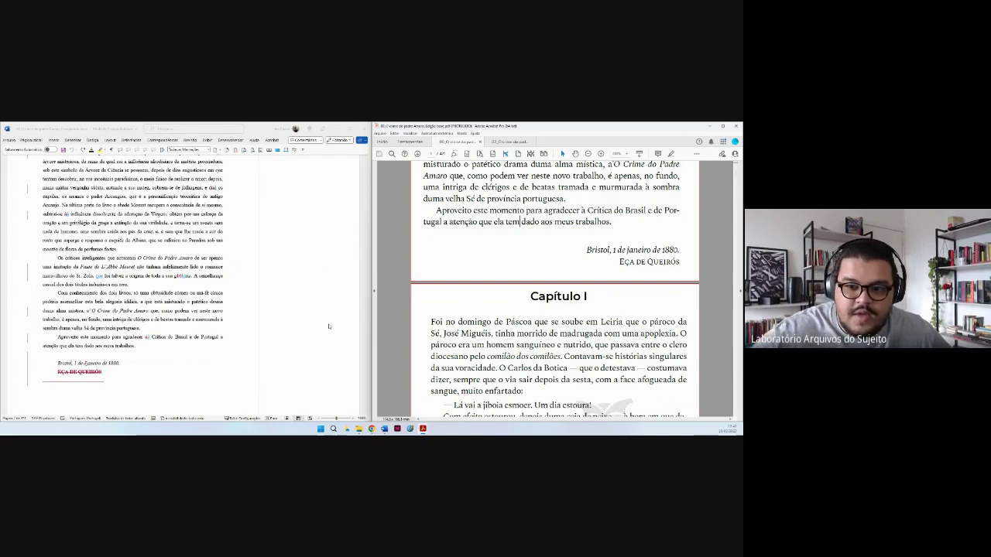